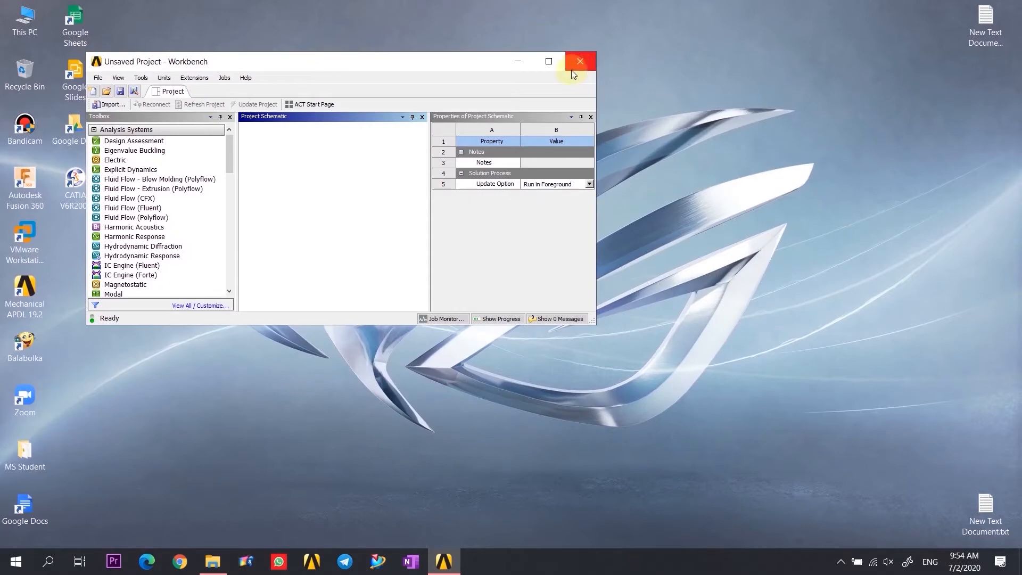
- Load the MovingHeat extension from the ACT Extension Manager
click(548, 62)
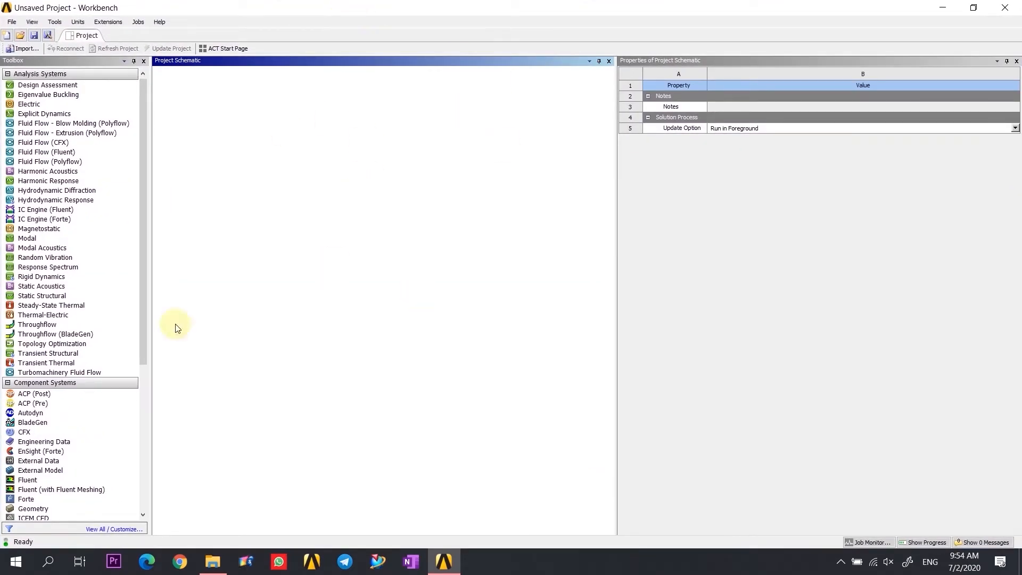
click(223, 49)
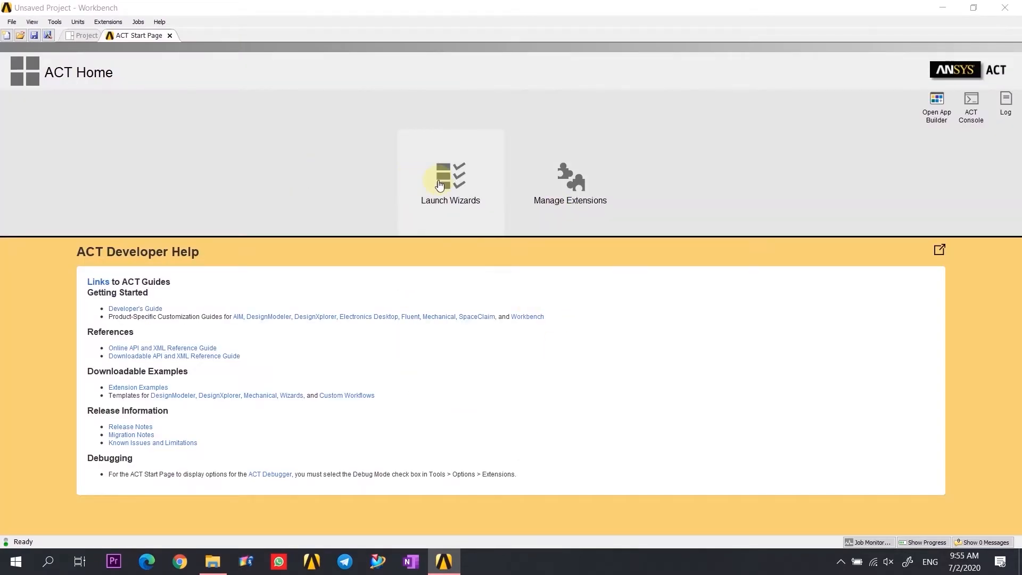
click(576, 212)
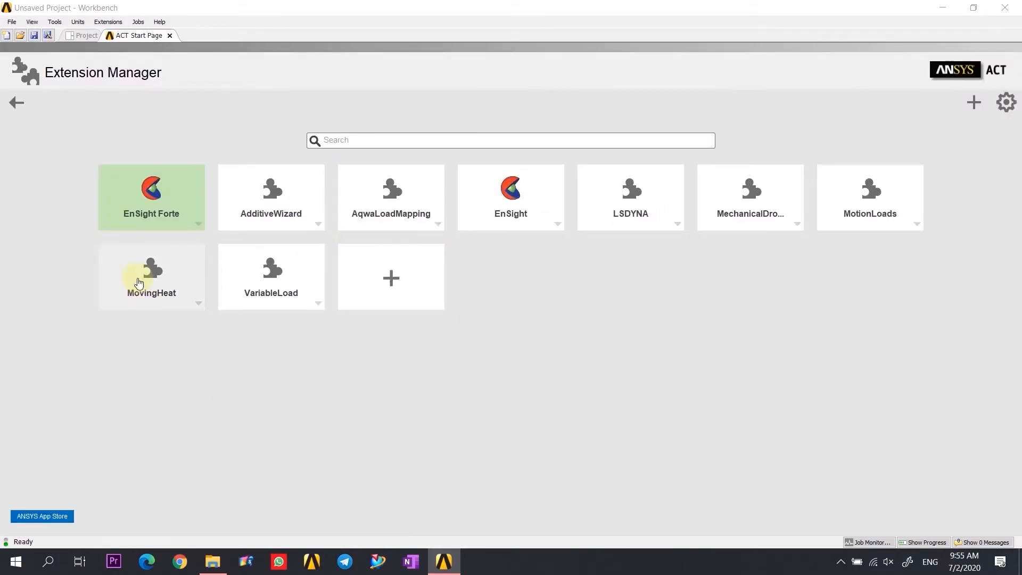
click(200, 307)
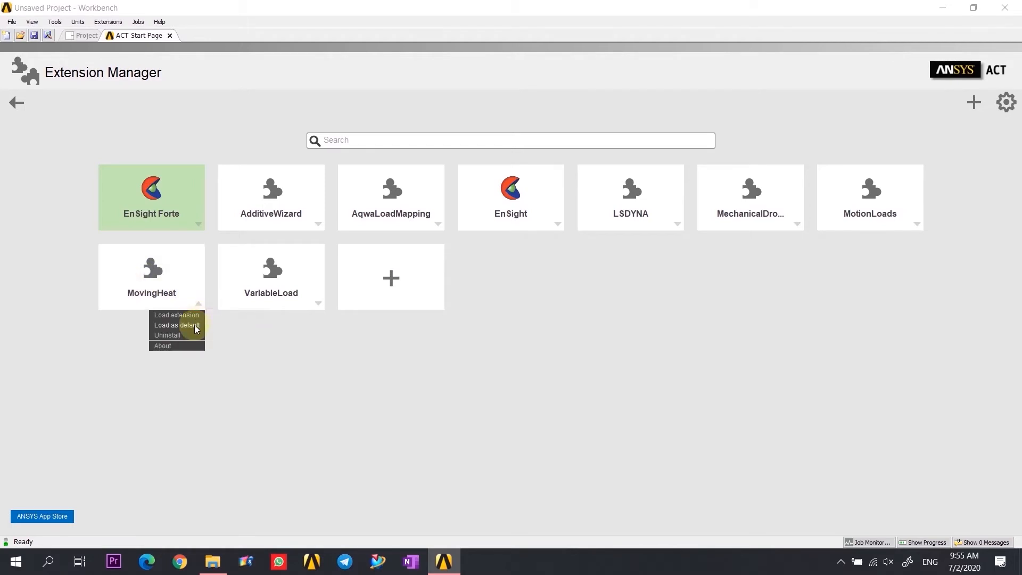
click(175, 315)
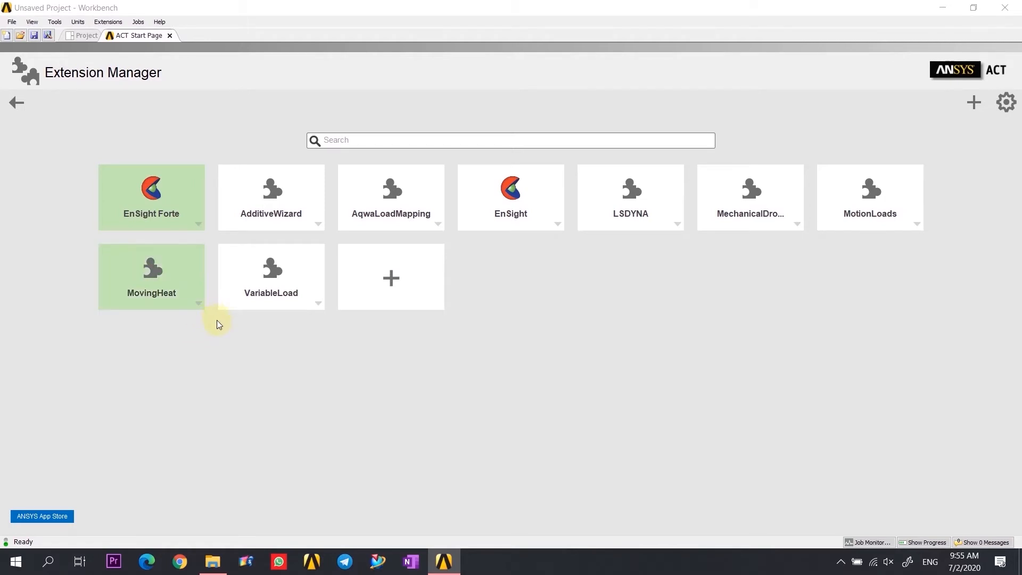
- Add a Transient Thermal analysis system to the project schematic
click(79, 36)
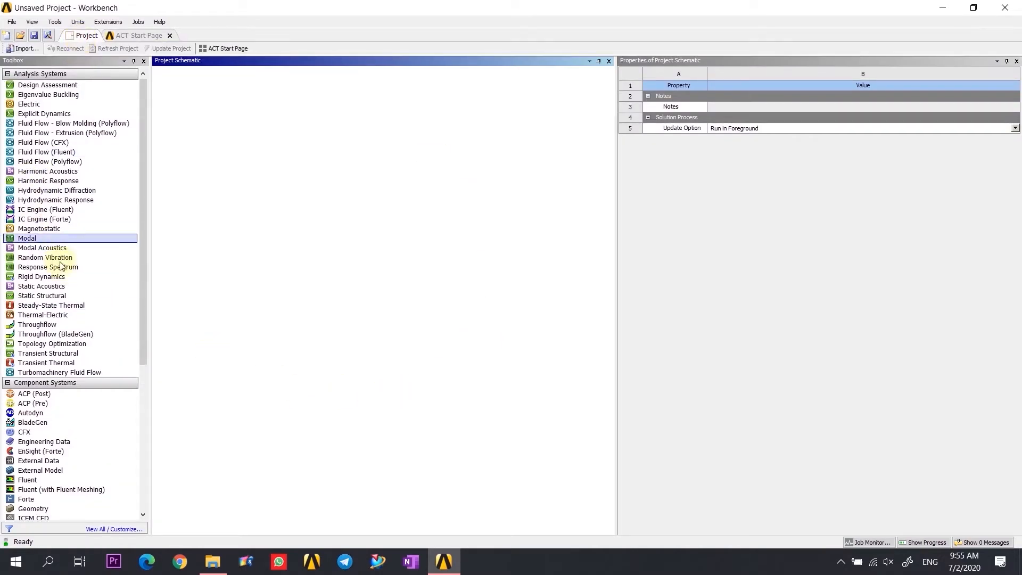
click(58, 363)
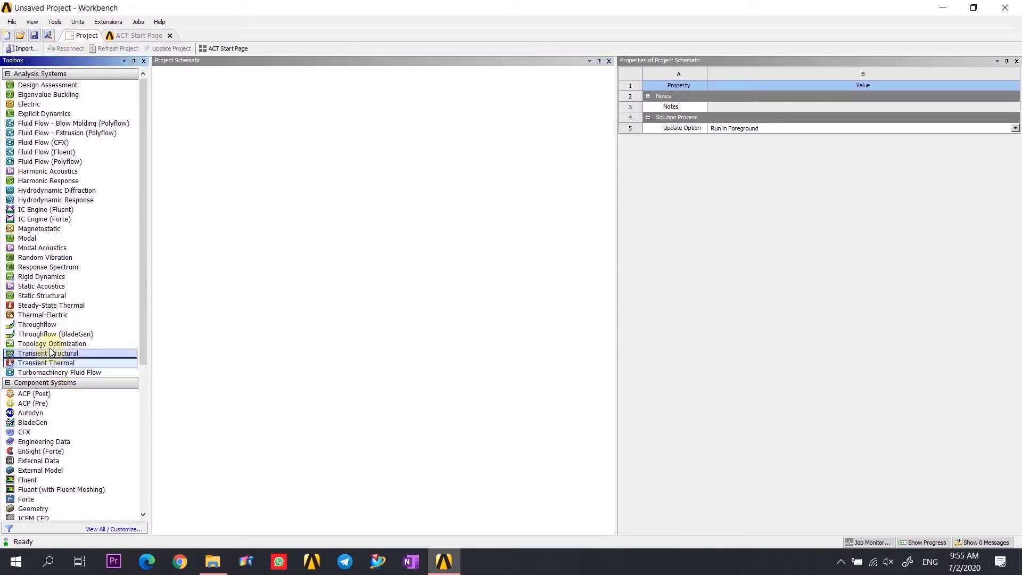
drag(51, 363, 238, 136)
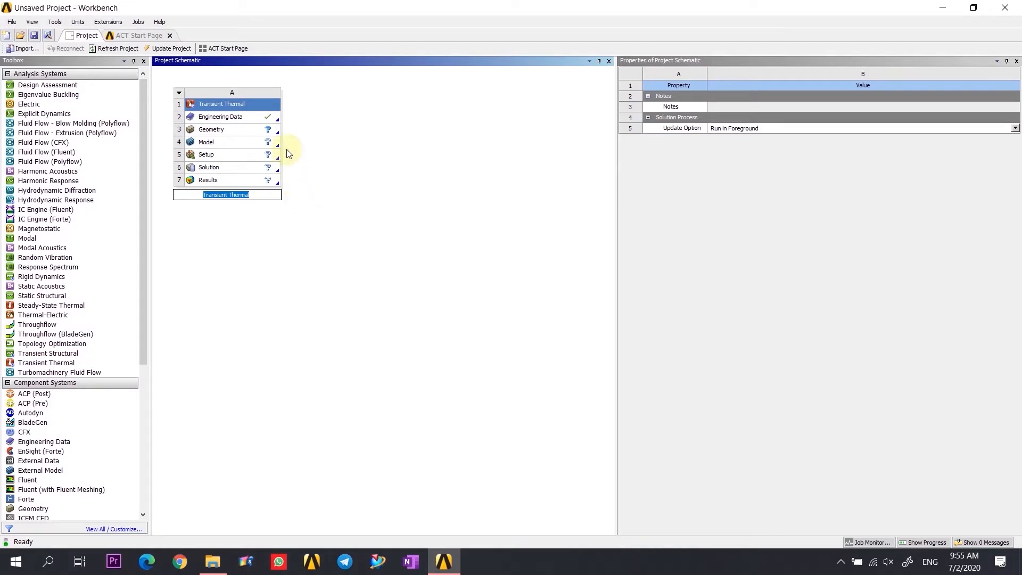
- Open the Engineering Data of the Transient Thermal system for editing
click(224, 124)
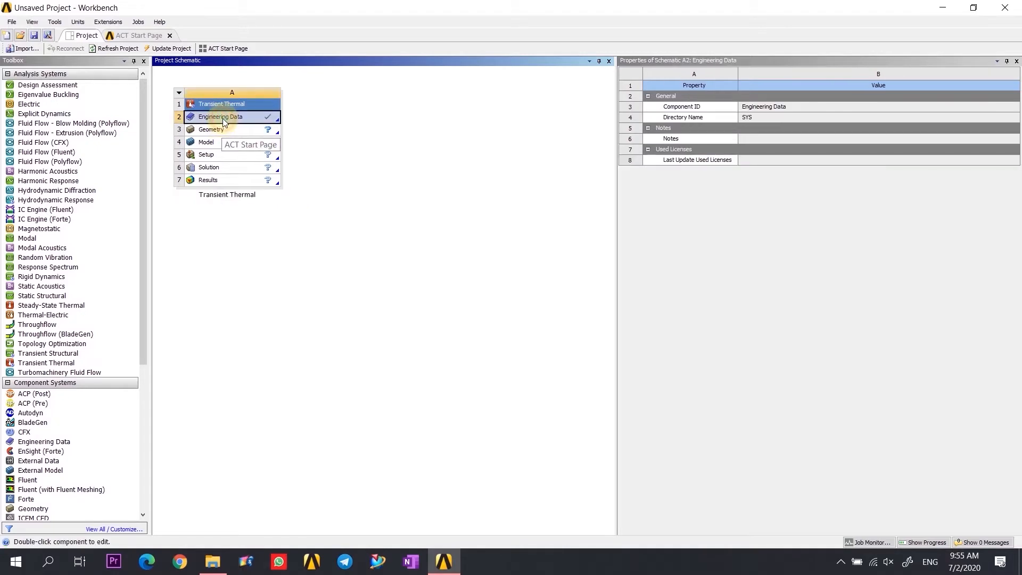
double_click(224, 122)
right_click(223, 122)
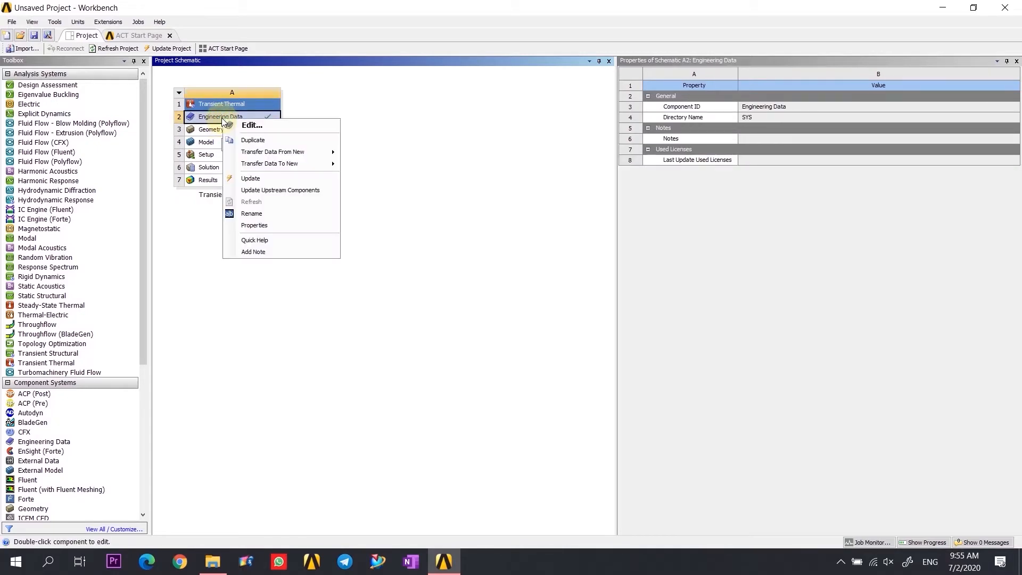
click(292, 125)
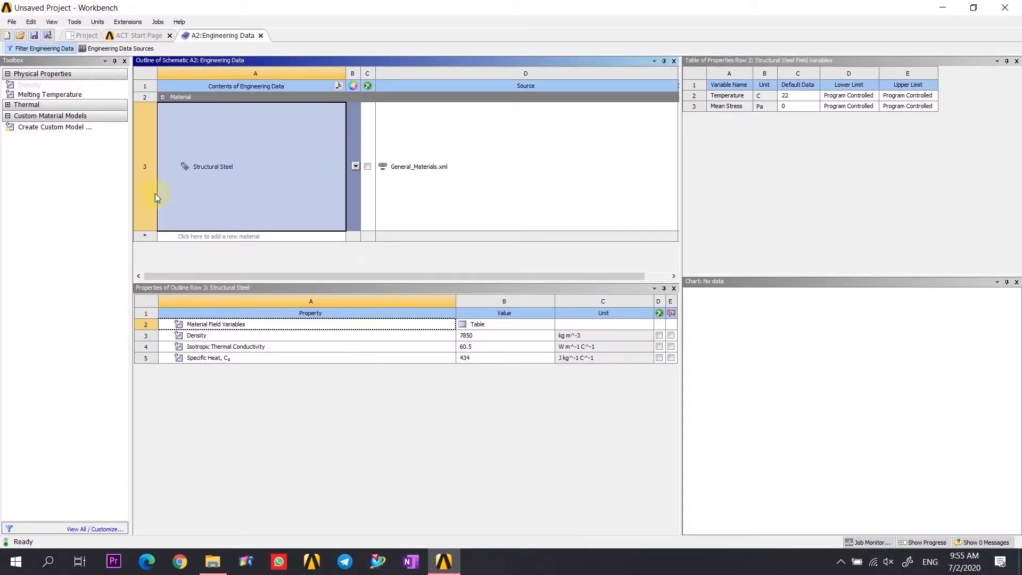
- Add Stainless Steel from General Materials to the engineering data and compare its properties with those of Structural Steel
click(141, 50)
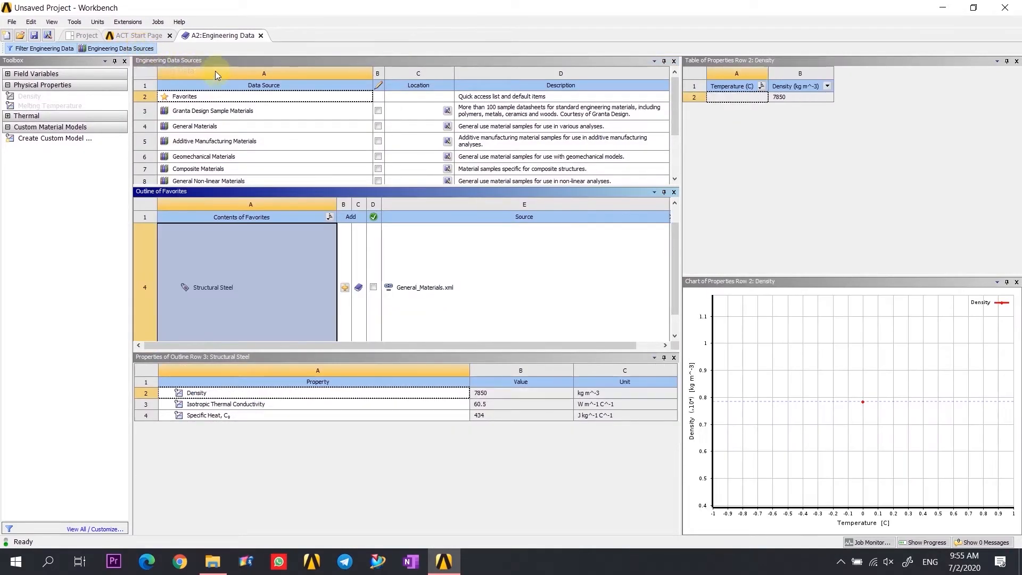
click(197, 127)
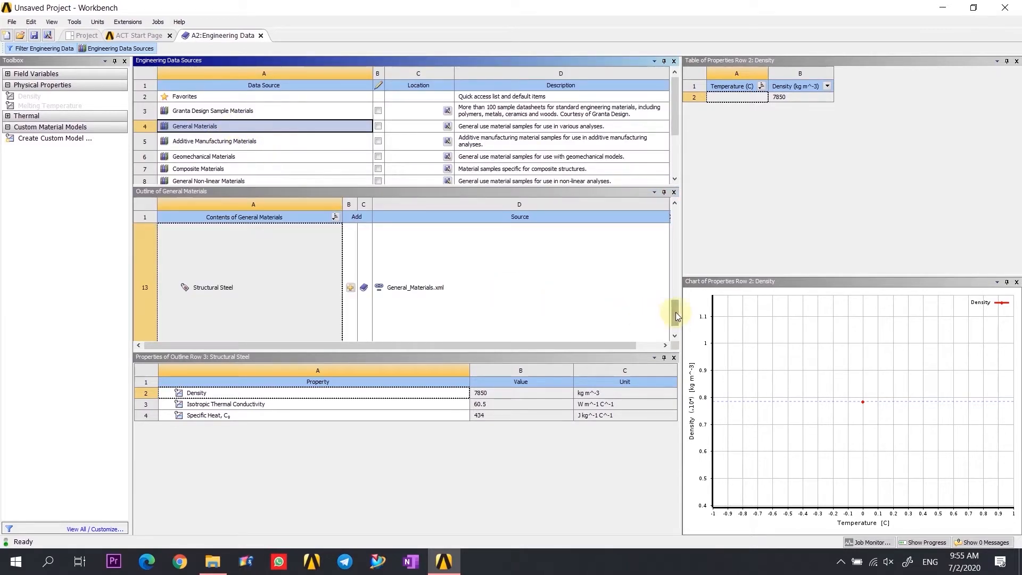
drag(675, 308, 668, 294)
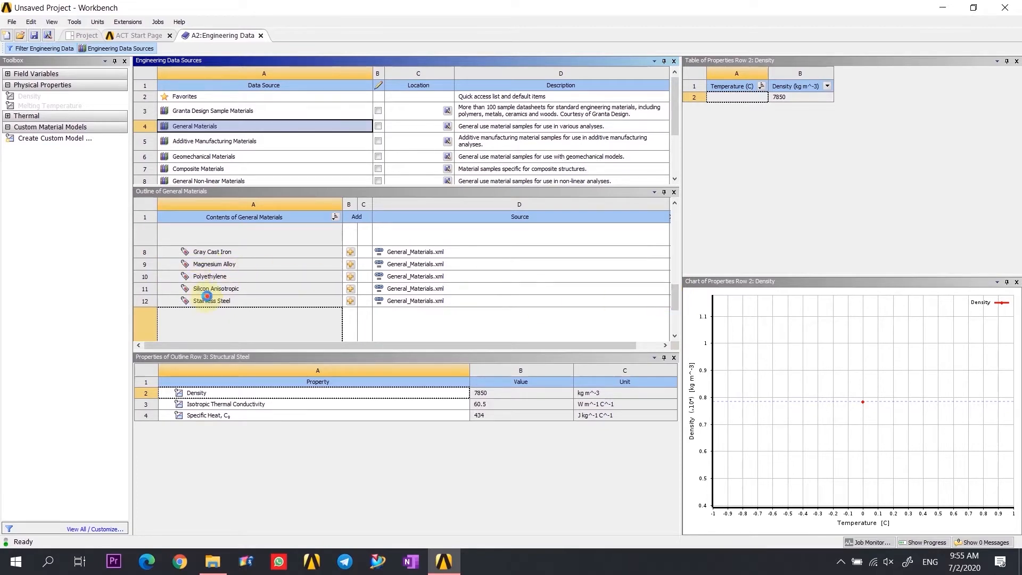
click(208, 298)
right_click(208, 301)
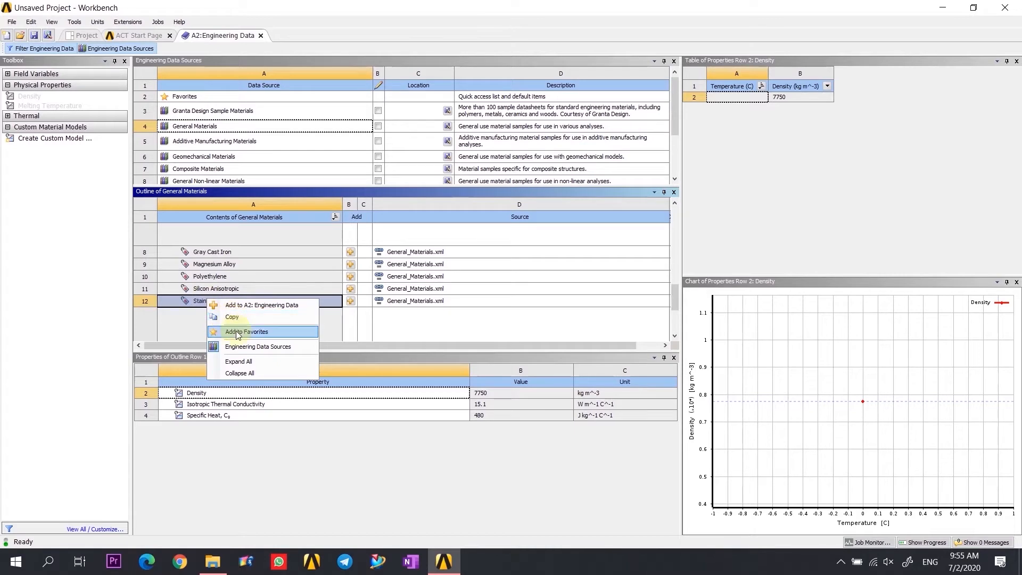
click(250, 306)
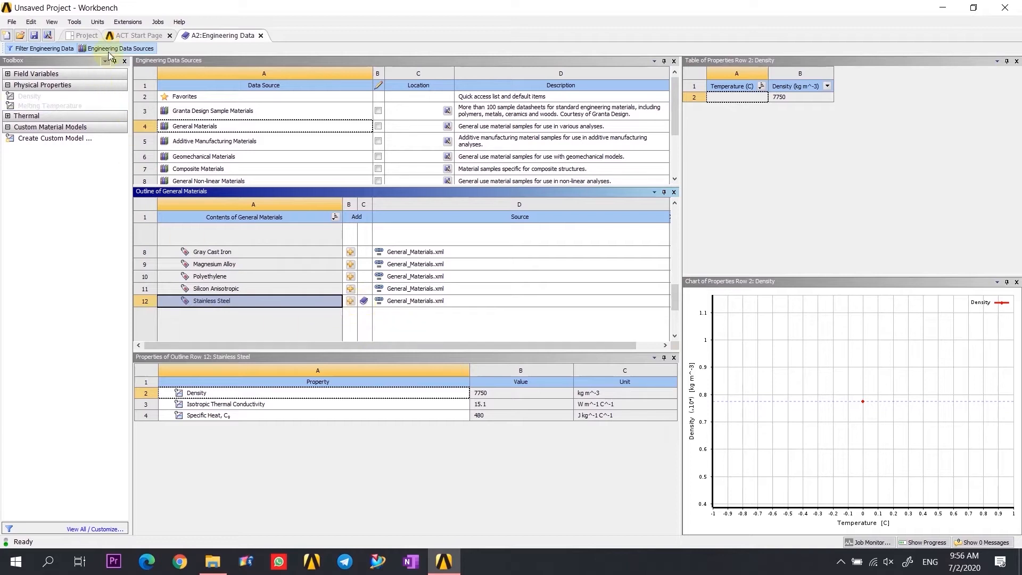
click(140, 49)
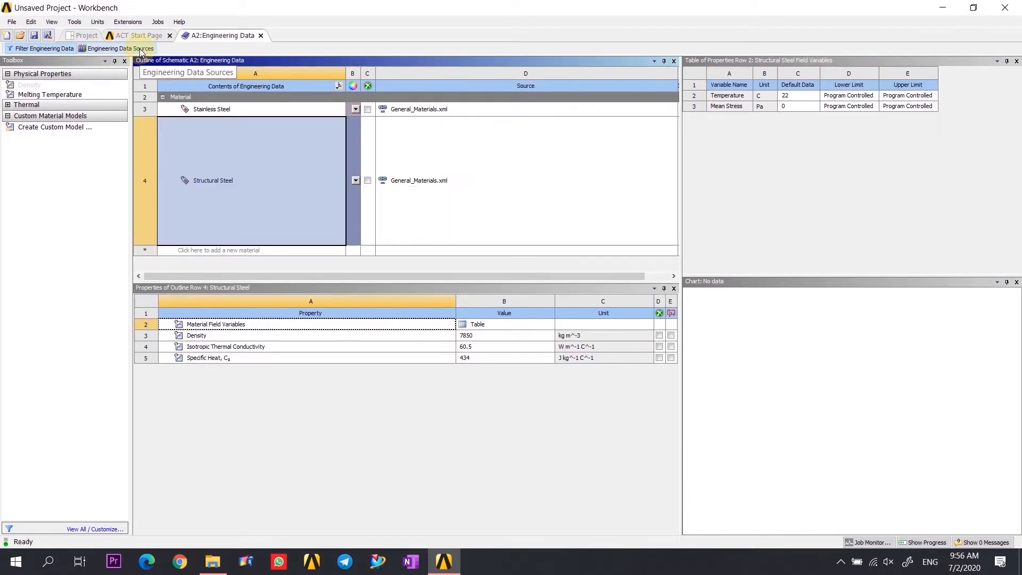
click(216, 110)
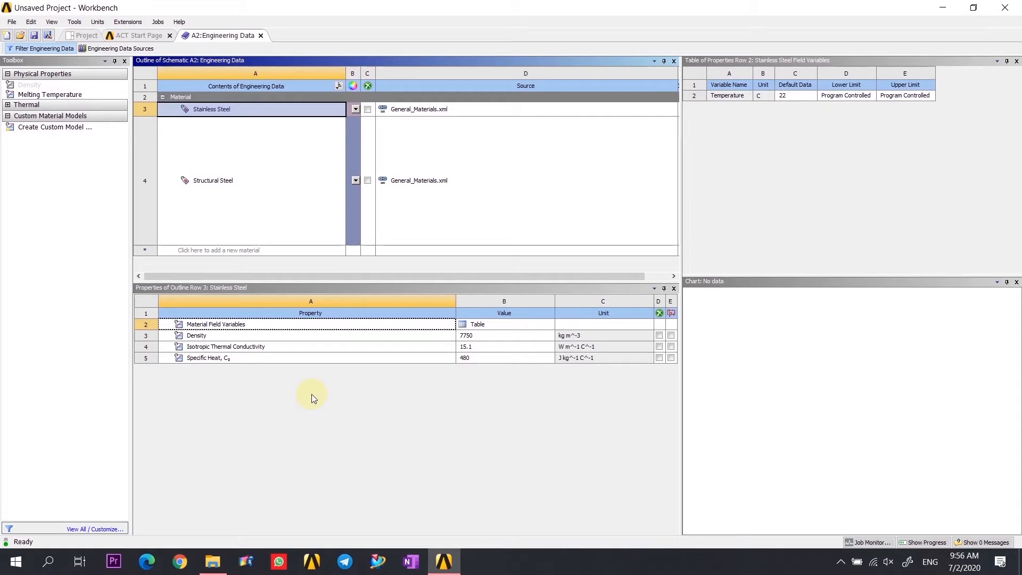
click(218, 209)
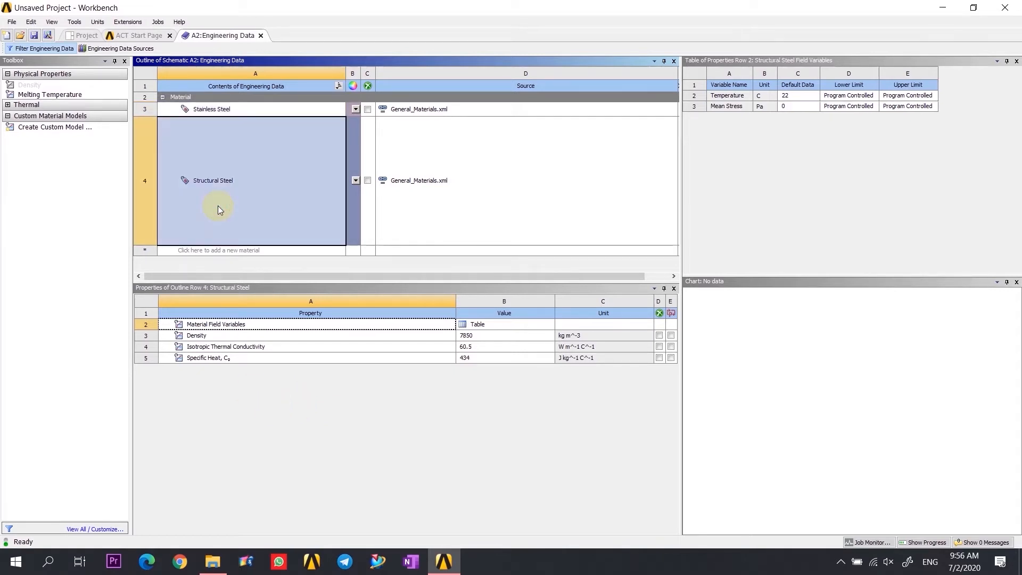
click(231, 110)
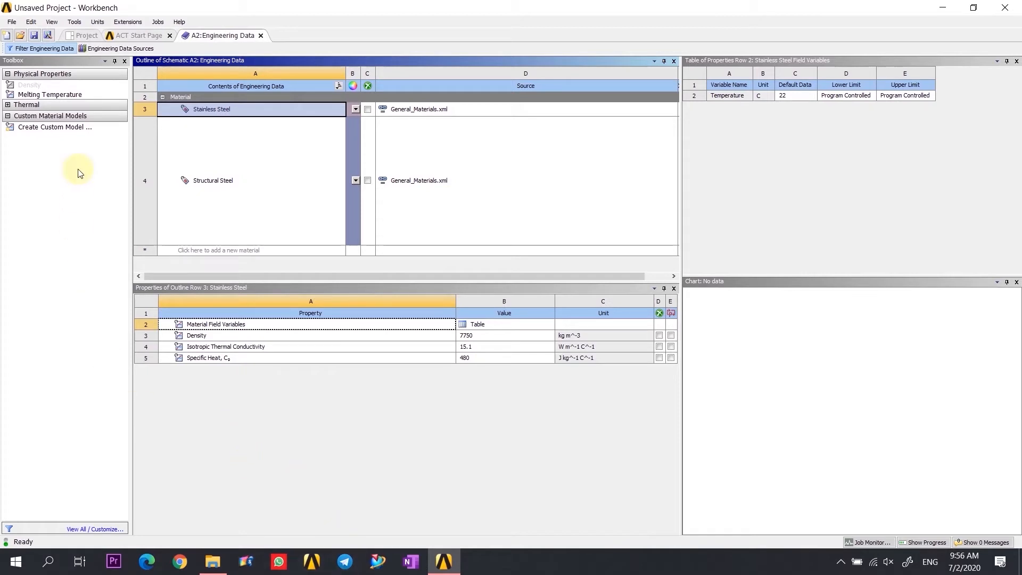
- Import Test_Model_Update.igs from the Tutorial folder as the geometry of the Transient Thermal system
click(75, 31)
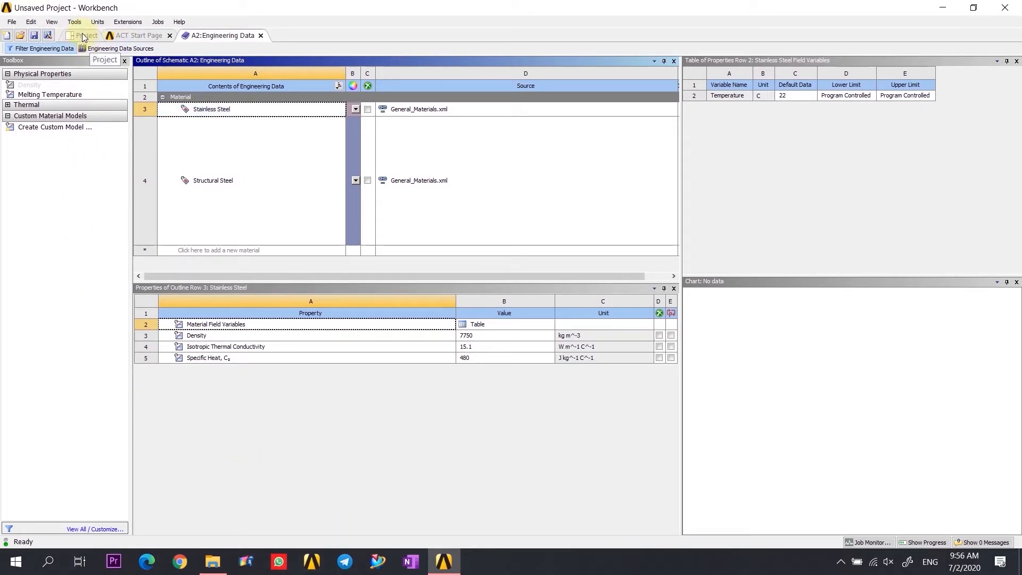
click(82, 36)
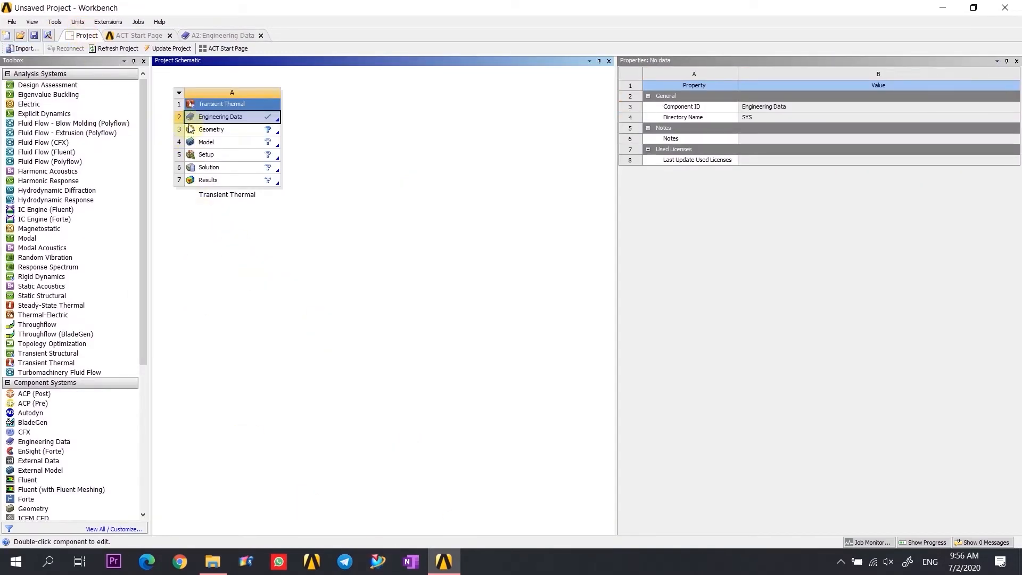
click(246, 135)
right_click(245, 132)
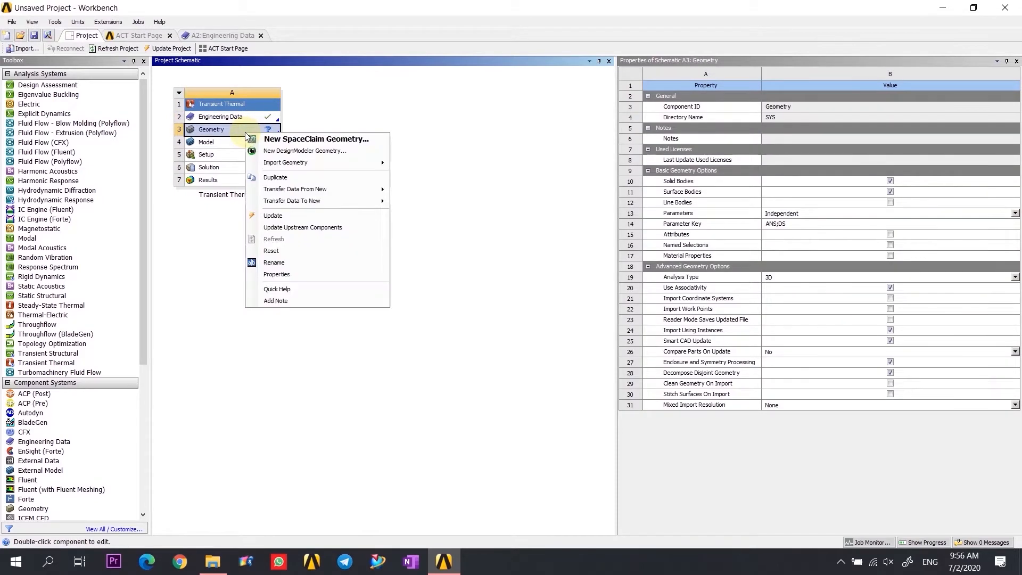
mouse_move(354, 164)
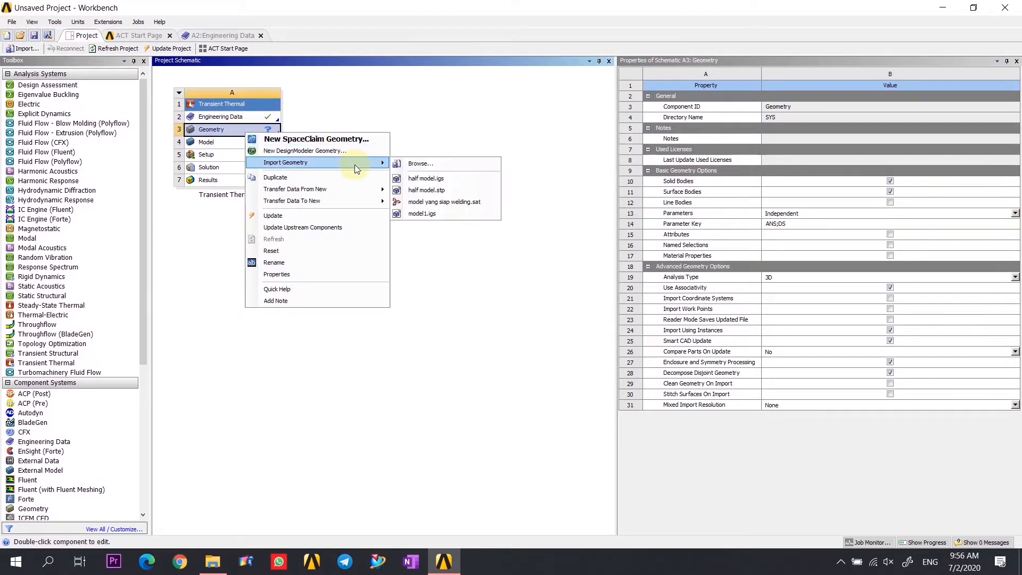
click(411, 164)
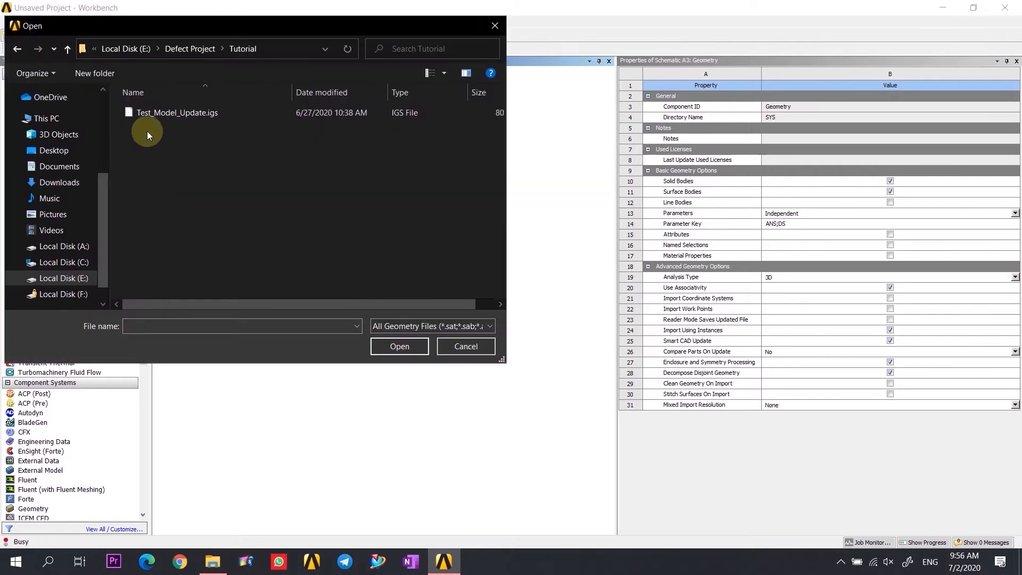
click(154, 114)
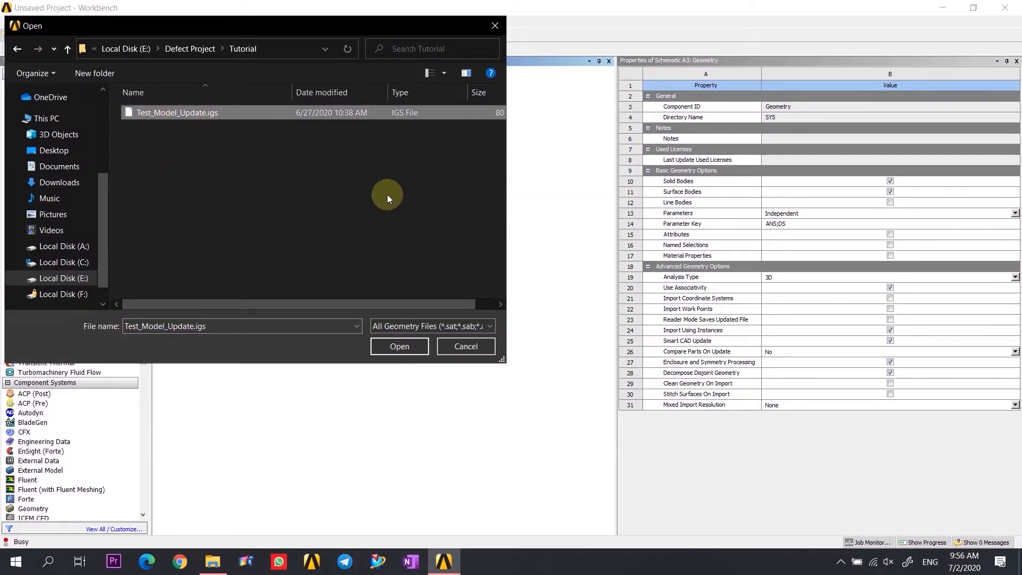
click(403, 353)
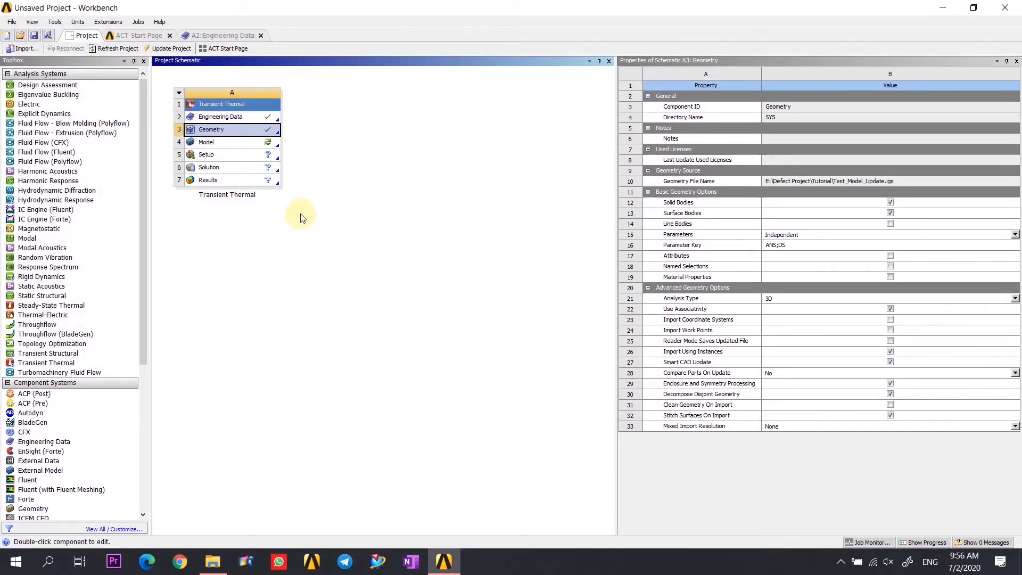
- Open the imported geometry of the Transient Thermal system in SpaceClaim
click(302, 217)
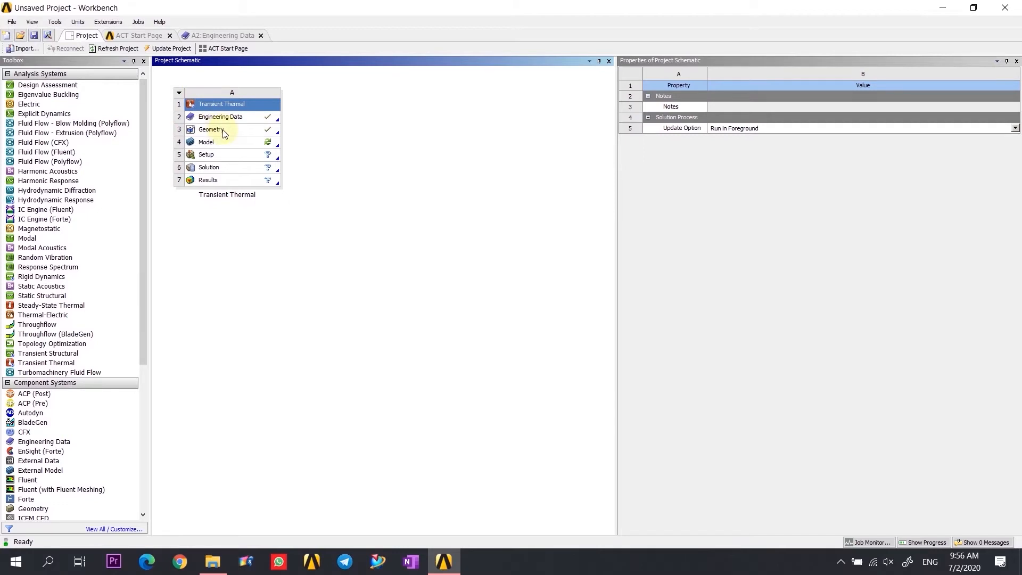
click(223, 131)
right_click(223, 131)
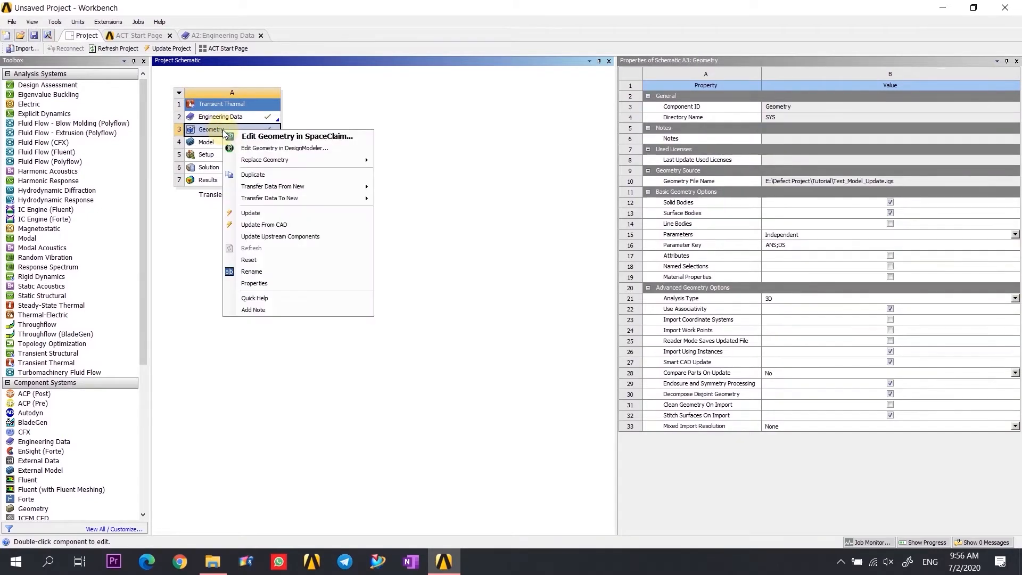
click(337, 139)
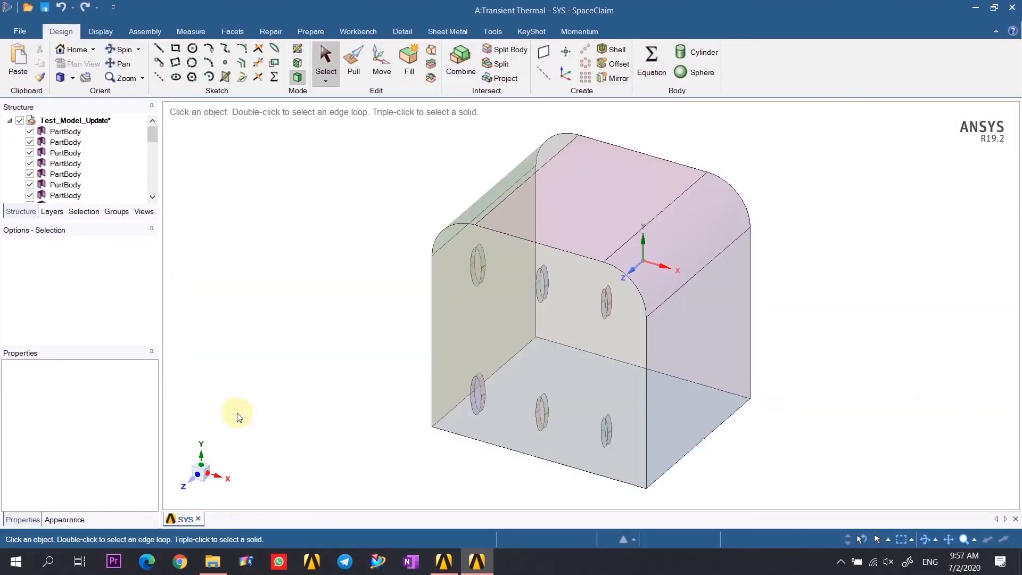
- Inspect the imported model and start a sketch on its large flat face containing the six round features
mouse_move(400, 347)
middle_down()
mouse_move(438, 273)
mouse_move(449, 200)
mouse_move(391, 189)
mouse_move(413, 257)
mouse_move(509, 340)
mouse_move(452, 243)
mouse_move(463, 203)
middle_up()
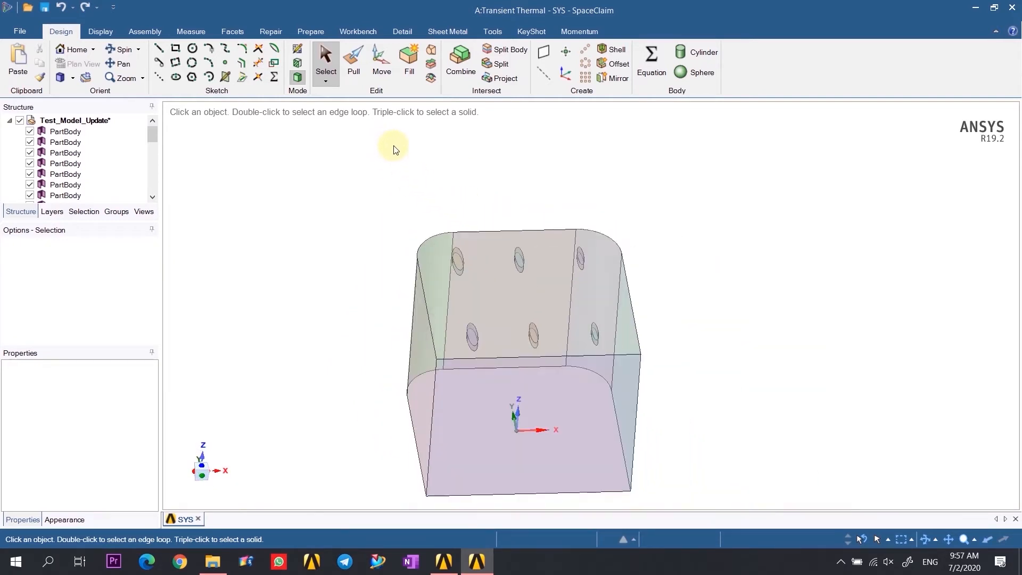
mouse_move(393, 151)
middle_down()
mouse_move(372, 242)
mouse_move(381, 311)
mouse_move(365, 313)
middle_up()
click(501, 323)
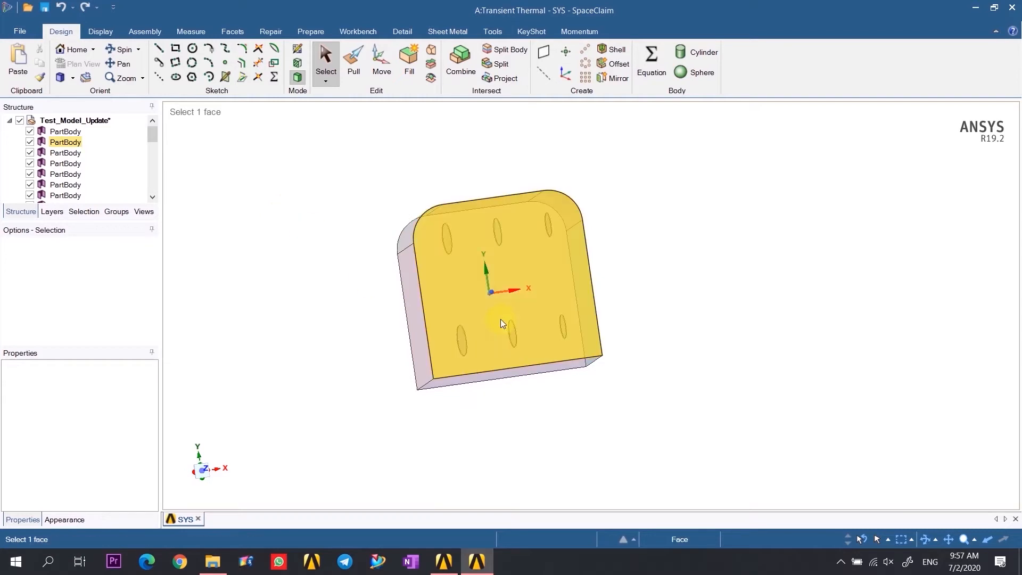
key(Escape)
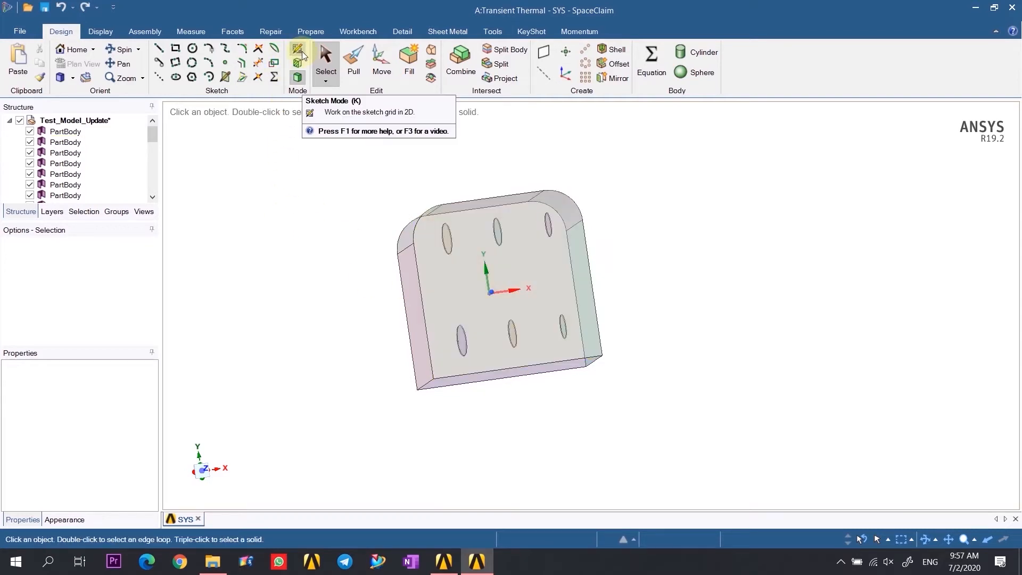
click(298, 50)
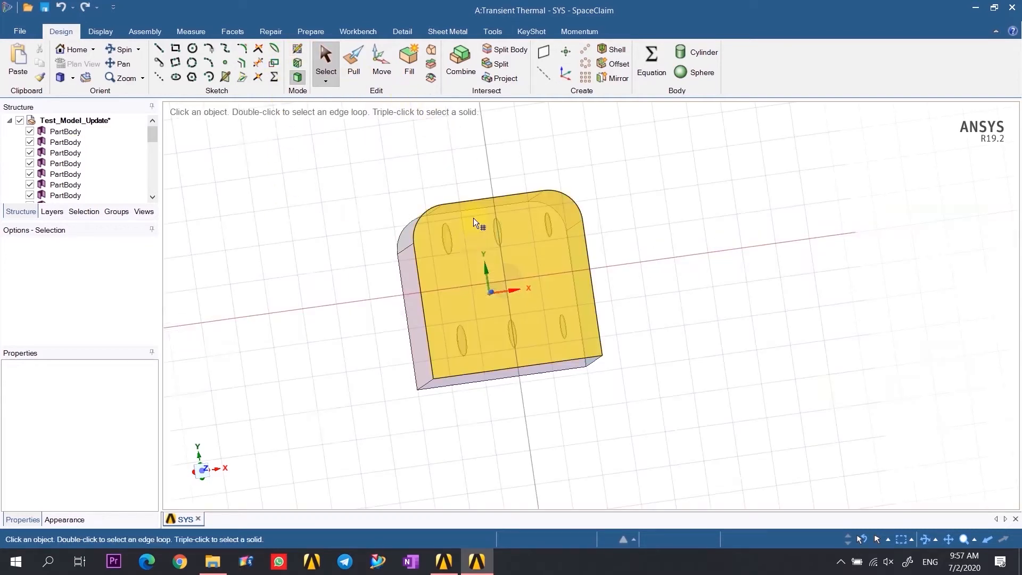
click(445, 279)
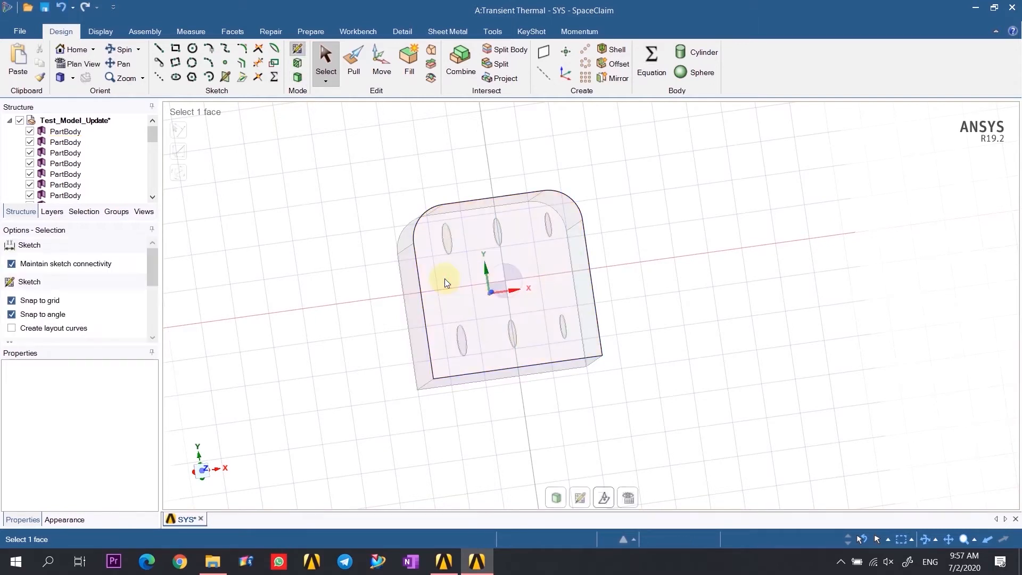
- Draw a 5 mm vertical line through the origin, from the face's upper edge to its lower edge
click(628, 499)
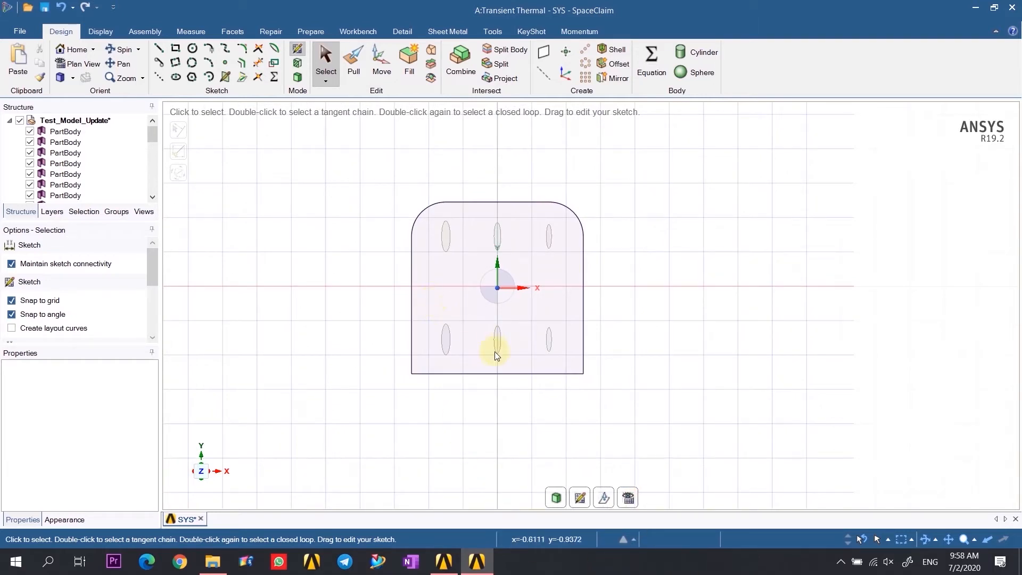
scroll(426, 327, down, 1)
scroll(470, 295, up, 3)
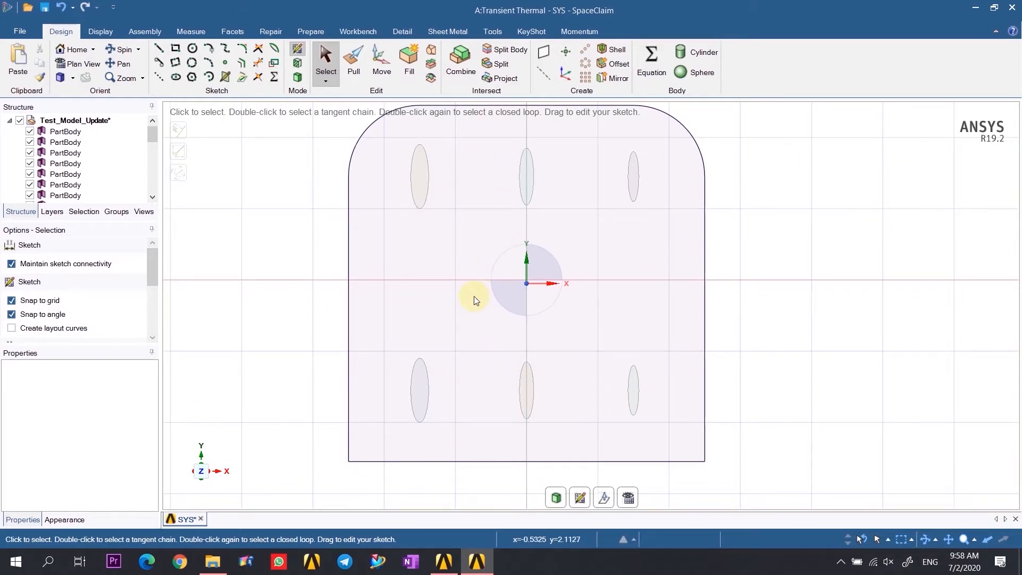
scroll(474, 296, down, 1)
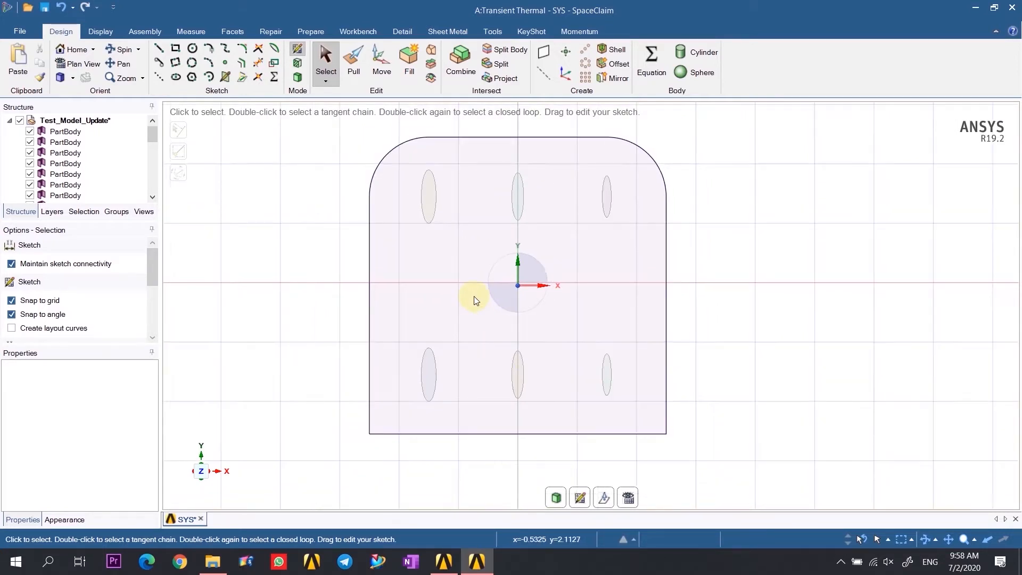
click(163, 47)
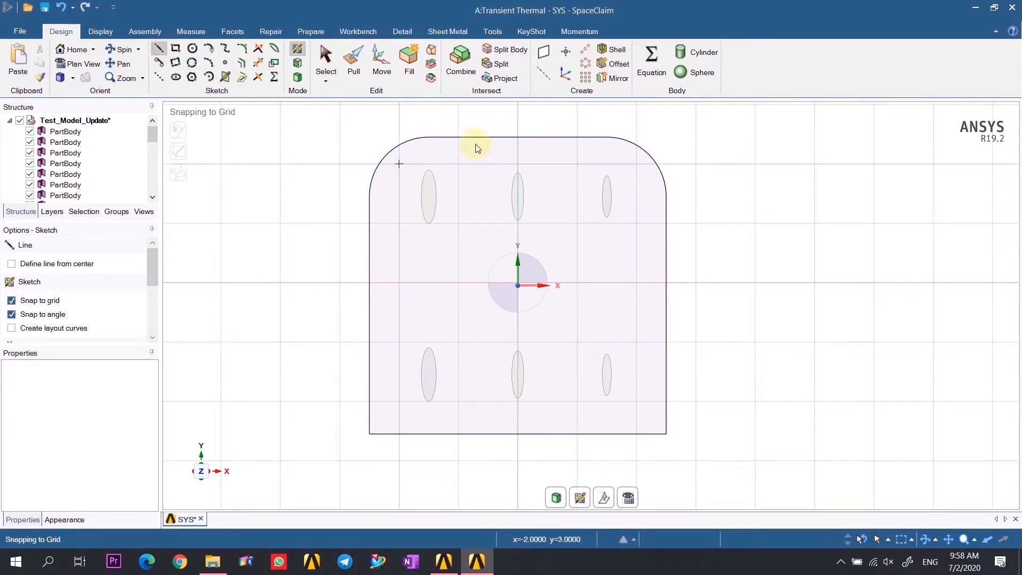
click(518, 136)
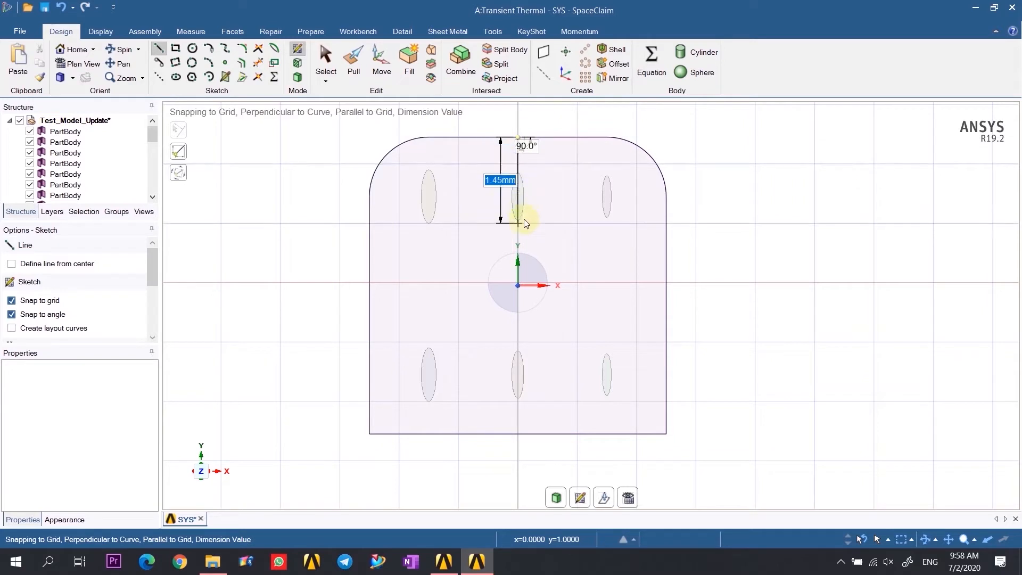
click(517, 434)
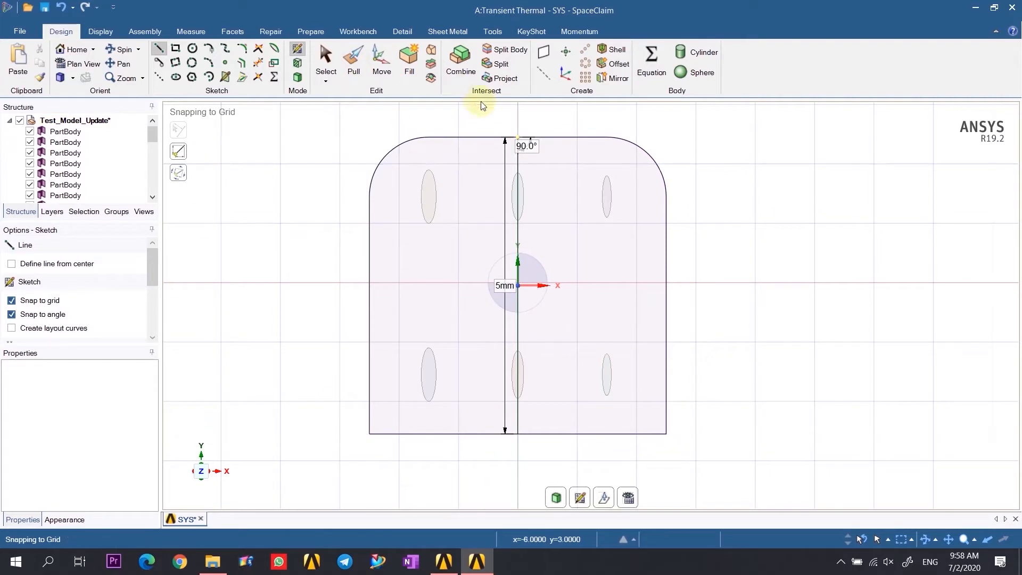
- Offset the vertical centre line by 0.05 mm toward negative X
click(242, 63)
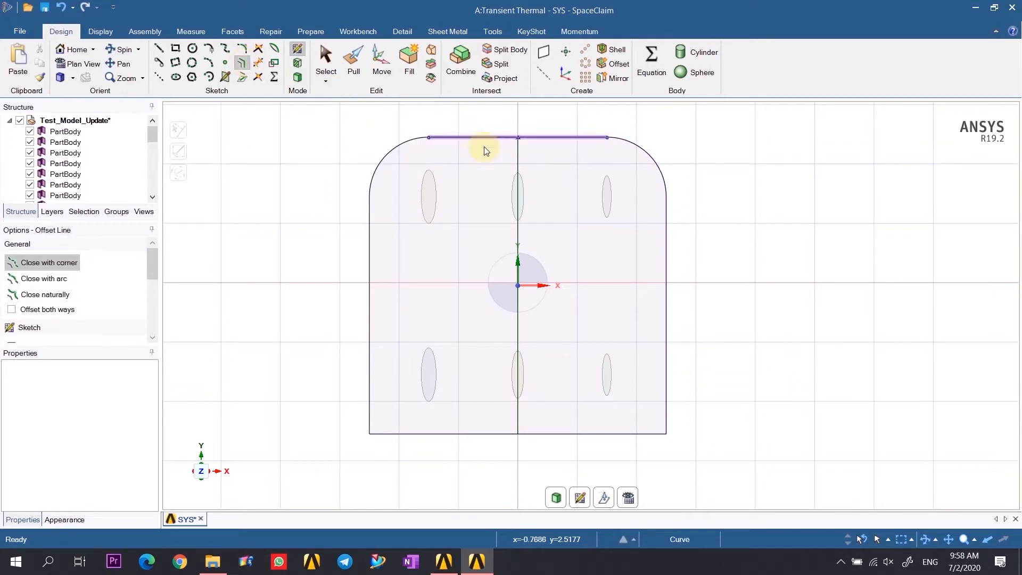
click(517, 226)
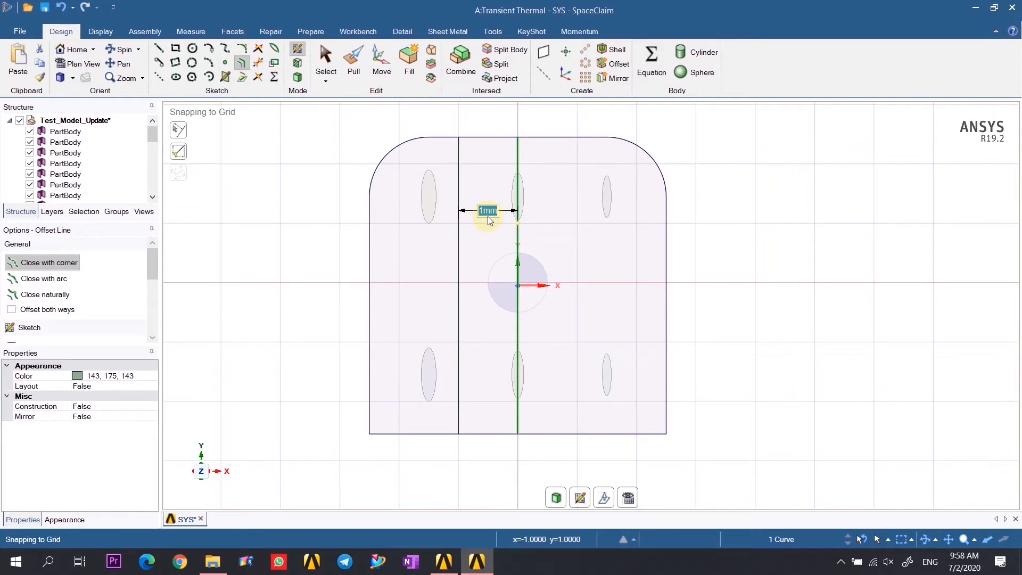
text(0.05)
key(Return)
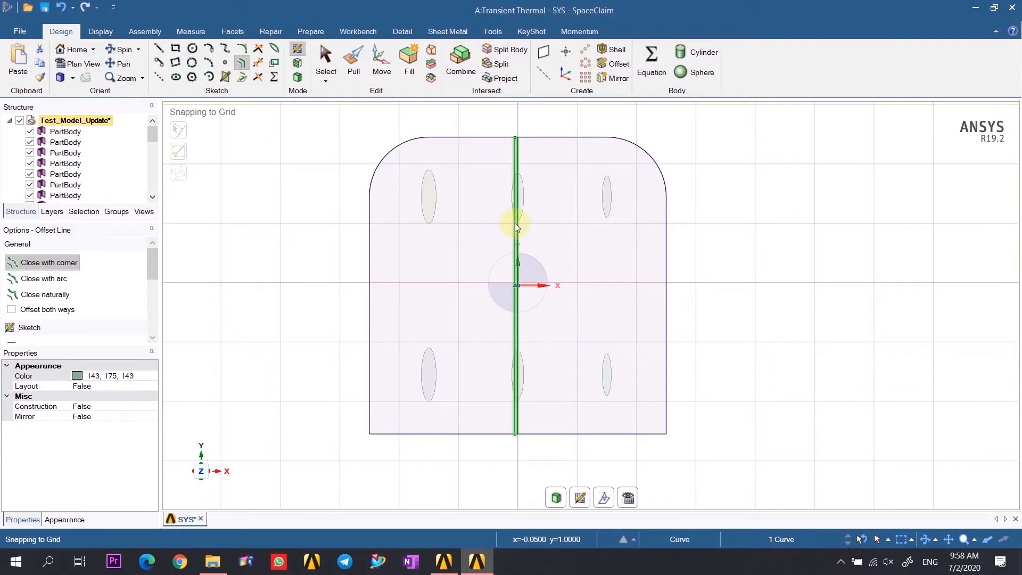
- Add two further parallel lines toward negative X, each offset 0.05 mm from the previous one
scroll(508, 234, down, 2)
scroll(508, 234, up, 10)
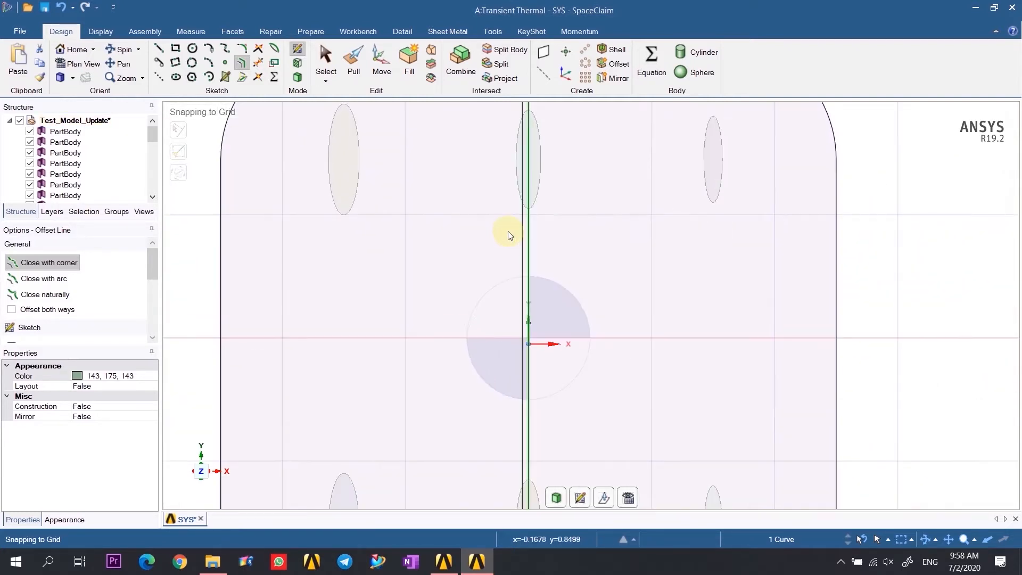
click(533, 248)
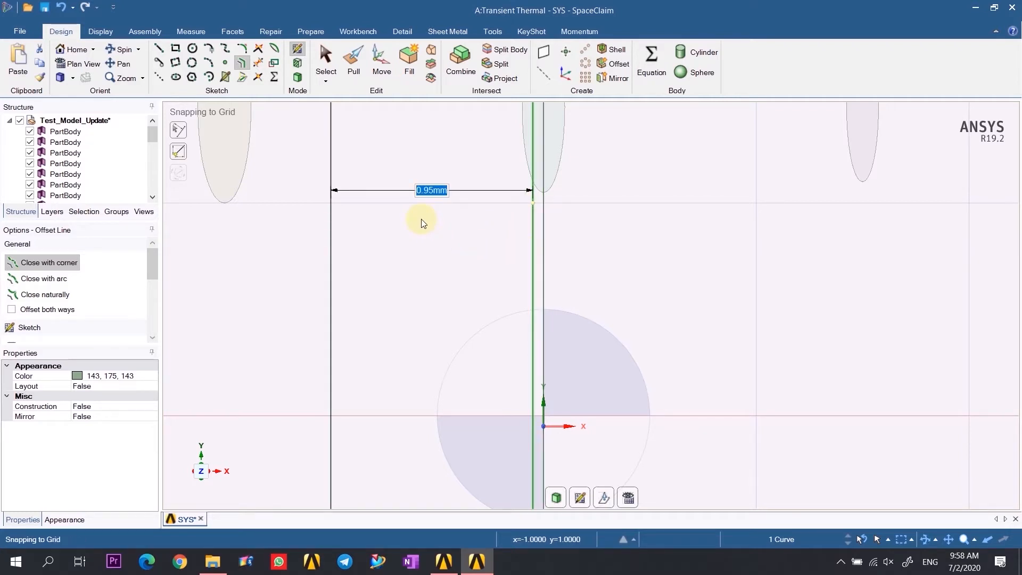
text(0.05)
key(Return)
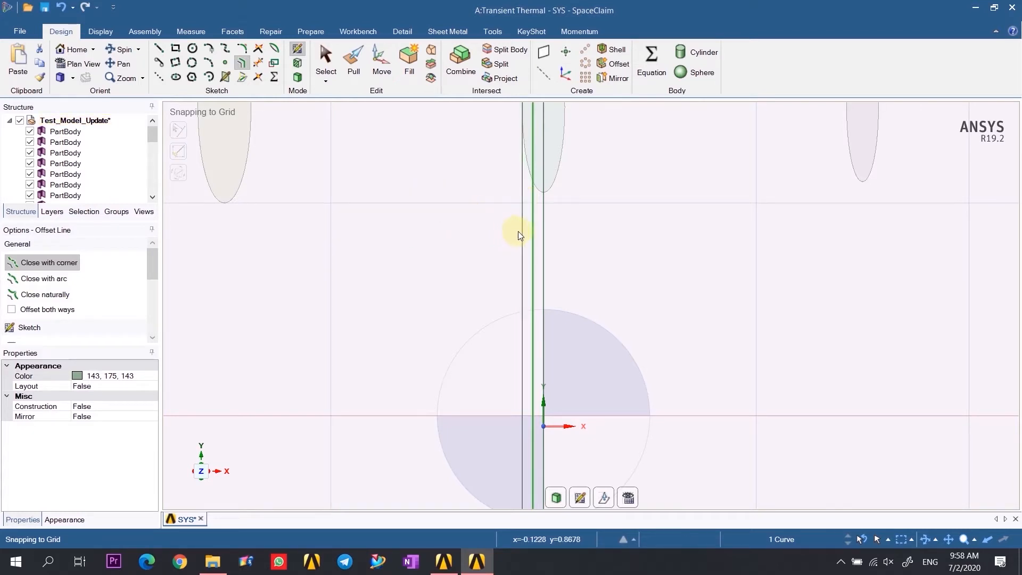
click(522, 232)
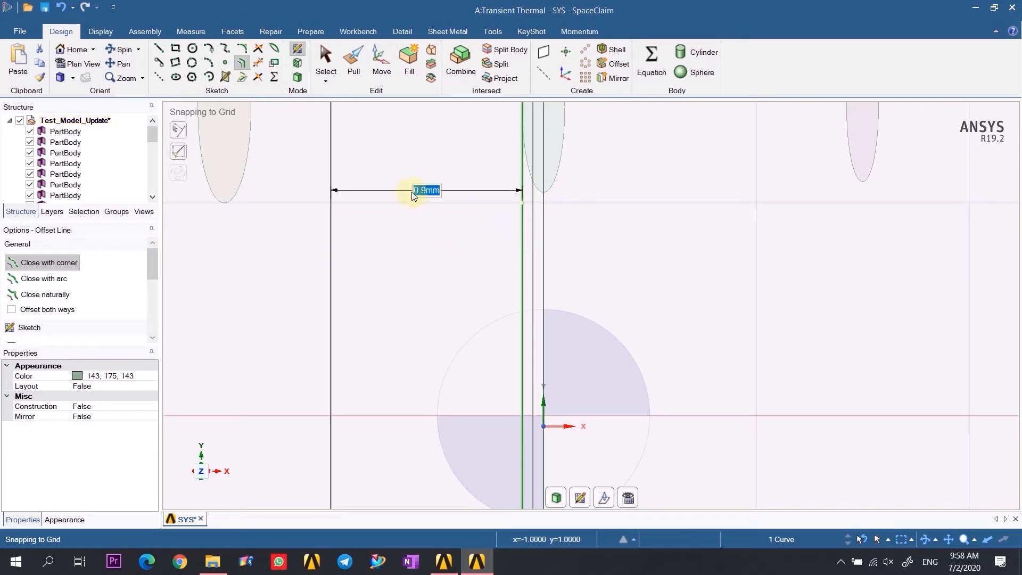
text(0.05)
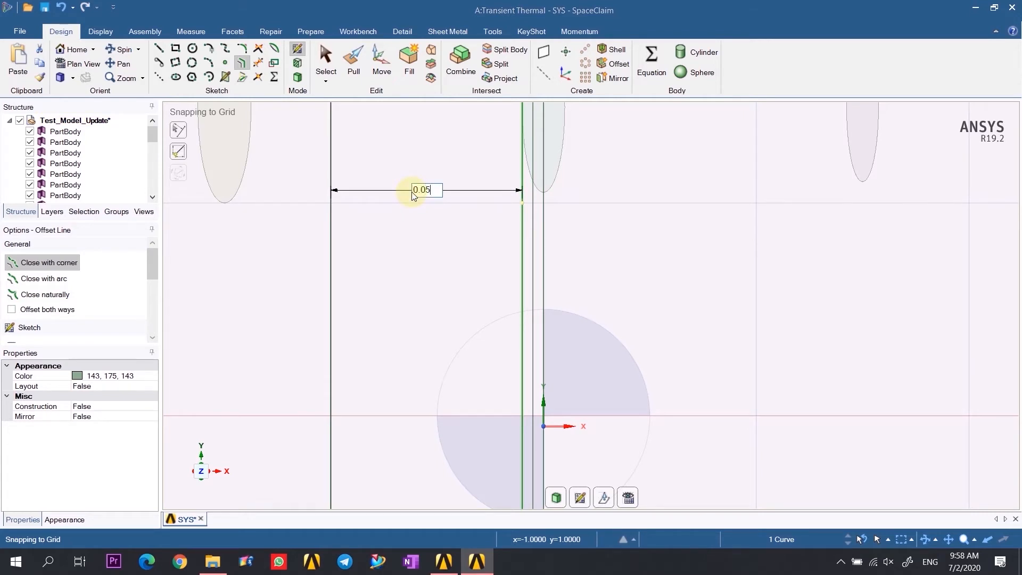
key(Return)
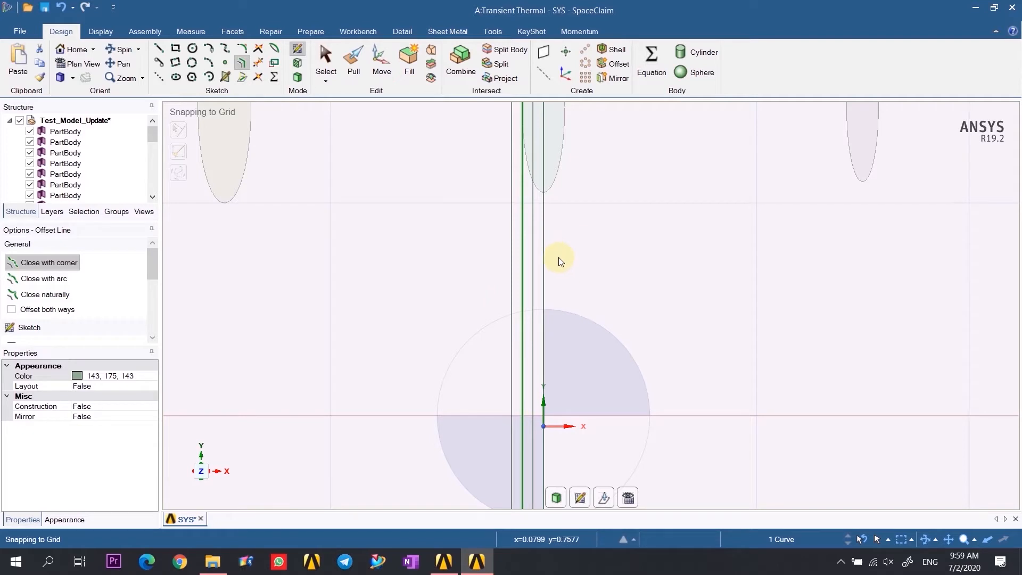
- Continue the 0.05 mm offsets from the outermost line until ten more parallel lines fill the strip toward negative X
click(512, 216)
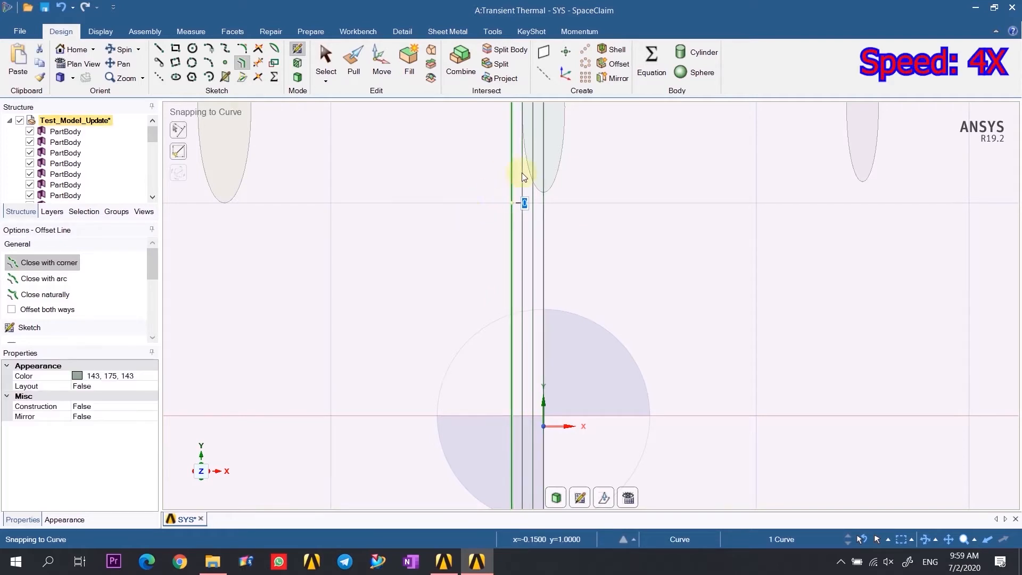
click(501, 206)
click(501, 203)
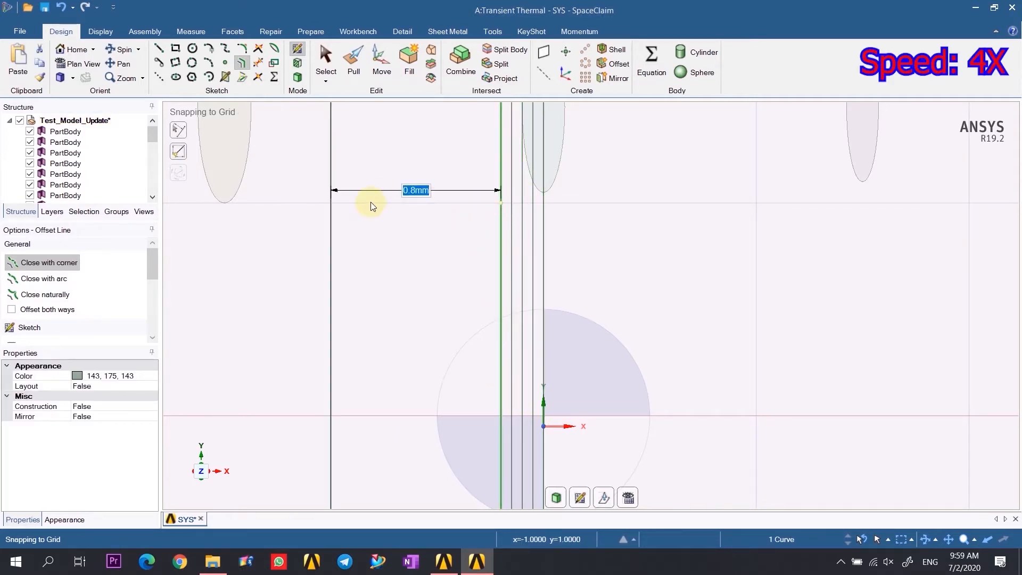
click(490, 316)
click(490, 316)
click(479, 237)
click(480, 242)
click(468, 268)
click(469, 286)
text(0.05)
key(Return)
click(458, 228)
text(0.05)
key(Return)
click(448, 225)
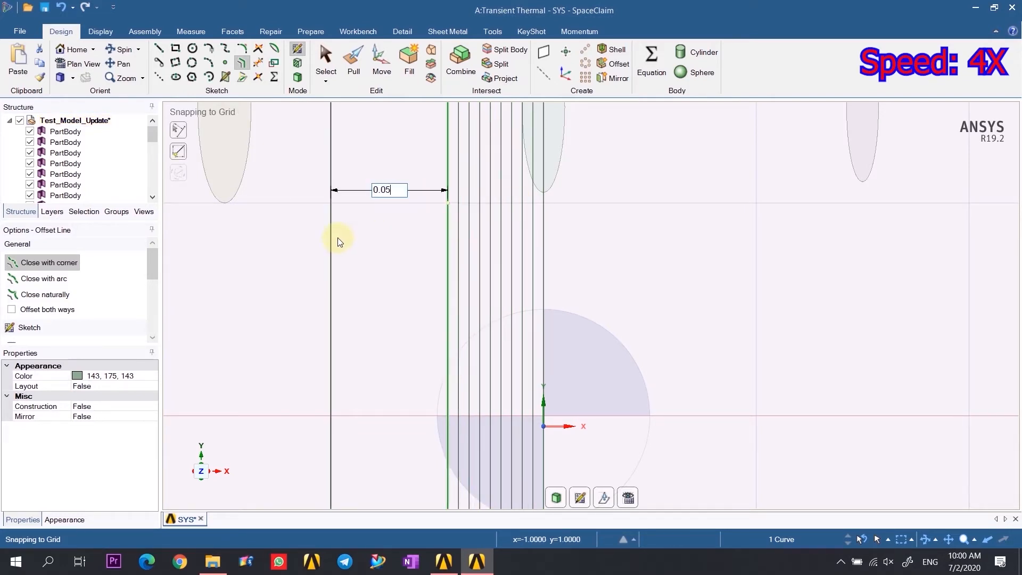
text(0.05)
key(Return)
click(426, 227)
text(0.05)
key(Return)
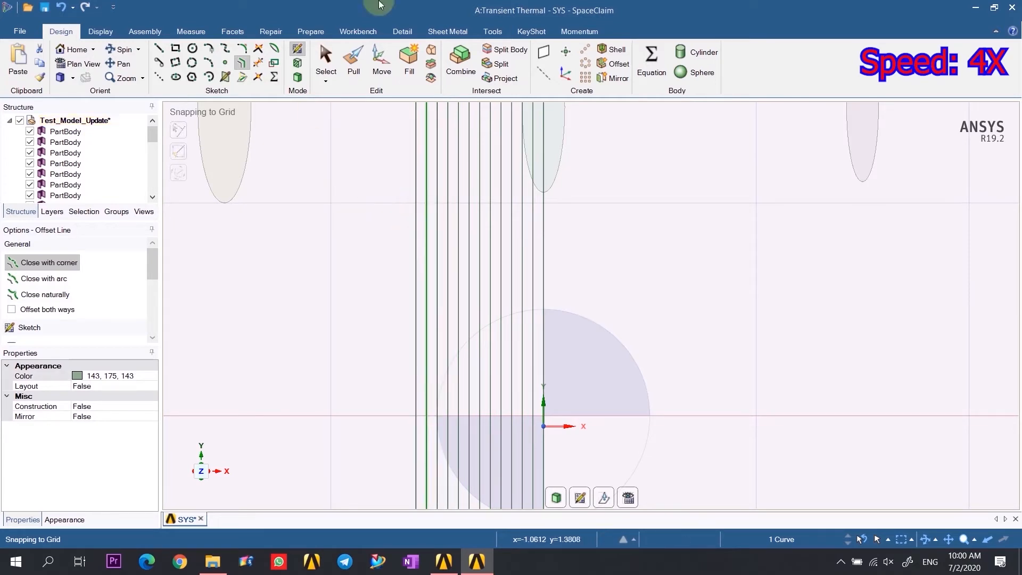
click(417, 246)
text(0.05)
key(Return)
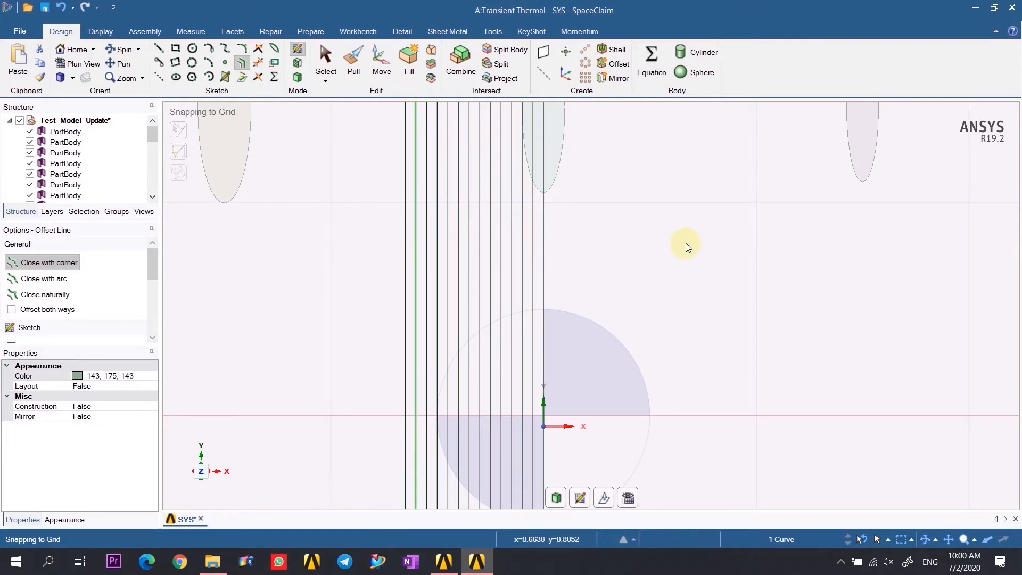
- End the sketch in 3D mode so its lines divide the flat face, and save the geometry
scroll(688, 262, down, 4)
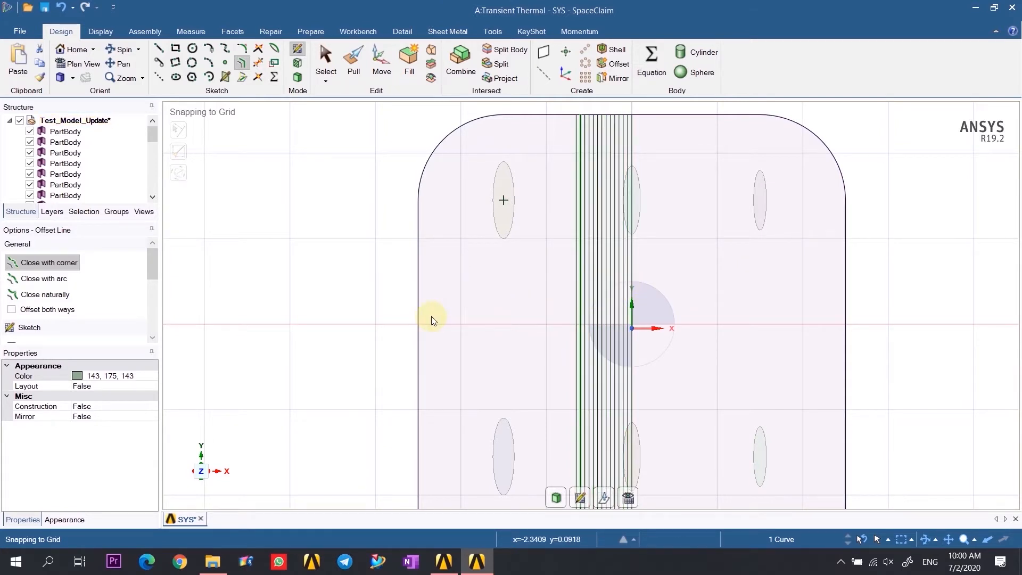
scroll(495, 297, down, 4)
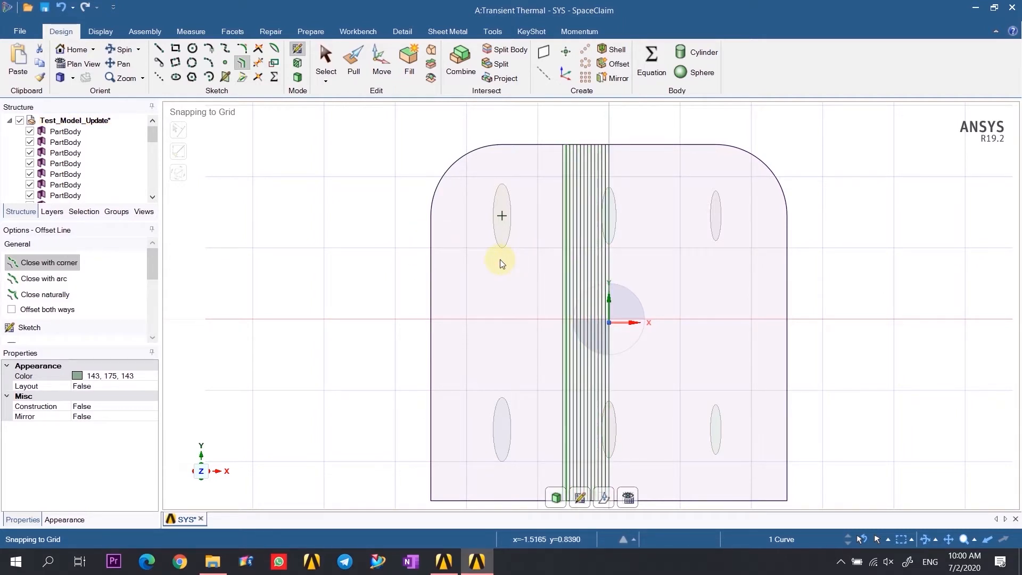
click(298, 80)
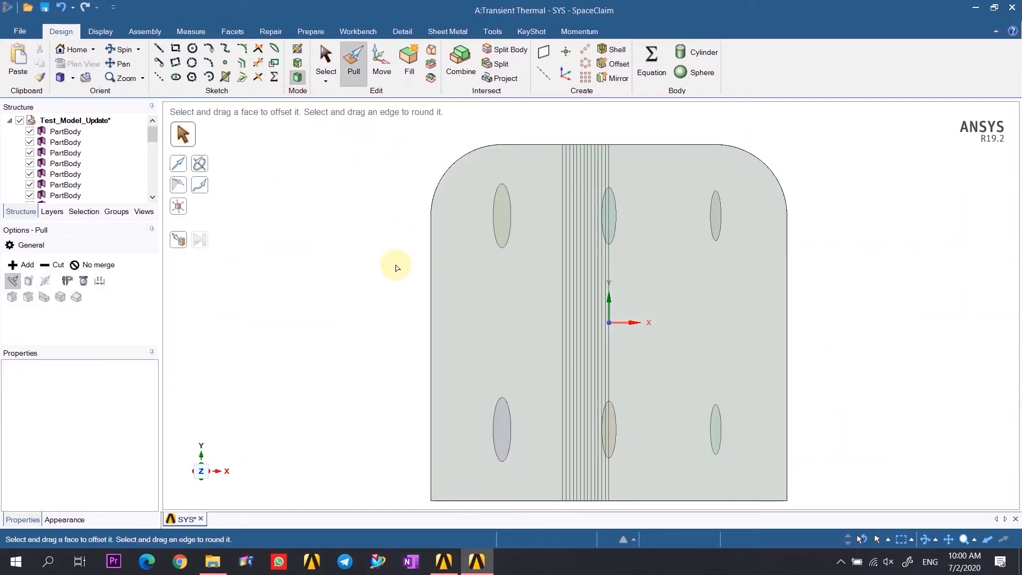
mouse_move(396, 268)
middle_down()
mouse_move(397, 142)
mouse_move(432, 139)
mouse_move(398, 188)
mouse_move(395, 263)
middle_up()
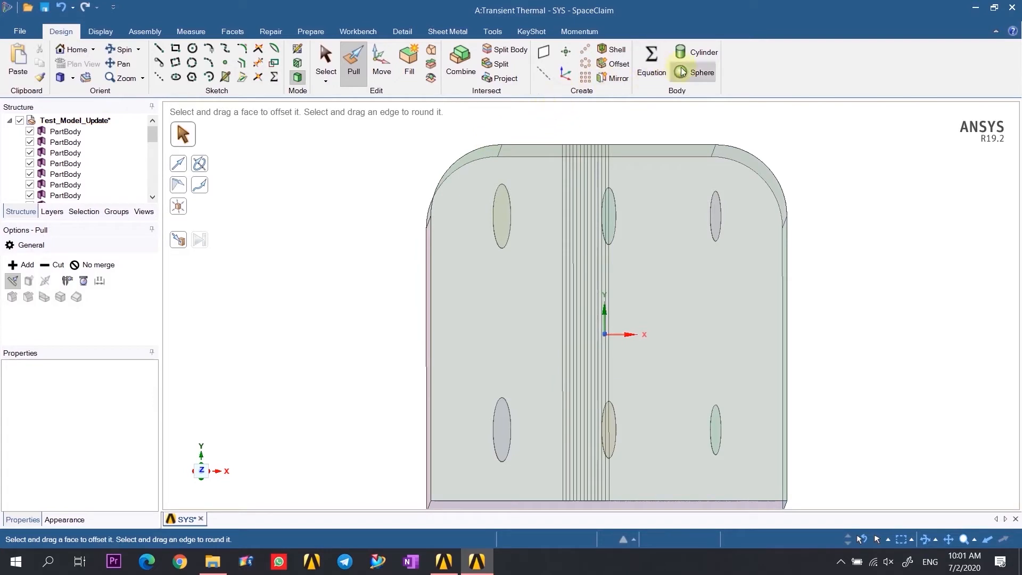
click(500, 65)
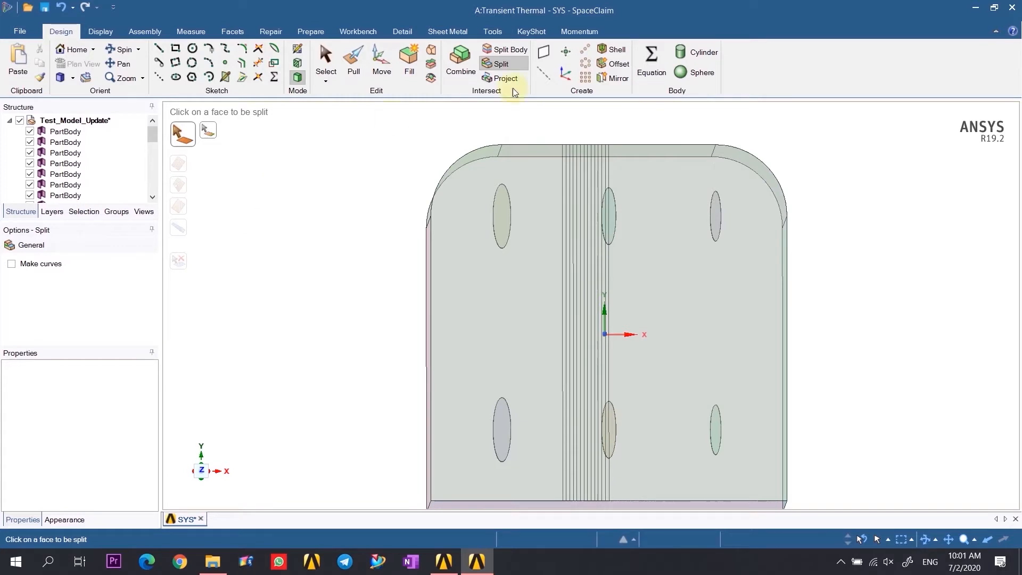
key(ctrl+s)
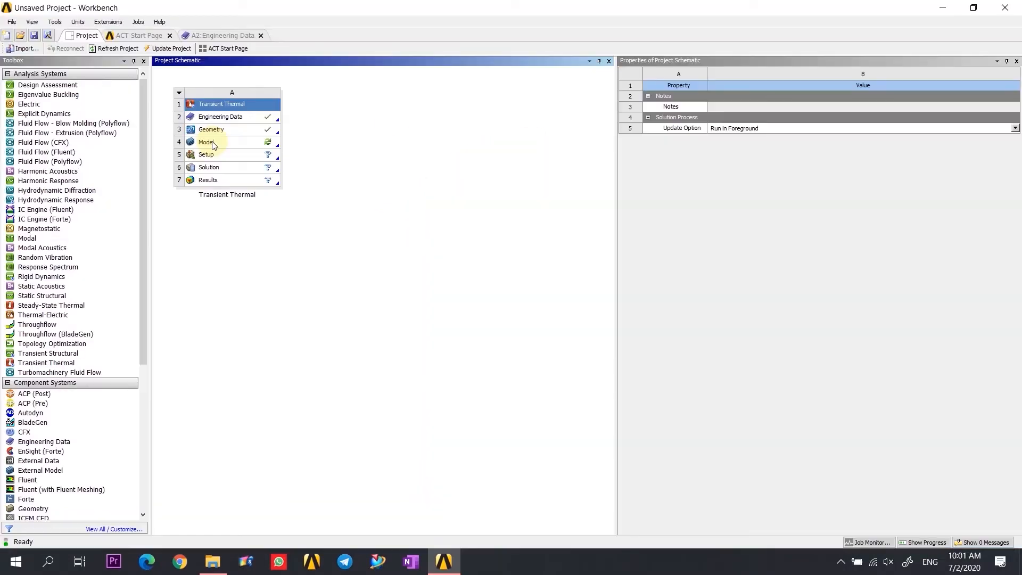
- Refresh the Model cell of the Transient Thermal system in Workbench and open it in Mechanical
click(212, 143)
right_click(212, 143)
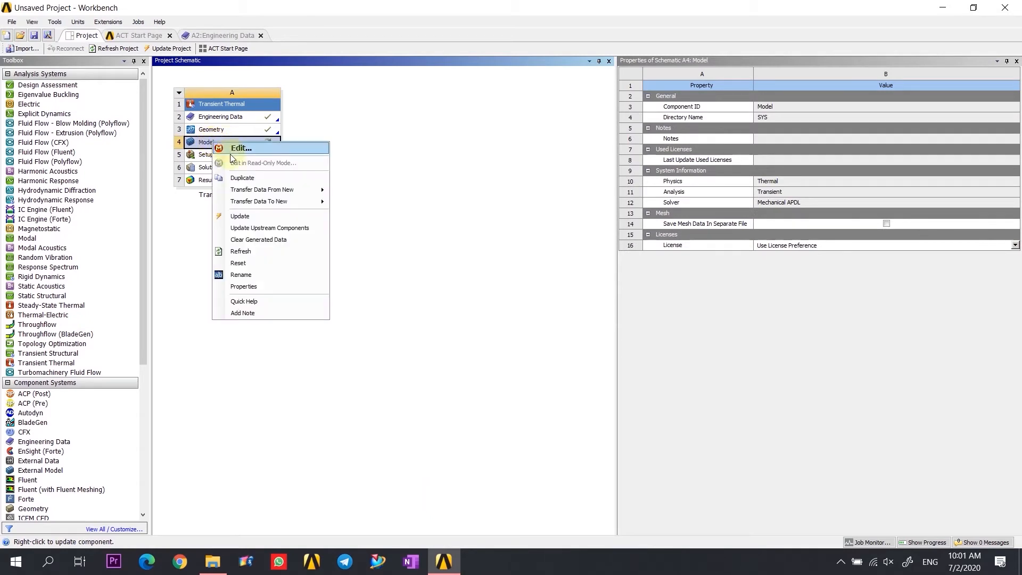
click(252, 253)
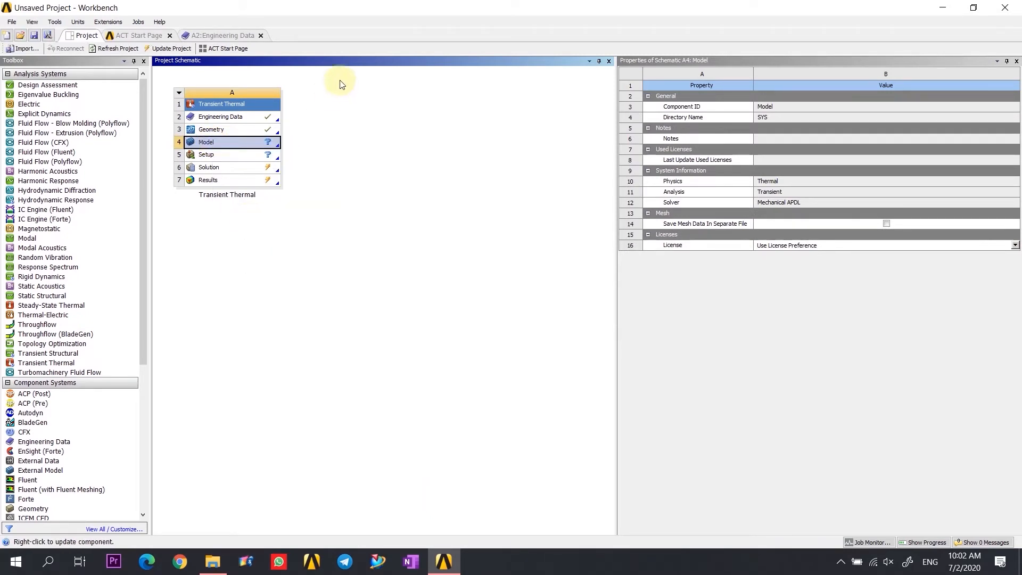
right_click(231, 143)
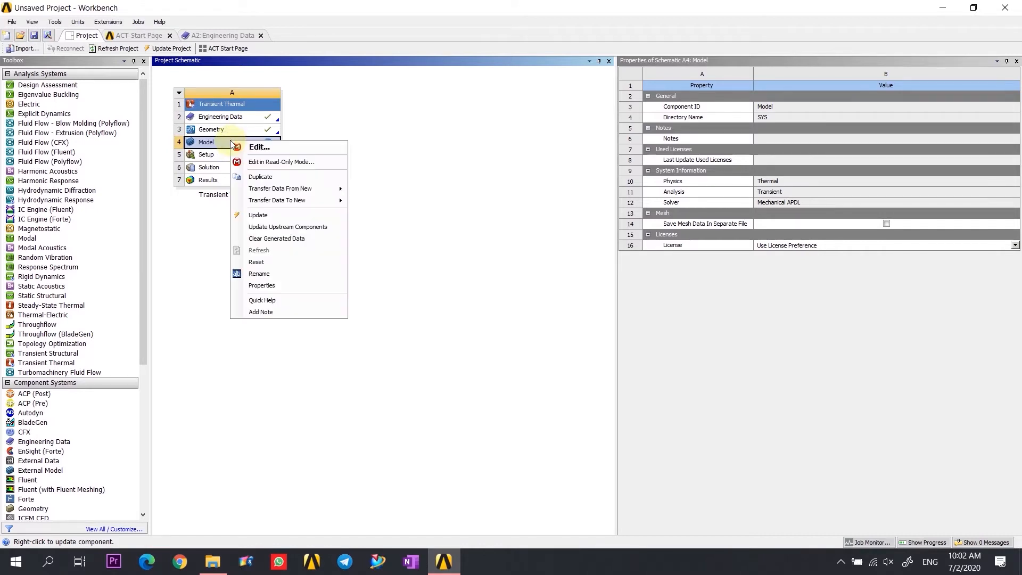
click(302, 149)
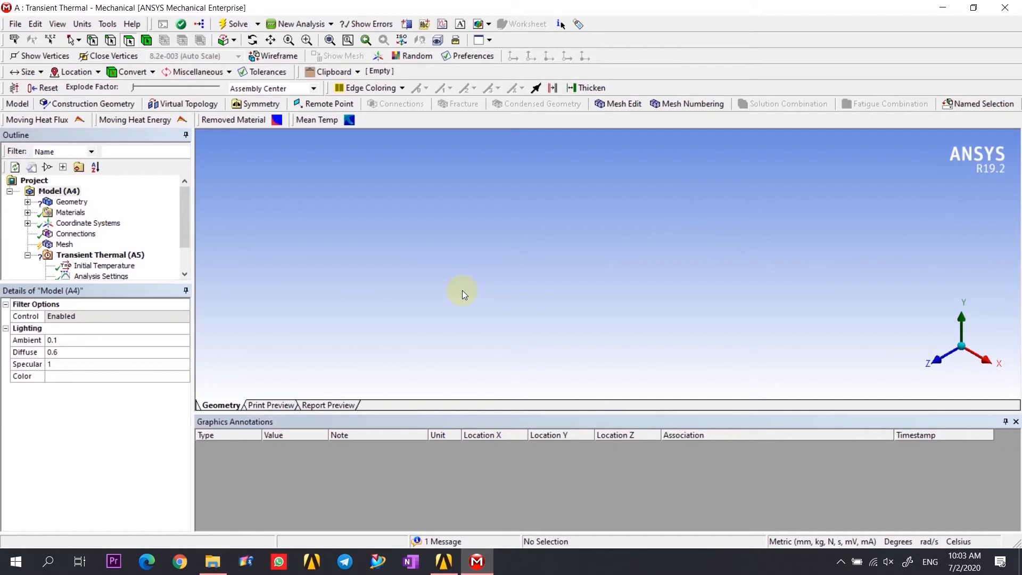
- Examine the plate's divided face by selecting the narrow strips and the large areas beside them one by one
right_click(449, 254)
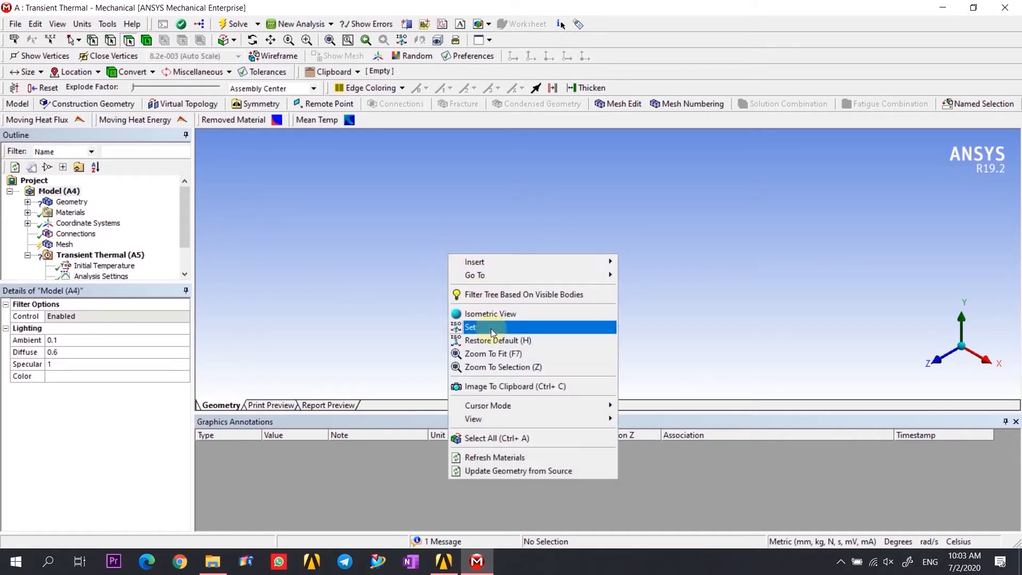
click(489, 354)
middle_drag(778, 289, 719, 293)
scroll(589, 265, up, 5)
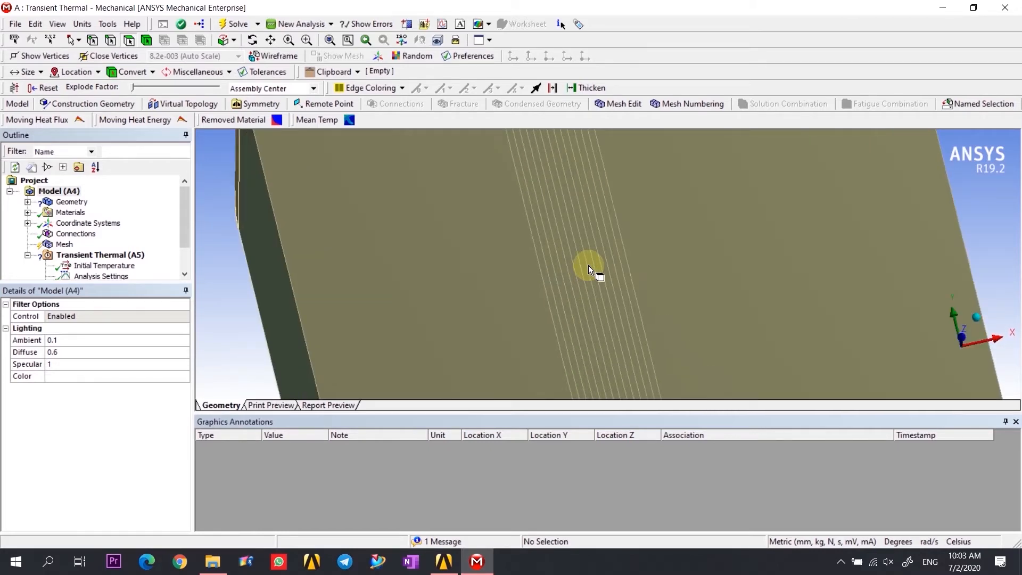
click(554, 302)
click(583, 309)
click(590, 311)
click(604, 314)
click(619, 321)
click(626, 323)
click(636, 326)
click(663, 320)
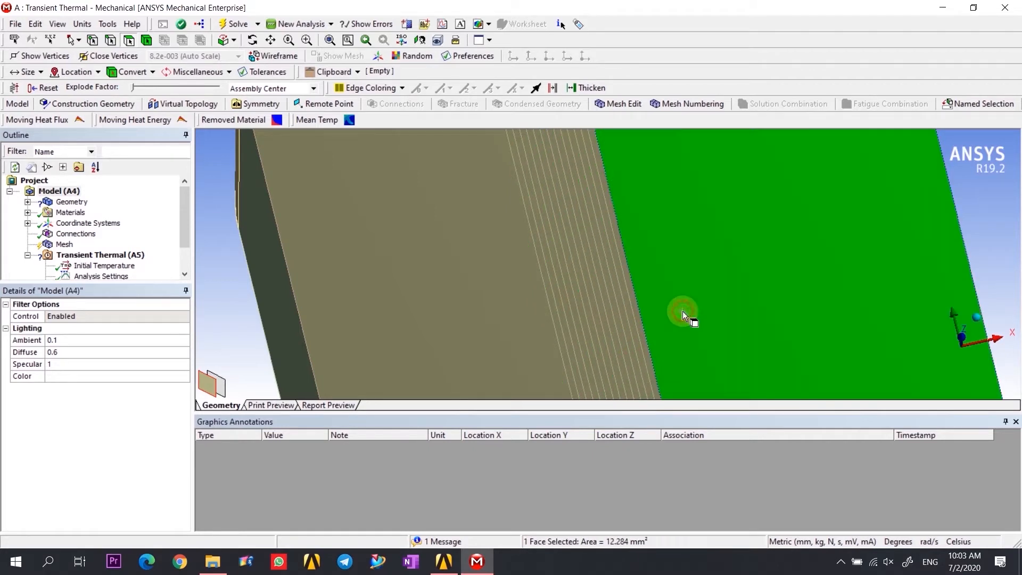
click(442, 323)
click(537, 298)
drag(555, 298, 683, 298)
click(256, 332)
double_click(574, 268)
click(604, 286)
click(586, 300)
click(575, 312)
click(566, 323)
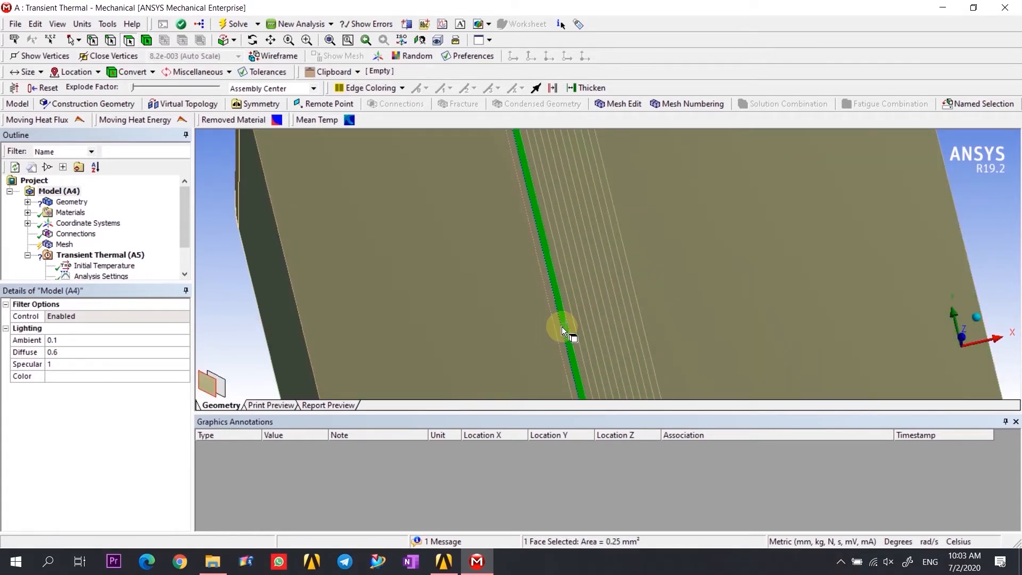
click(584, 308)
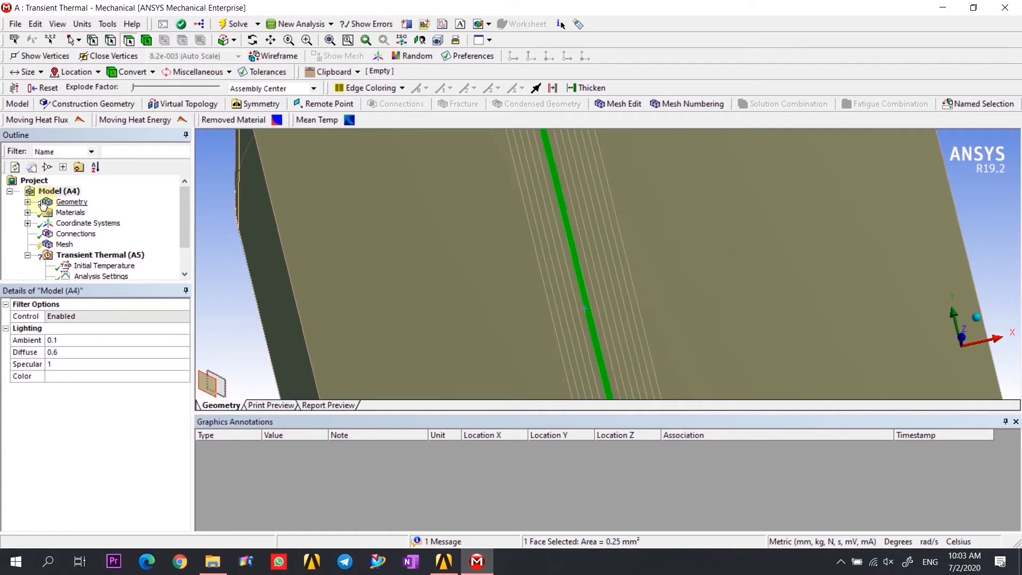
- Clear the face selection on the divided model and close Mechanical to return to the Workbench project
scroll(62, 250, down, 1)
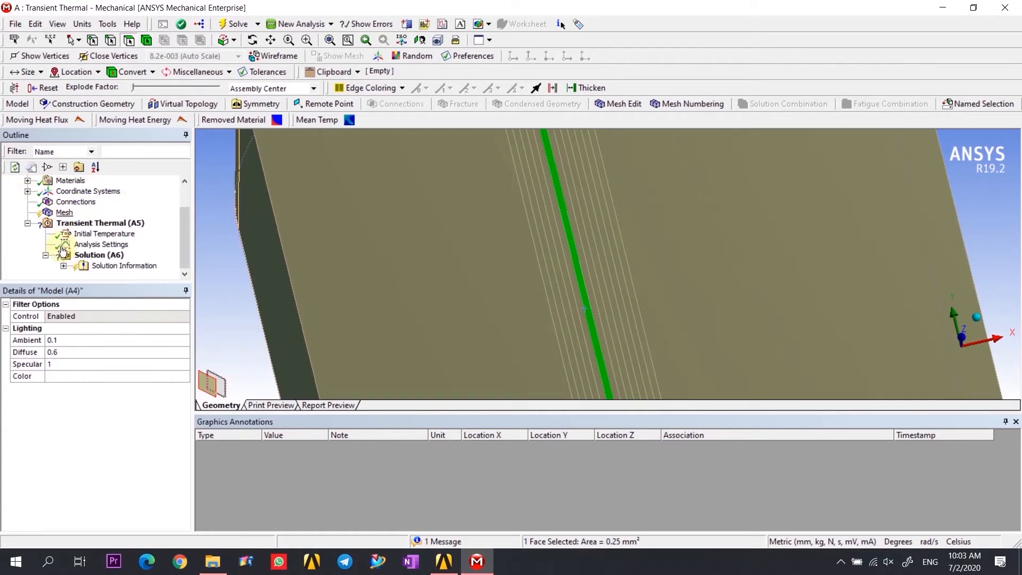
scroll(474, 249, down, 8)
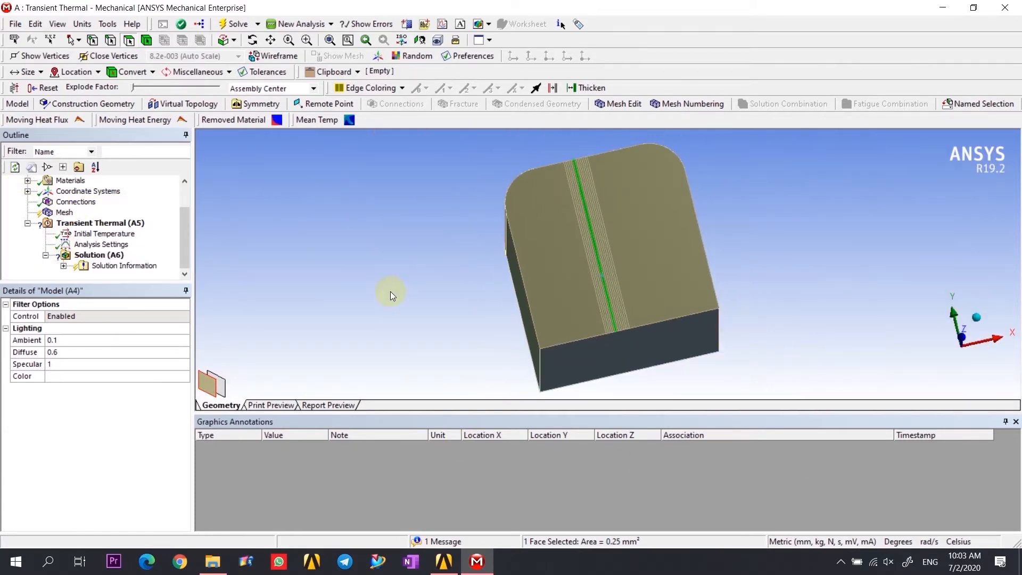
middle_drag(391, 292, 437, 307)
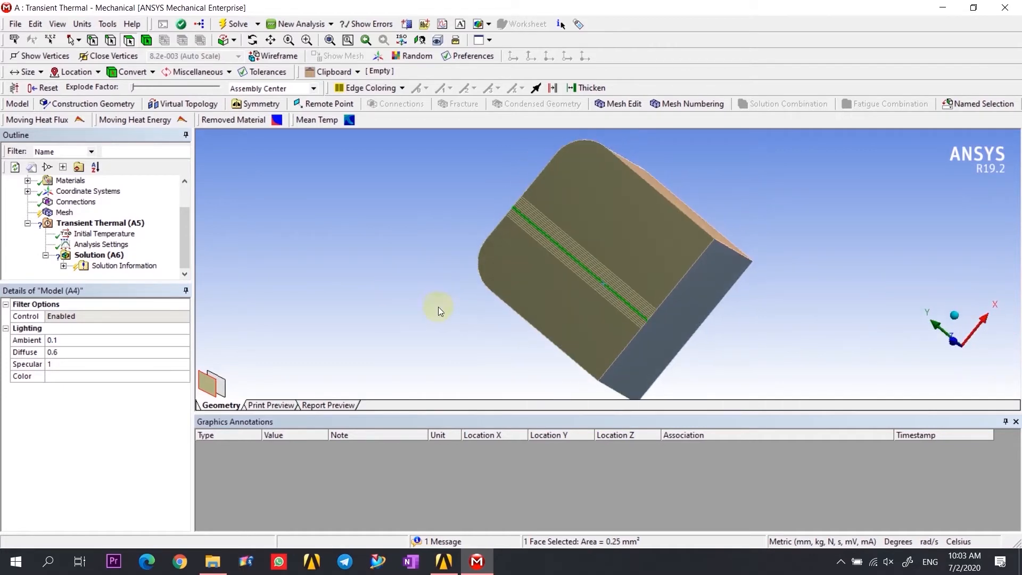
click(451, 339)
scroll(570, 292, up, 3)
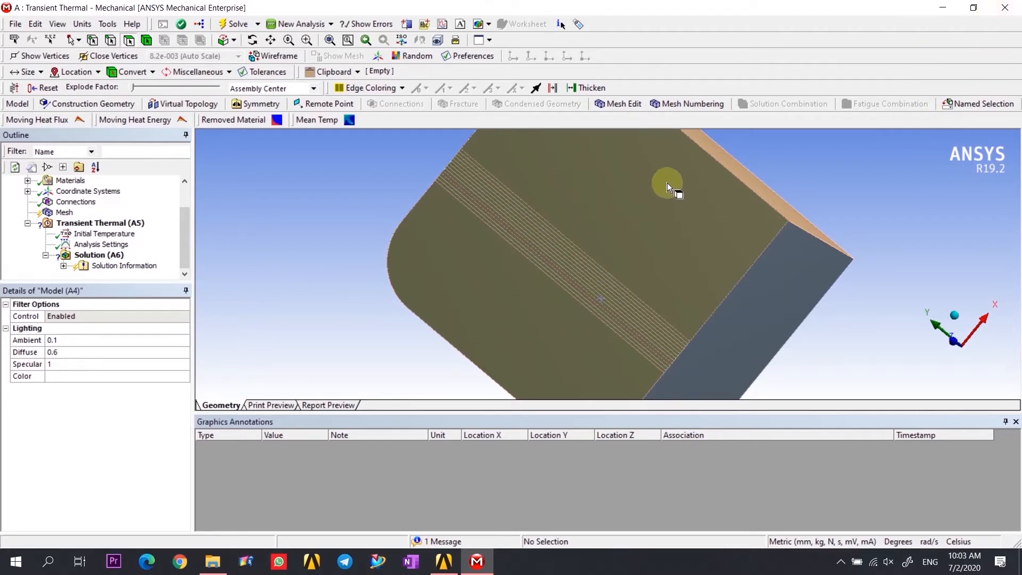
click(1005, 7)
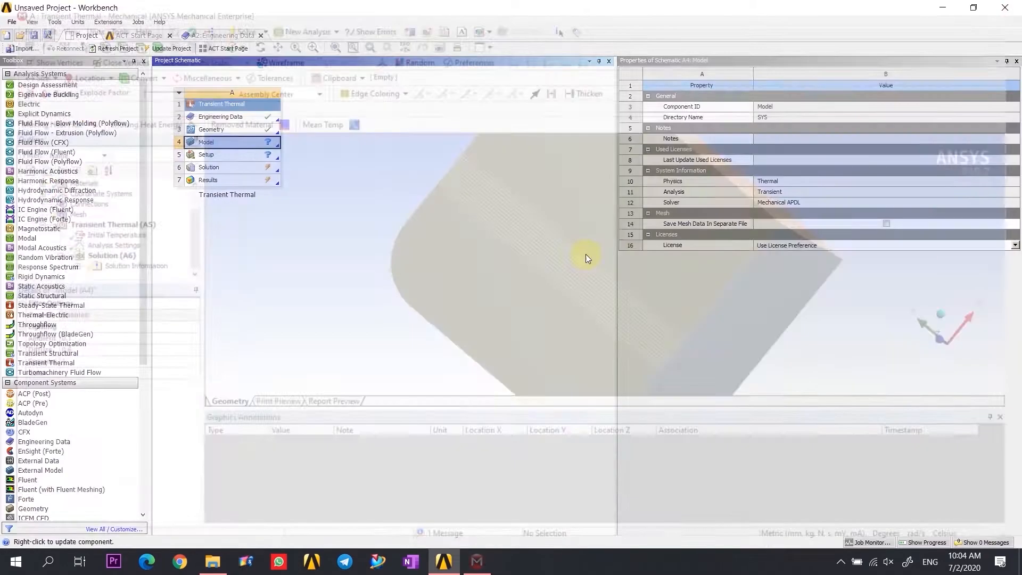
click(375, 269)
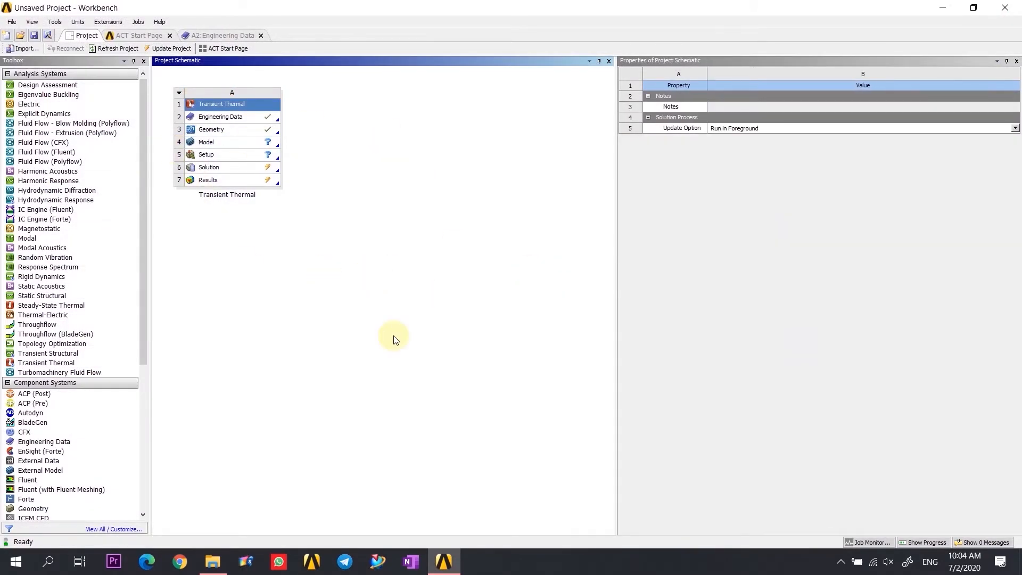
- Switch to NX 12 and create a new part from the Model template in millimetres, named model1.prt
click(379, 563)
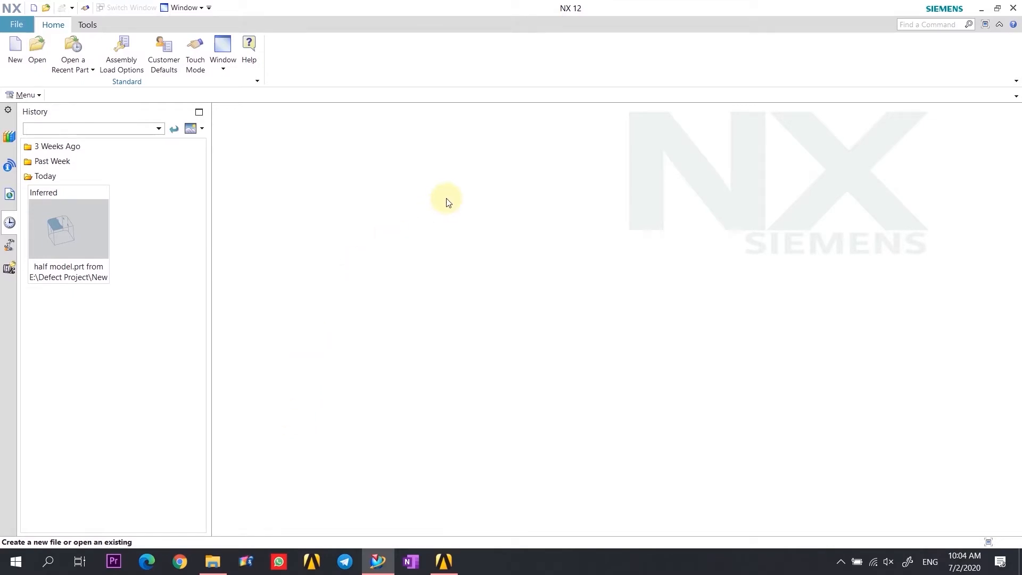
click(19, 62)
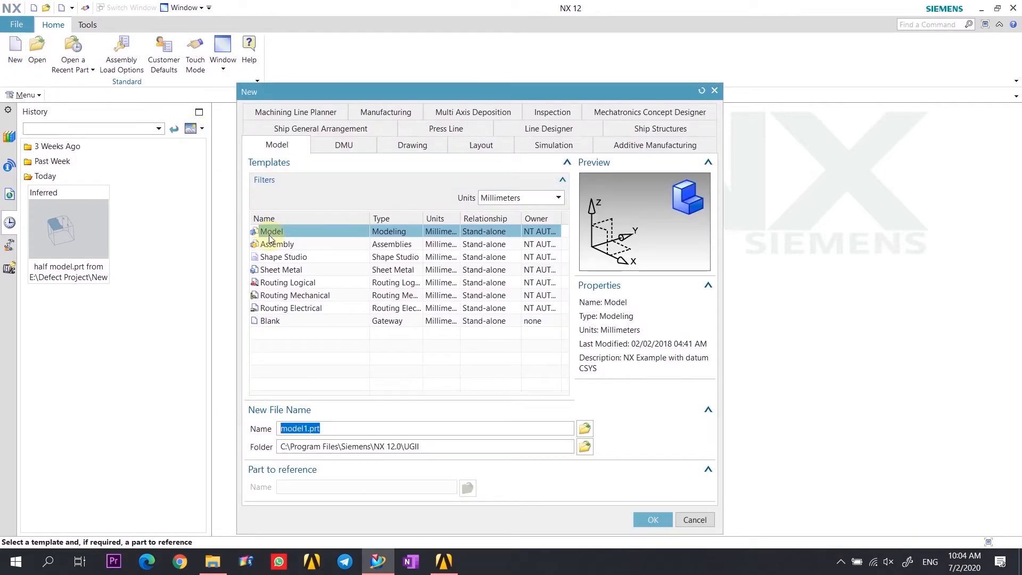
click(664, 524)
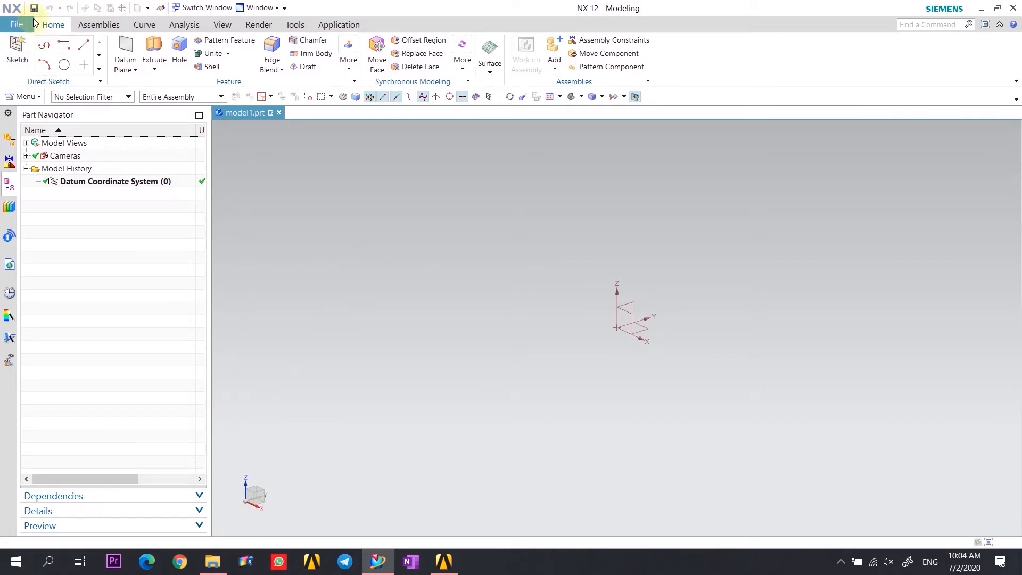
- Import the IGES file Test_Model_Update.igs from the Download folder into the work part and close the translator window
click(15, 25)
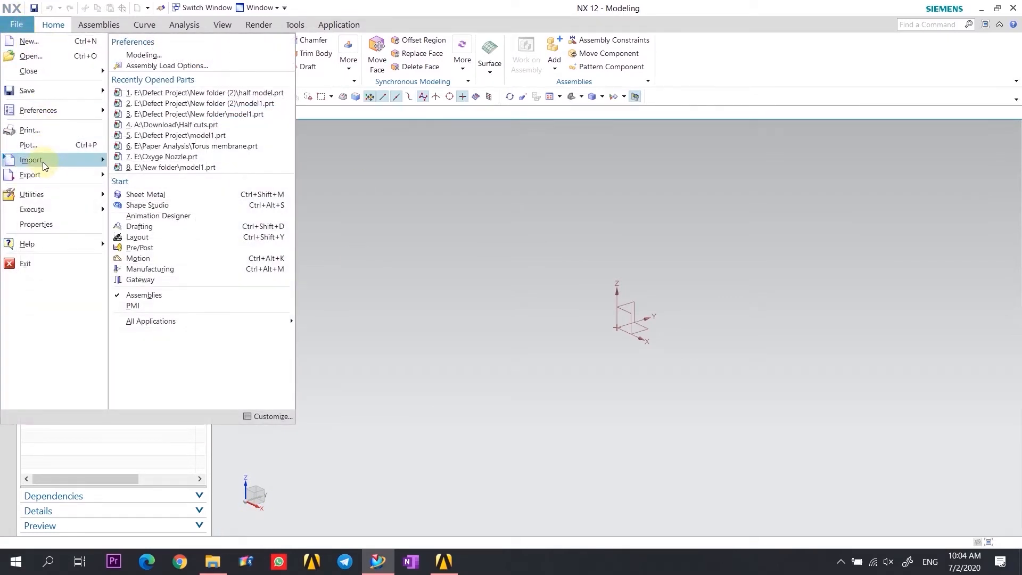
mouse_move(42, 162)
scroll(218, 465, down, 4)
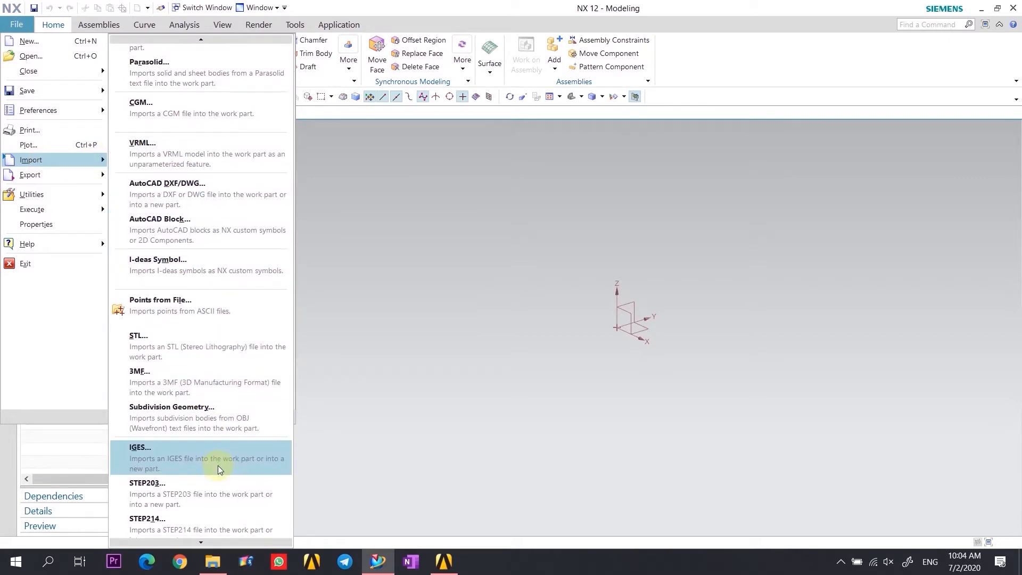
scroll(218, 465, down, 3)
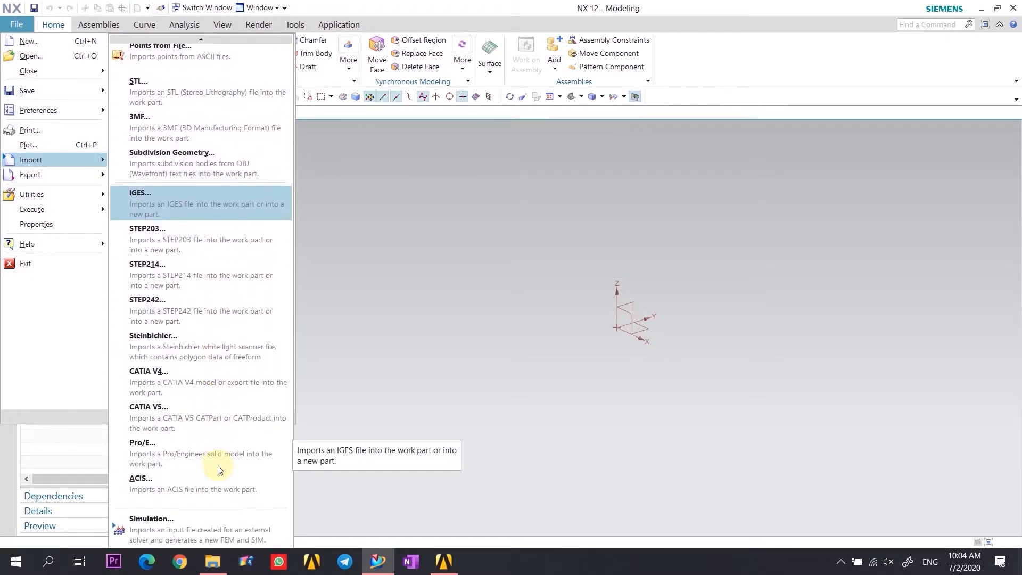
click(174, 206)
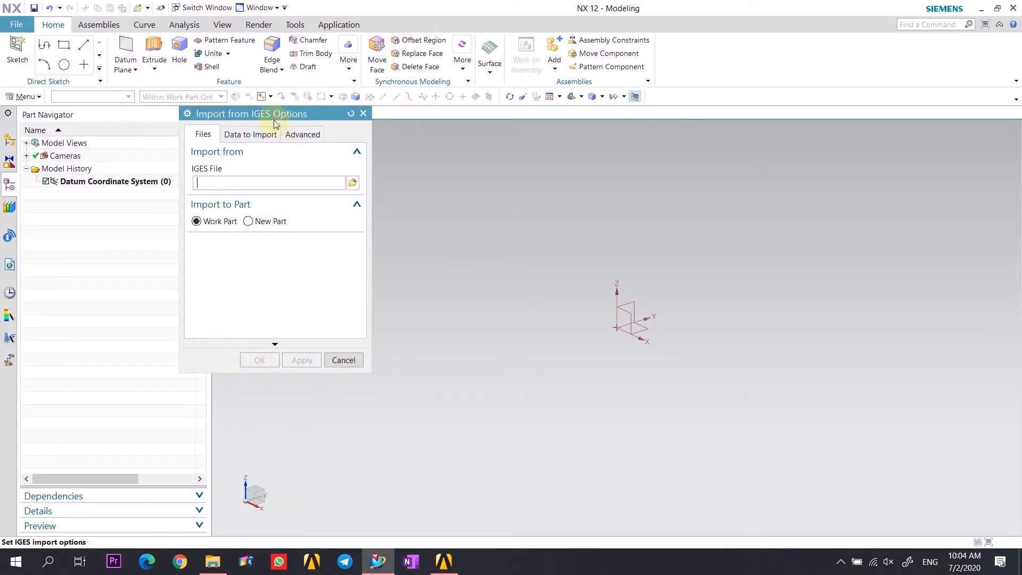
drag(274, 117, 341, 184)
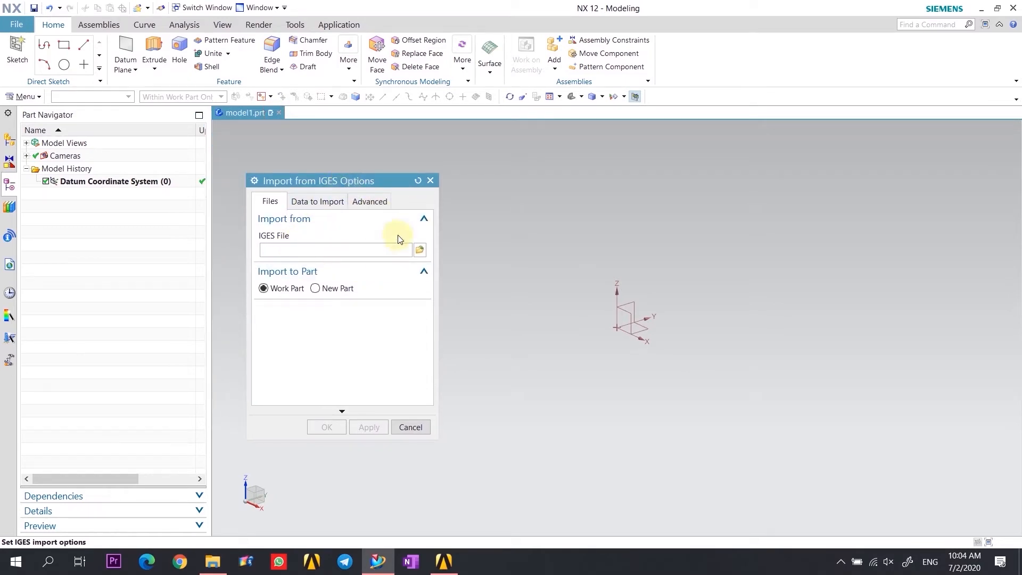
click(420, 250)
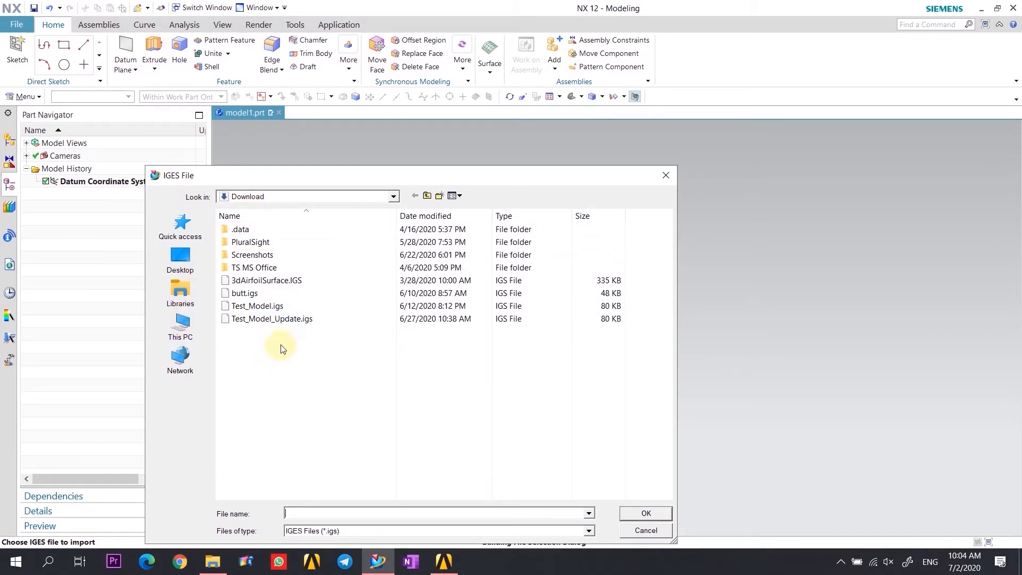
click(254, 320)
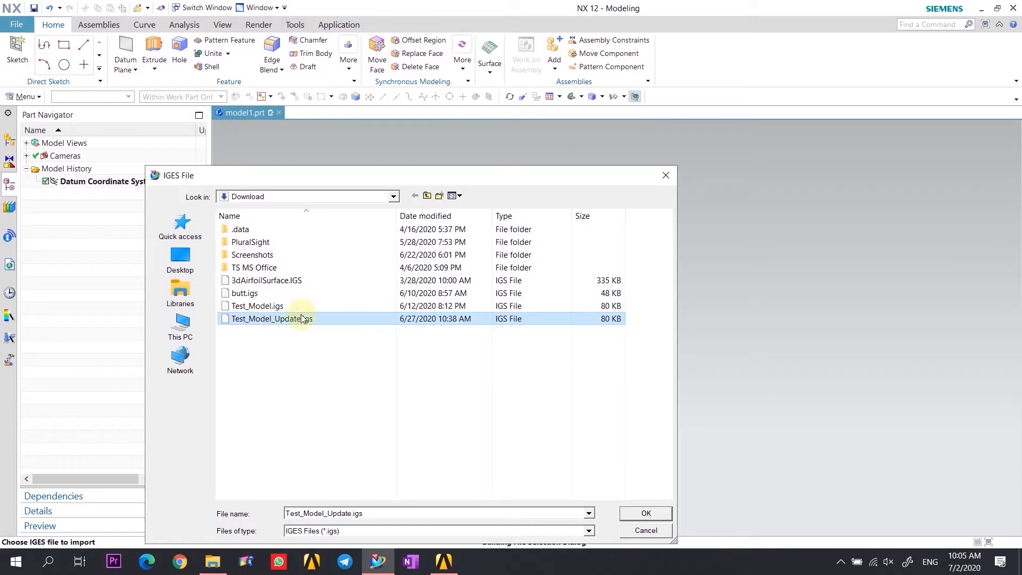
click(651, 515)
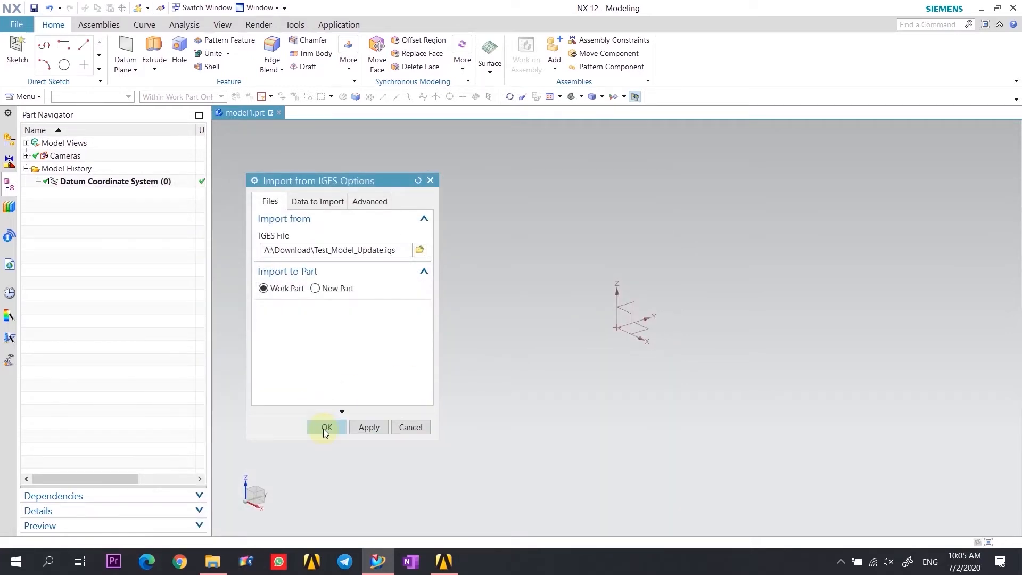
click(325, 427)
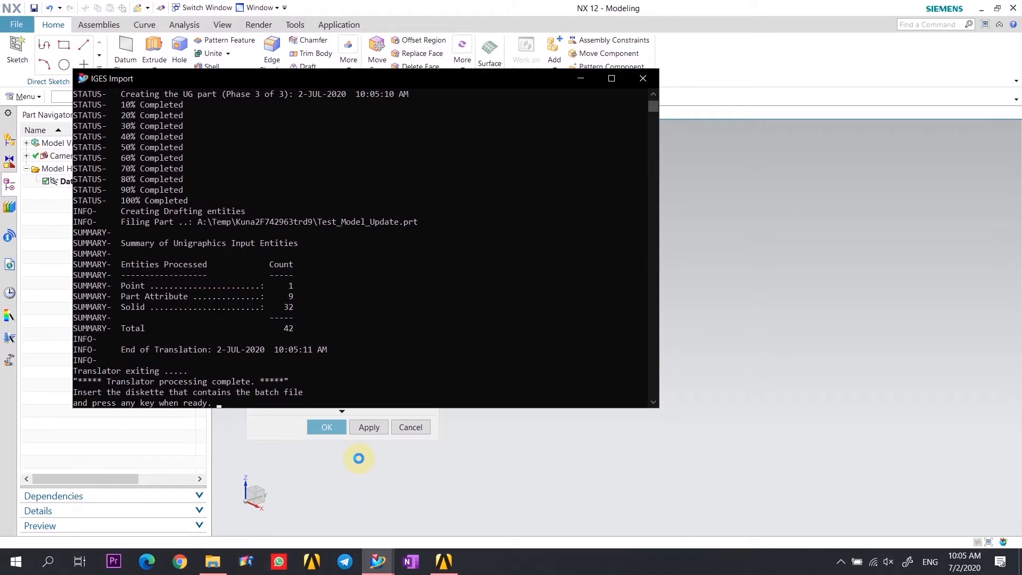
click(642, 80)
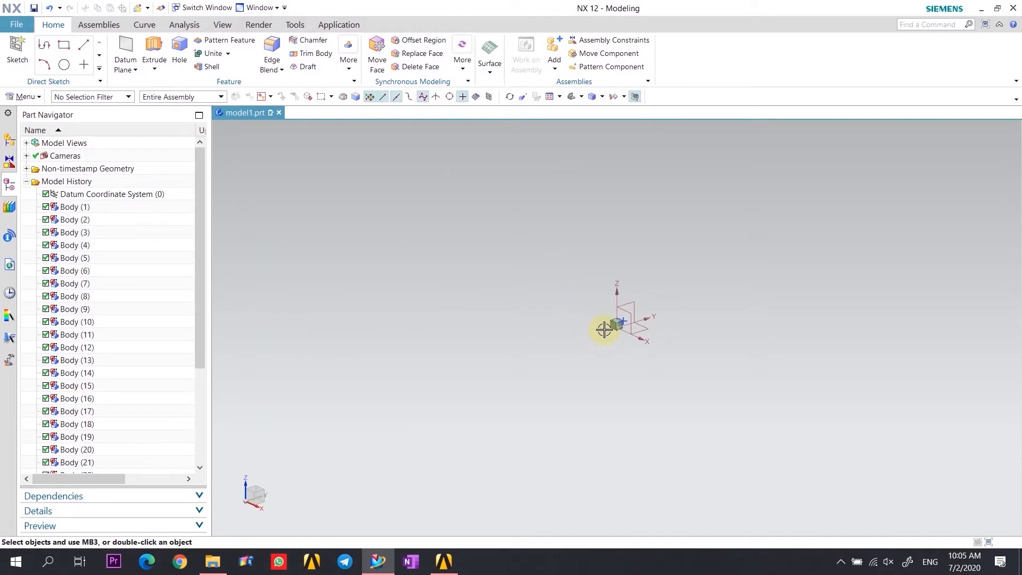
- Display the imported block in Static Wireframe and view its broad face with the internal elliptical outlines
scroll(604, 320, up, 8)
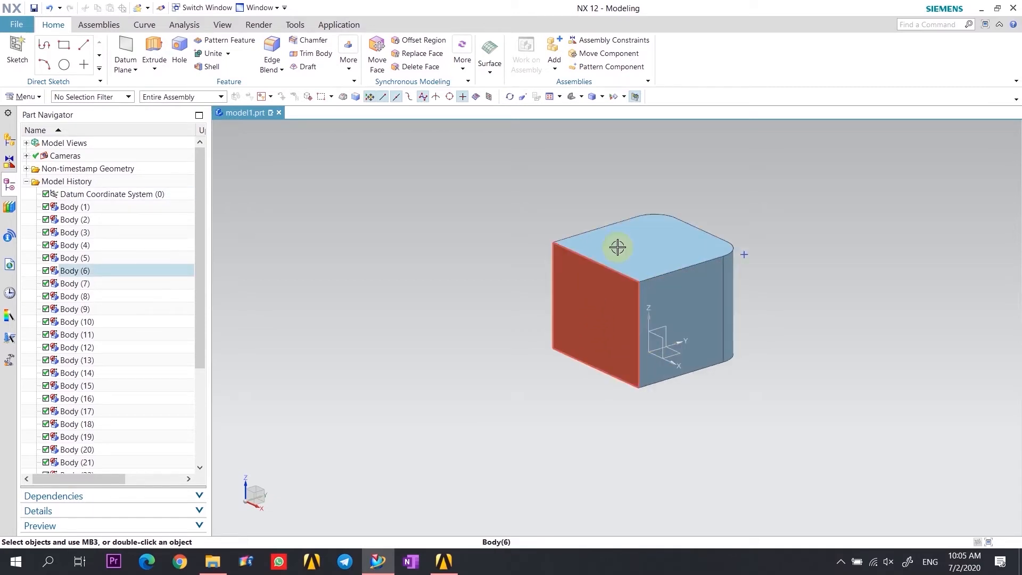
middle_drag(517, 298, 522, 320)
scroll(588, 281, up, 5)
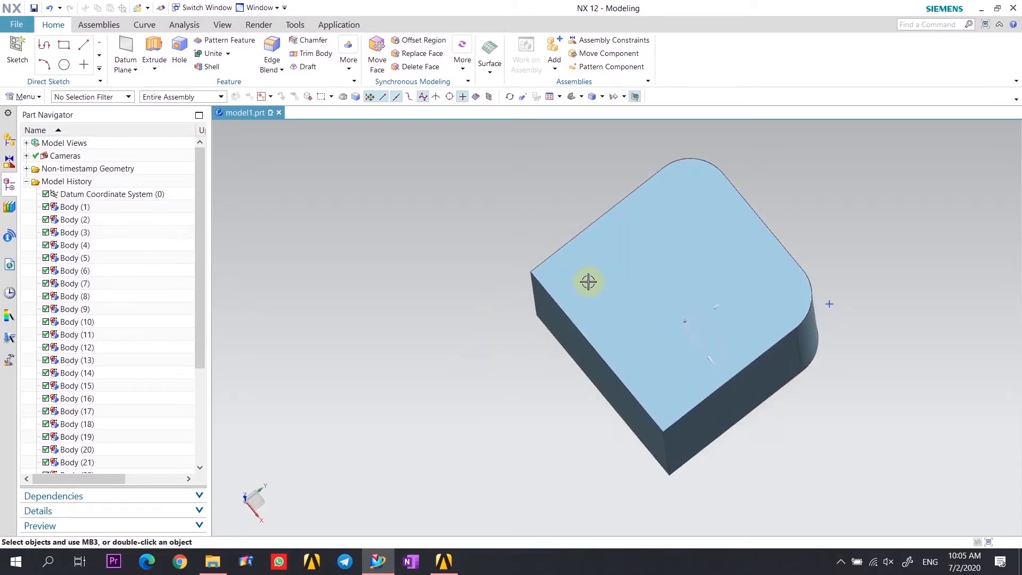
scroll(393, 260, down, 2)
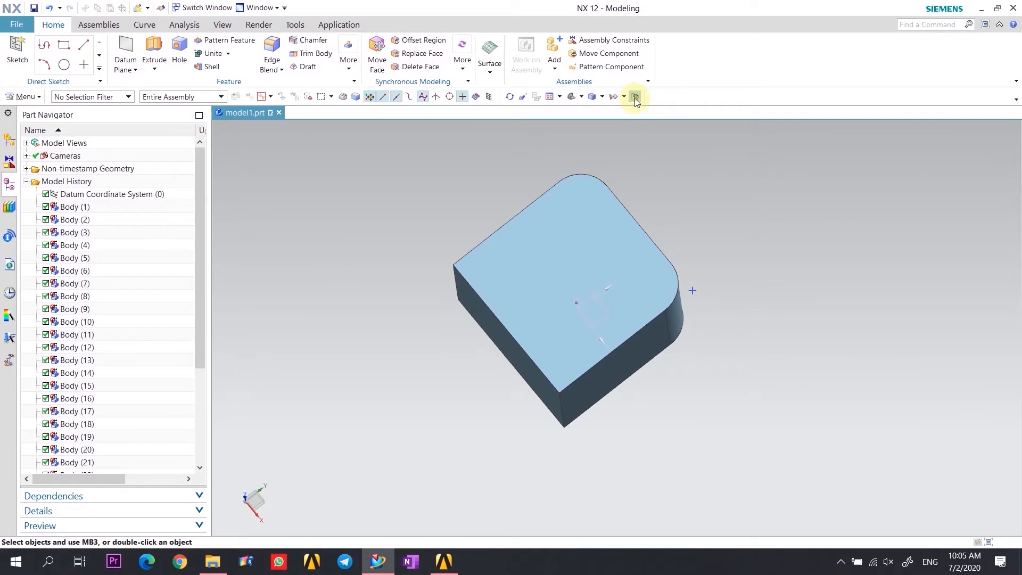
click(602, 97)
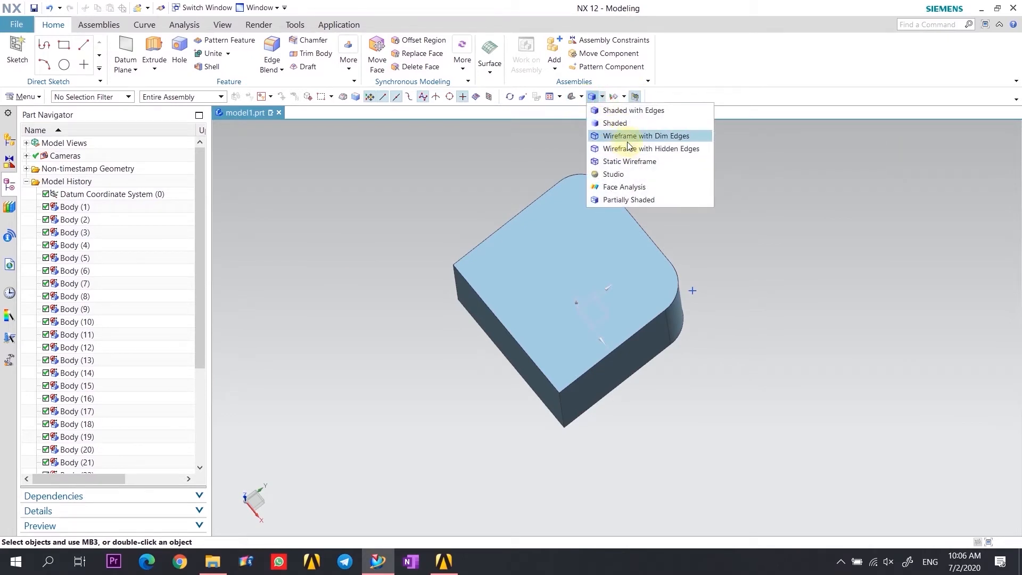
click(630, 161)
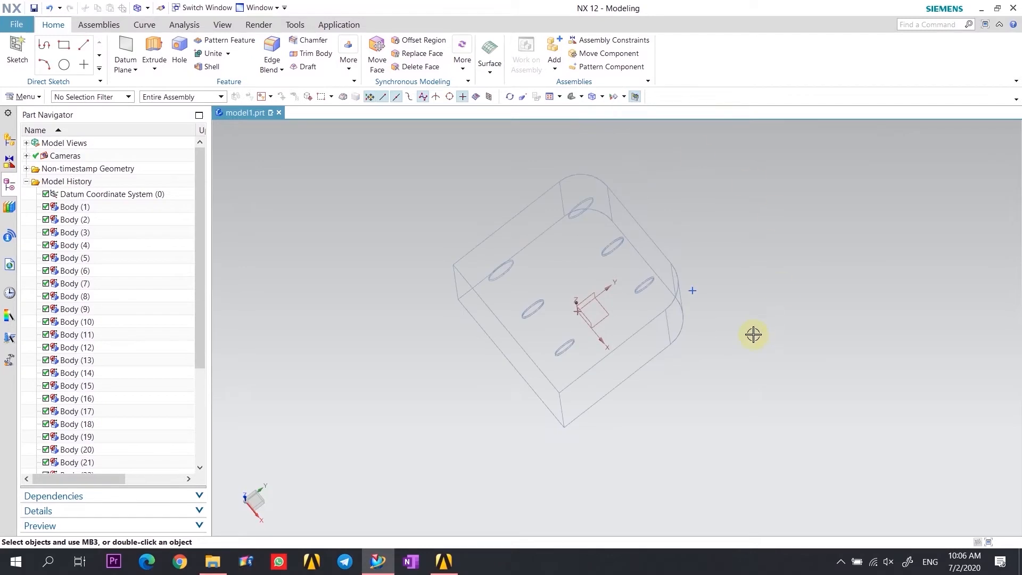
mouse_move(757, 314)
middle_down()
mouse_move(765, 280)
mouse_move(740, 283)
mouse_move(776, 294)
mouse_move(746, 315)
mouse_move(760, 328)
middle_up()
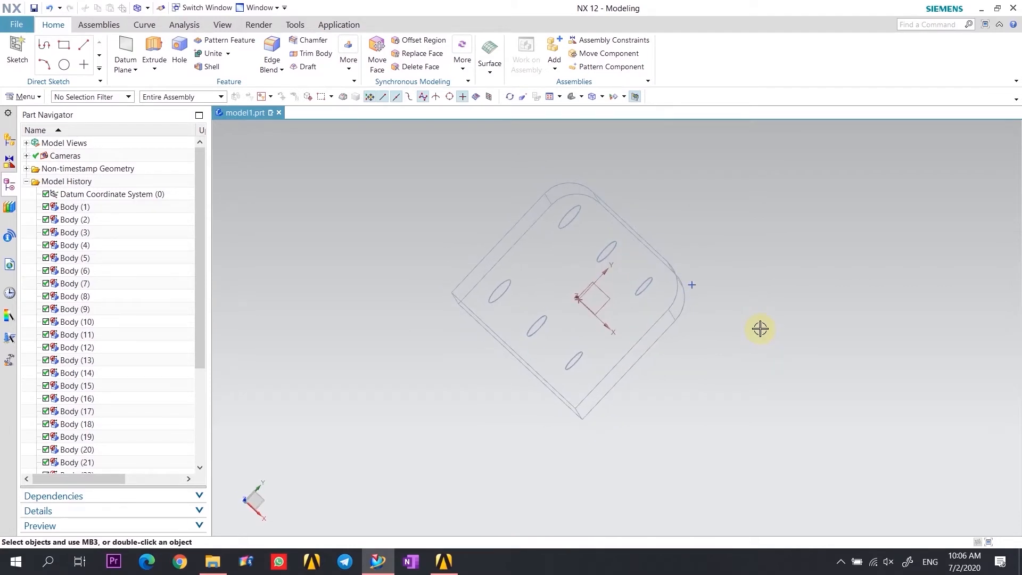
click(245, 499)
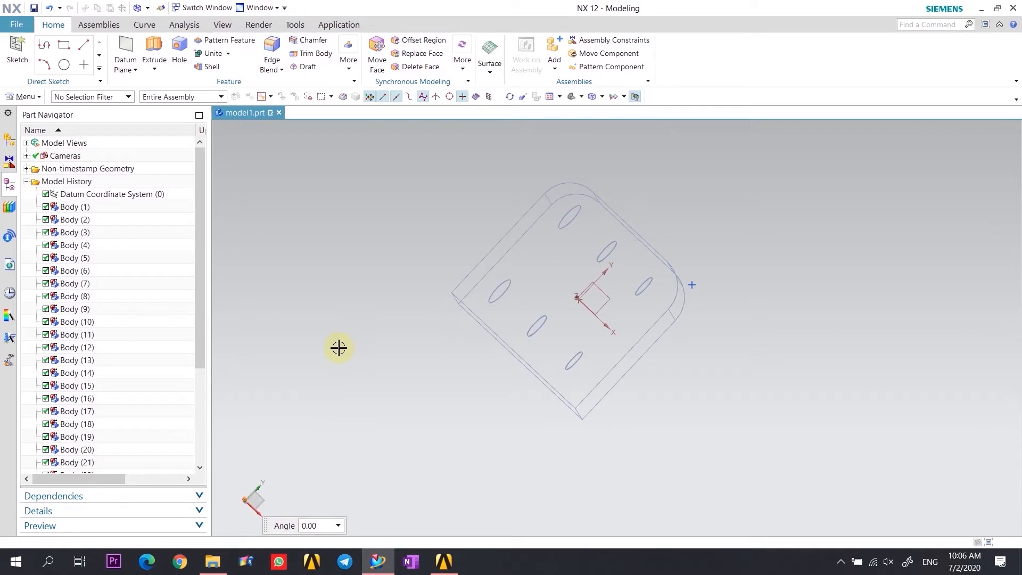
click(303, 215)
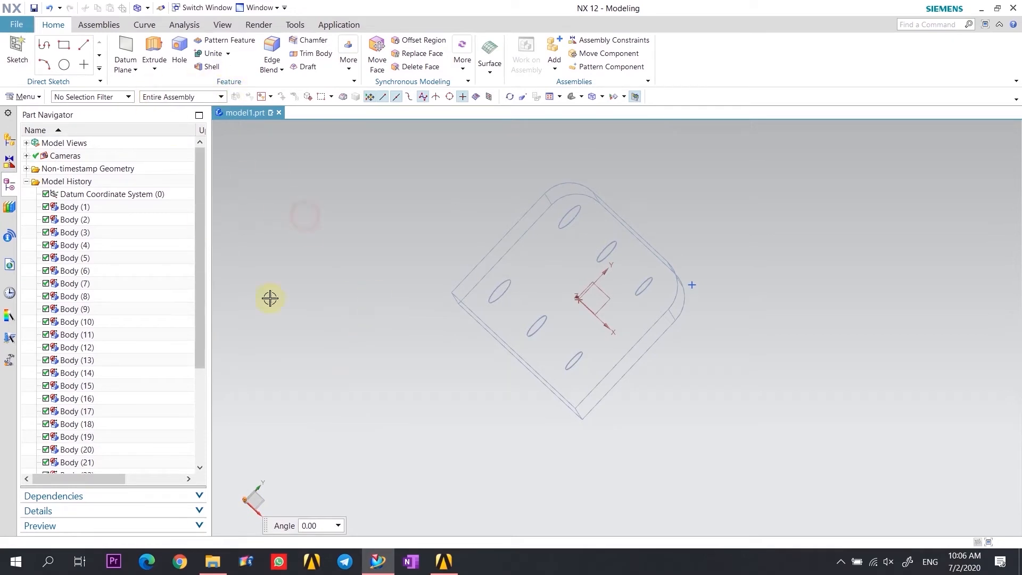
- Create a task-environment sketch on the block's broad flat face with the inferred plane method, and leave the Profile tool
click(142, 24)
click(338, 460)
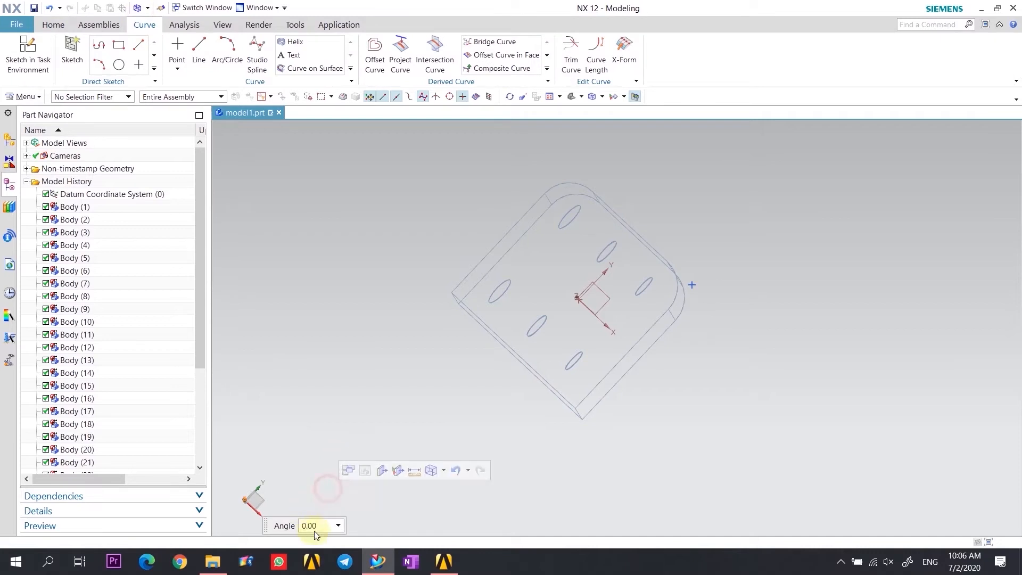
click(331, 526)
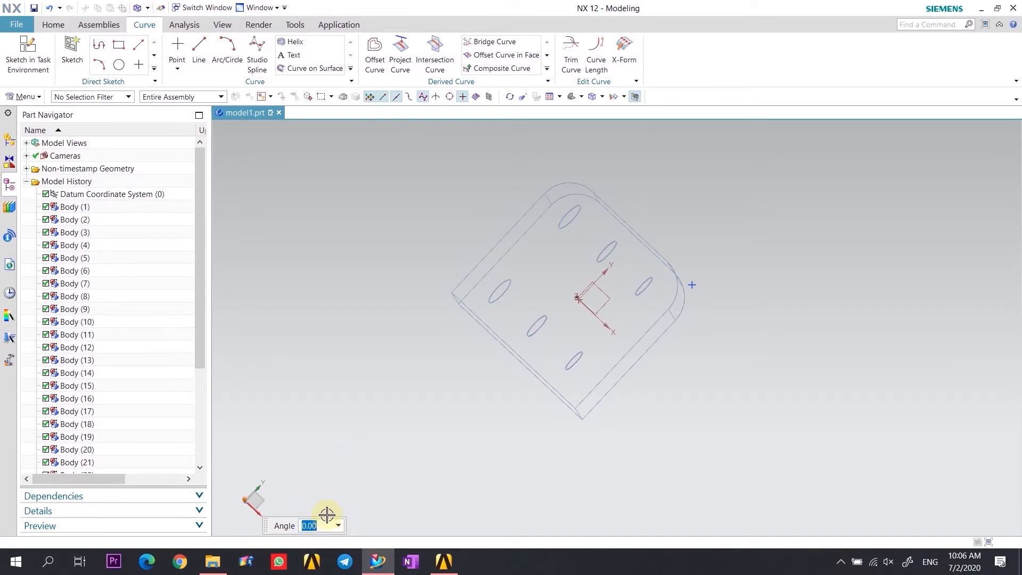
scroll(338, 423, up, 3)
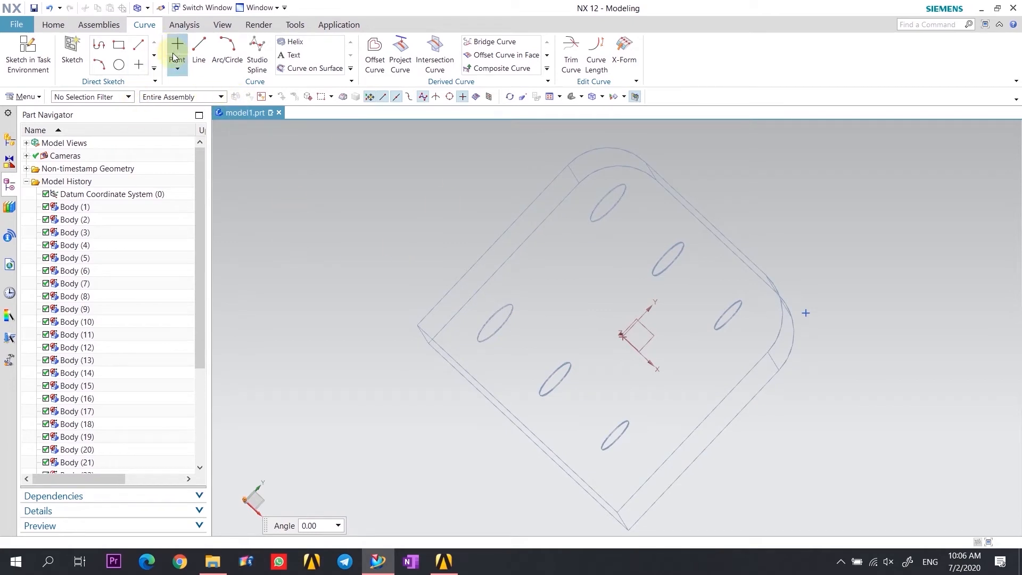
click(28, 47)
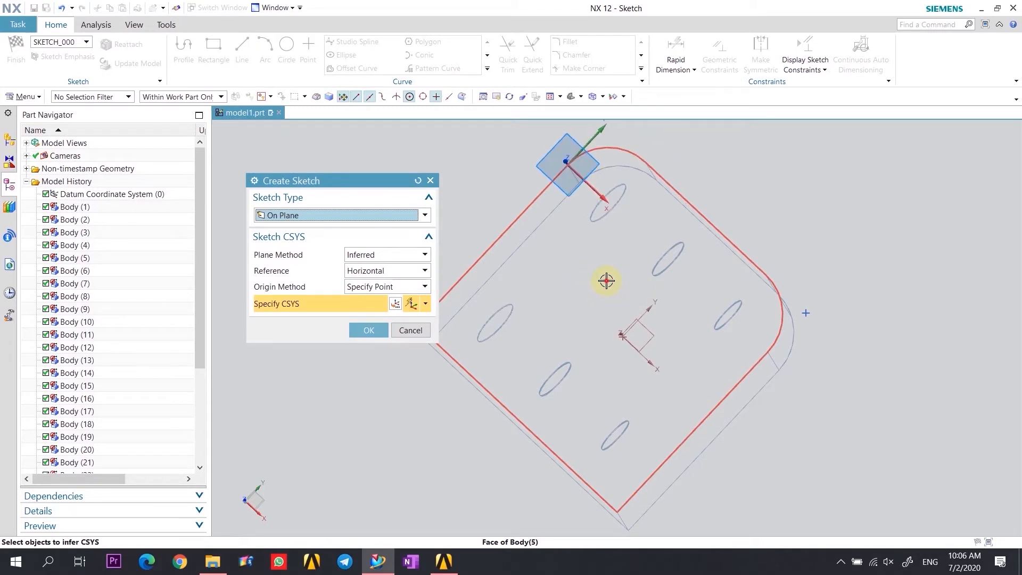
click(606, 280)
click(367, 331)
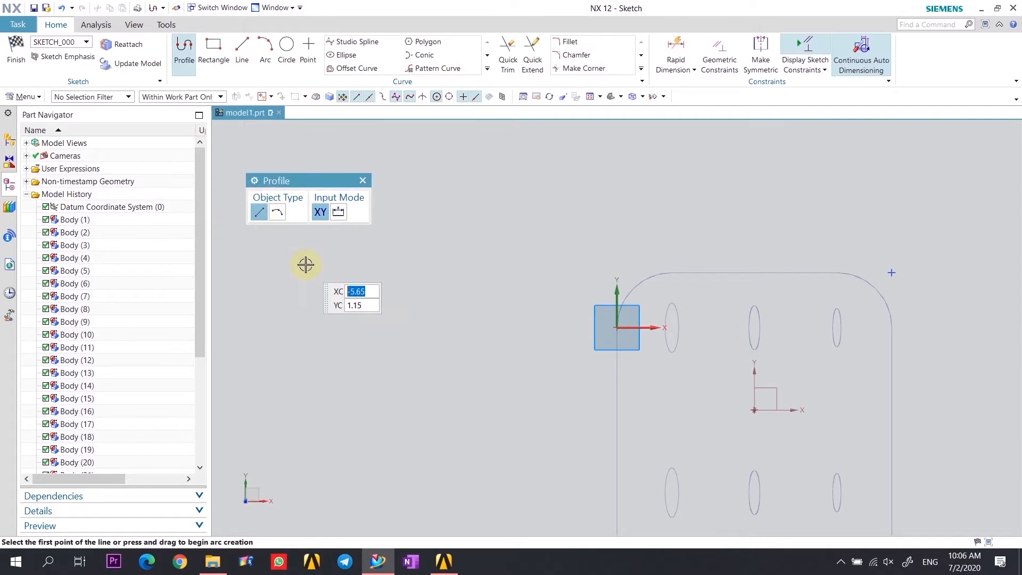
click(363, 181)
- Try to sketch a vertical line down from the middle of the face's upper edge, and undo it
scroll(289, 237, down, 2)
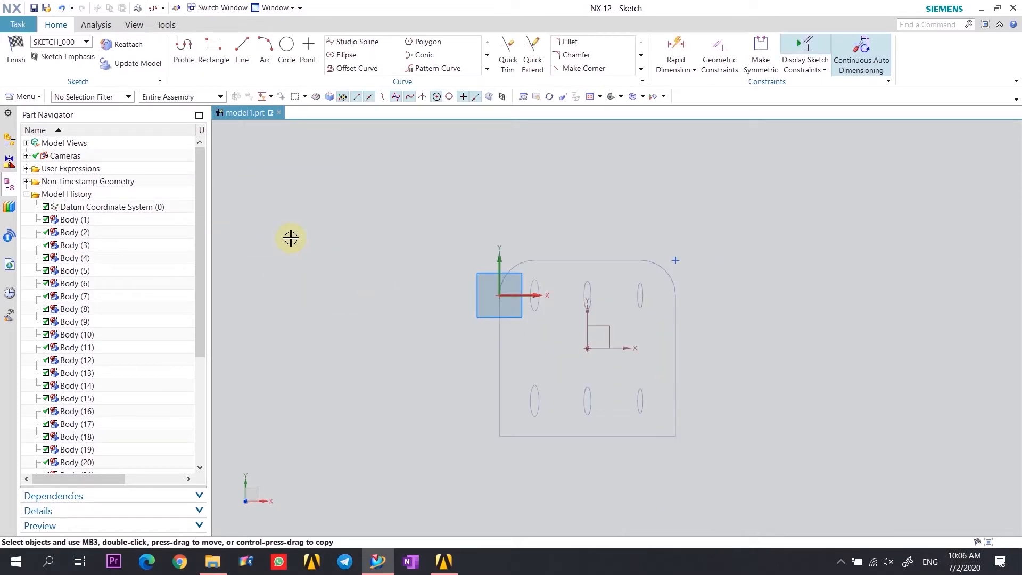
scroll(579, 345, up, 3)
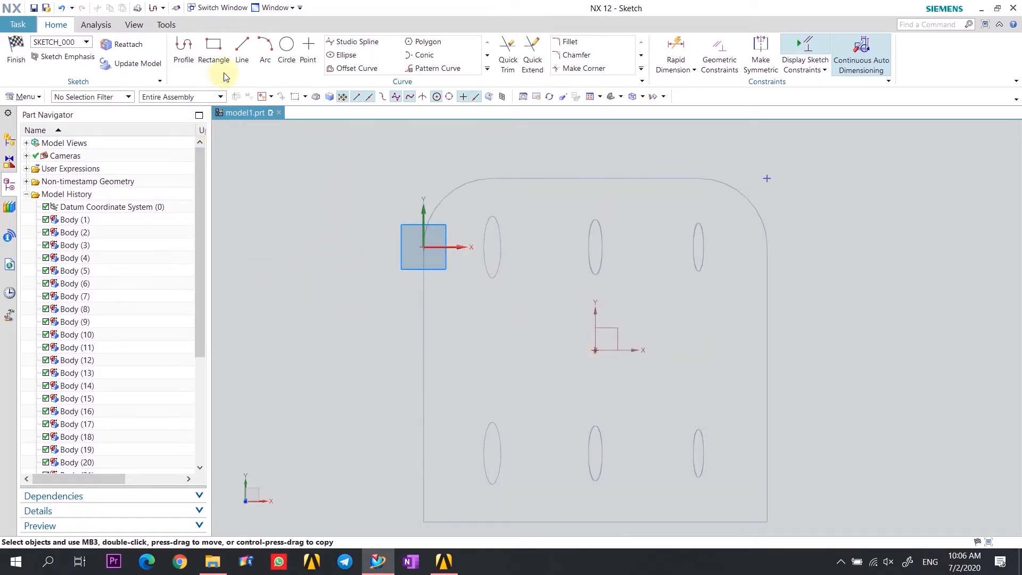
click(247, 49)
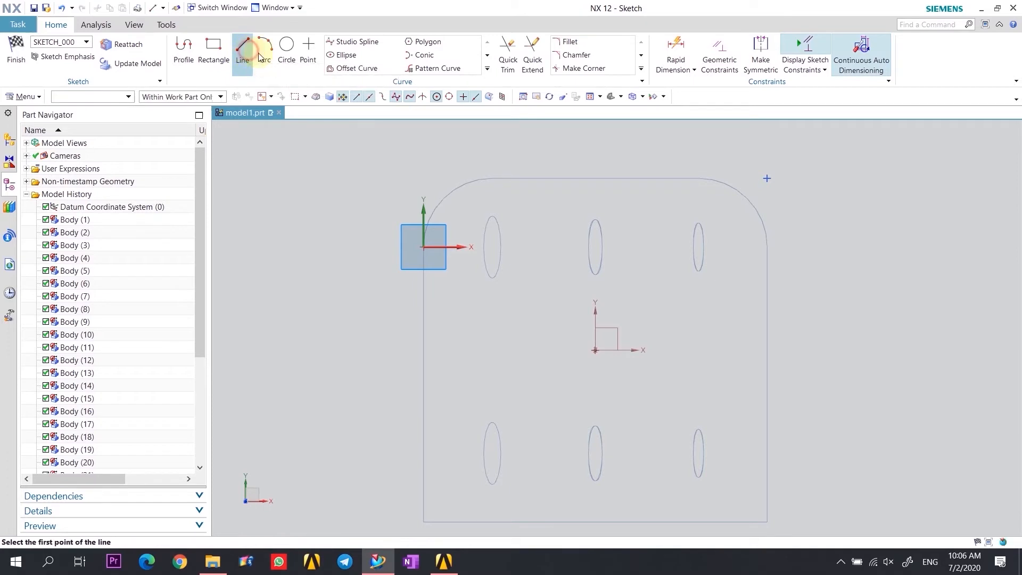
click(597, 180)
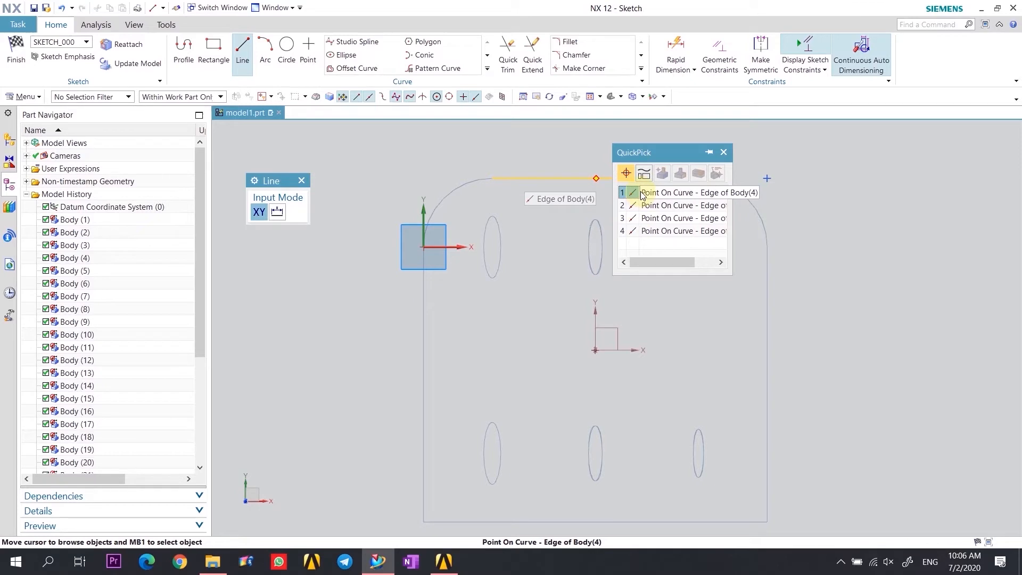
click(643, 194)
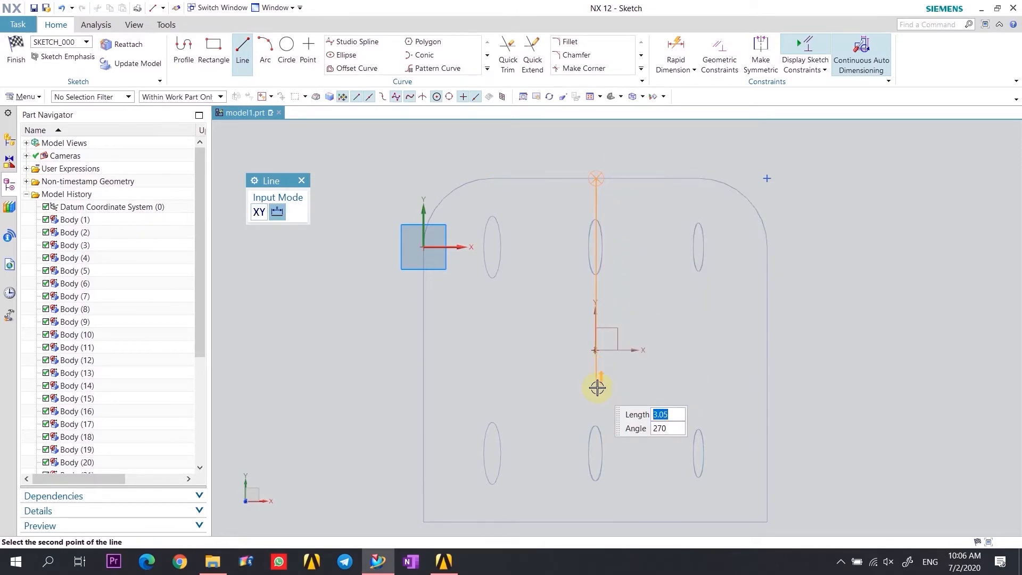
click(598, 480)
key(ctrl+z)
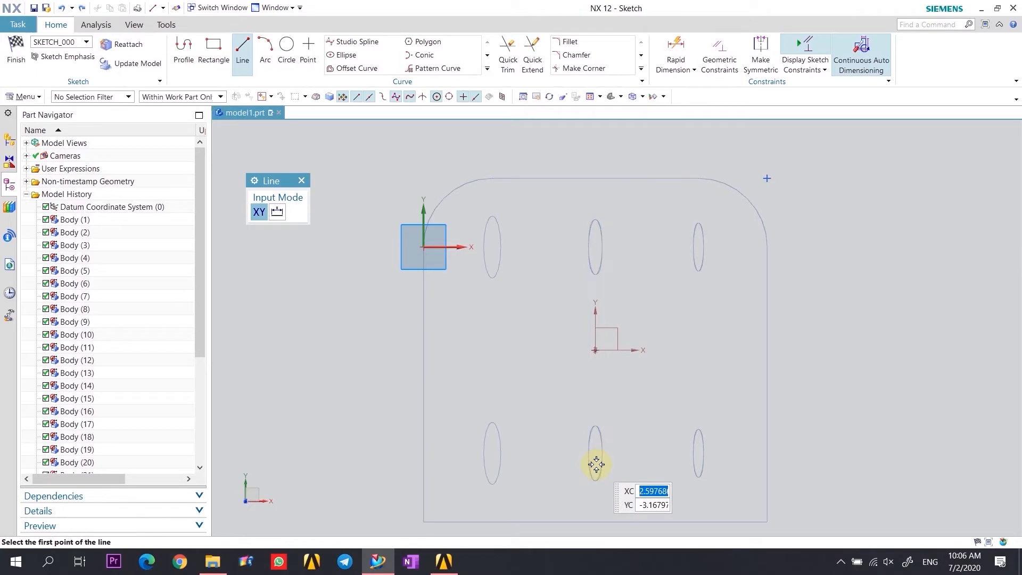
- Sketch a vertical line near the middle of the face, from its upper edge to its lower edge, 5 mm long at 270°
click(593, 181)
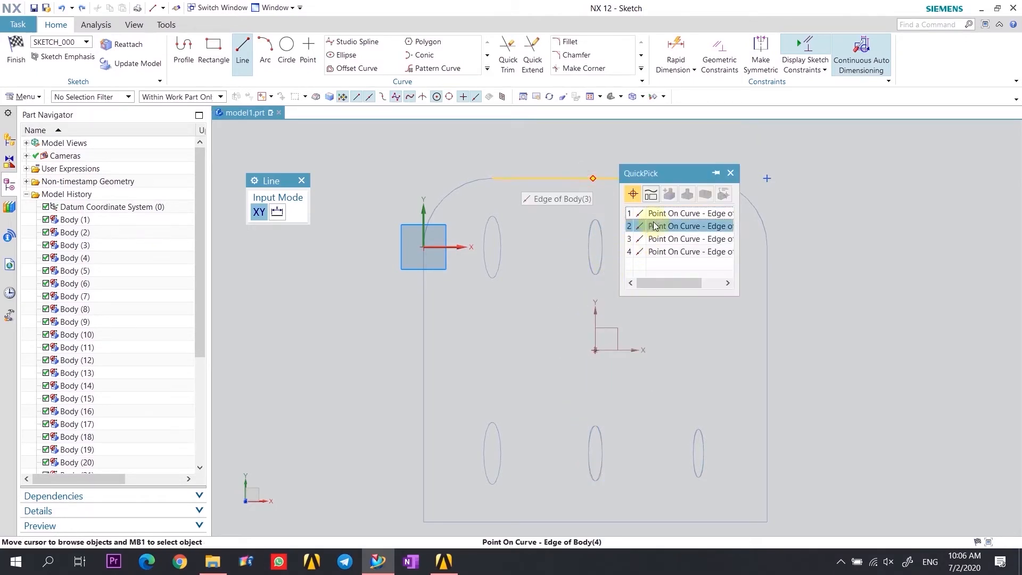
click(654, 217)
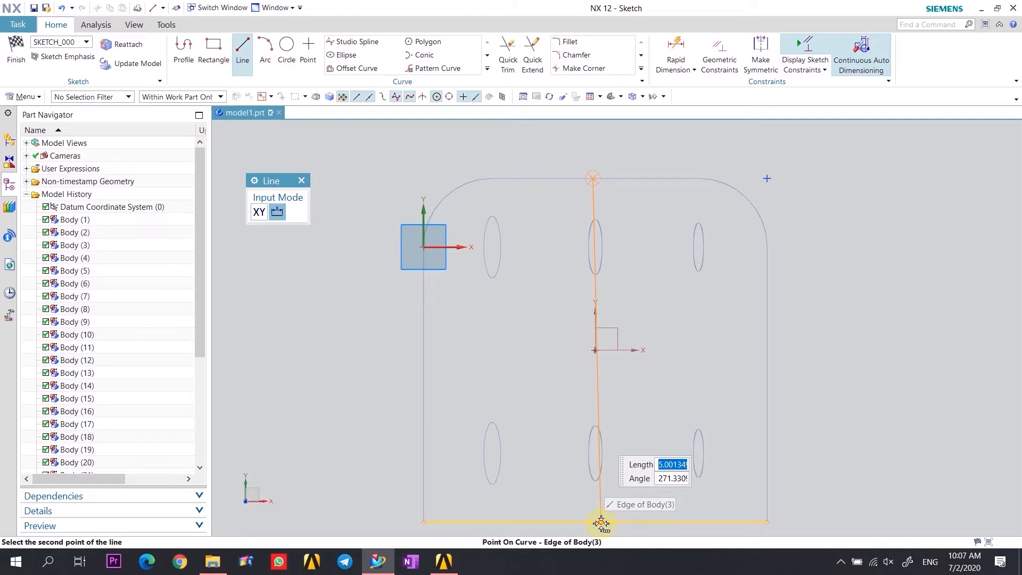
key(Tab)
text(2)
key(Tab)
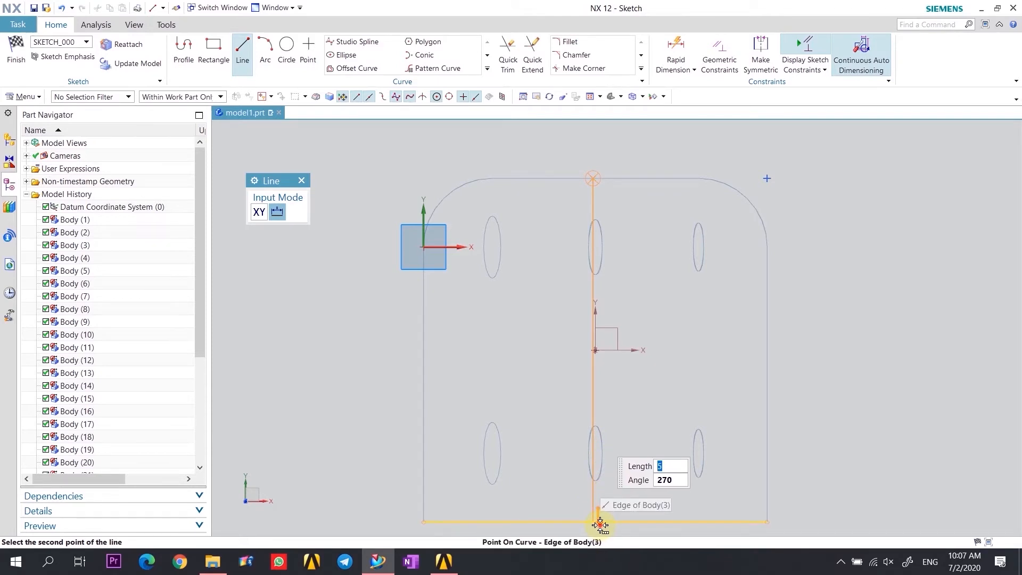
mouse_move(599, 527)
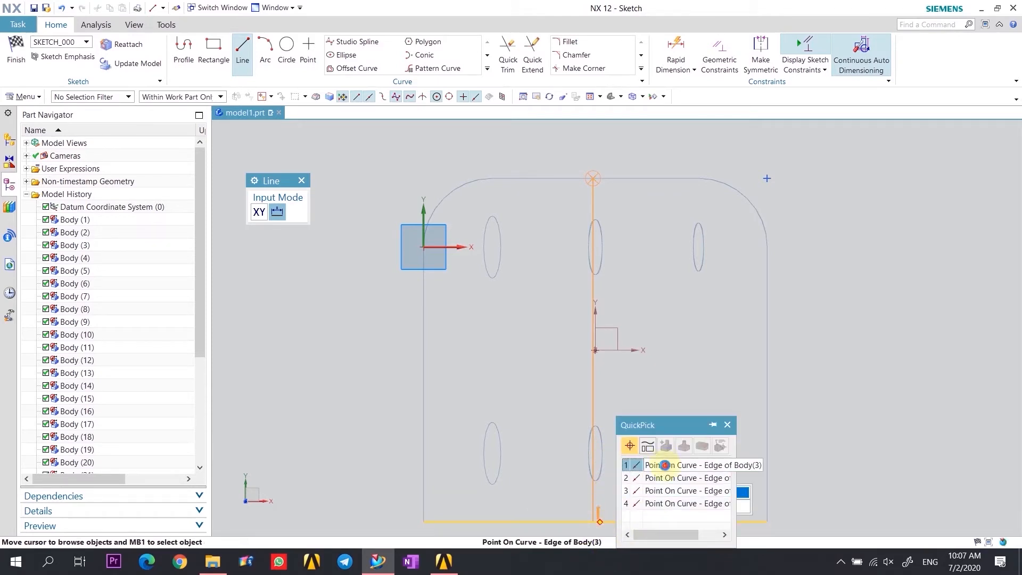
click(665, 464)
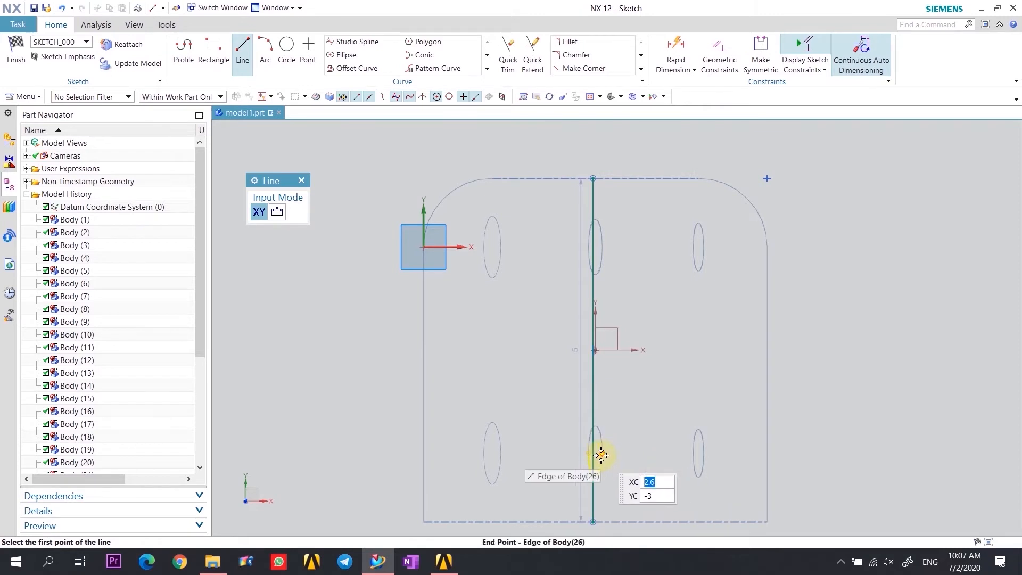
click(302, 180)
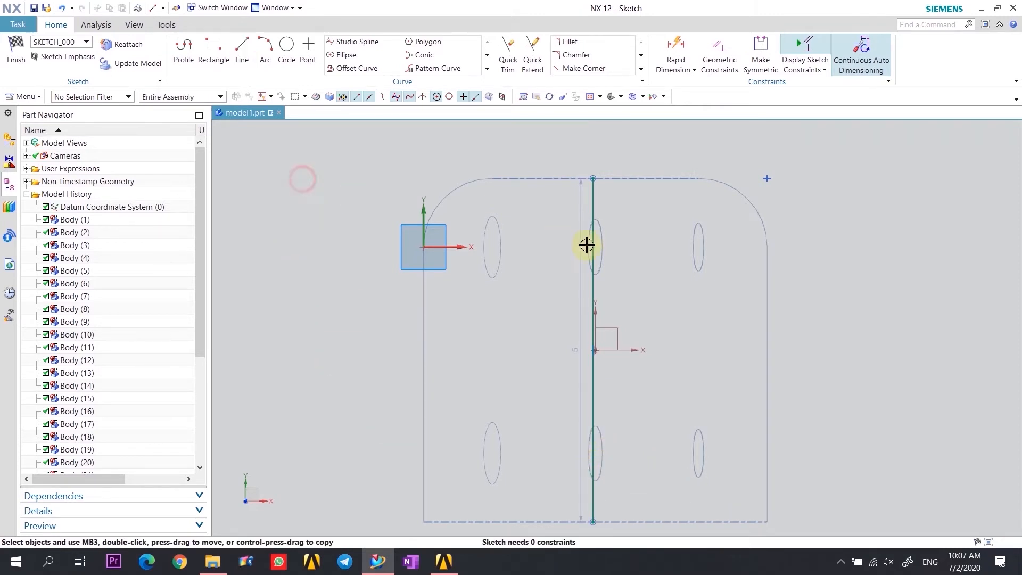
scroll(589, 244, up, 5)
scroll(442, 315, down, 3)
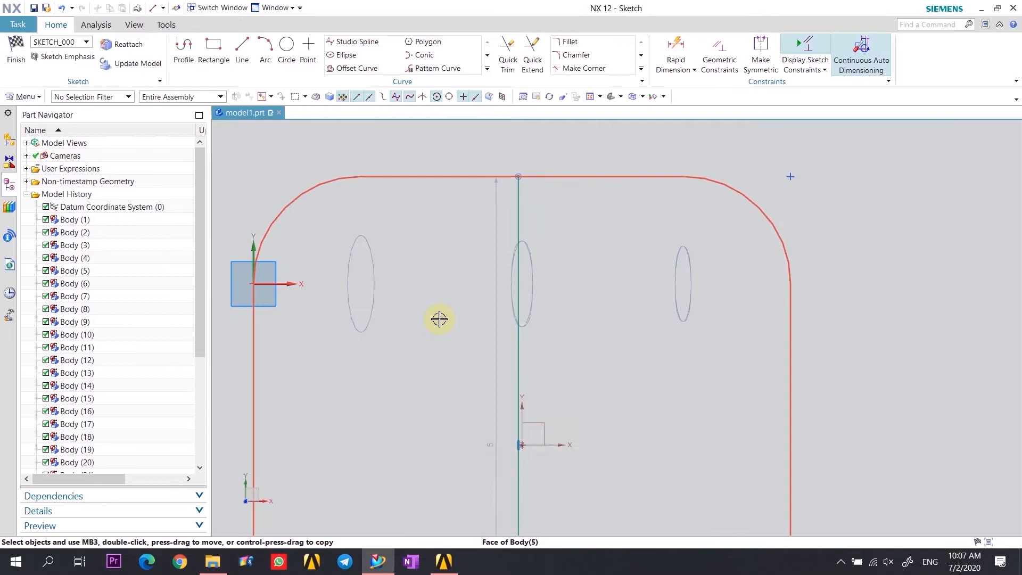
click(720, 53)
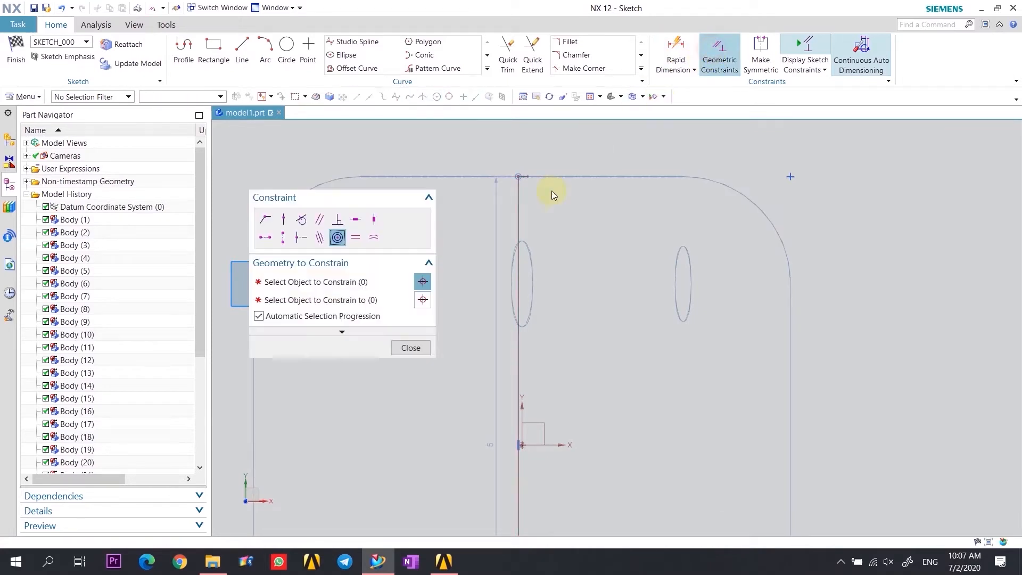
click(283, 238)
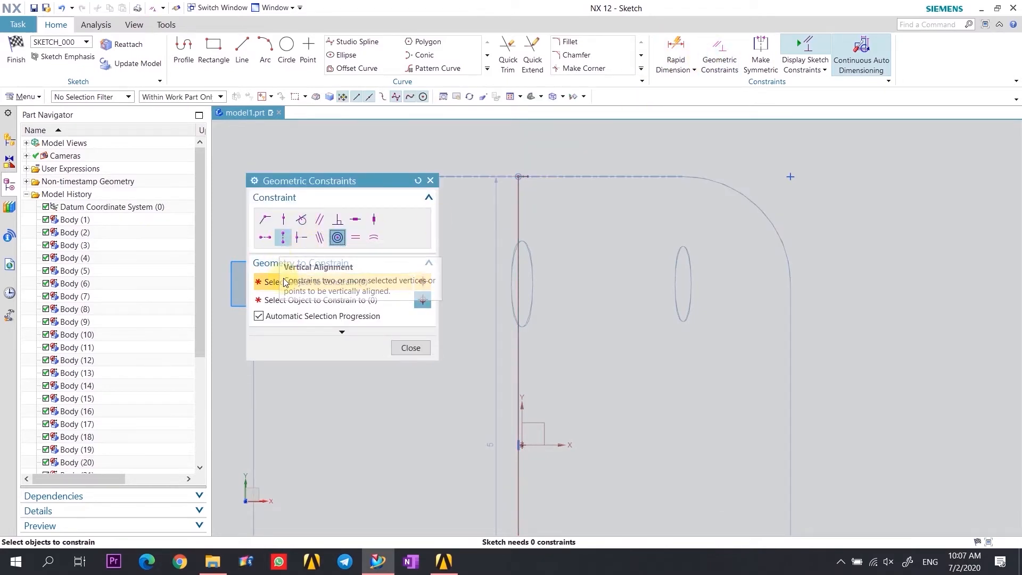
click(265, 224)
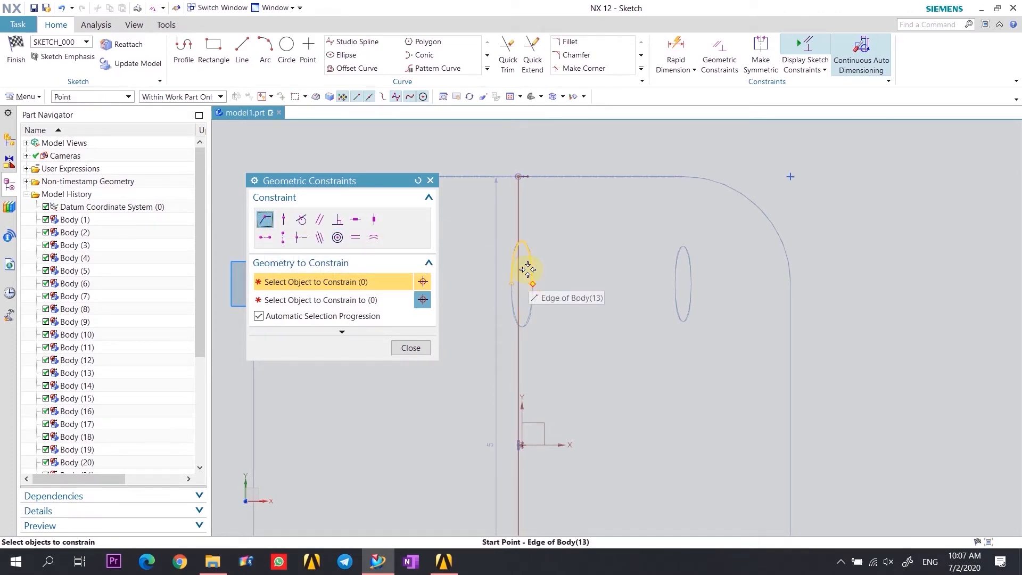
scroll(522, 241, up, 5)
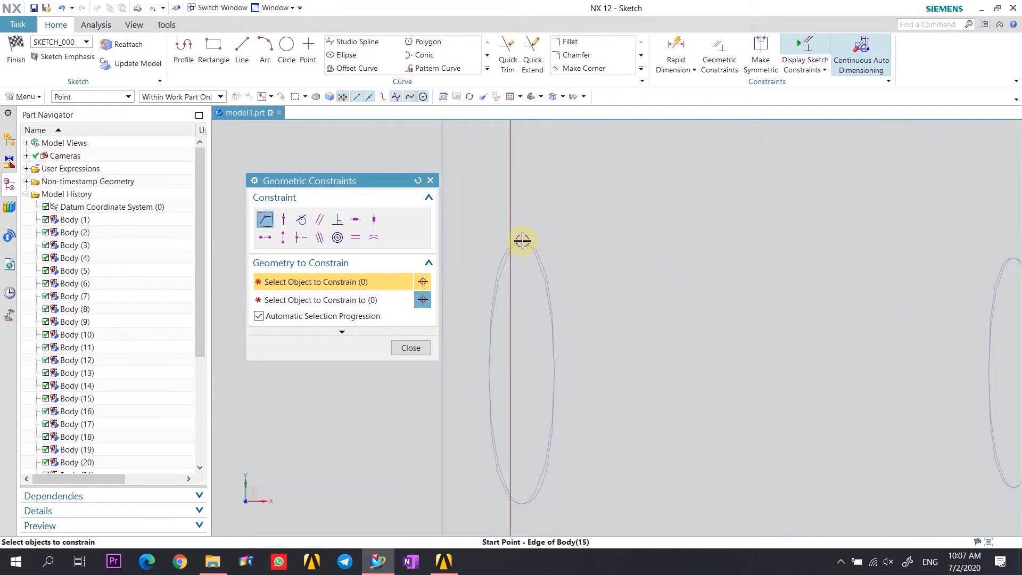
scroll(462, 262, down, 6)
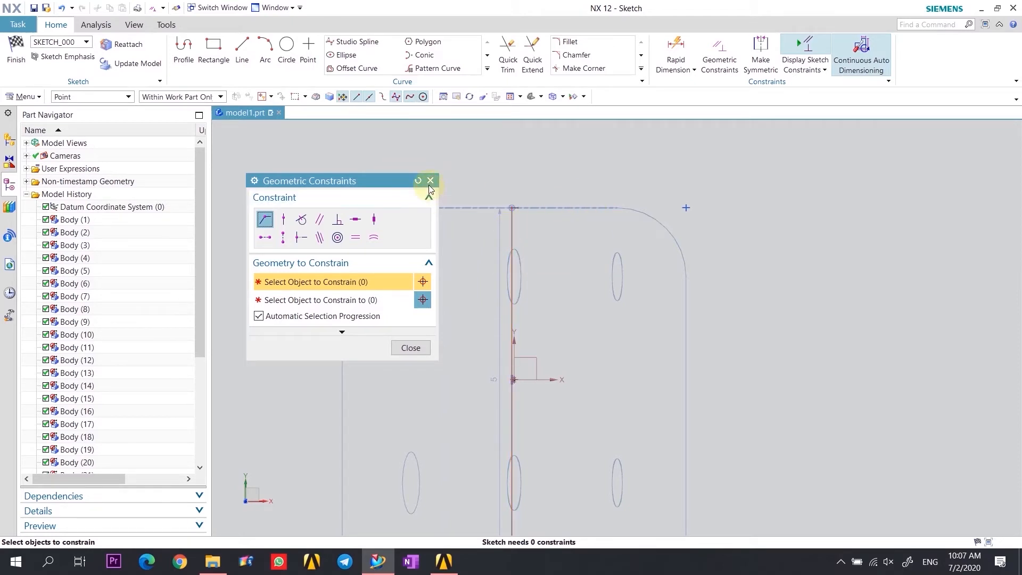
click(429, 182)
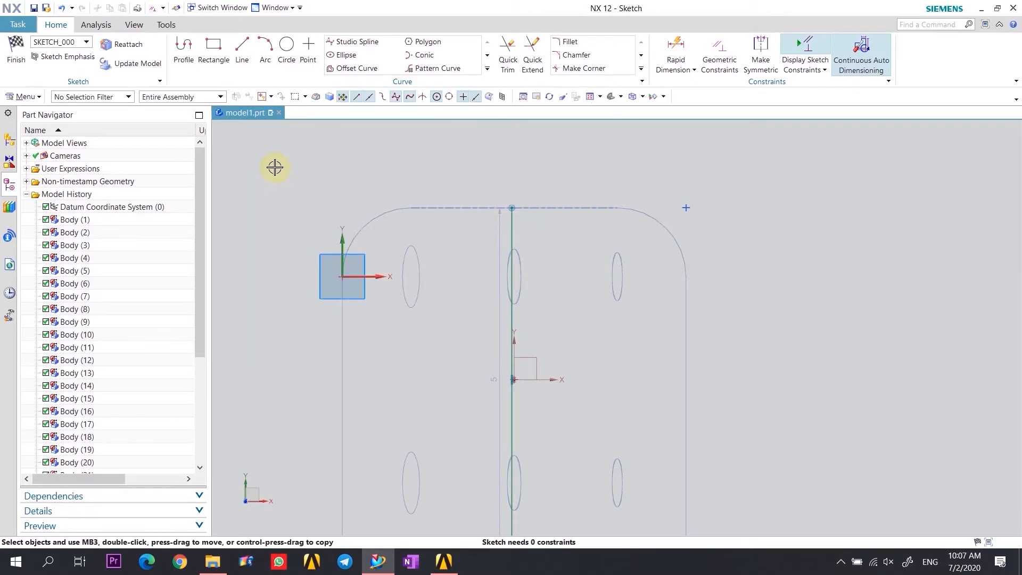
- Offset the vertical line toward the face's left side at 0.05 mm spacing with 47 copies, dimensions created and symmetric offset off
scroll(321, 177, down, 1)
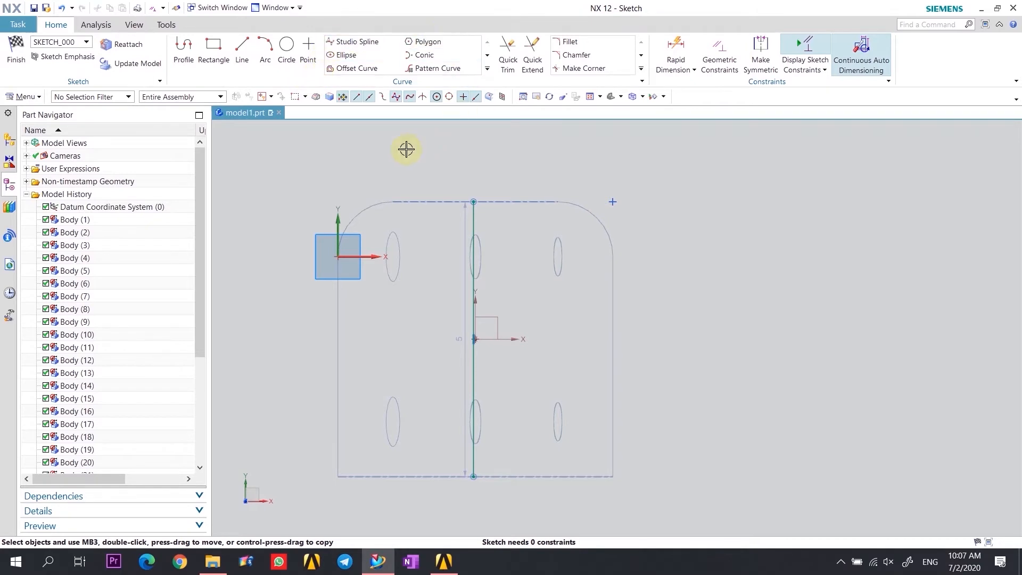
click(350, 69)
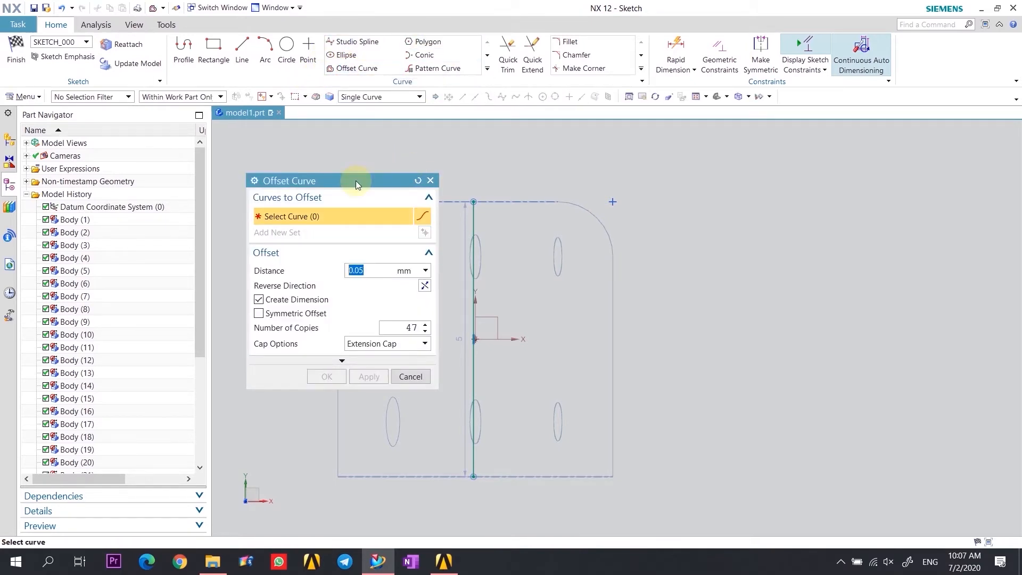
drag(356, 180, 207, 175)
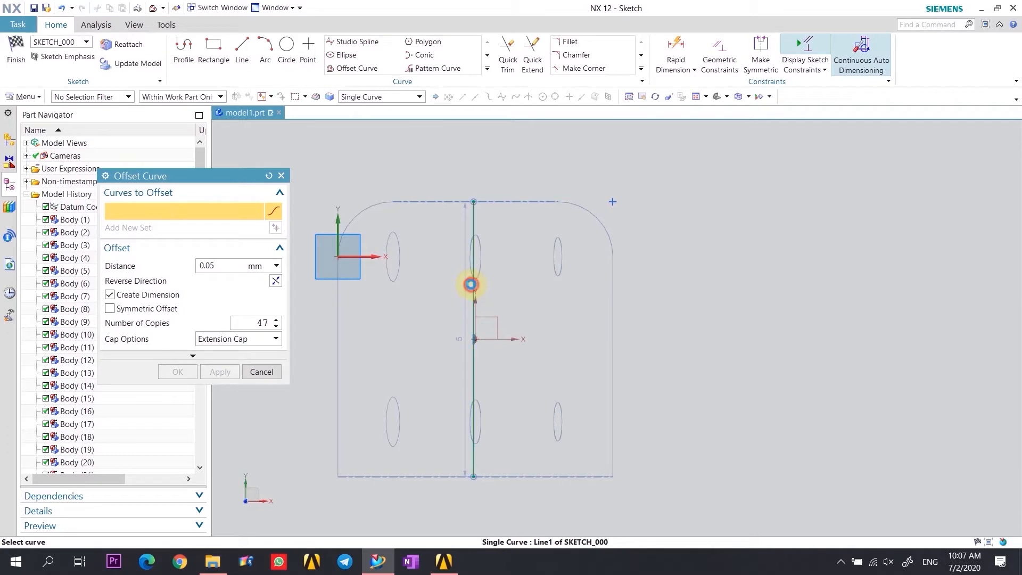
click(472, 285)
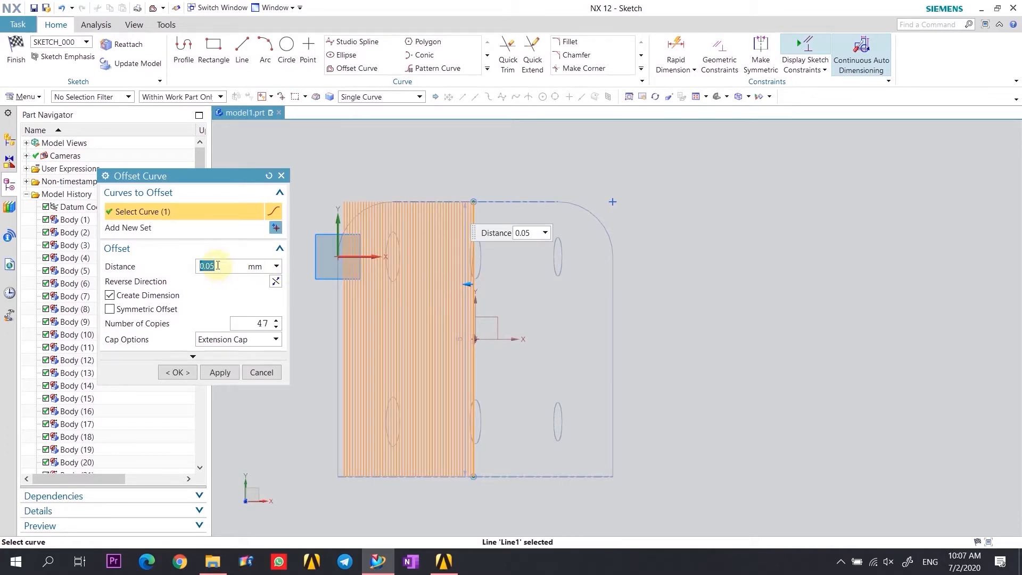
click(256, 326)
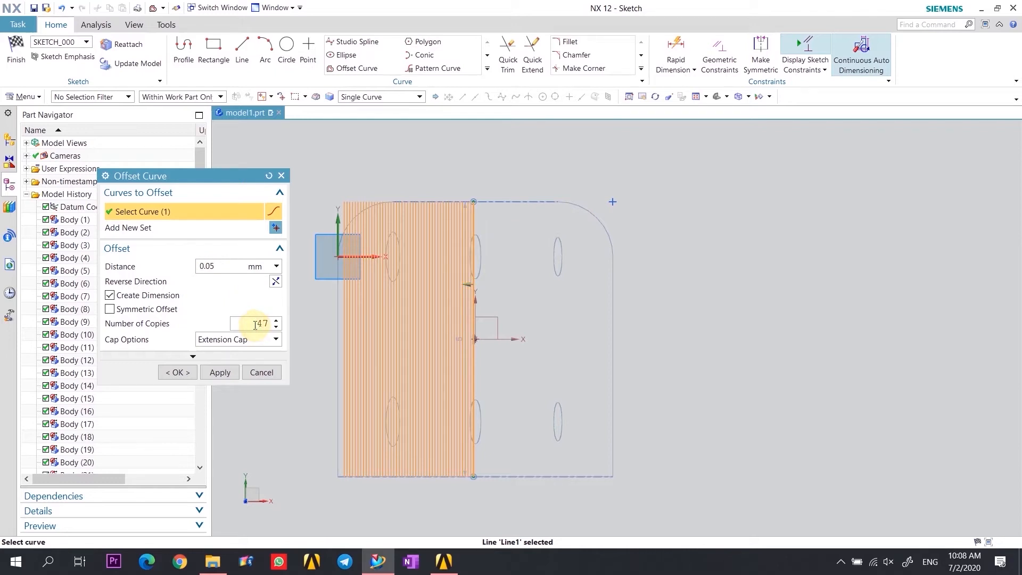
click(142, 312)
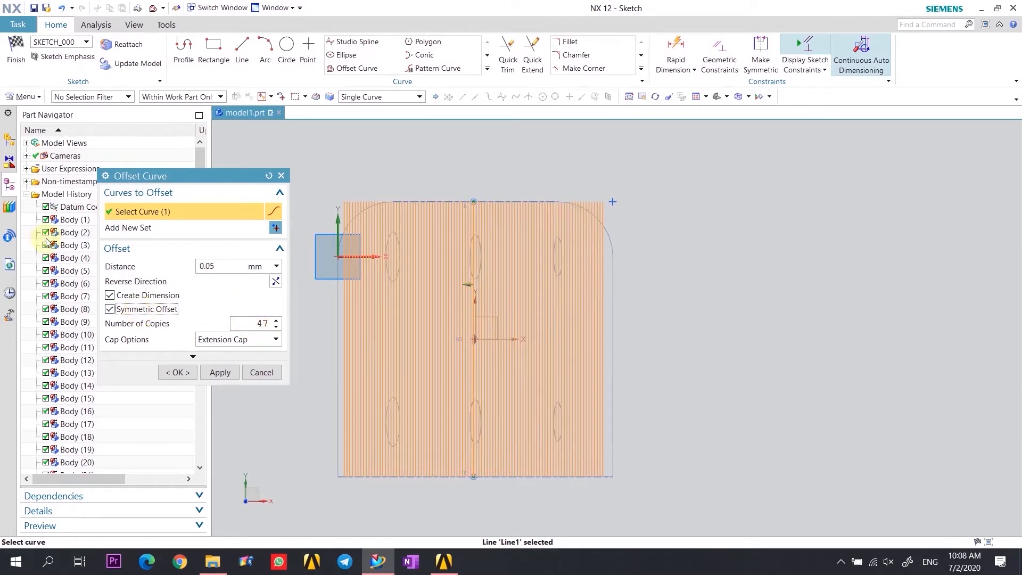
click(142, 310)
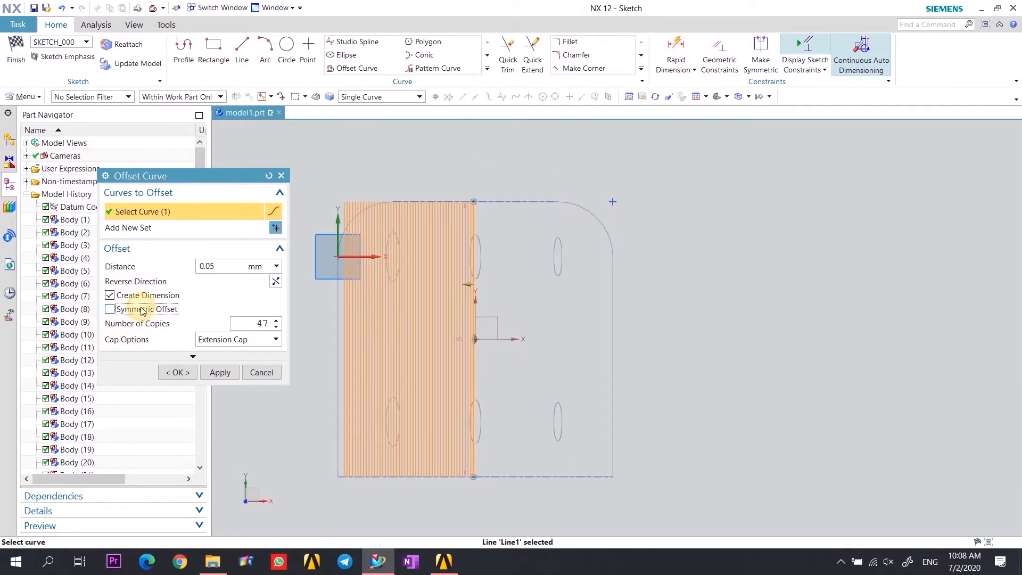
click(176, 372)
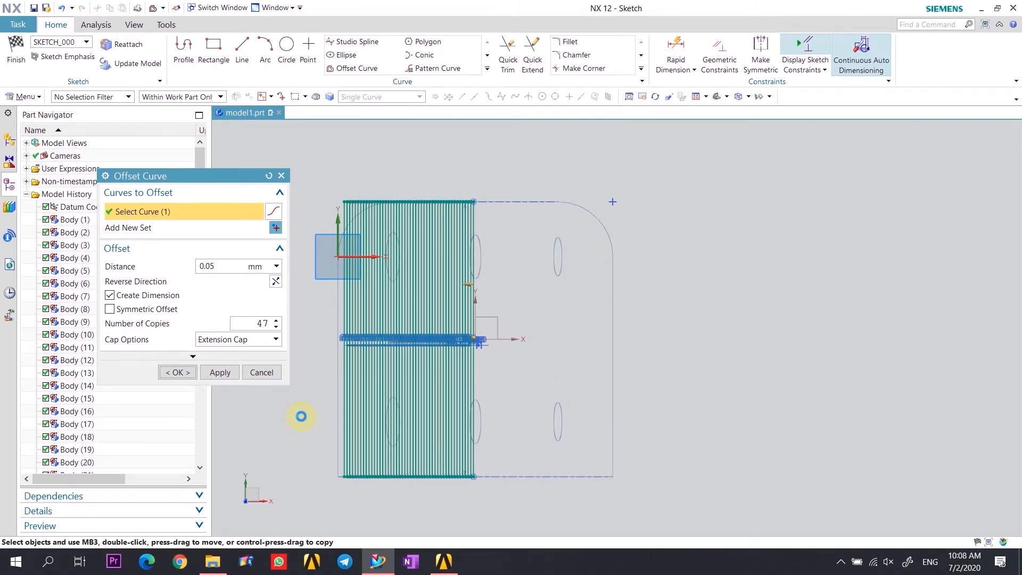
- Offset the leftmost sketch line 0.05 mm further toward the face's left edge with 1 copy, and finish the sketch
scroll(338, 350, up, 4)
scroll(338, 350, up, 8)
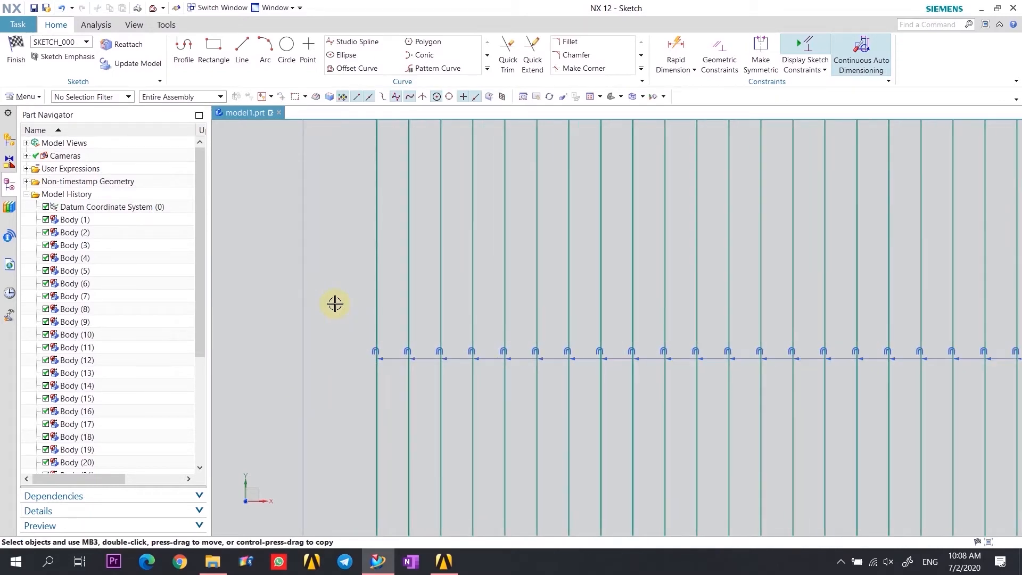
scroll(352, 344, down, 3)
scroll(352, 344, down, 5)
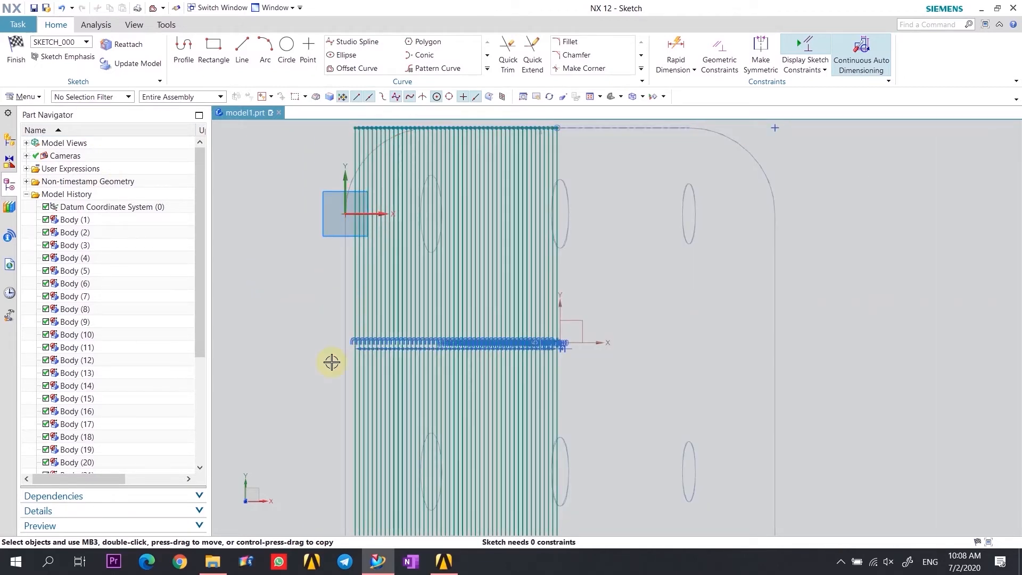
scroll(331, 361, up, 4)
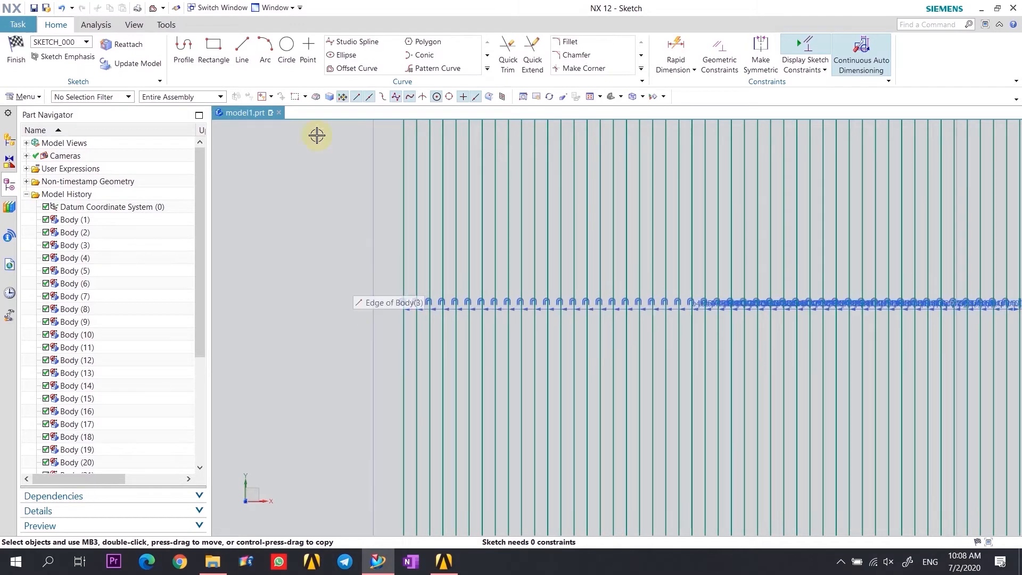
click(351, 69)
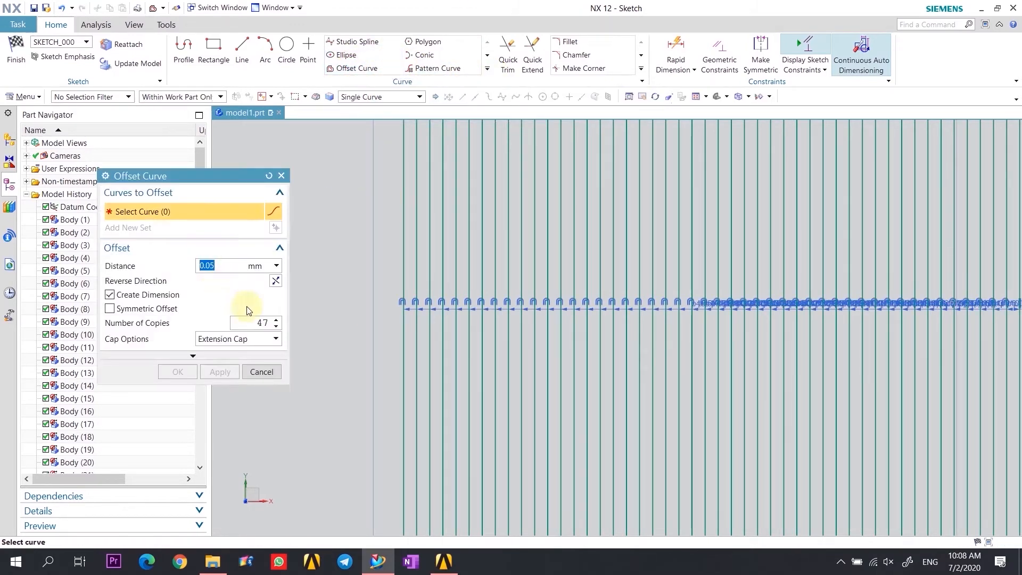
click(401, 256)
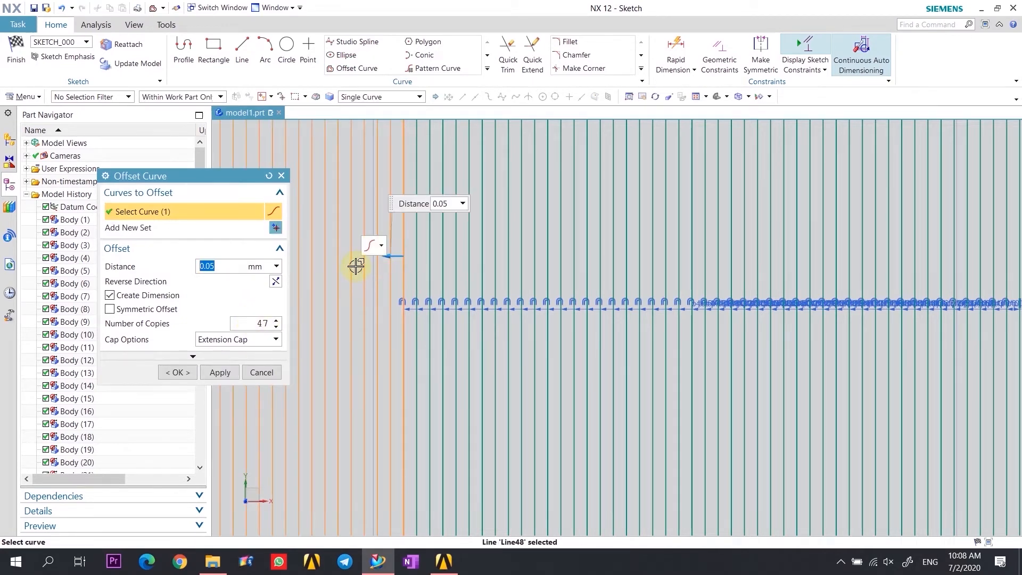
click(259, 323)
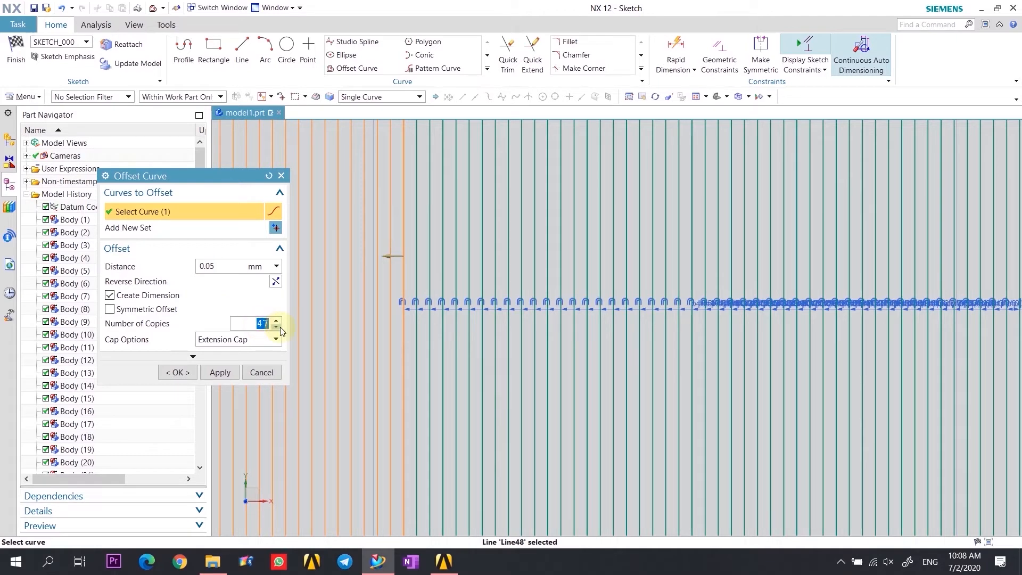
text(2)
key(Return)
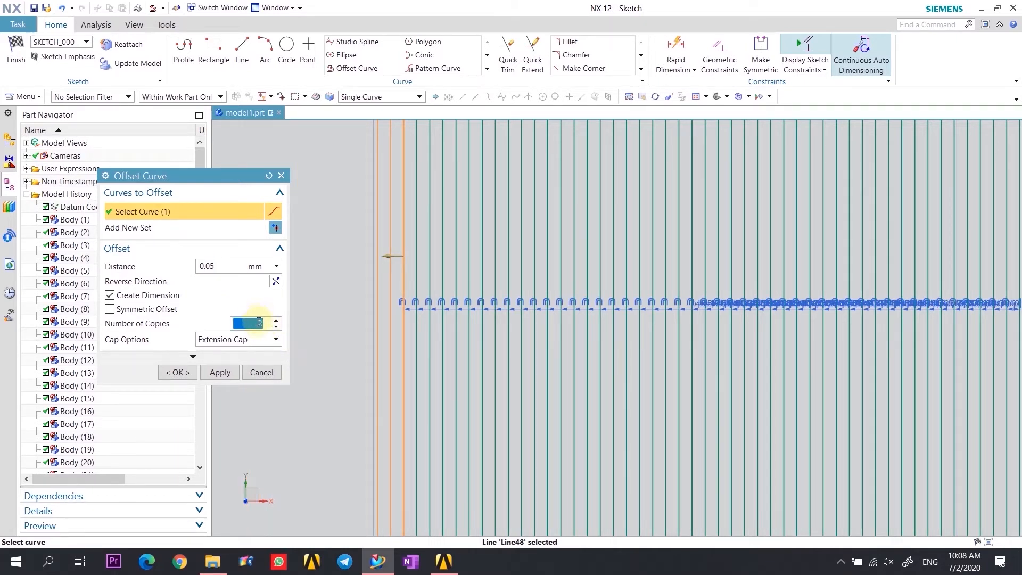
text(1)
key(Return)
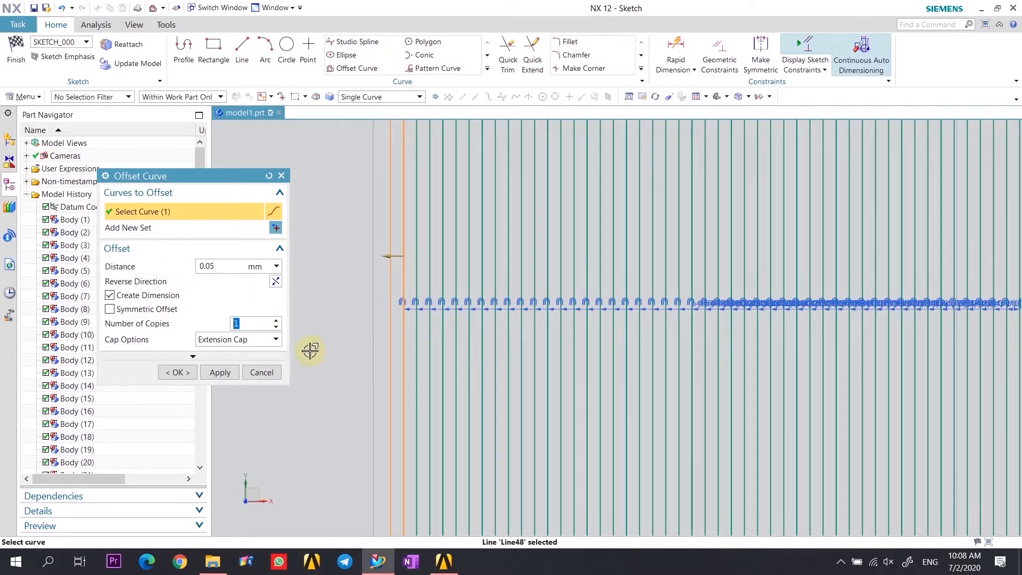
click(186, 373)
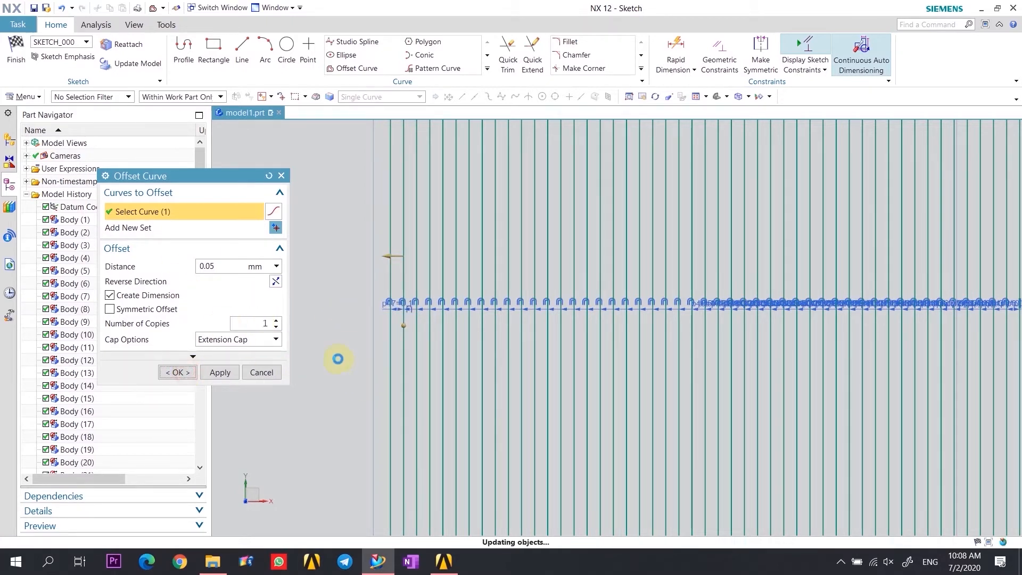
scroll(298, 265, down, 10)
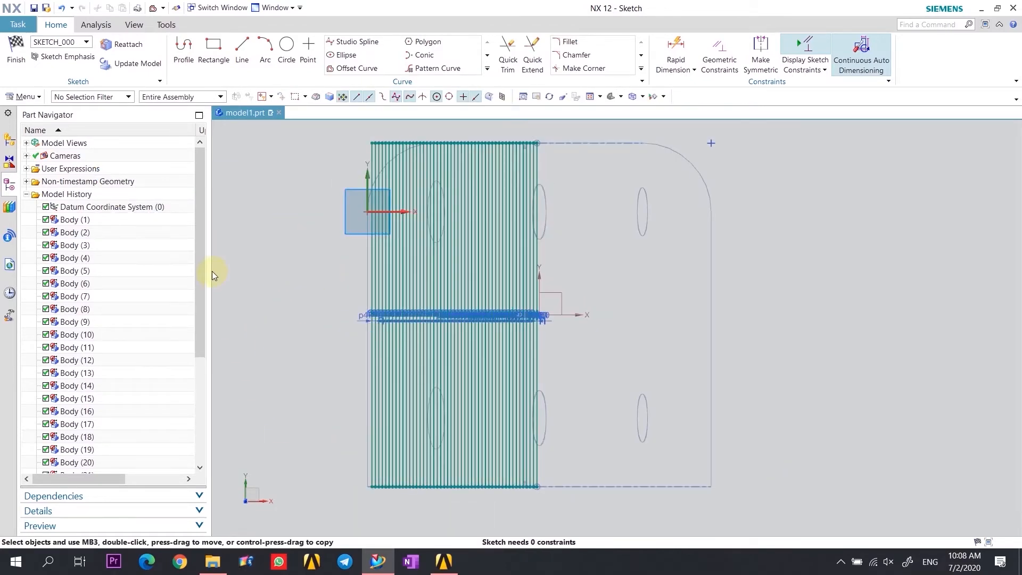
click(16, 52)
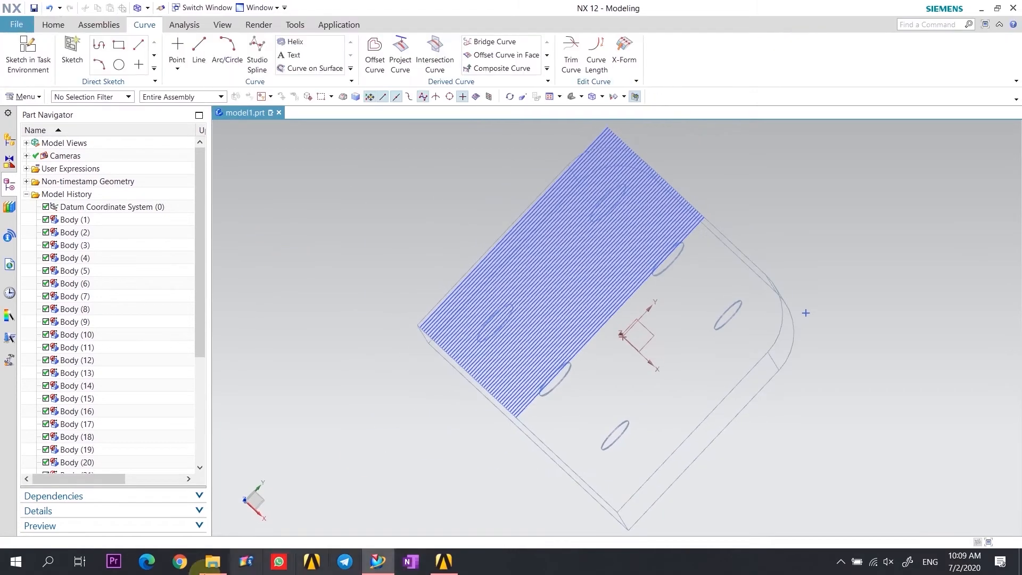
- Find the Divide Face command and divide the block's broad flat face, using the whole strip-line sketch as the dividing object
click(913, 27)
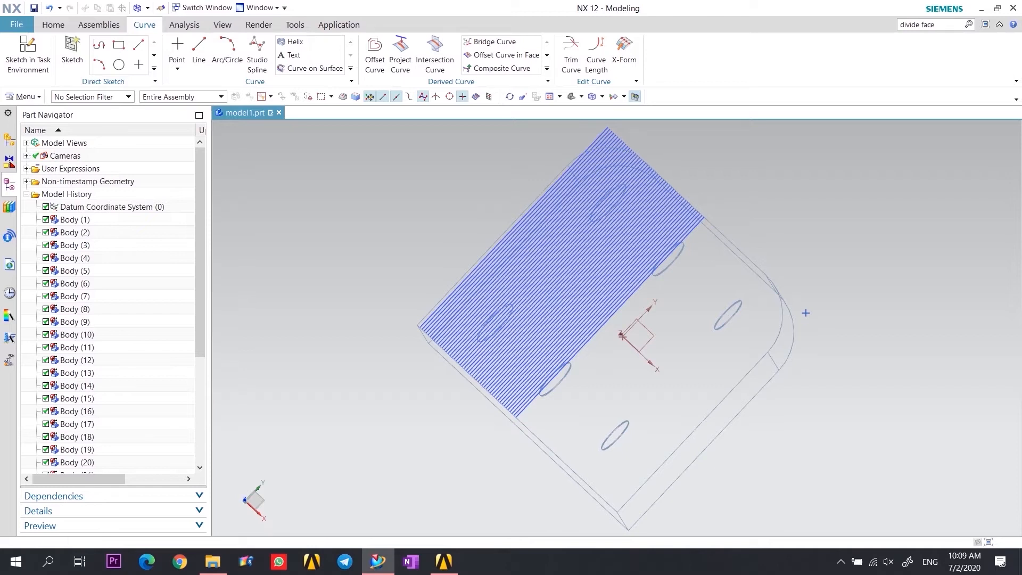
key(Return)
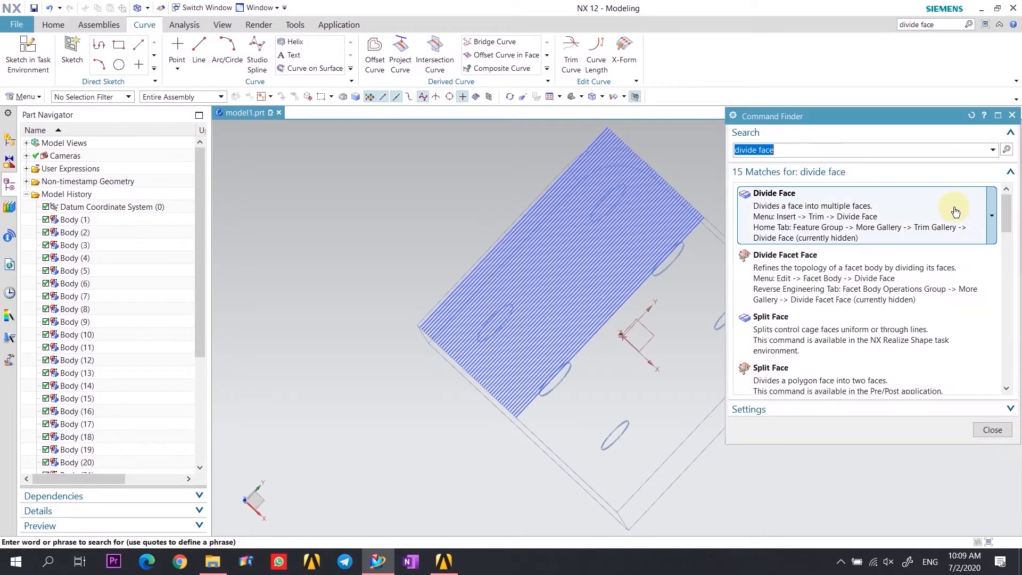
click(838, 210)
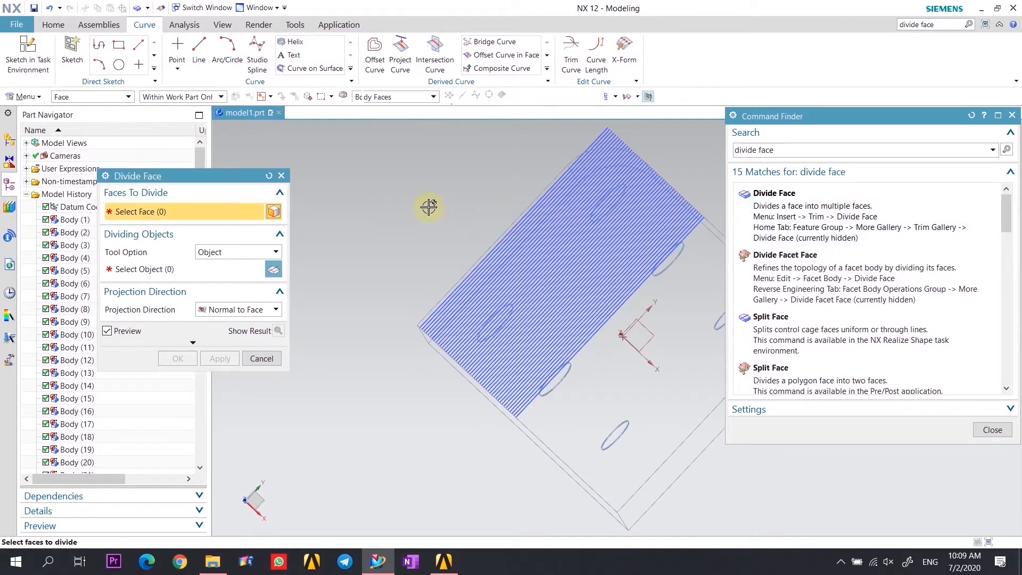
click(588, 386)
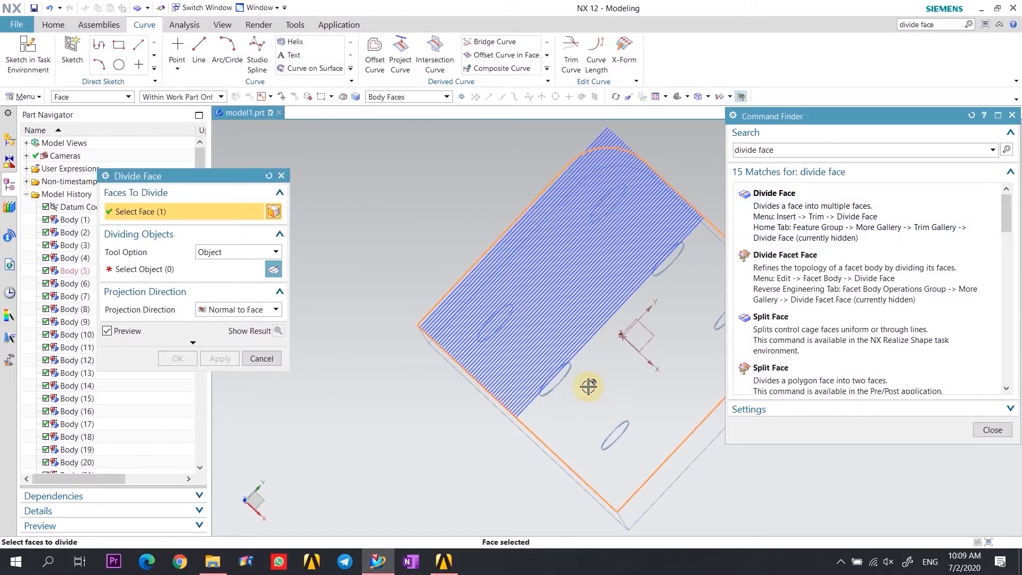
click(163, 270)
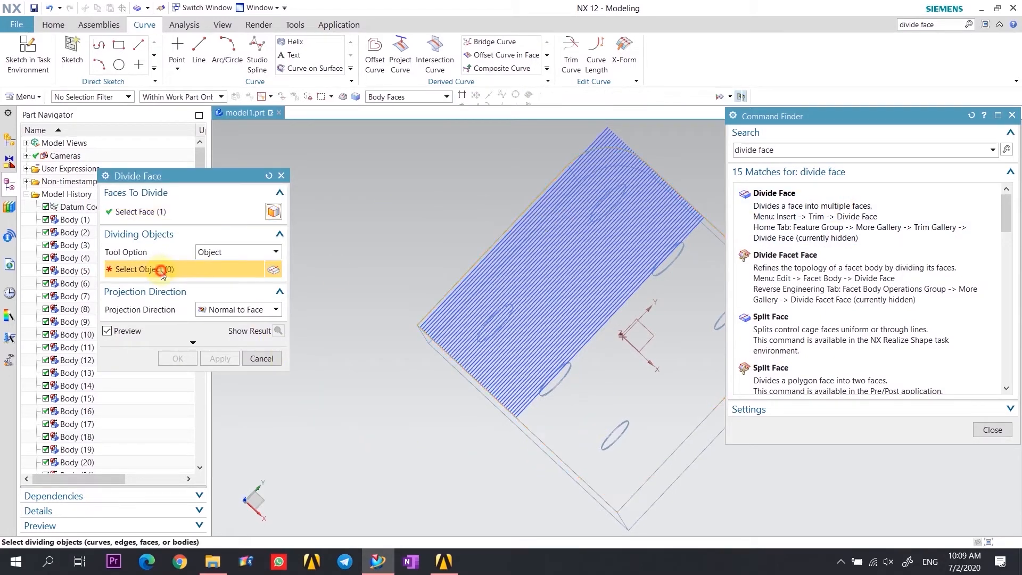
click(532, 308)
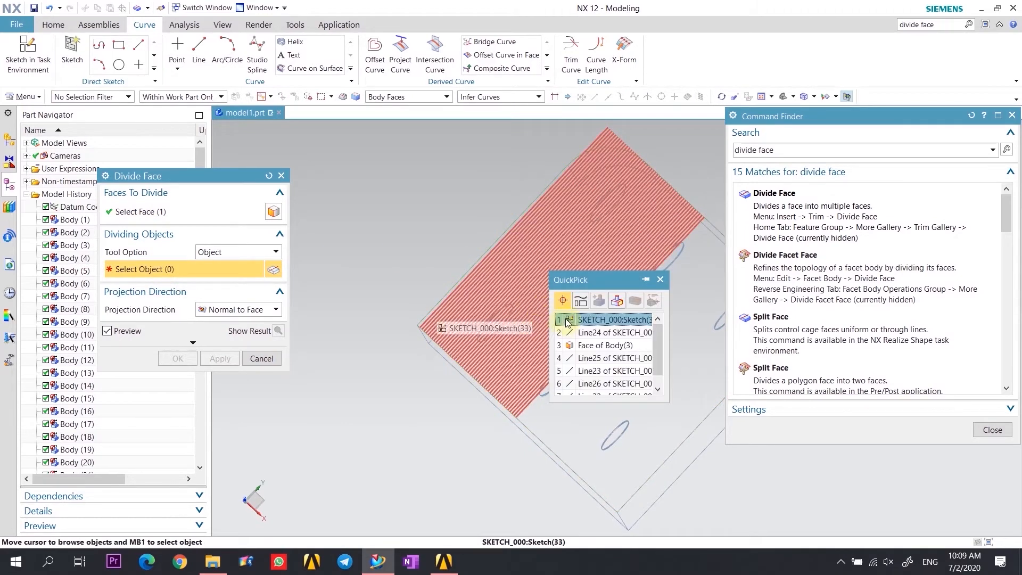
click(566, 319)
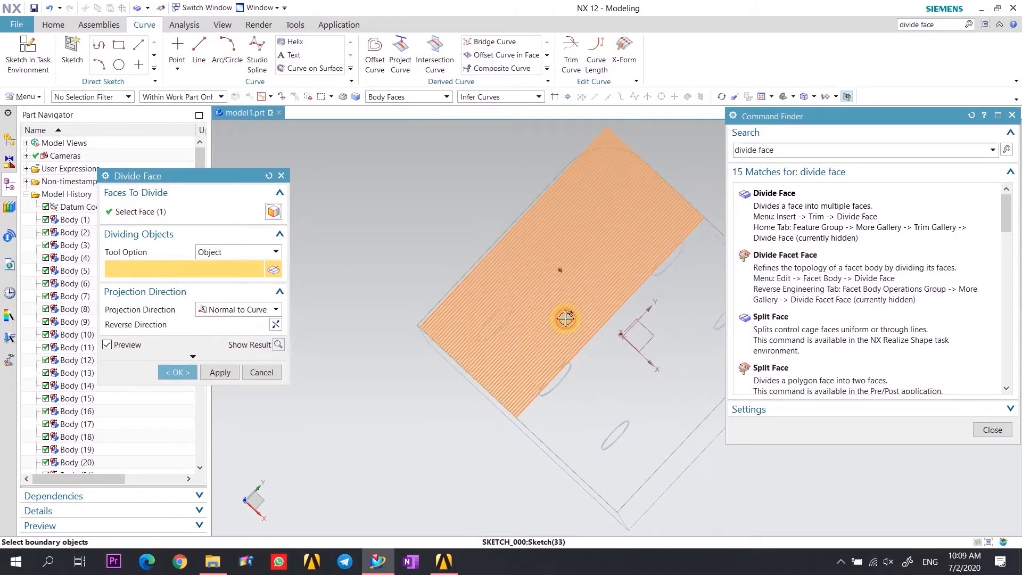
click(177, 376)
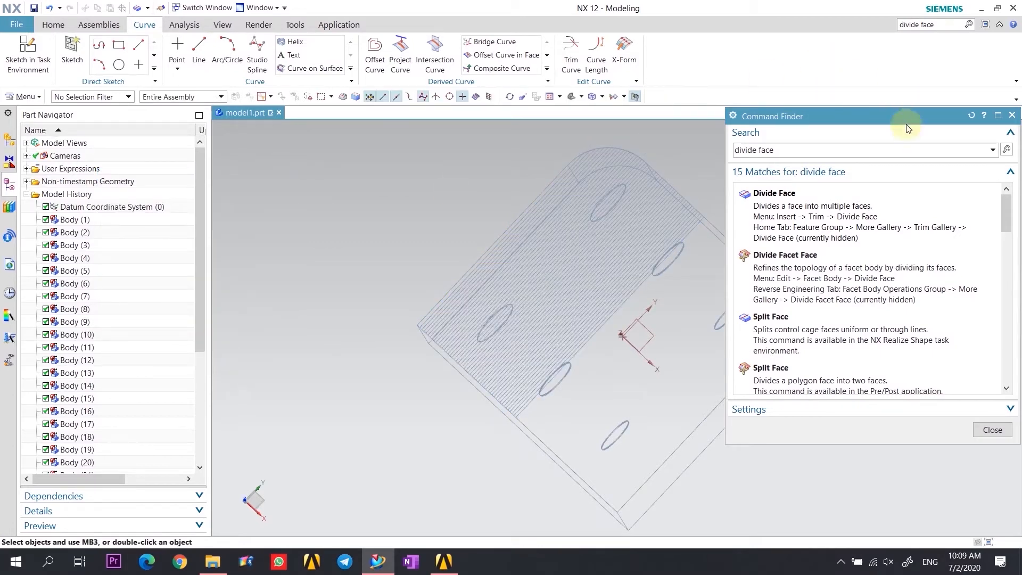
click(1013, 114)
- Display the block as Shaded with Edges and view its divided face
middle_drag(924, 280, 965, 273)
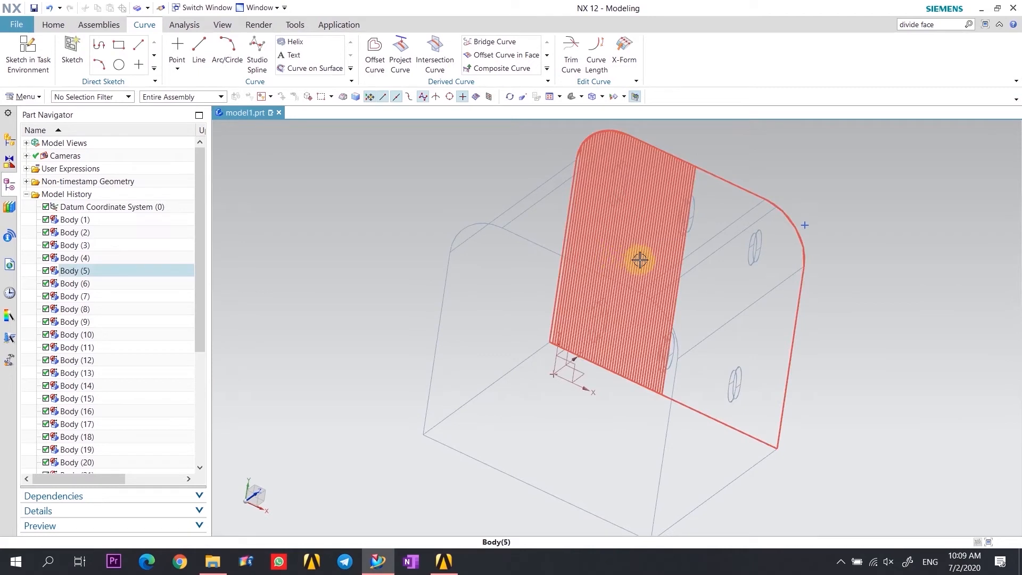
middle_drag(413, 304, 412, 258)
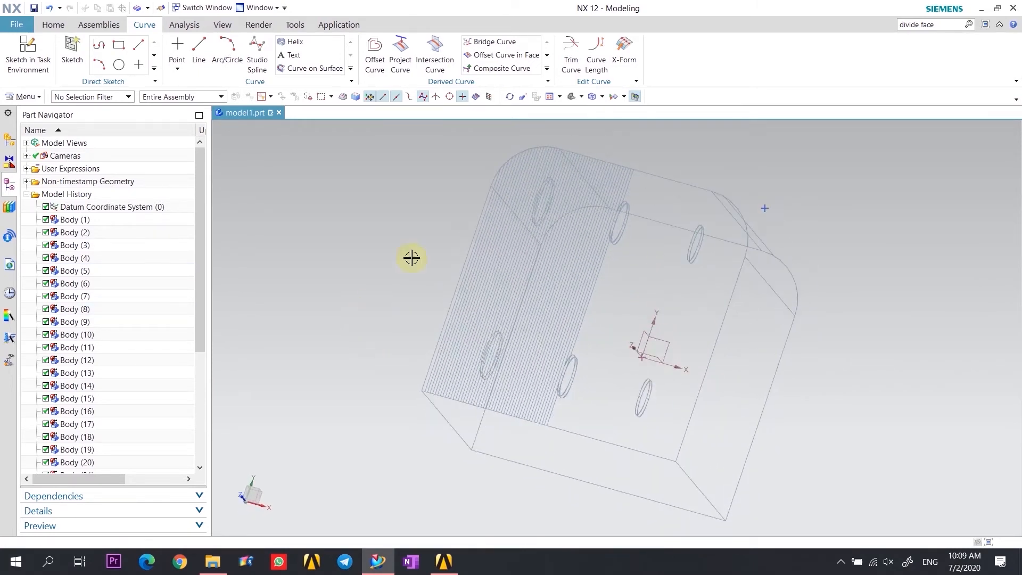
click(602, 97)
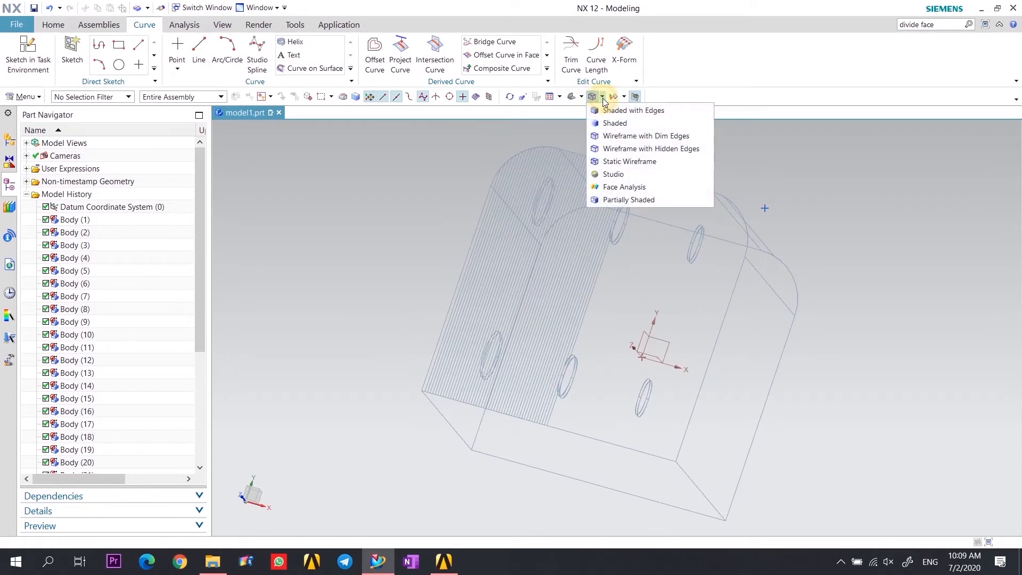
click(608, 109)
middle_drag(908, 344, 907, 333)
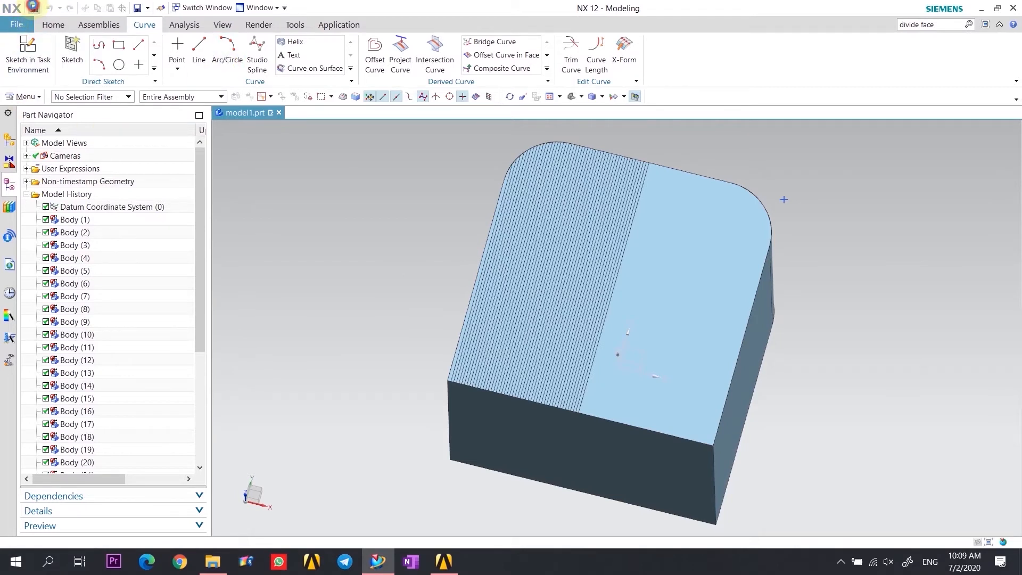
- Save the part as model1.prt in the folder E:\Defect Project\Tutorial
click(33, 6)
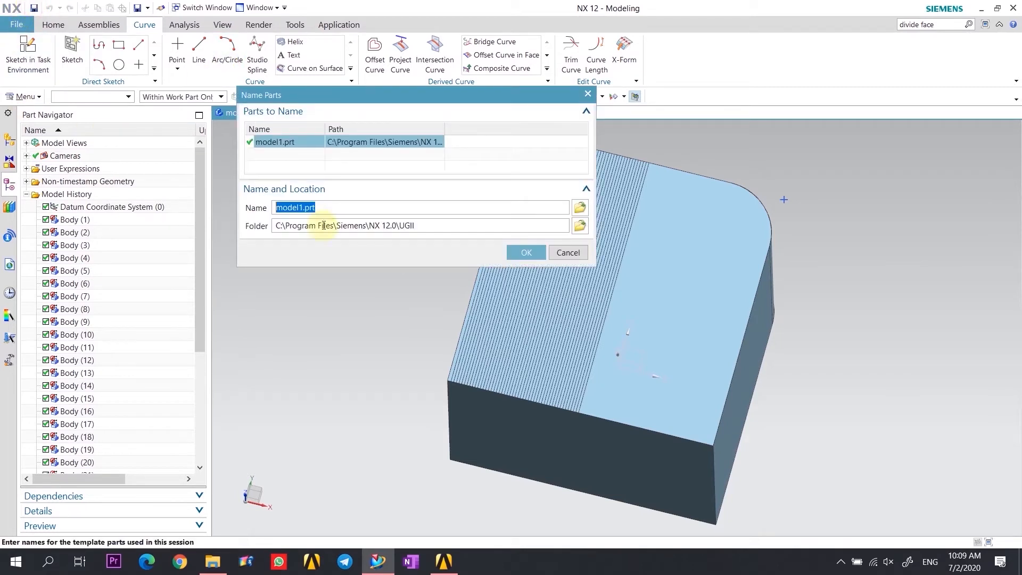
click(579, 226)
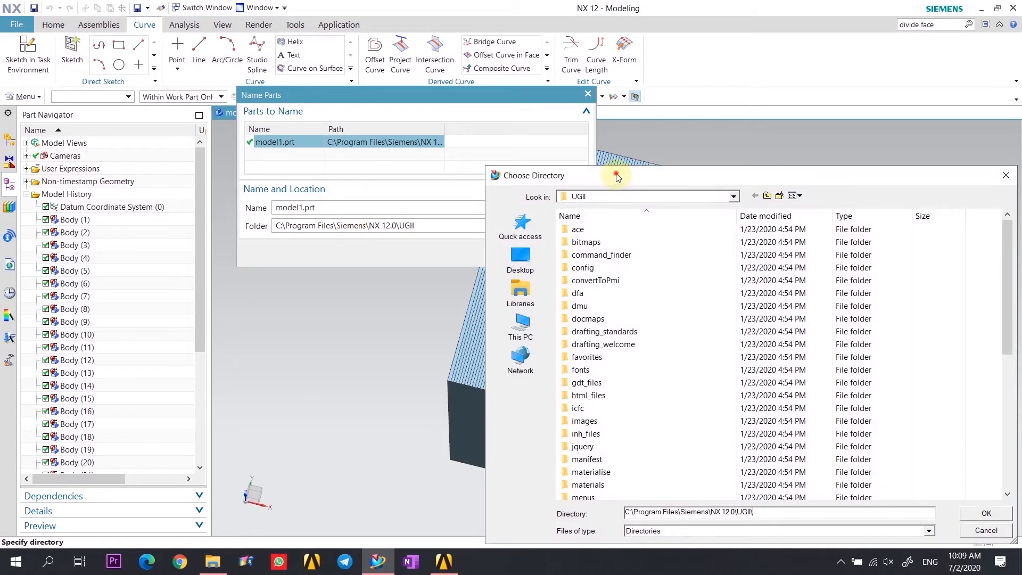
drag(616, 178, 538, 123)
click(443, 271)
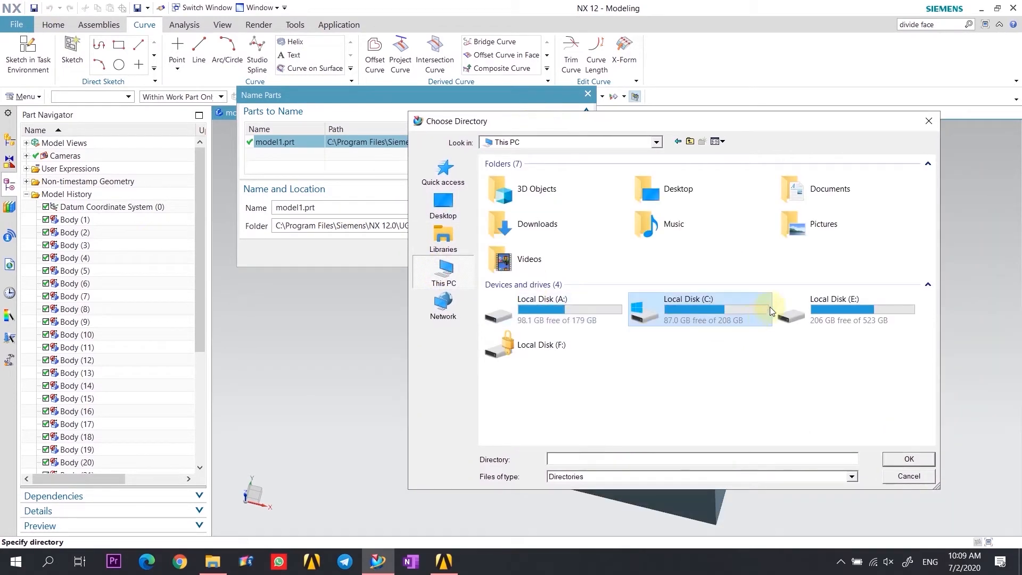
click(875, 309)
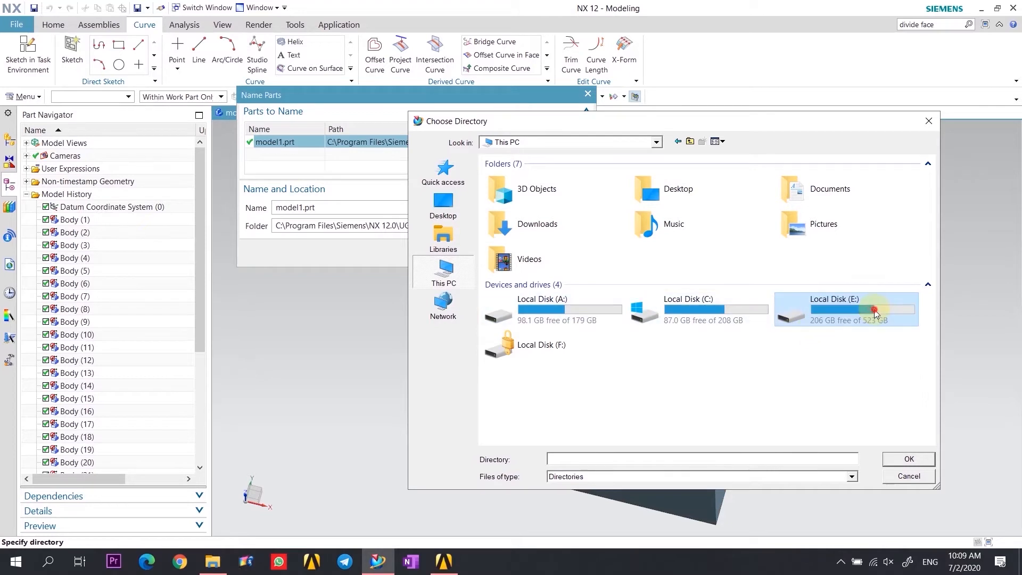
double_click(874, 309)
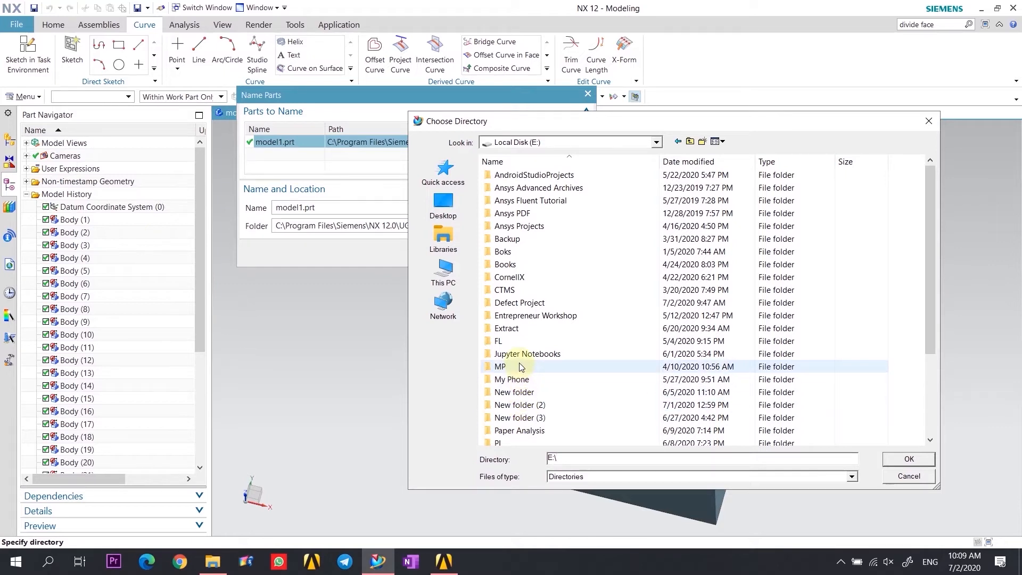
double_click(503, 302)
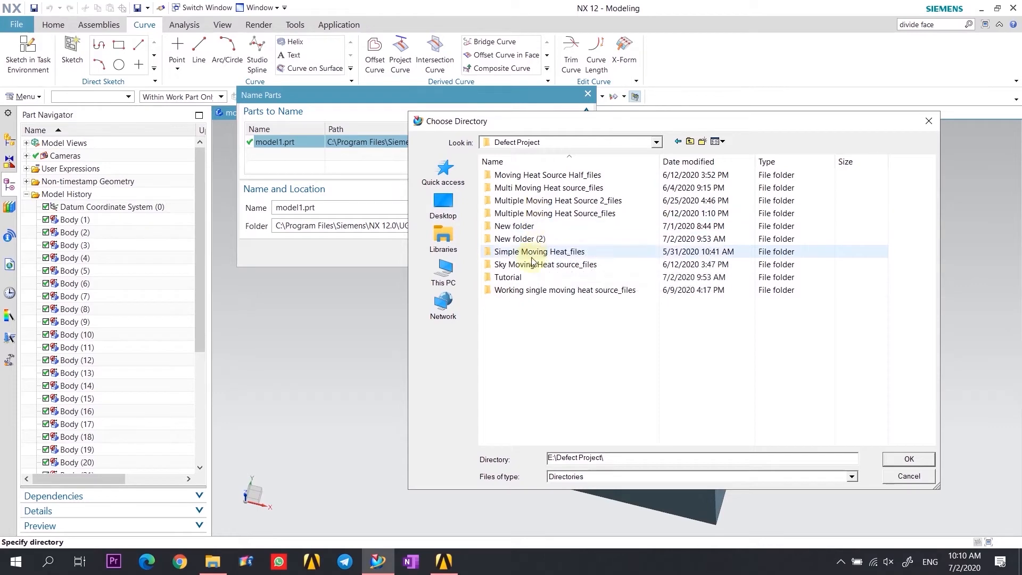
double_click(531, 277)
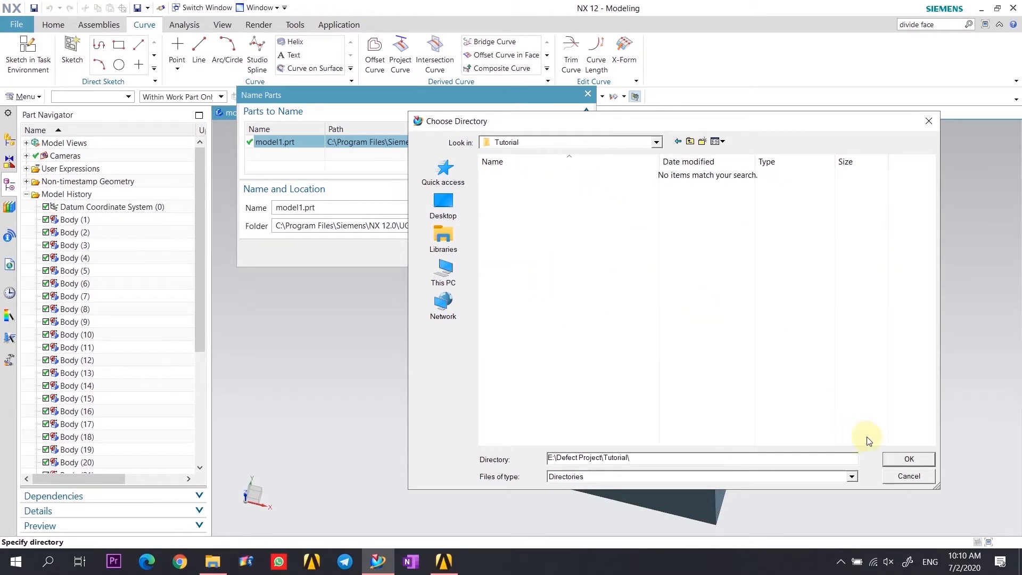
click(910, 460)
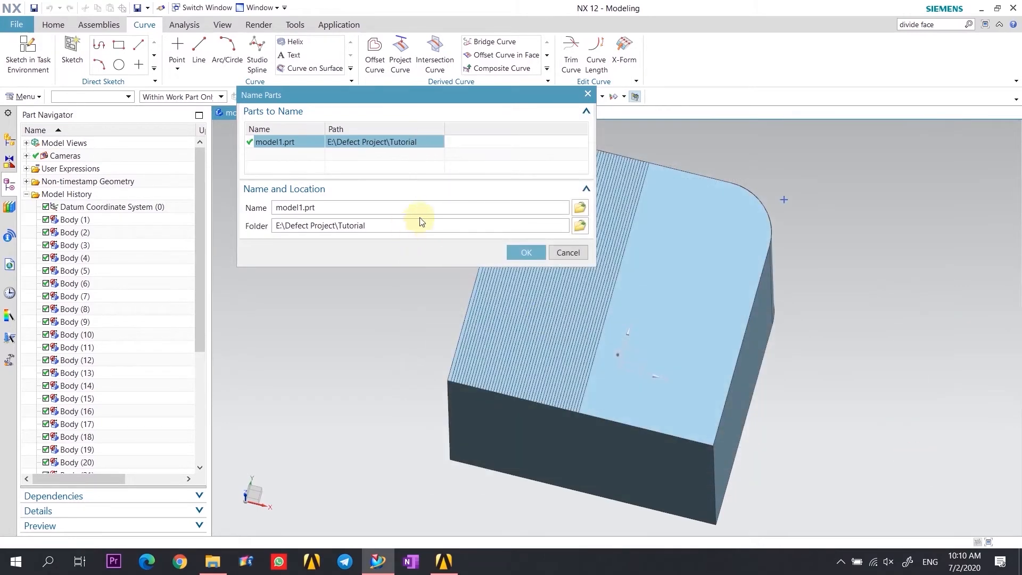
click(536, 252)
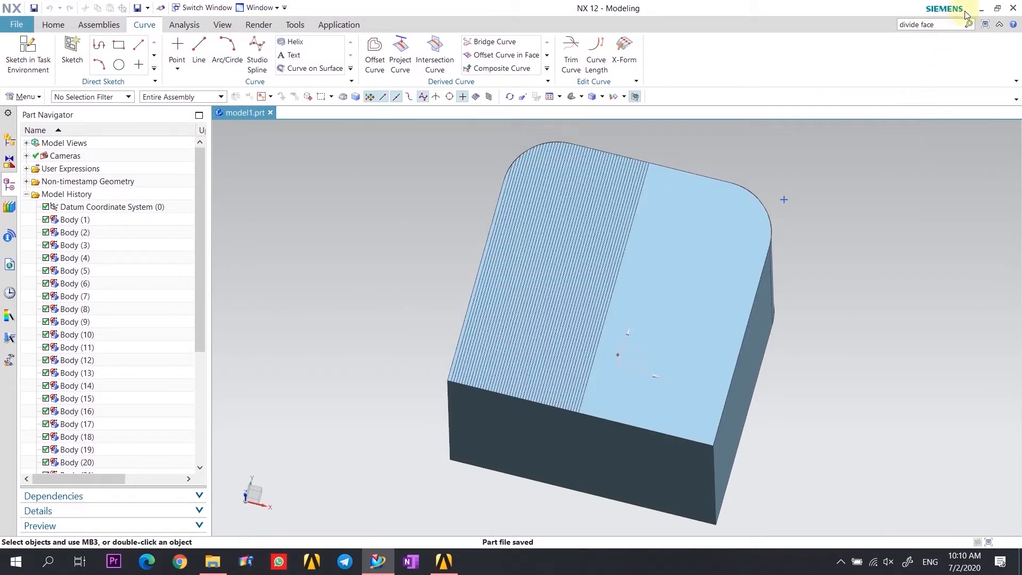
- Export the displayed part as the IGES file model1.igs in the folder E:\Defect Project\Tutorial
mouse_move(446, 573)
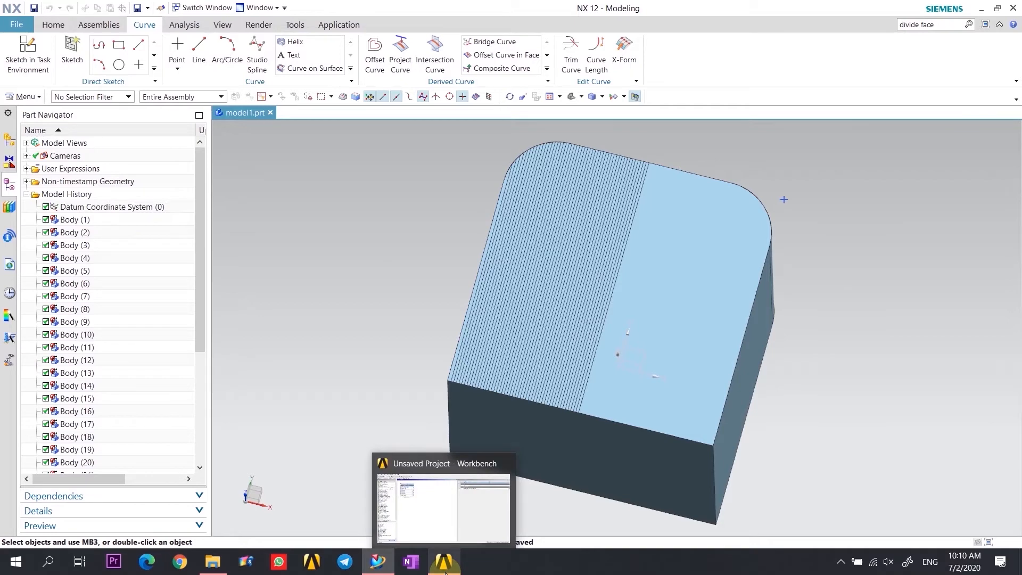
click(16, 25)
mouse_move(63, 171)
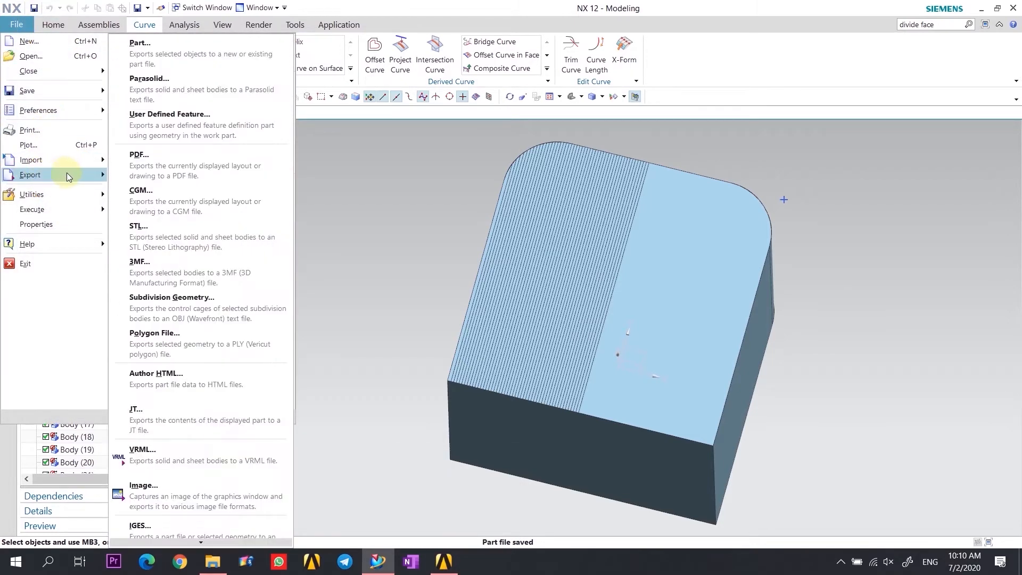
scroll(167, 413, down, 2)
click(164, 477)
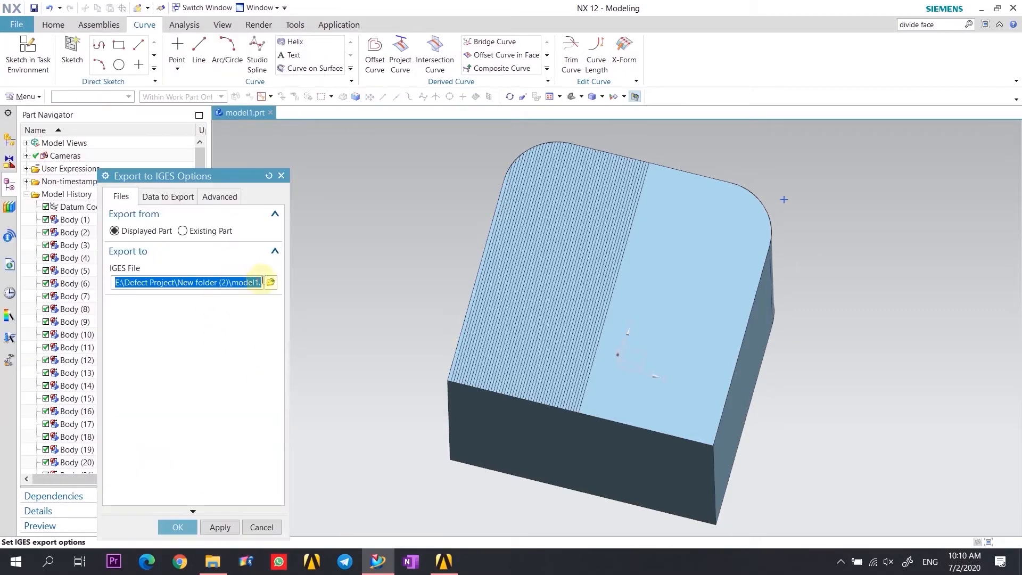
click(272, 288)
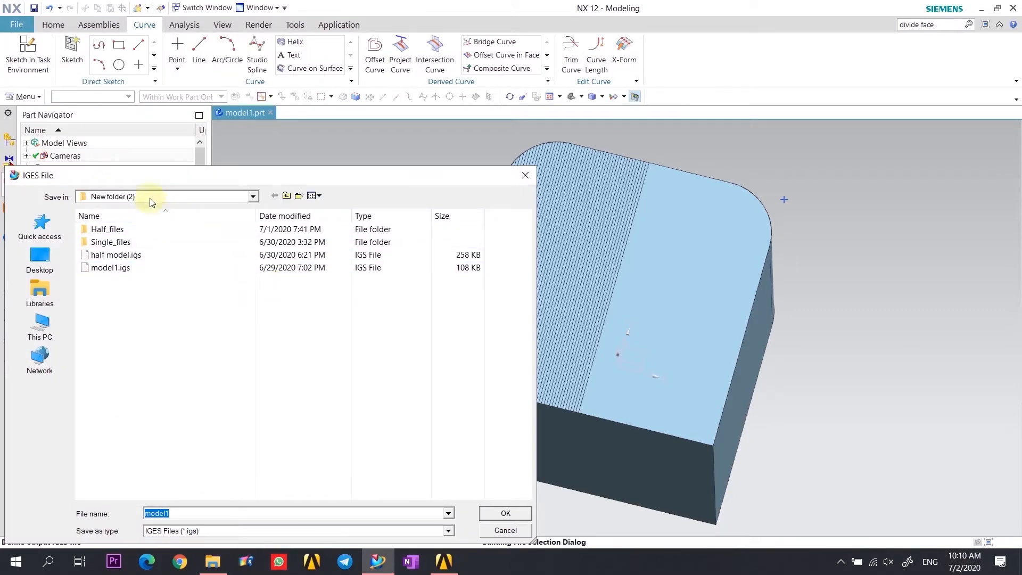
click(253, 197)
click(128, 392)
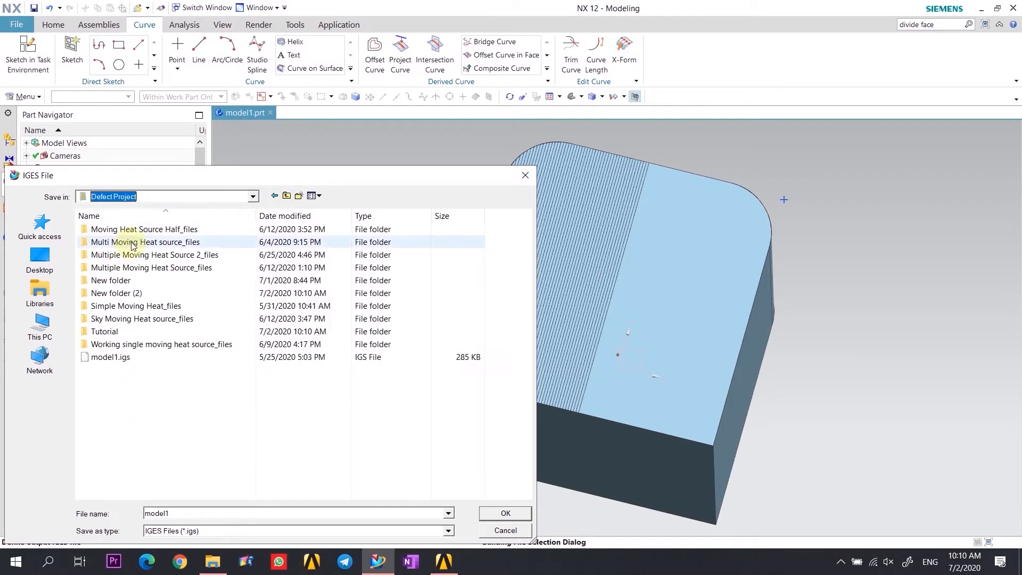
double_click(113, 331)
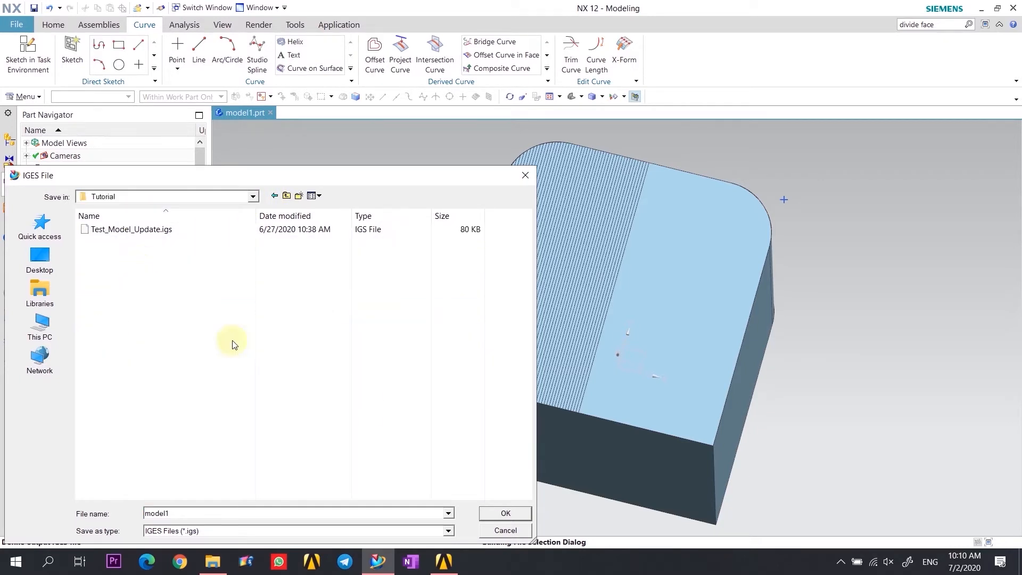
click(494, 511)
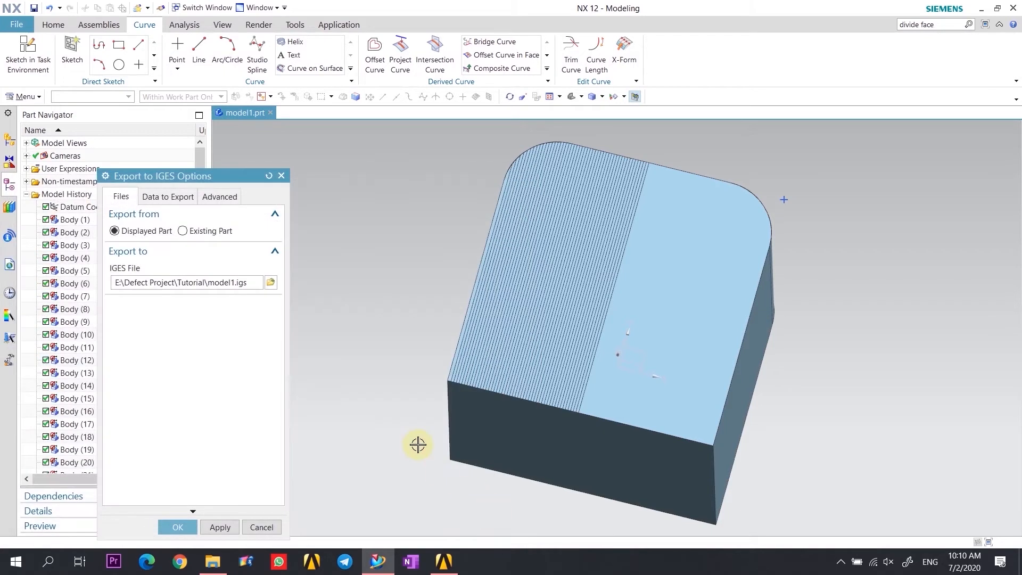
click(183, 526)
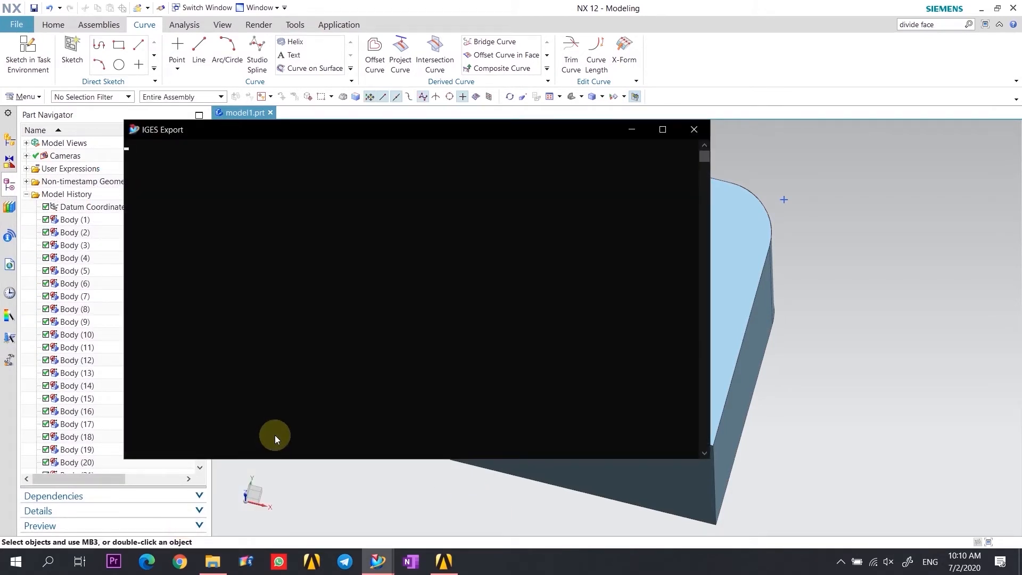
click(693, 128)
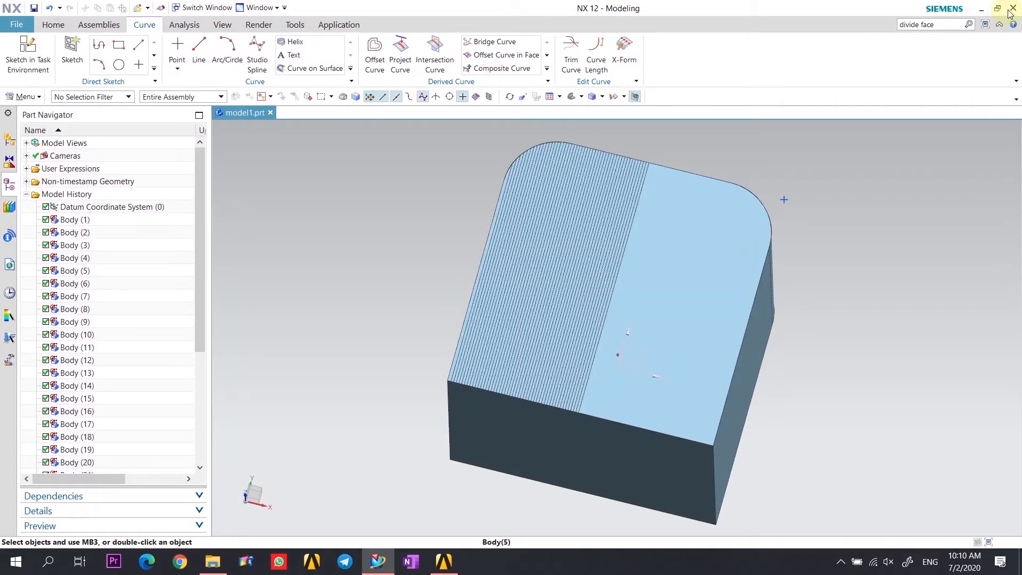
- Switch to ANSYS Workbench, add a second Transient Thermal system, and link the first system's Engineering Data to it
mouse_move(454, 565)
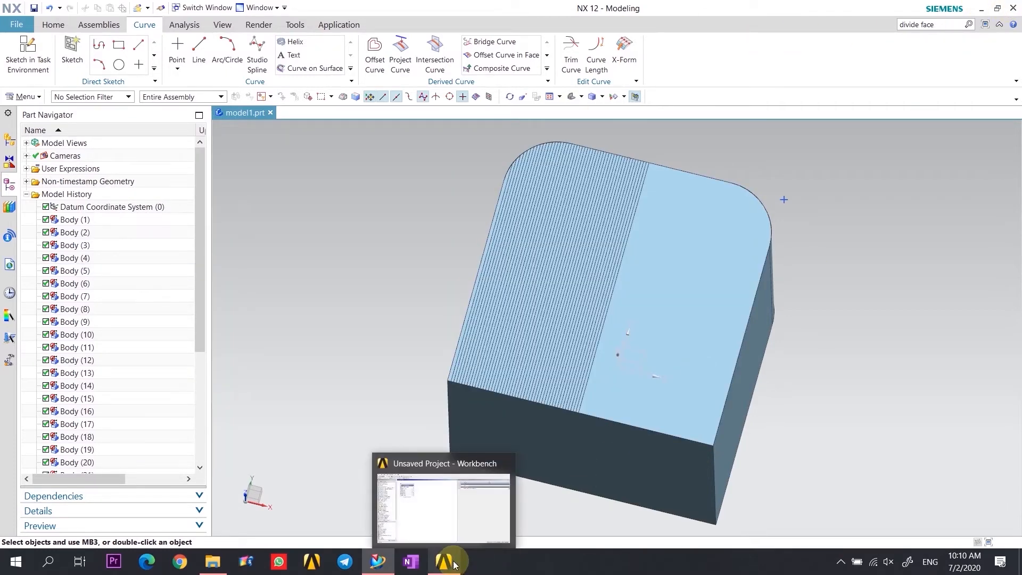
click(461, 507)
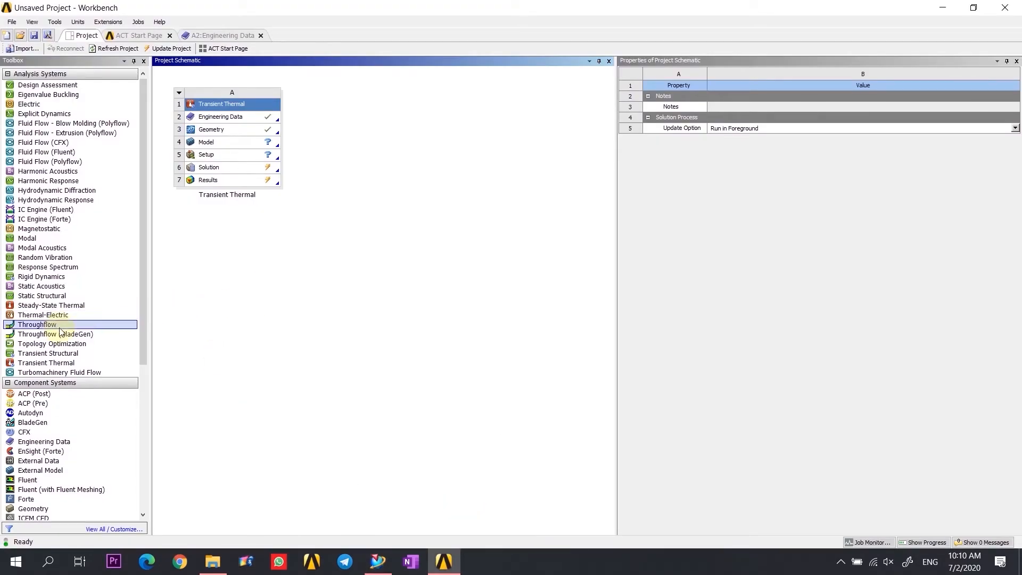
drag(59, 363, 358, 116)
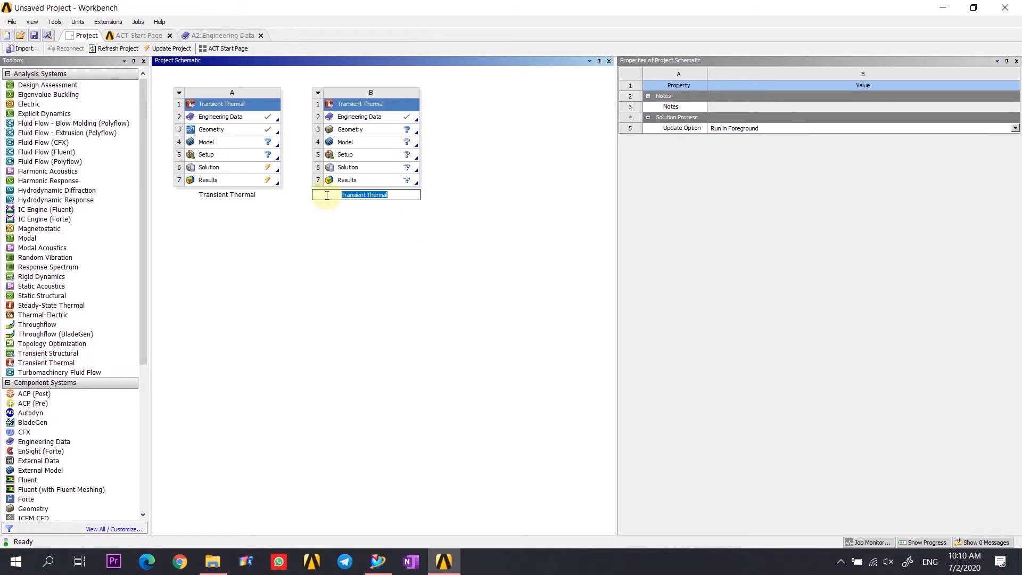
drag(229, 118, 352, 116)
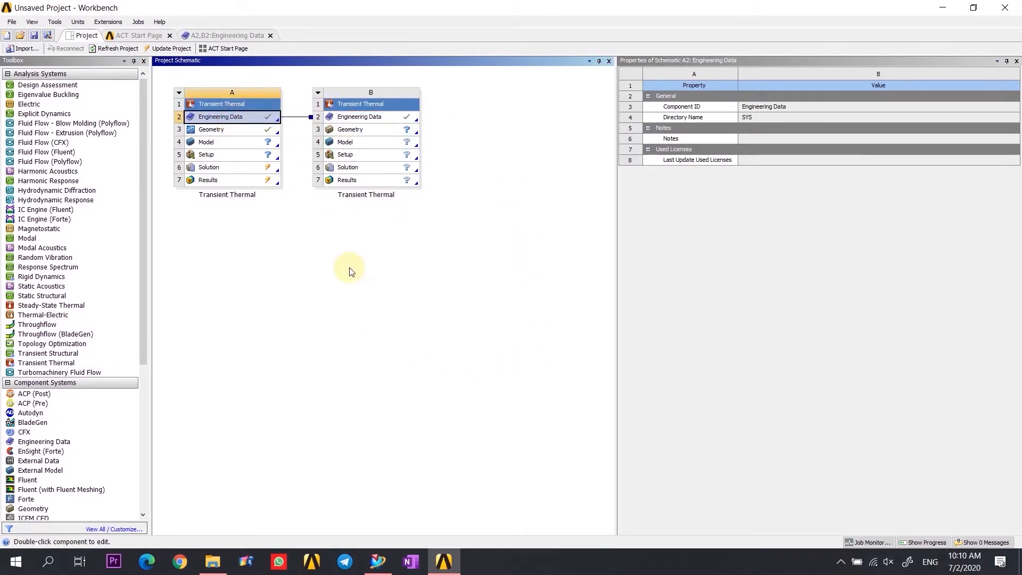
- Import model1.igs from the Tutorial folder as the second Transient Thermal system's geometry
click(376, 131)
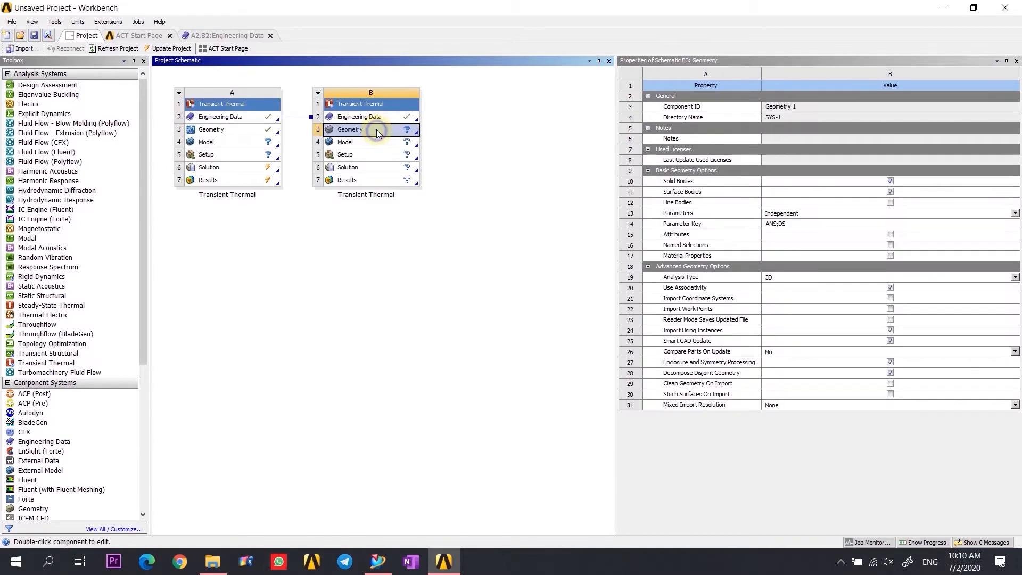
right_click(377, 132)
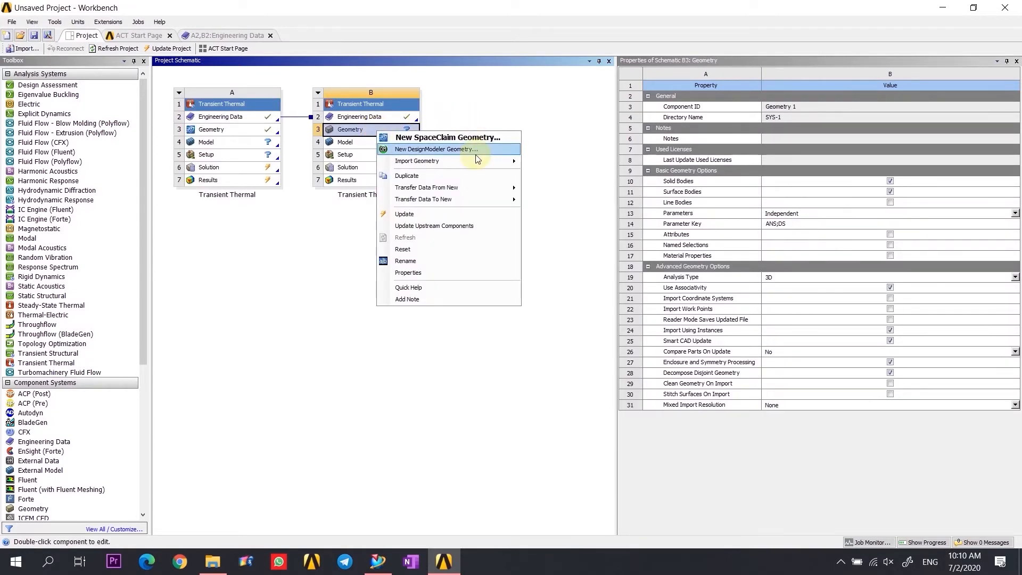
mouse_move(485, 159)
click(531, 160)
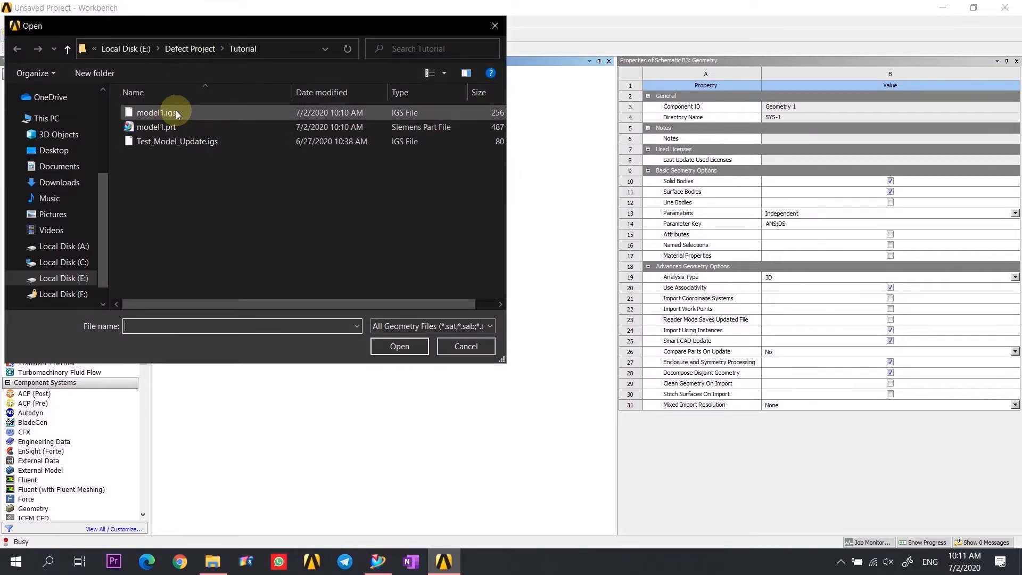
click(195, 112)
click(411, 346)
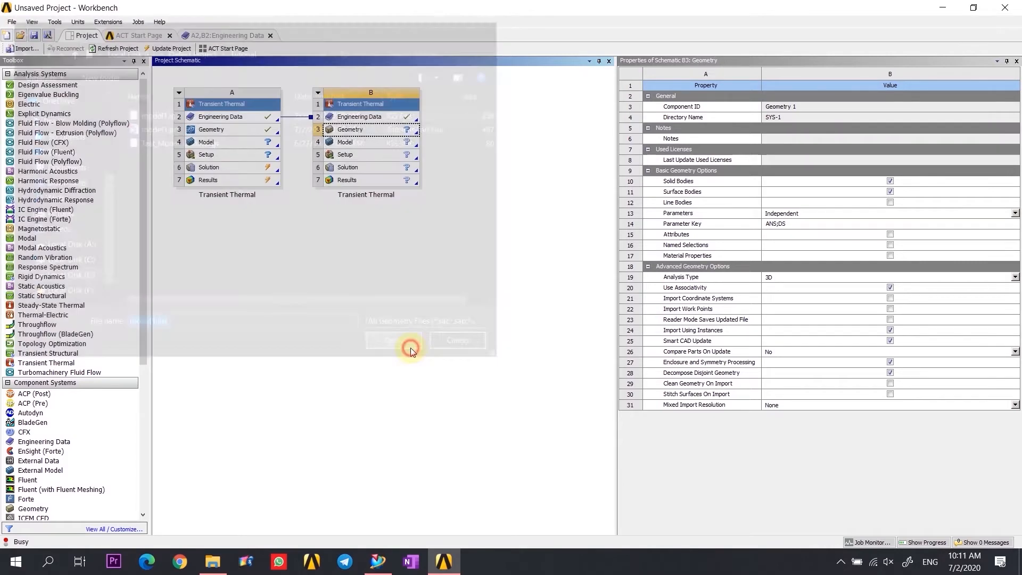
- Refresh the second Transient Thermal system's Model with the imported geometry and open it for editing in Mechanical
click(365, 143)
right_click(366, 143)
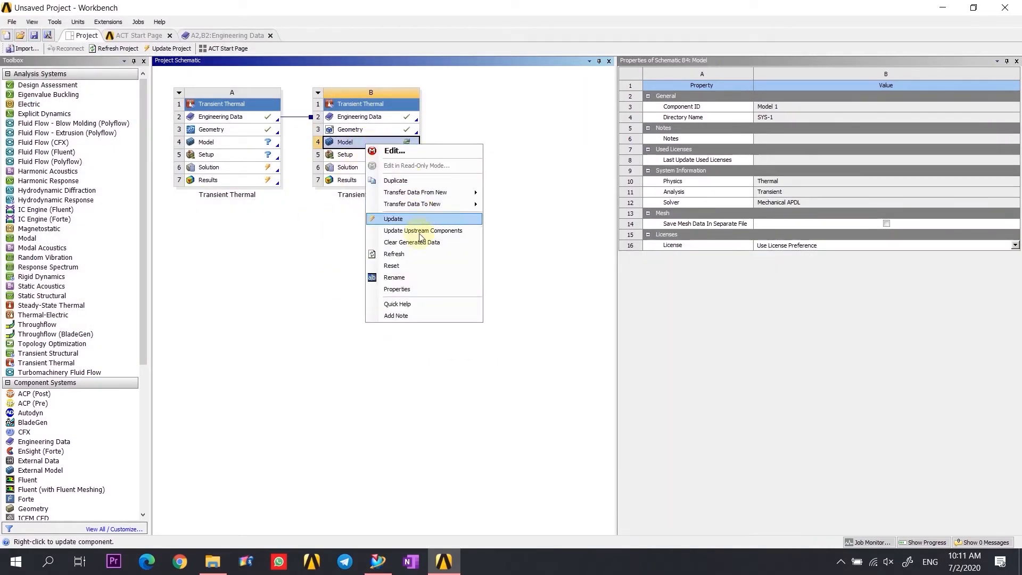
click(394, 254)
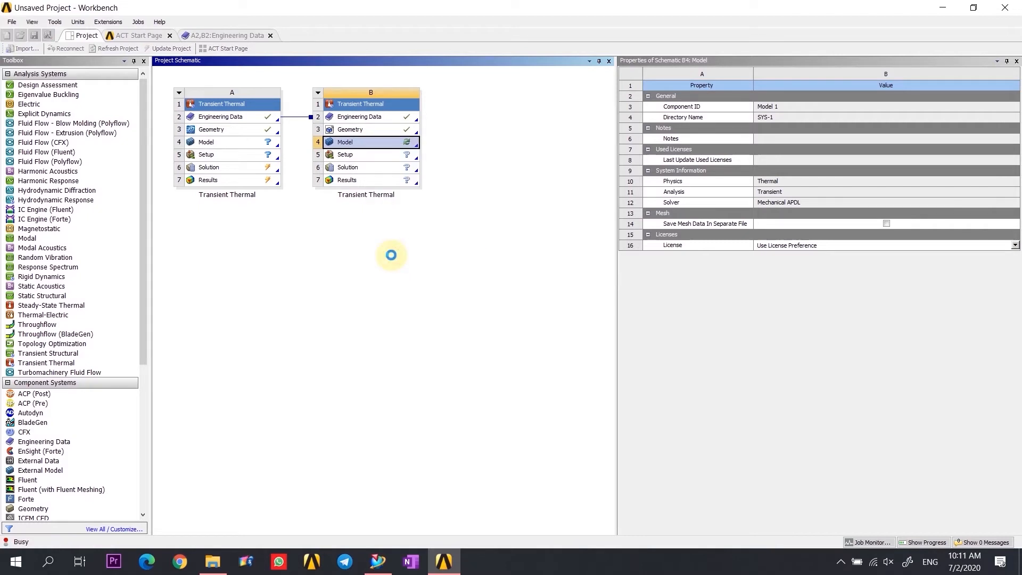
right_click(361, 144)
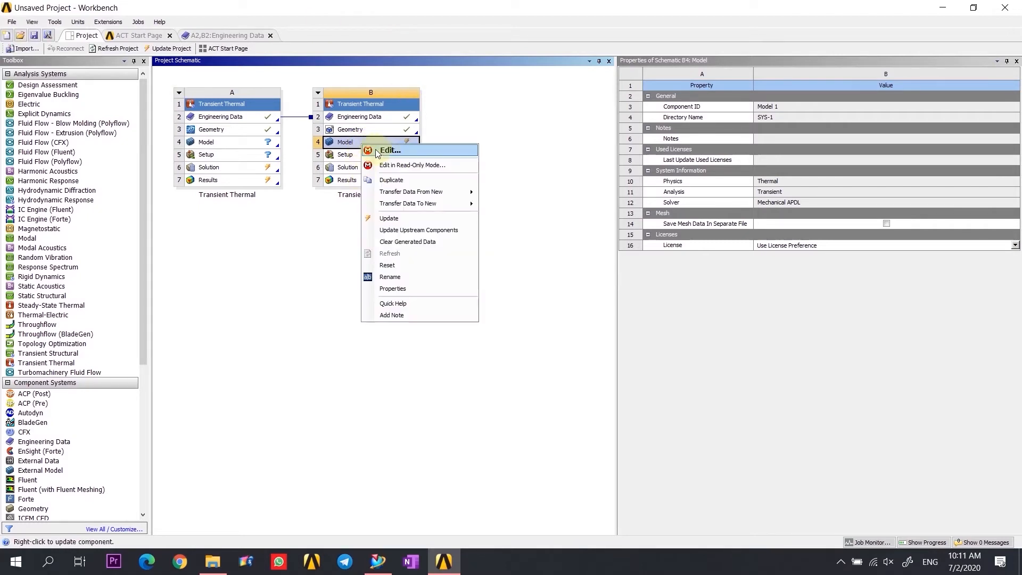
click(393, 150)
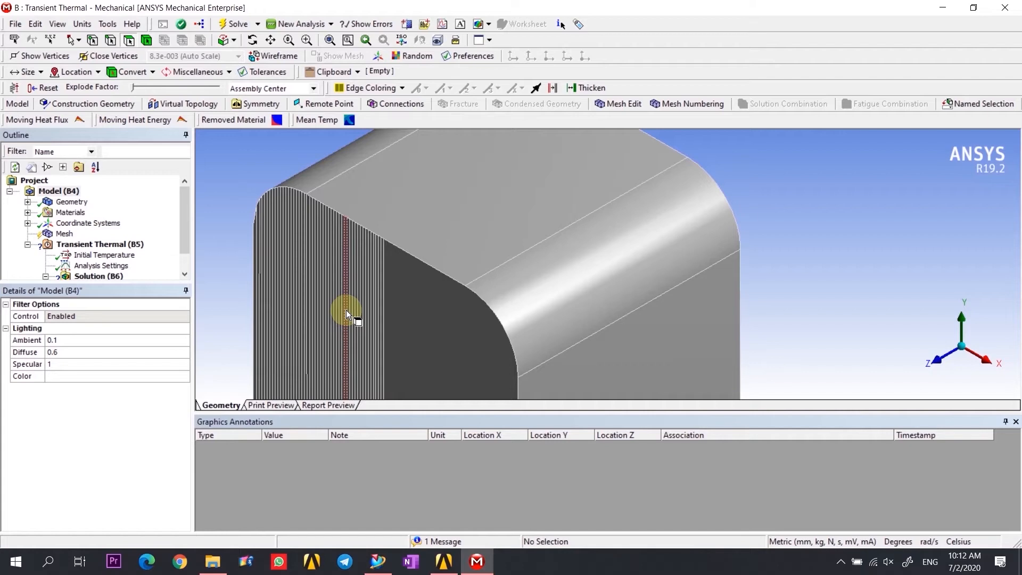
- Examine the imported block's strip-divided face and highlight the model1-FreeParts body listed under Geometry
scroll(750, 216, down, 2)
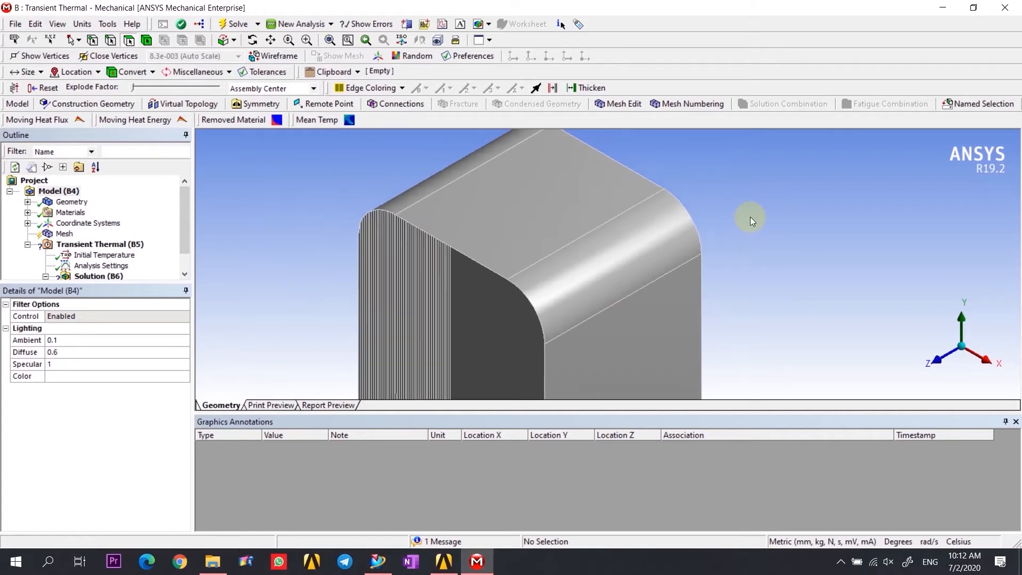
scroll(749, 216, down, 1)
middle_drag(737, 201, 788, 269)
scroll(516, 295, up, 5)
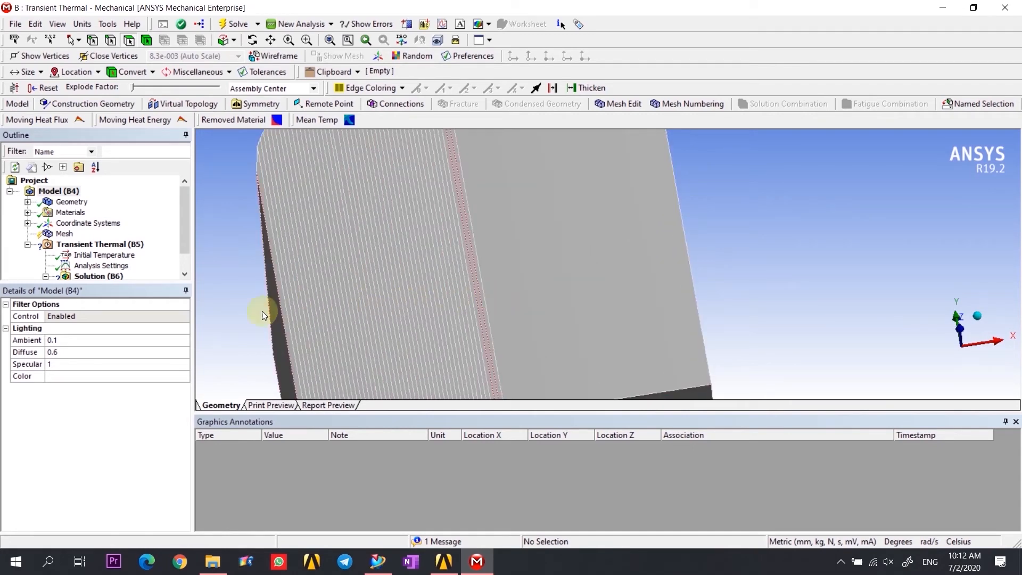
scroll(713, 204, down, 4)
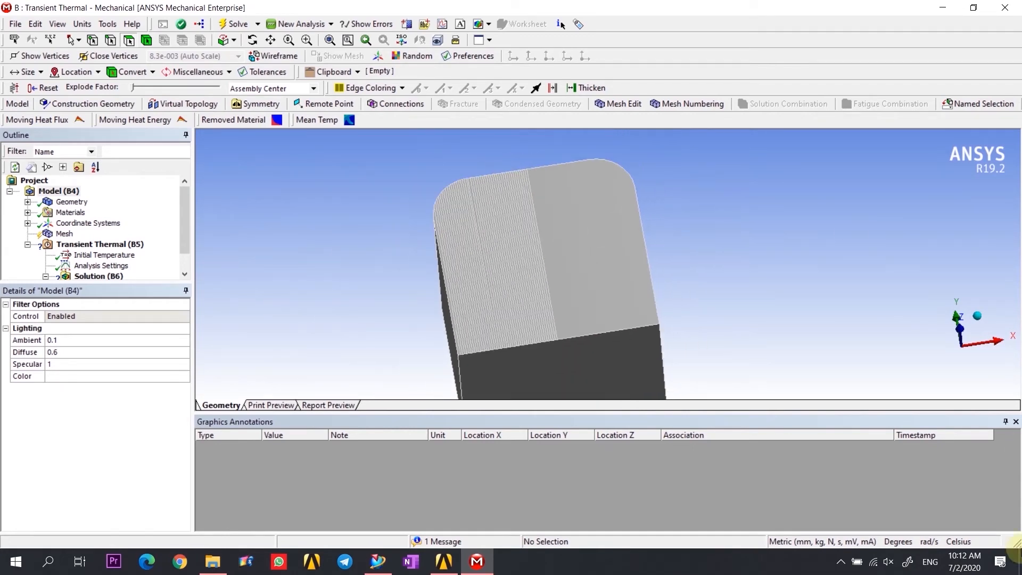
click(27, 202)
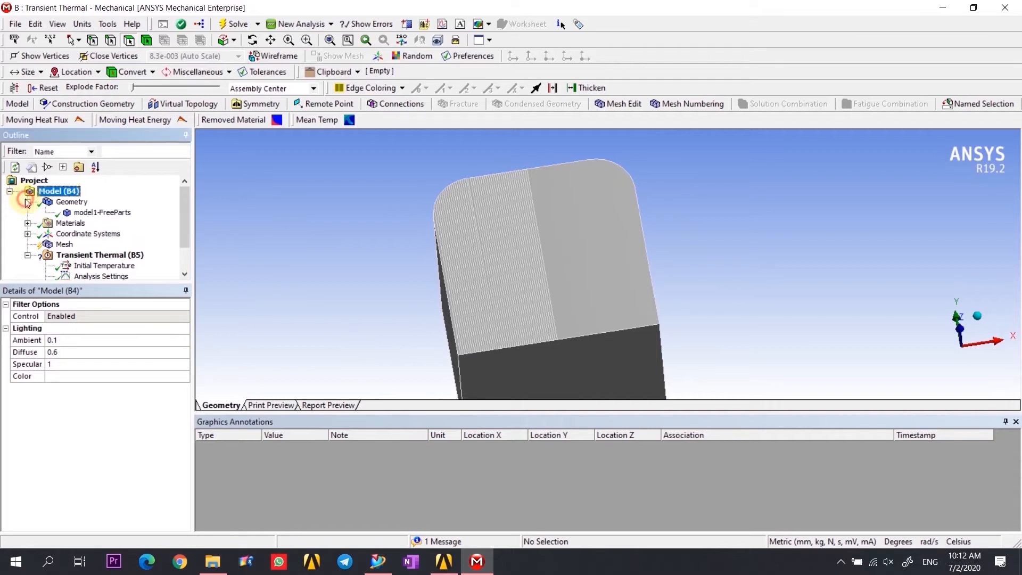
click(127, 212)
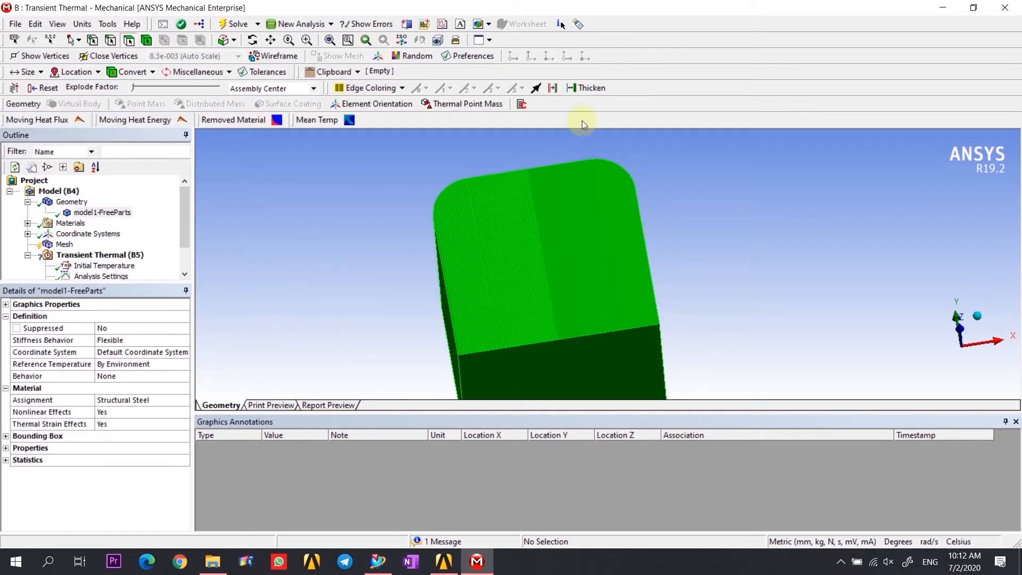
- Return to the Workbench project, open the first Transient Thermal system's Model in Mechanical, and view its whole geometry from the strip side
click(942, 11)
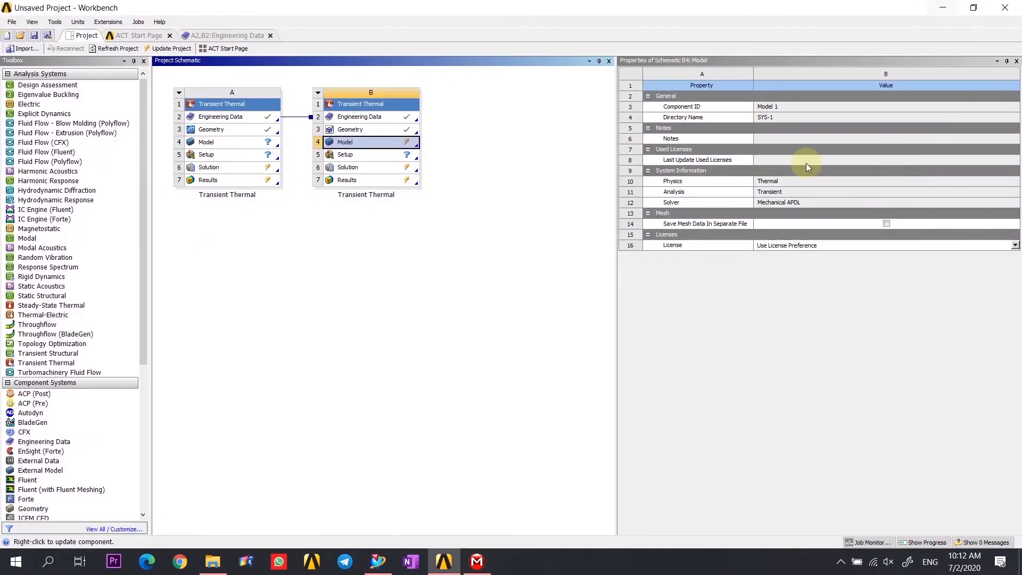
click(215, 146)
right_click(213, 143)
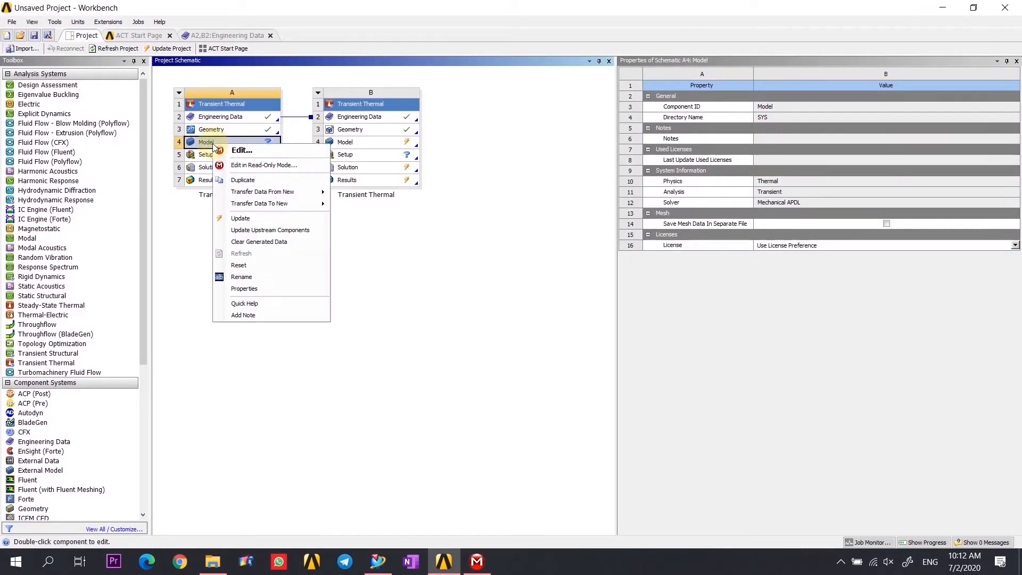
click(231, 150)
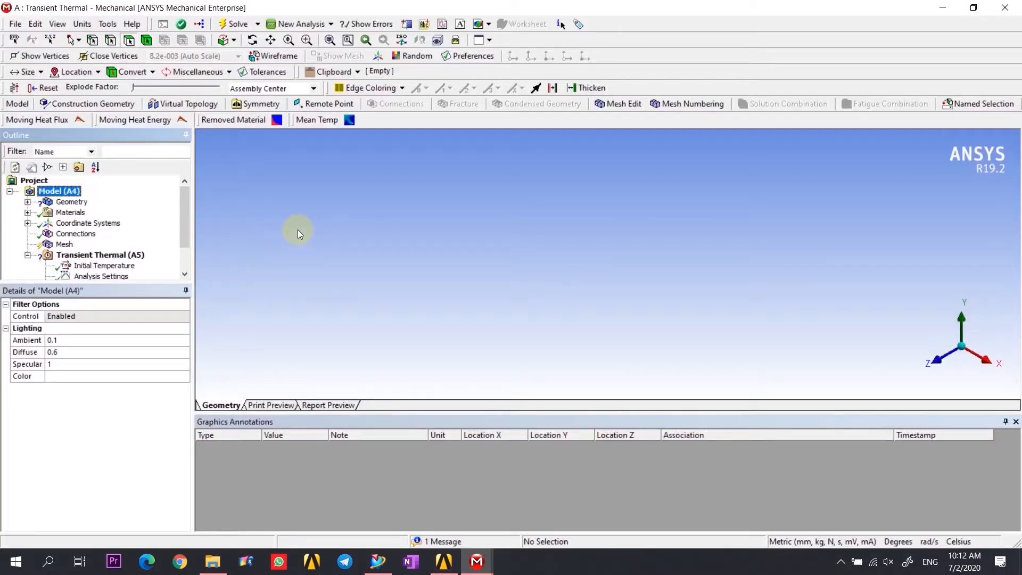
right_click(298, 228)
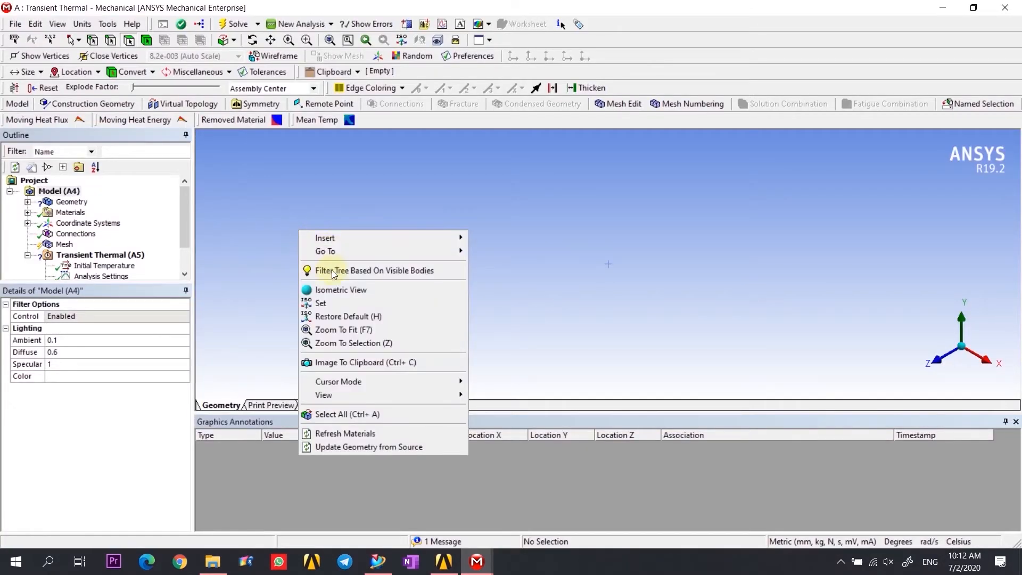
click(358, 331)
middle_drag(745, 256, 912, 278)
middle_drag(448, 328, 394, 250)
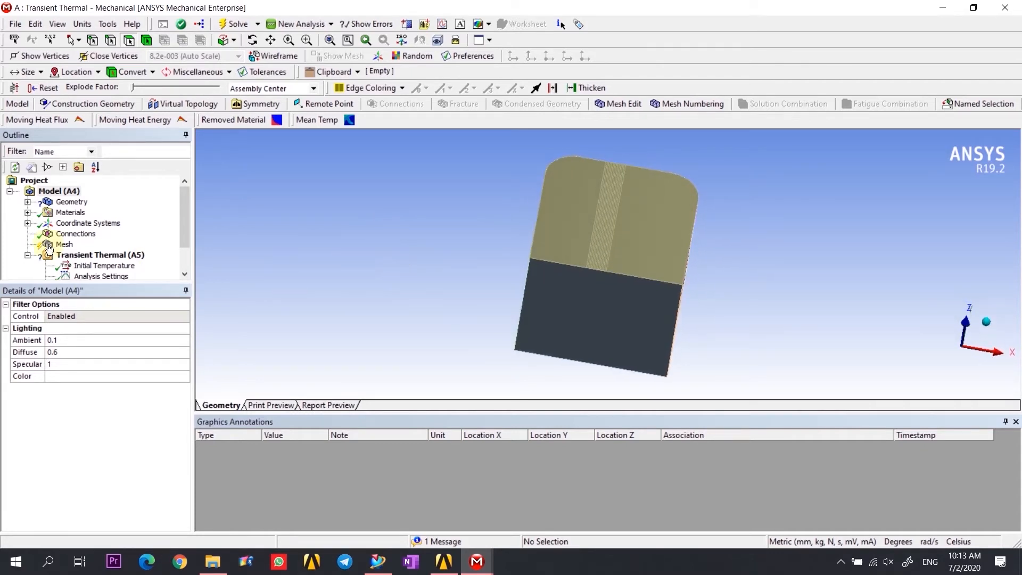
- Examine the individual bodies listed under the first system's Geometry, highlighting several SYS\PartBody entries
click(28, 202)
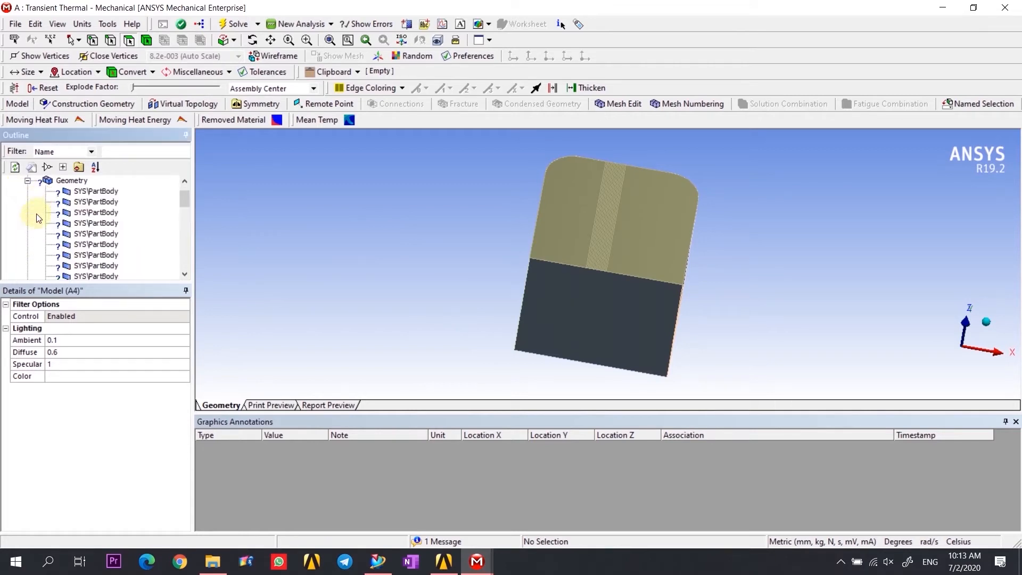
click(92, 201)
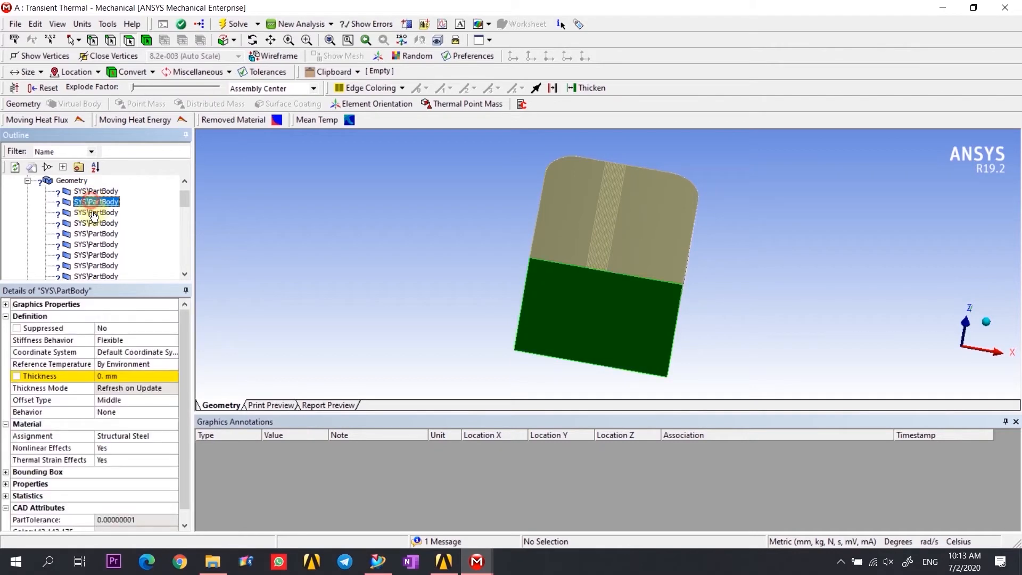
click(99, 245)
click(100, 255)
click(98, 266)
scroll(94, 245, down, 9)
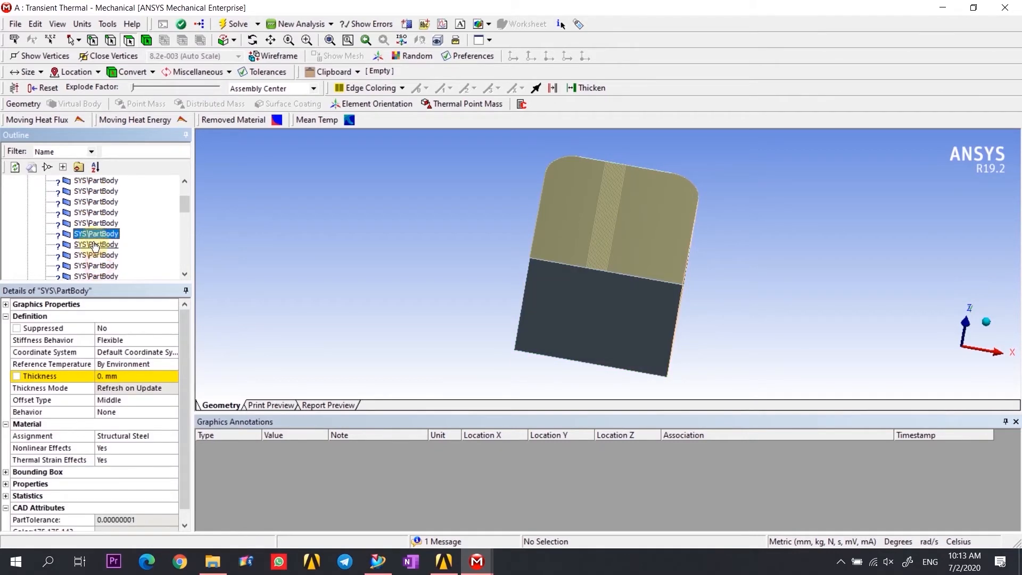
scroll(95, 246, down, 6)
scroll(95, 229, up, 3)
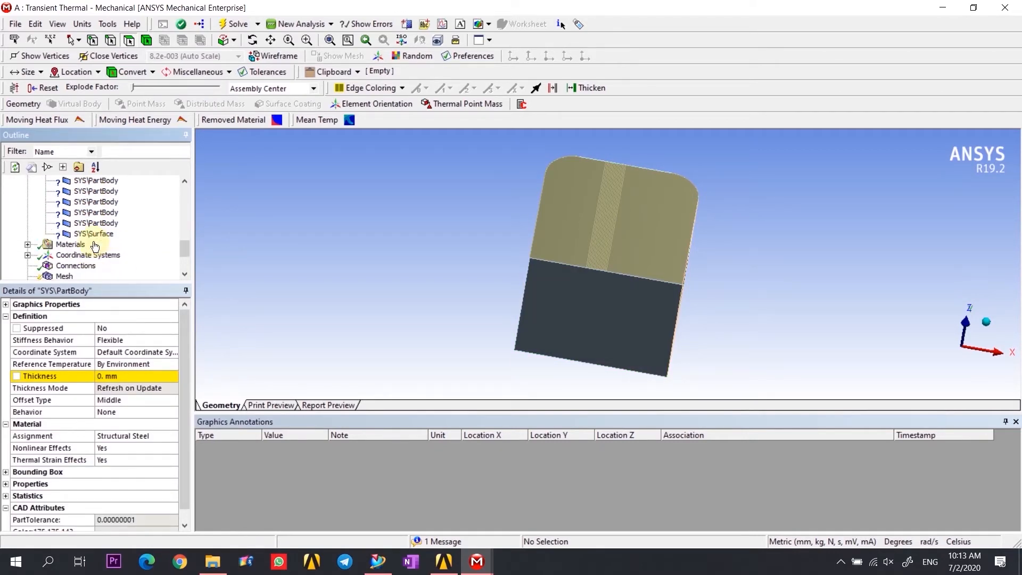
- Examine the remaining bodies under the first system's Geometry by highlighting further SYS\PartBody entries and the SYS\Surface entry
drag(96, 223, 96, 203)
click(96, 200)
click(98, 213)
click(100, 223)
click(106, 234)
scroll(105, 223, up, 10)
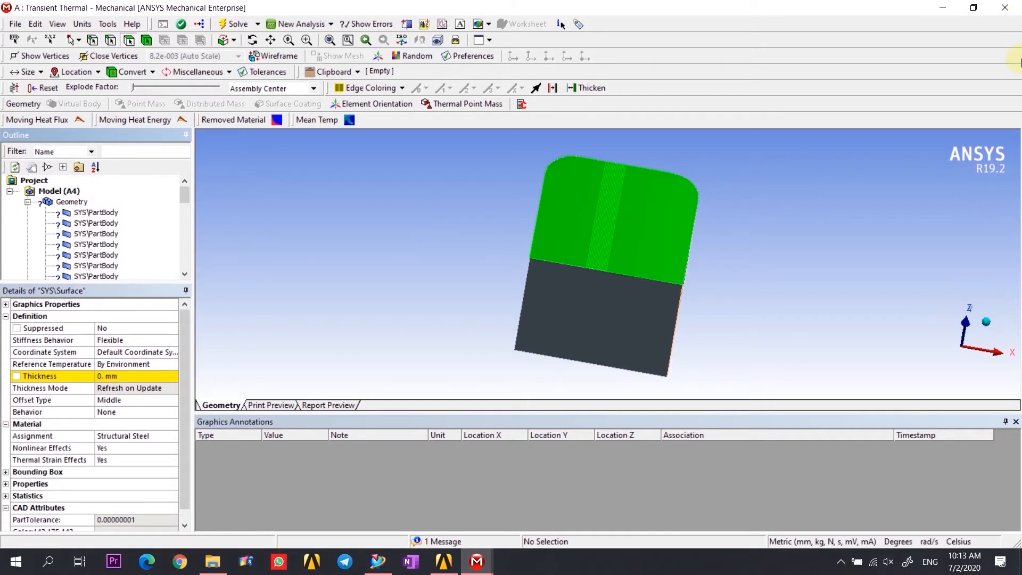
click(346, 292)
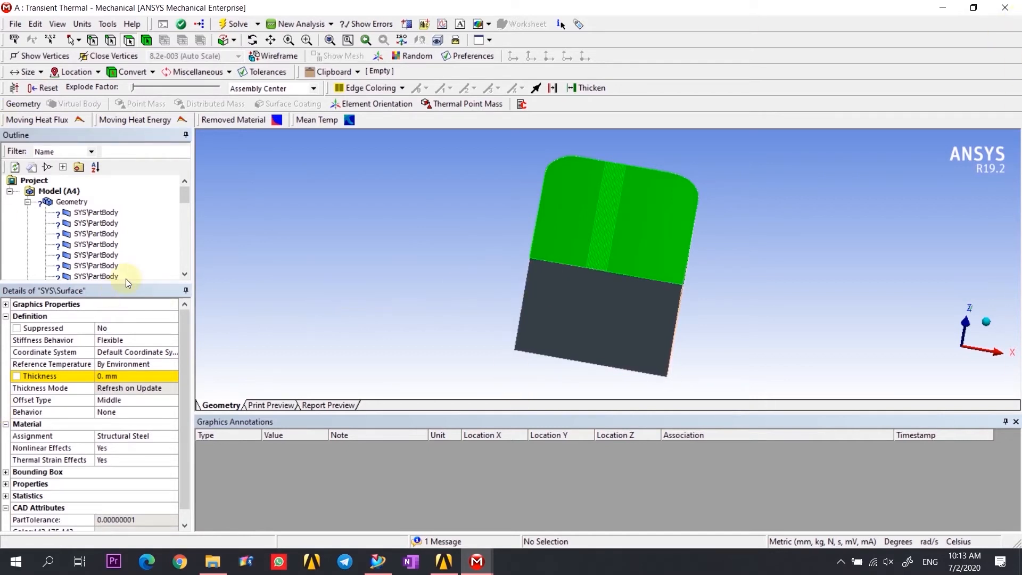
- Close the first system's Mechanical session and return to the second Transient Thermal system's Mechanical window, viewing the whole block
click(1005, 8)
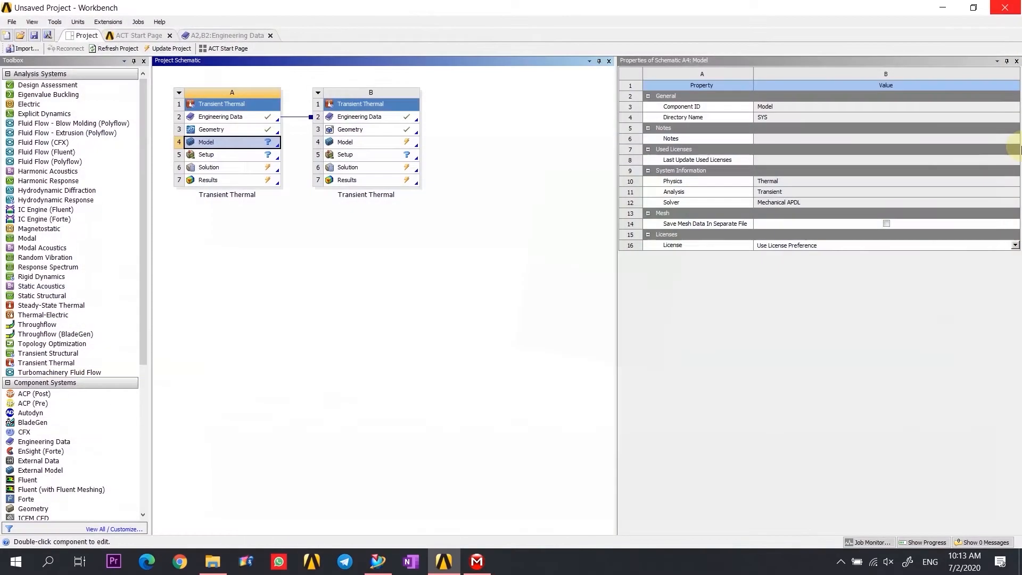
click(291, 293)
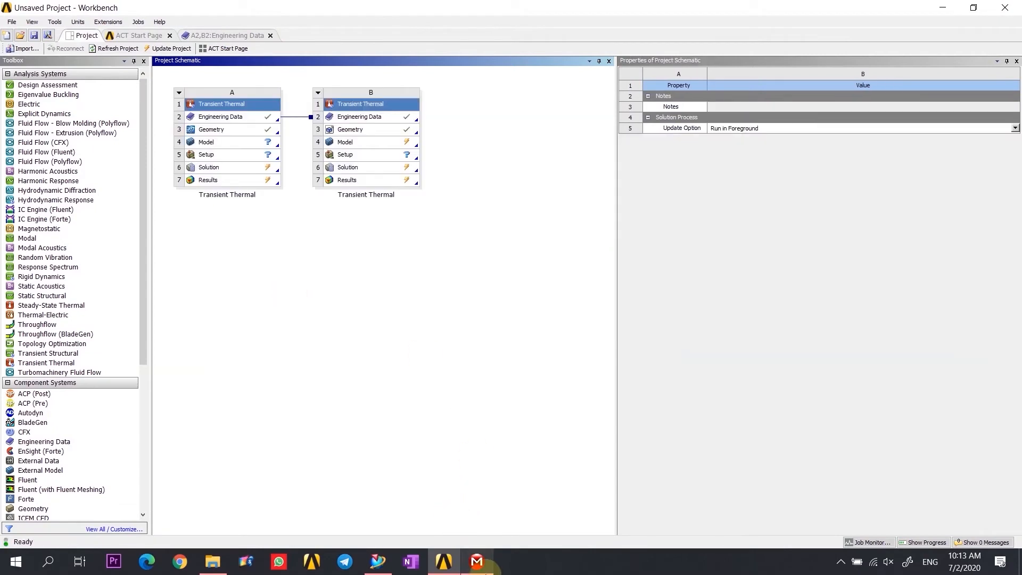
click(484, 567)
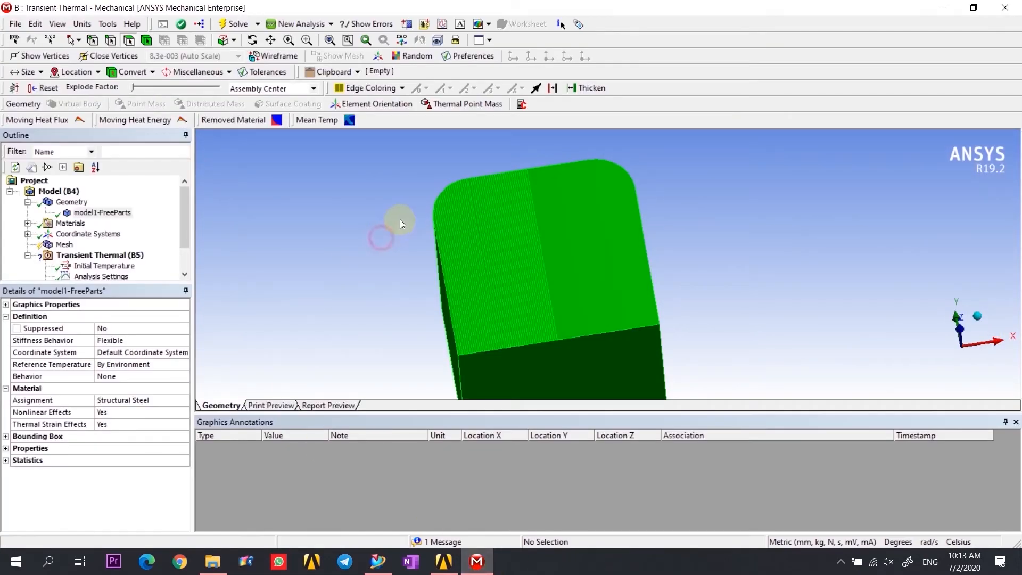
scroll(373, 226, down, 2)
middle_drag(388, 270, 524, 306)
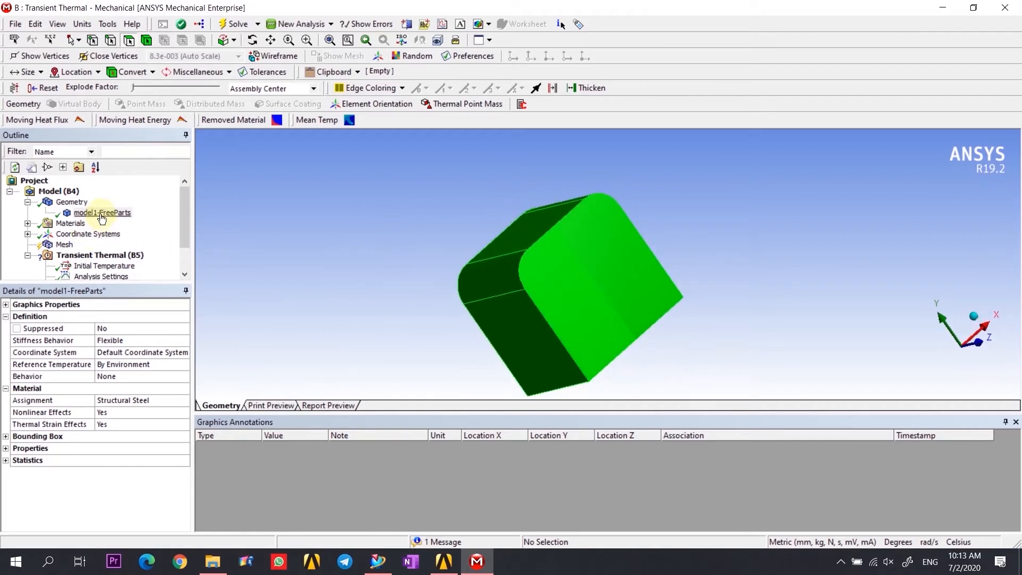
- Assign Stainless Steel as the material of the model1-FreeParts body
click(130, 401)
click(184, 401)
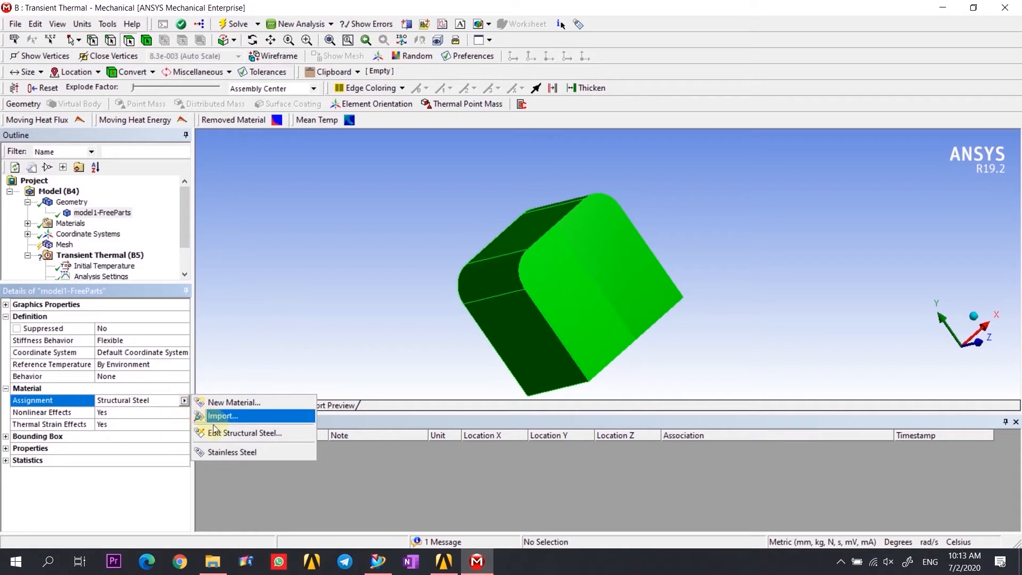
click(220, 451)
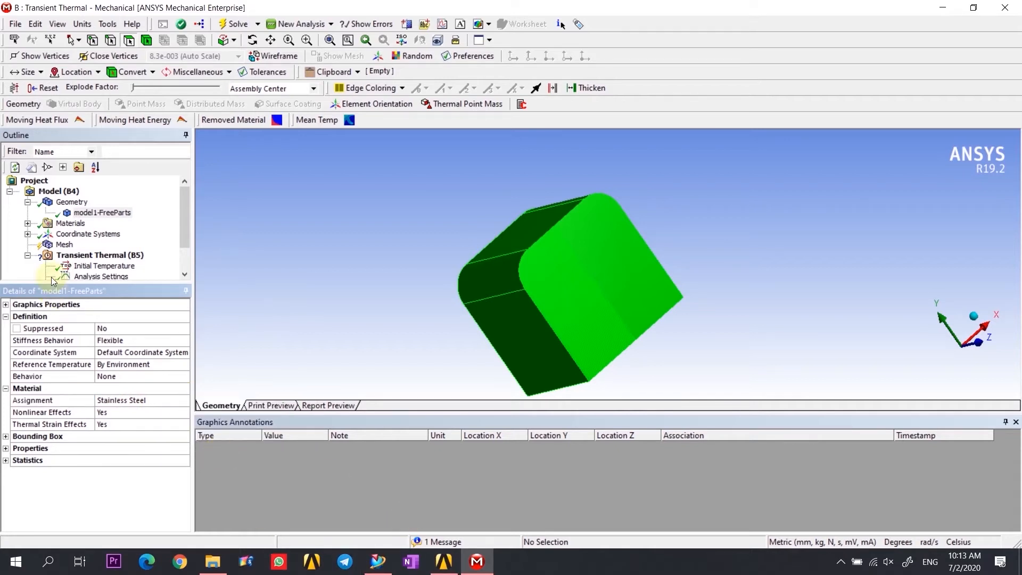
- Generate the block's mesh with default settings and inspect the elements on and beside the strip-divided area
click(64, 245)
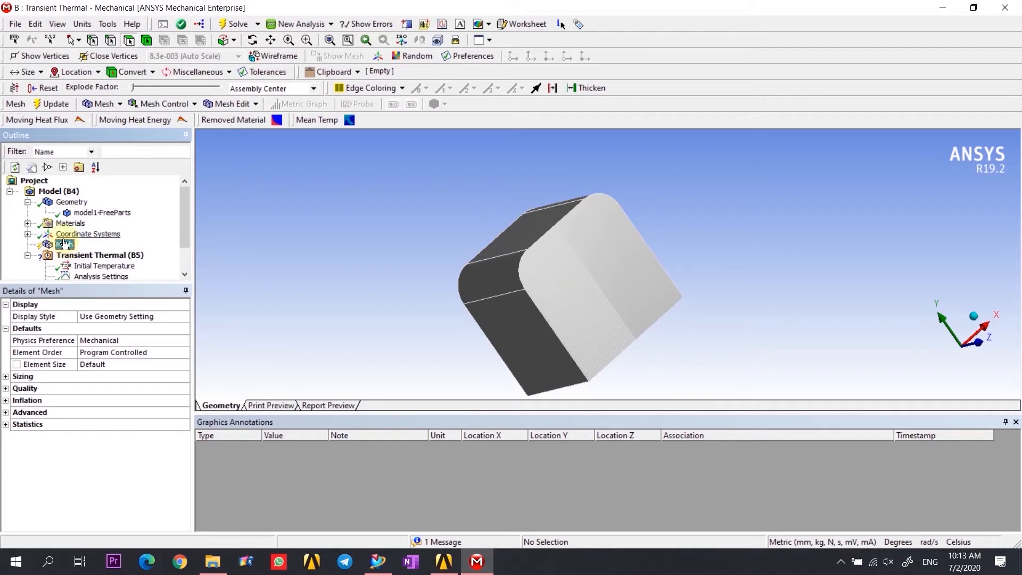
right_click(65, 245)
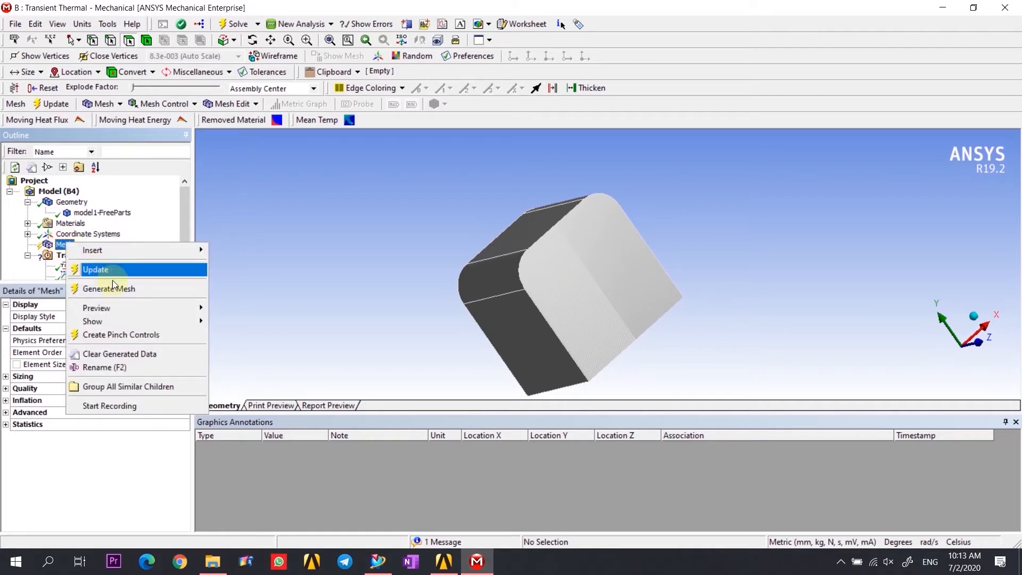
click(94, 288)
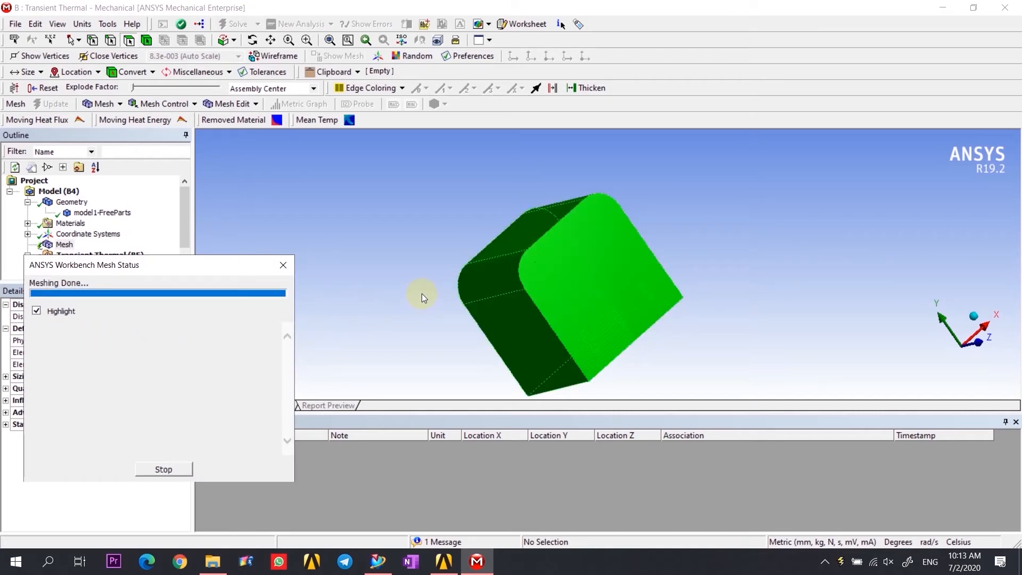
middle_drag(430, 257, 343, 222)
scroll(532, 244, up, 6)
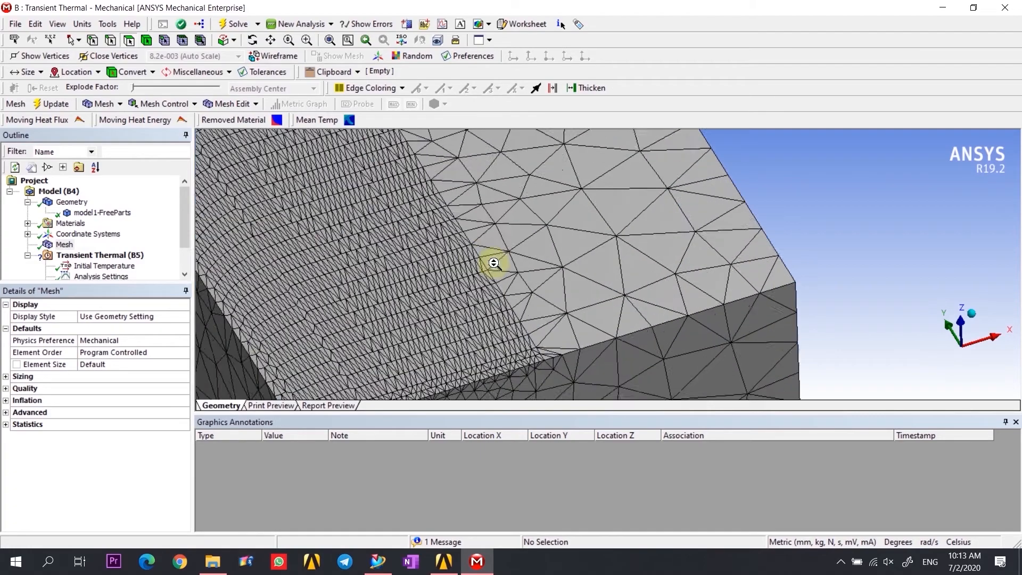
scroll(791, 222, down, 6)
middle_drag(787, 222, 821, 236)
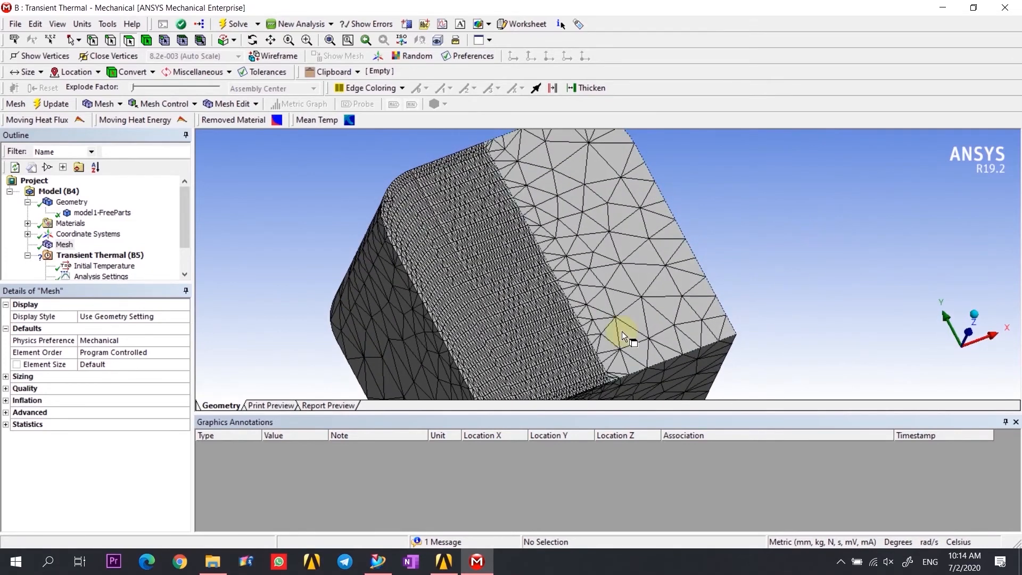
- Set the mesh sizing Resolution to 5, update the mesh and inspect the refined elements on the strip-divided face
click(6, 377)
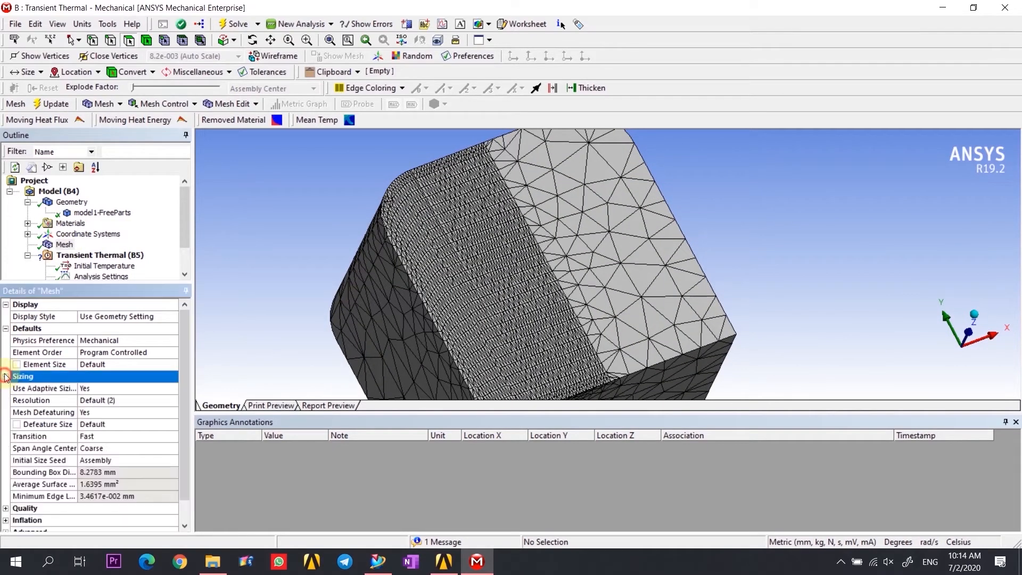
click(109, 400)
click(158, 400)
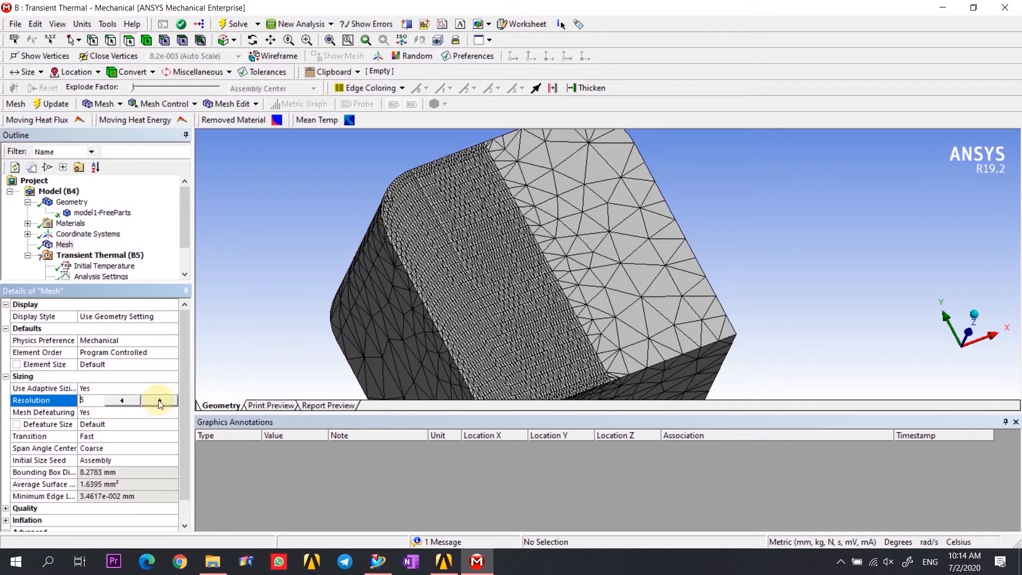
right_click(61, 245)
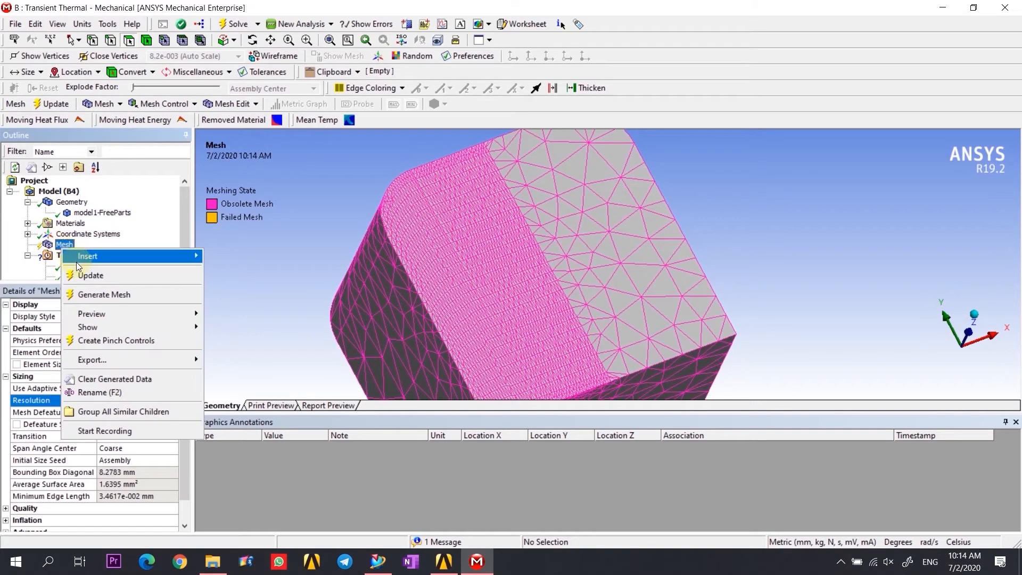
click(85, 275)
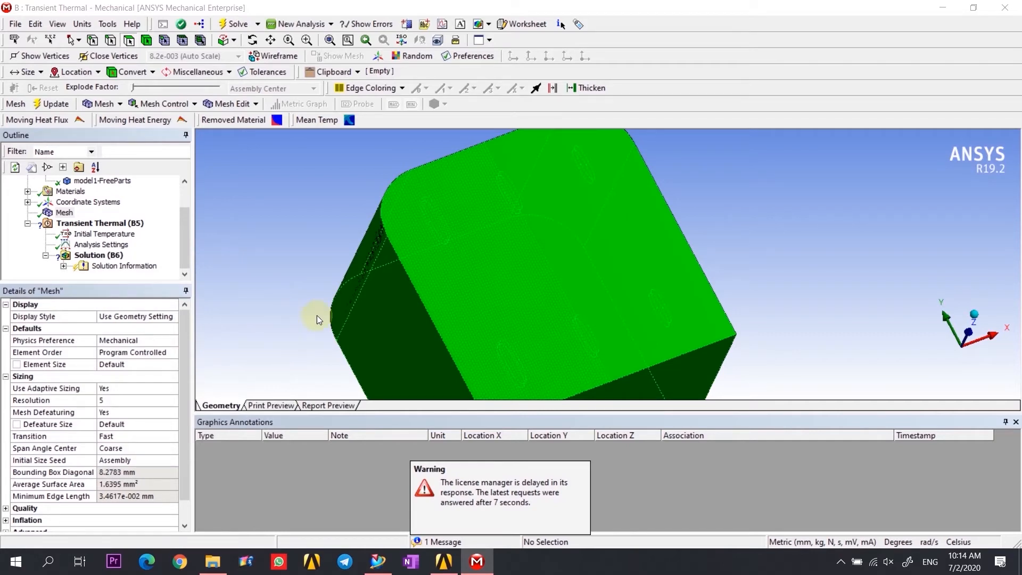
click(64, 212)
drag(356, 262, 393, 255)
scroll(399, 248, up, 8)
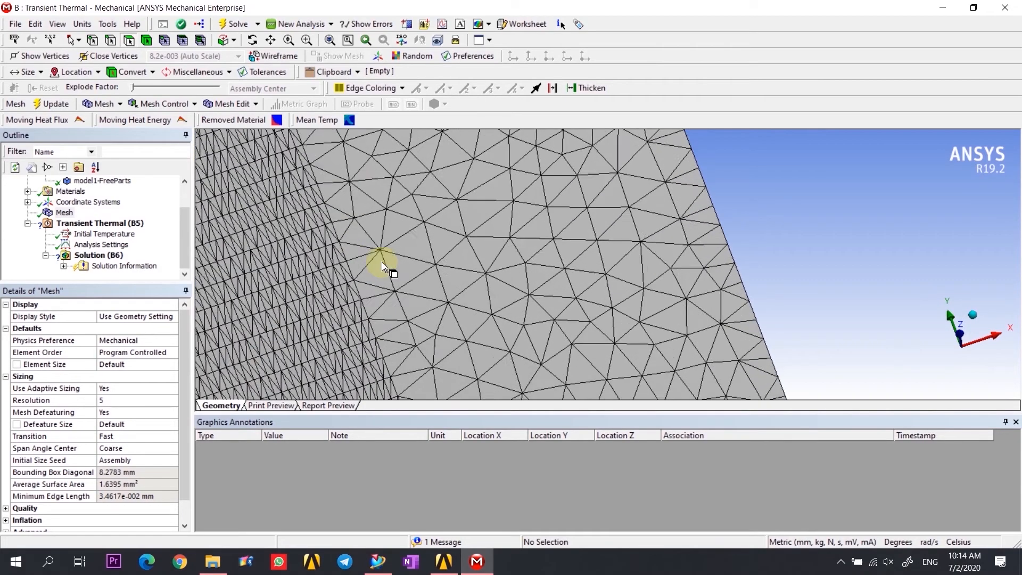
scroll(652, 221, down, 10)
middle_drag(651, 219, 901, 296)
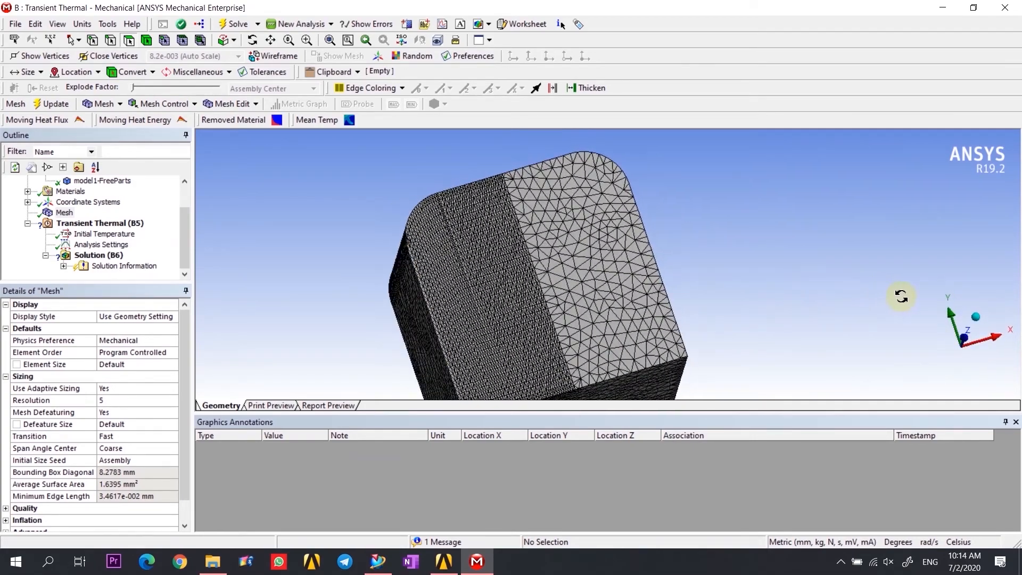
scroll(449, 304, up, 5)
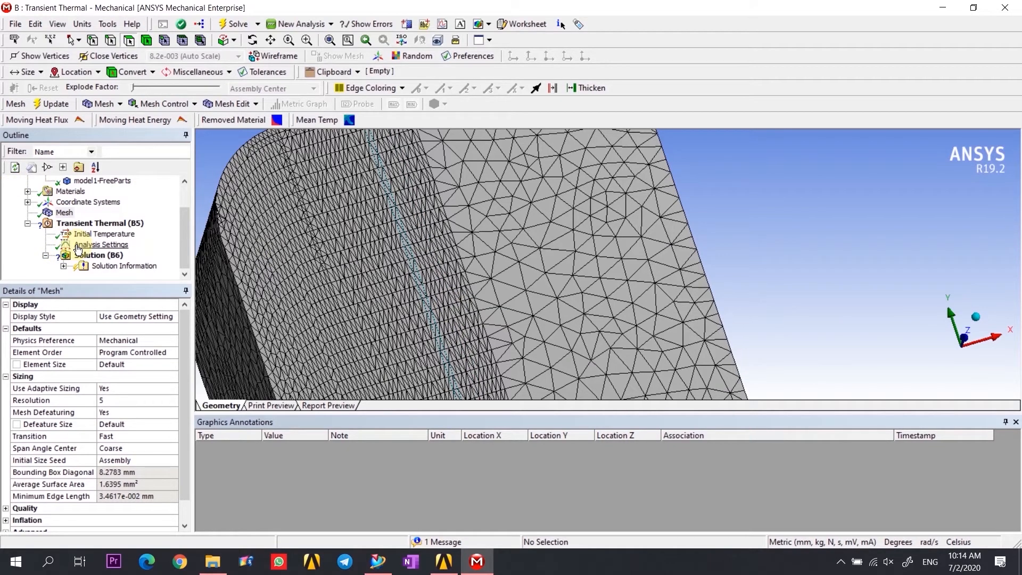
- Set the mesh sizing Resolution to 3, update the mesh and inspect the whole block
click(107, 402)
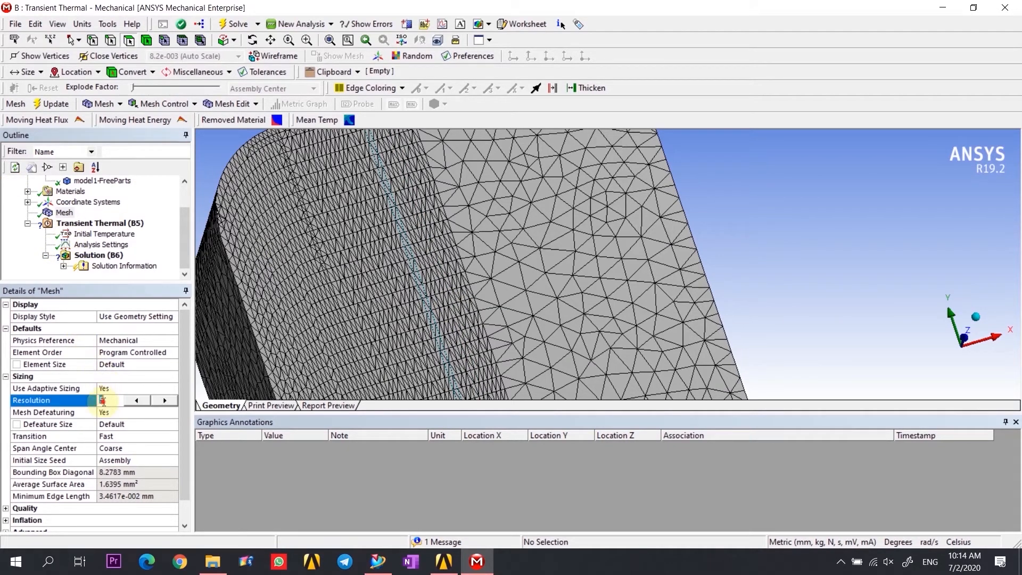
click(136, 399)
click(137, 399)
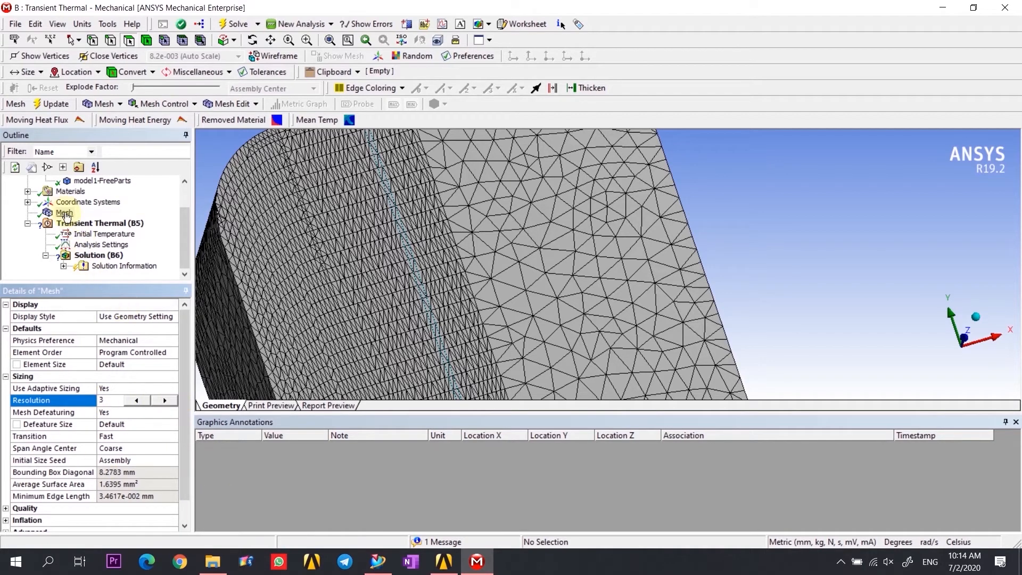
click(63, 213)
right_click(64, 213)
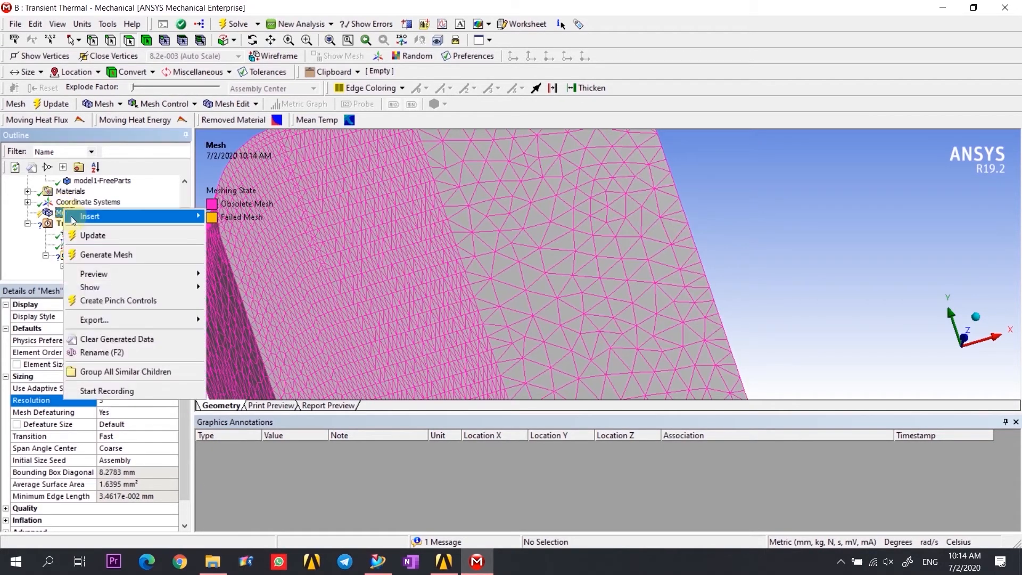
click(83, 234)
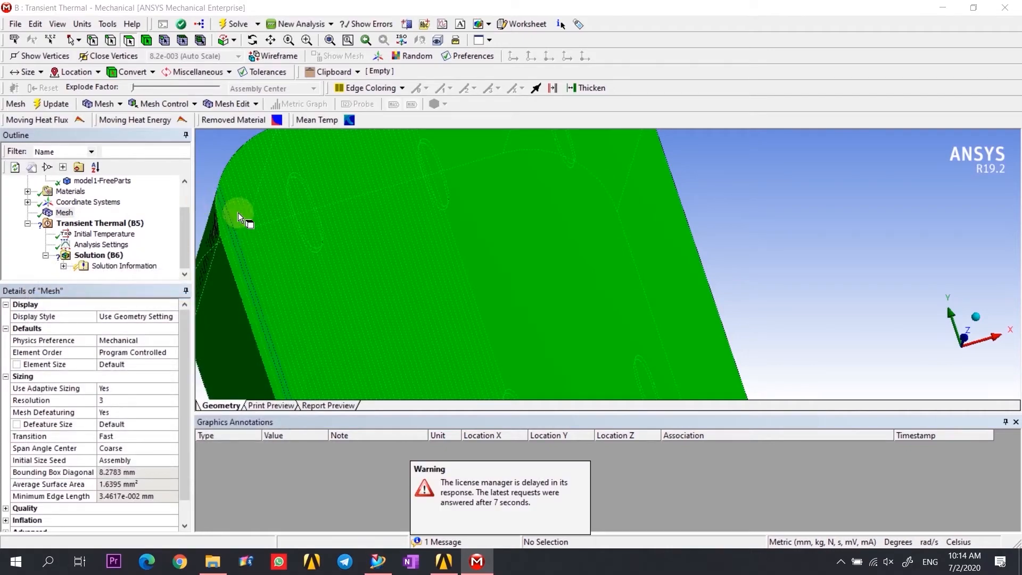
click(689, 200)
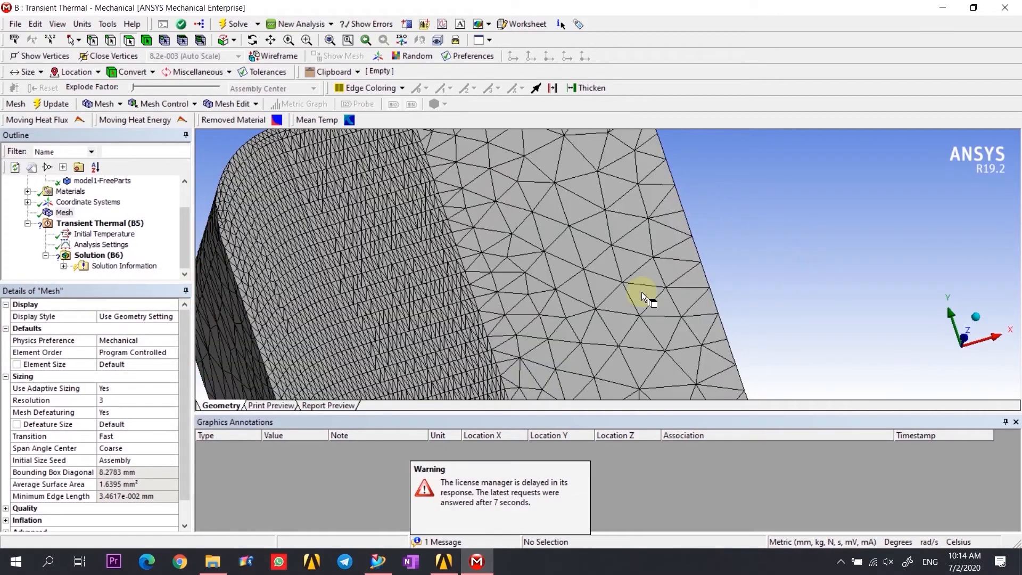
scroll(414, 259, down, 5)
mouse_move(353, 287)
middle_down()
mouse_move(307, 236)
mouse_move(287, 185)
mouse_move(324, 261)
mouse_move(347, 274)
middle_up()
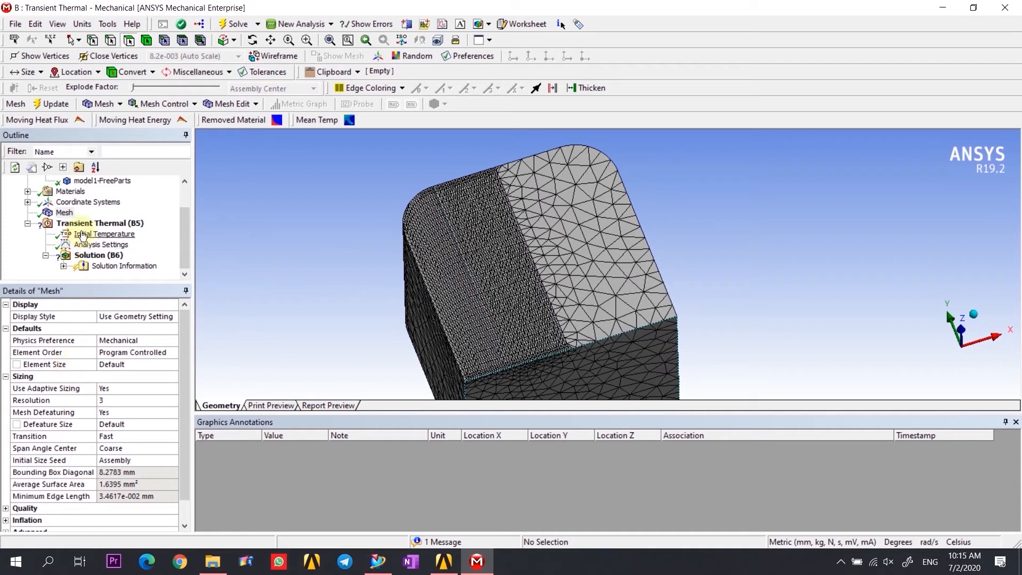
- Check the Initial Temperature settings and insert a Convection load under Transient Thermal (B5)
click(87, 223)
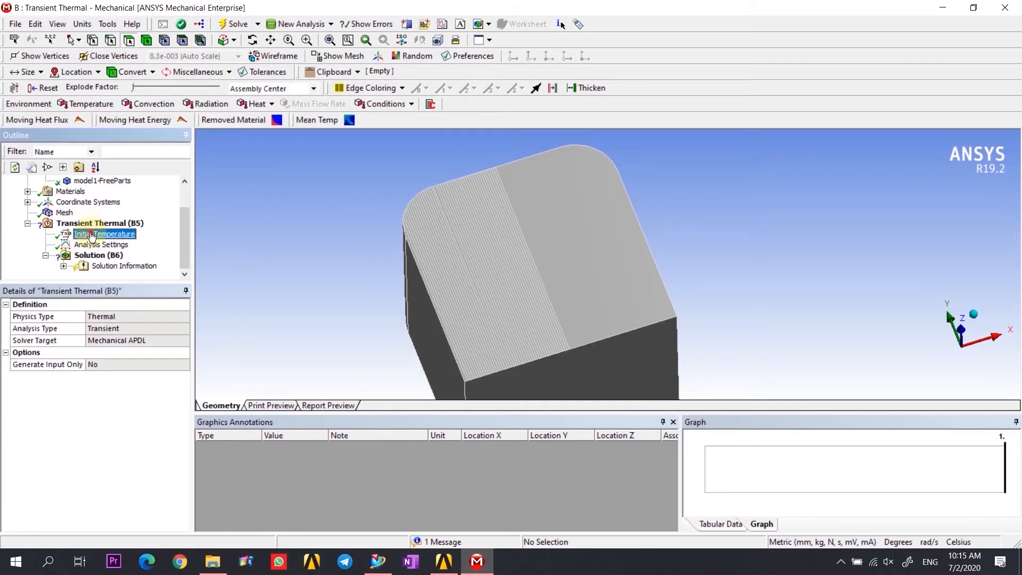
click(91, 234)
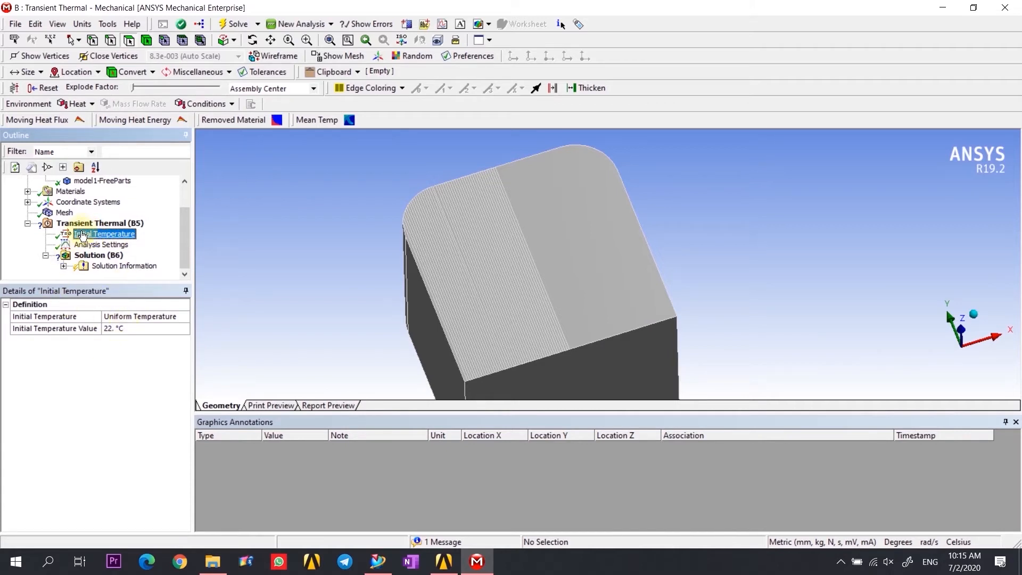
click(86, 224)
right_click(85, 229)
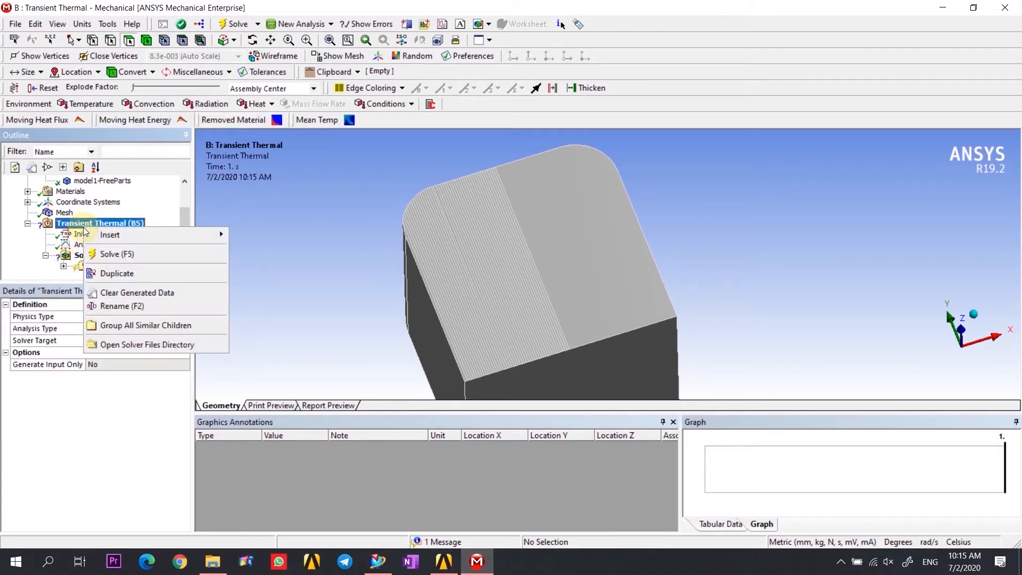
mouse_move(213, 235)
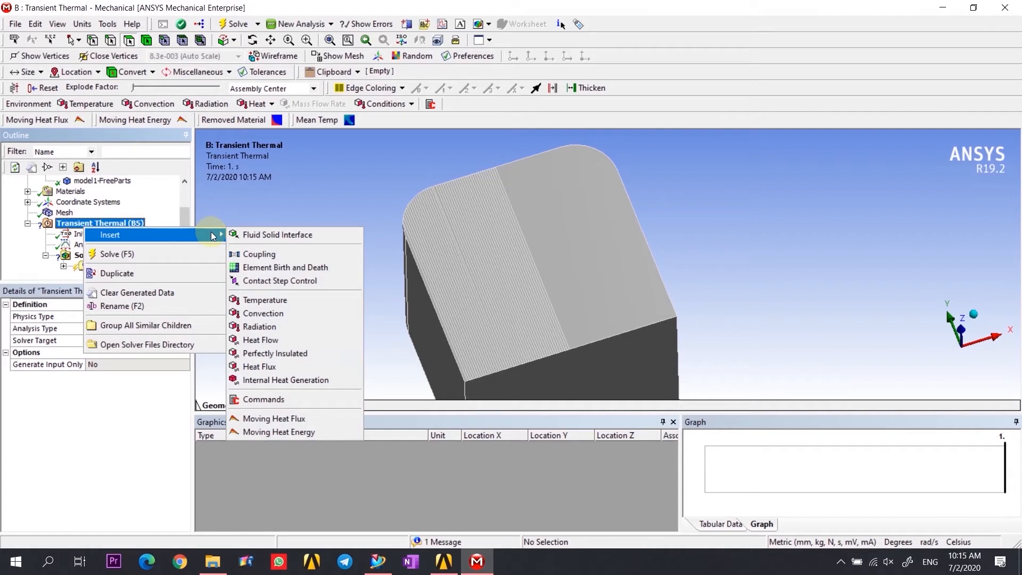
click(303, 314)
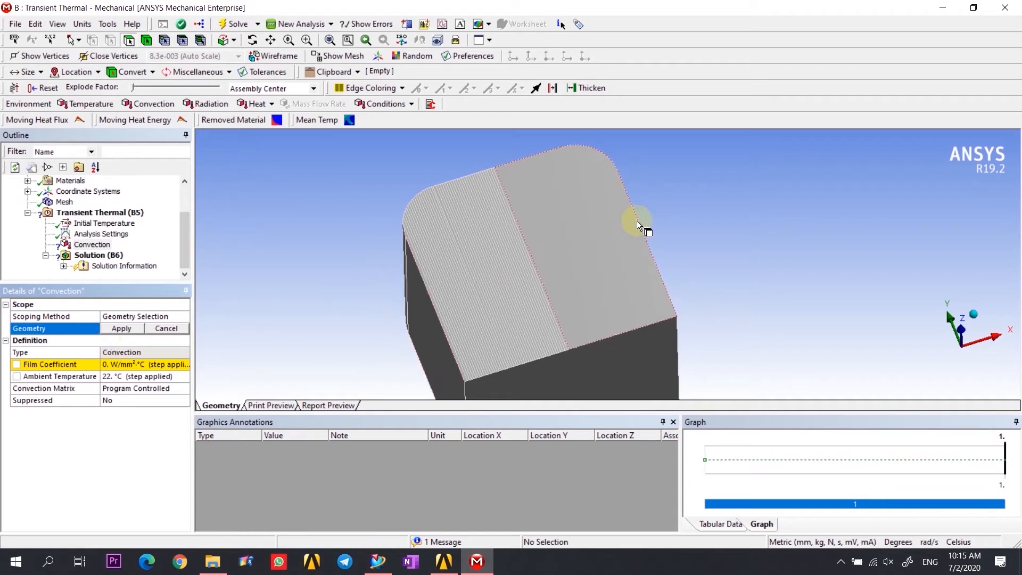
- Scope the Convection load to all outer faces of the block, including the strips, sides, rounded corners and the face opposite the strips
drag(669, 226, 429, 327)
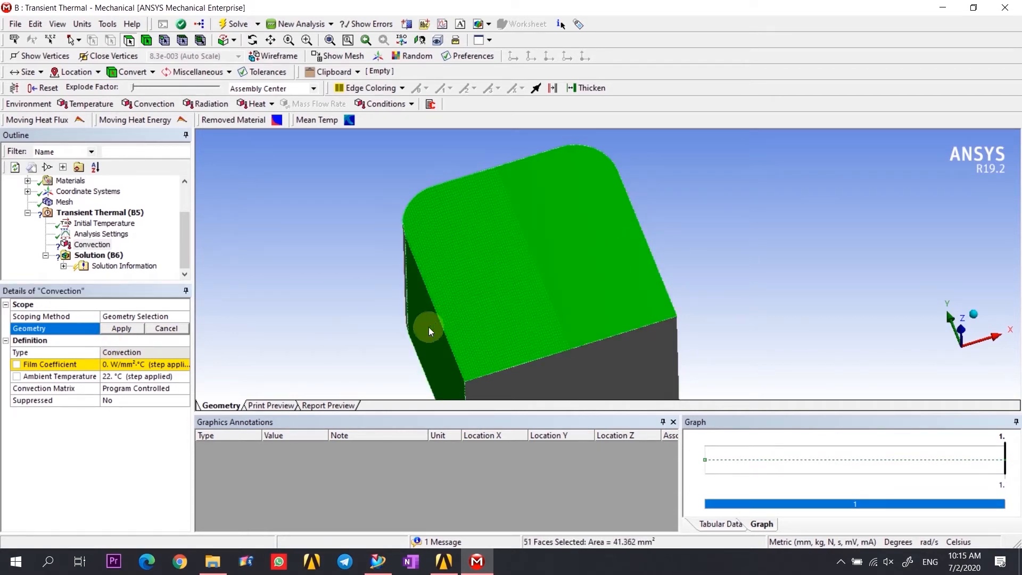
mouse_move(461, 369)
mouse_down()
mouse_move(569, 389)
mouse_move(814, 359)
mouse_up()
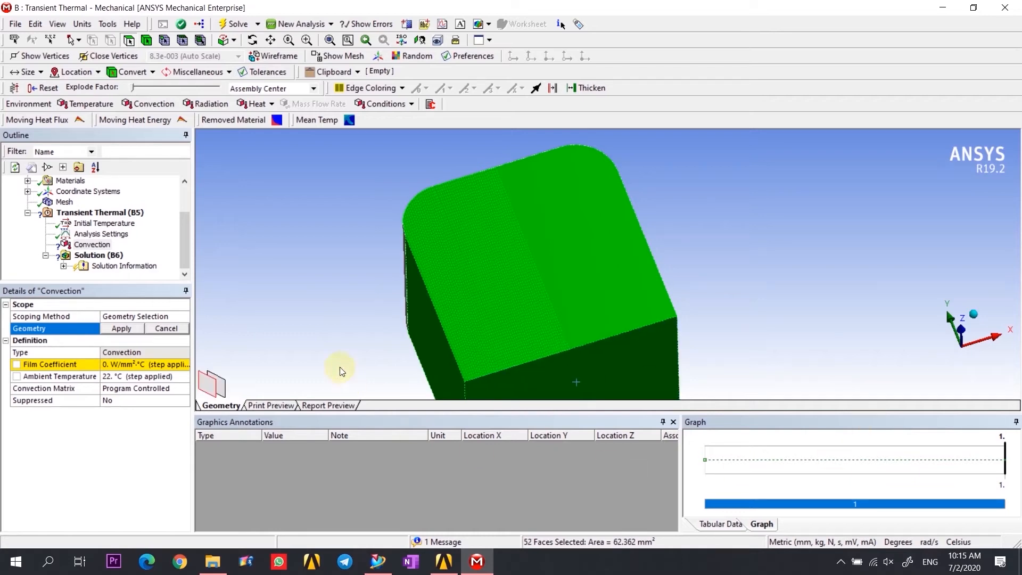
middle_drag(339, 234, 453, 342)
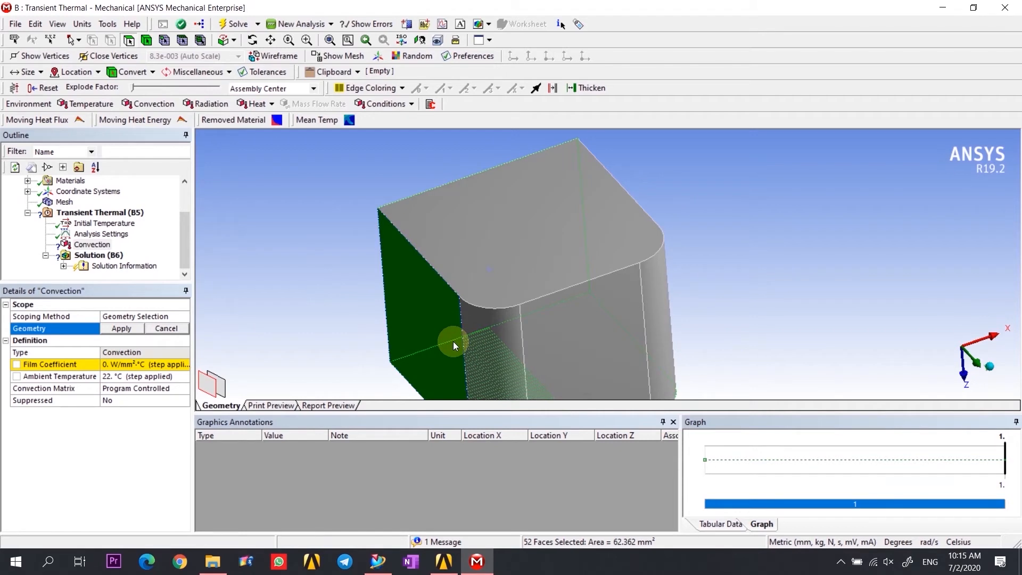
ctrl+click(467, 256)
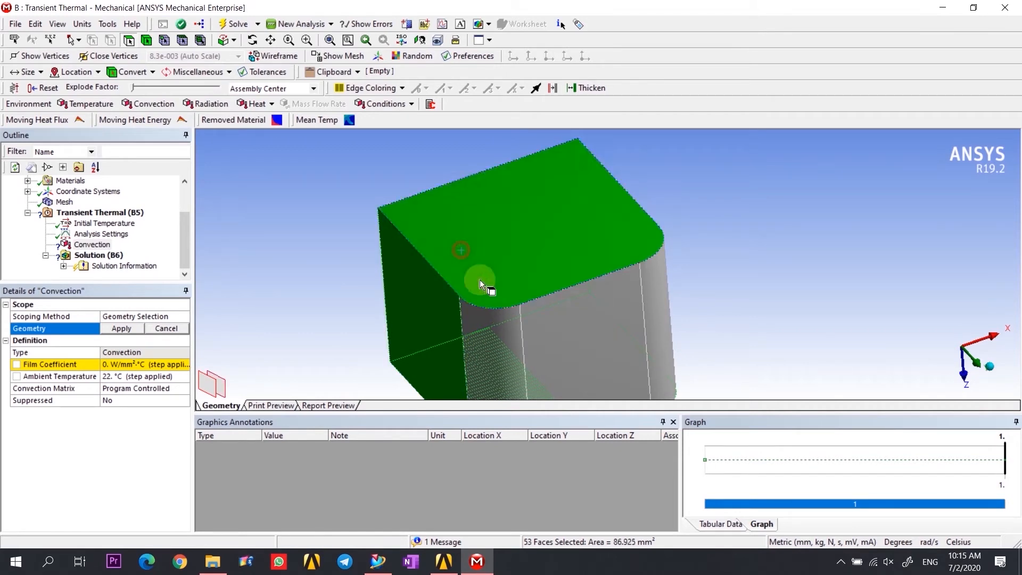
ctrl+click(497, 339)
ctrl+click(576, 339)
ctrl+click(659, 296)
middle_drag(659, 296, 744, 349)
ctrl+click(633, 328)
middle_drag(632, 328, 769, 318)
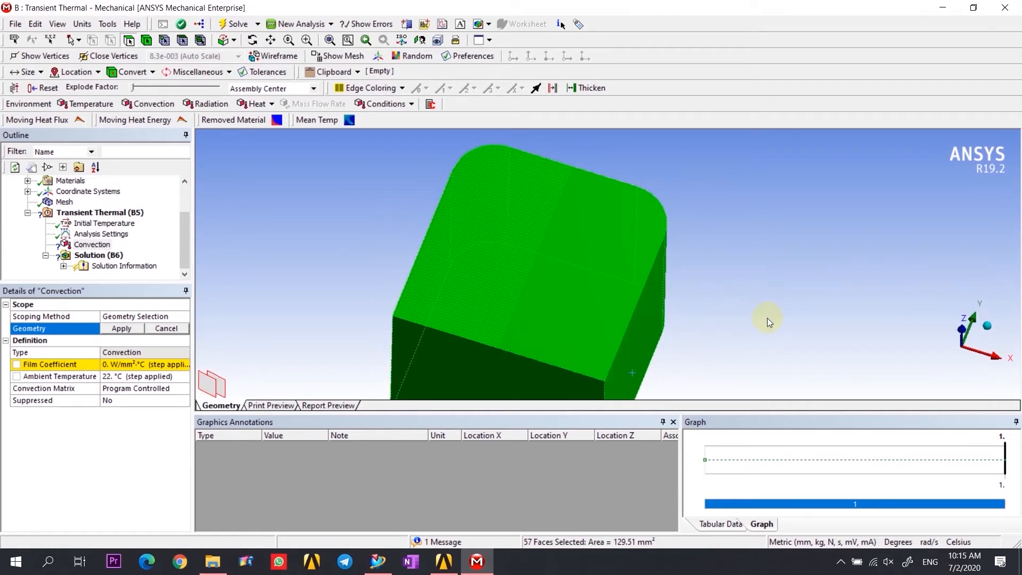
click(121, 329)
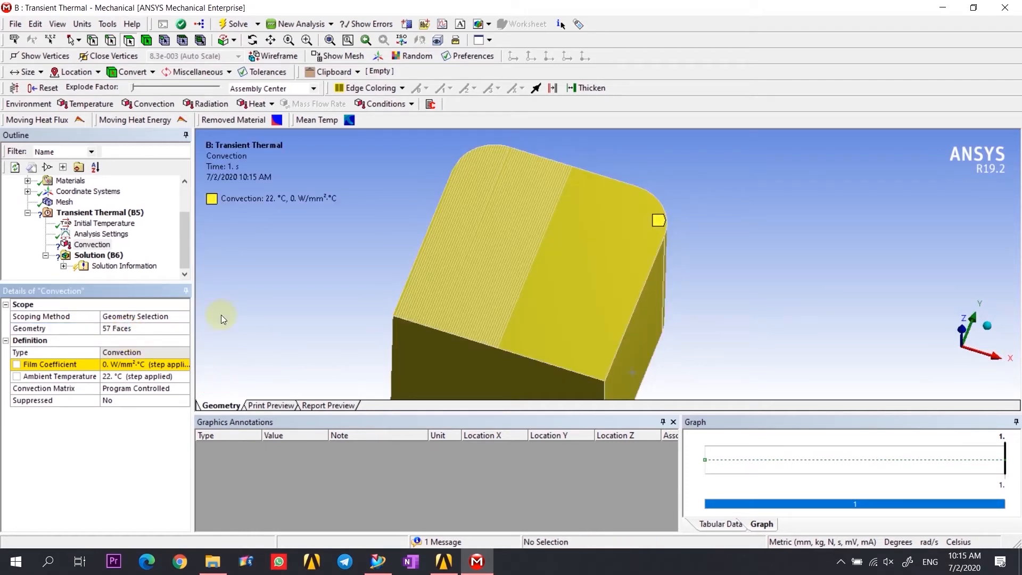
- Import the temperature-dependent Stagnant Air - Simplified Case data from Convection_Samples as the convection's Film Coefficient
click(151, 366)
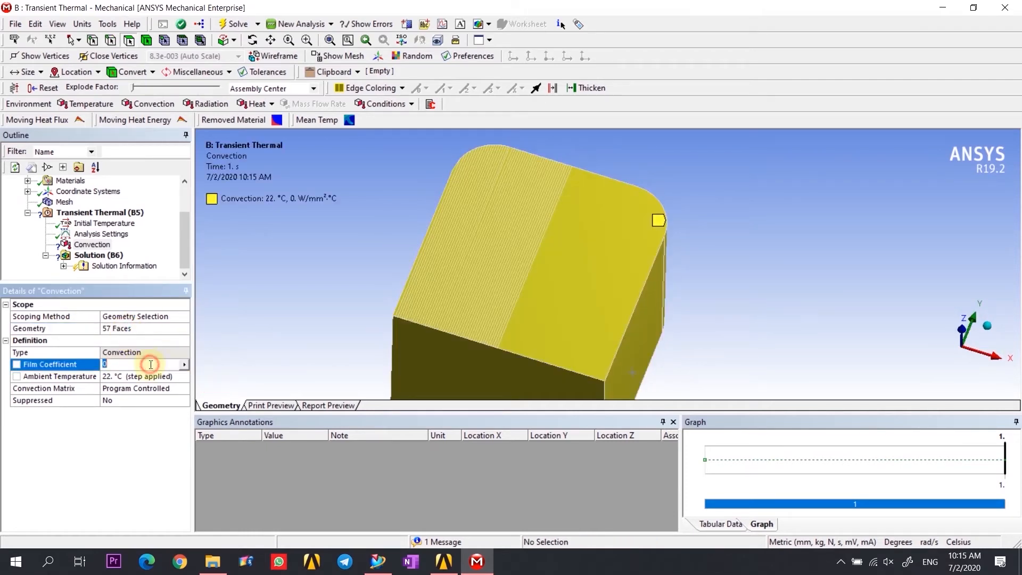
click(185, 365)
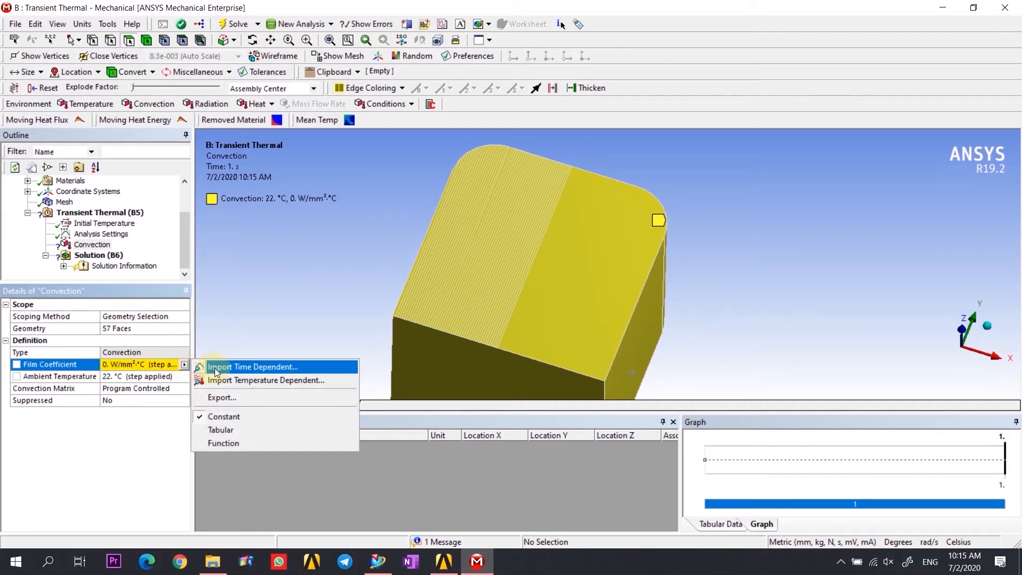
click(218, 380)
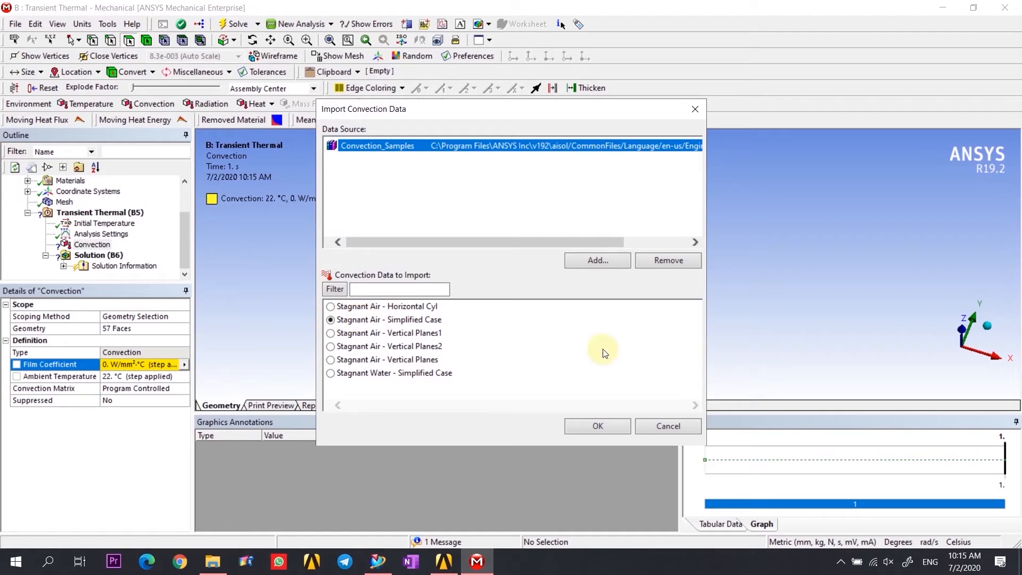
click(606, 430)
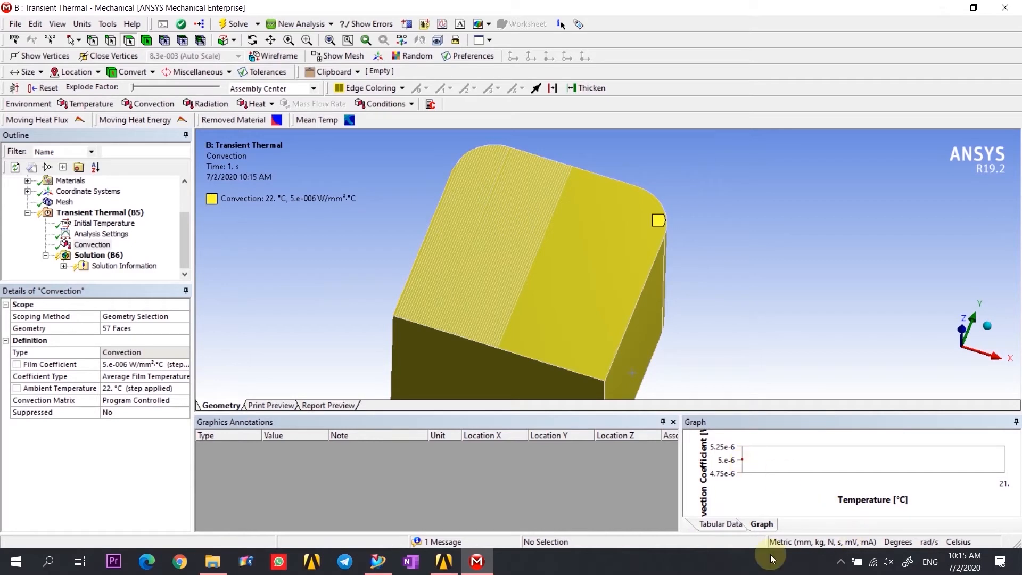
- Insert a Moving Heat Flux load under Transient Thermal (B5)
scroll(343, 271, down, 2)
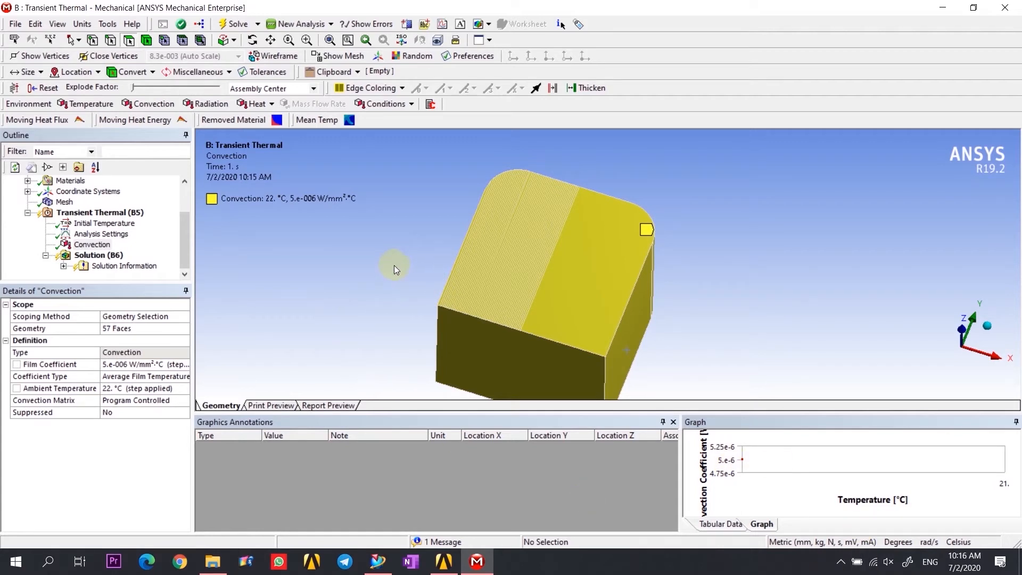
middle_drag(392, 265, 418, 295)
scroll(525, 296, up, 3)
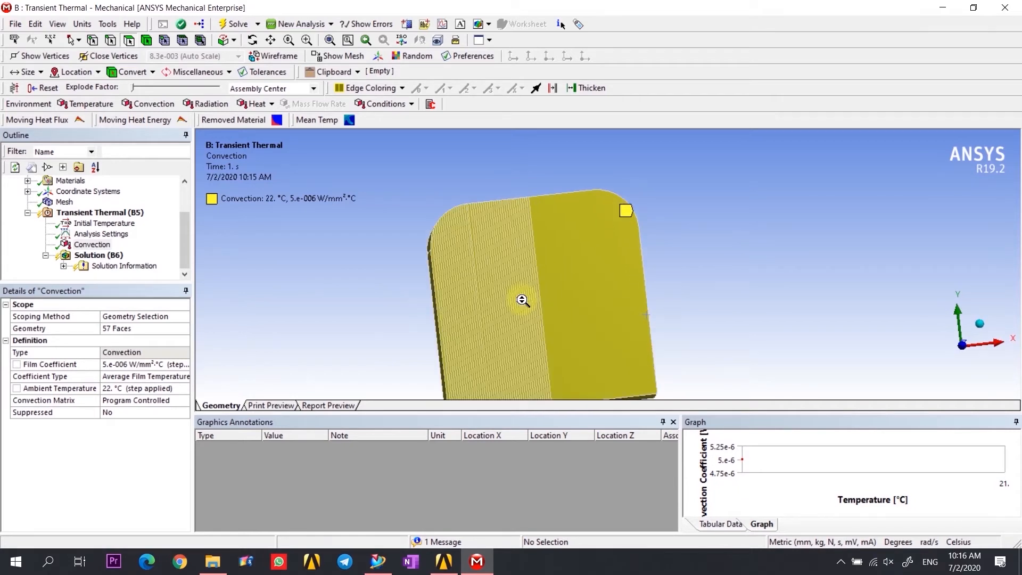
click(70, 218)
right_click(71, 215)
mouse_move(181, 226)
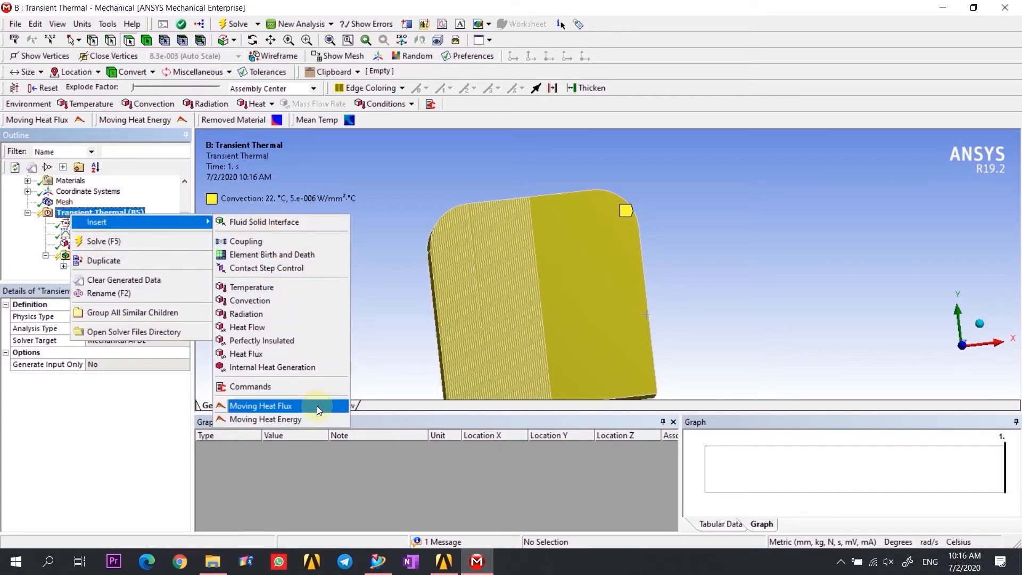
- Insert a Moving Heat Flux load under Transient Thermal and widen the outline and details area
click(317, 405)
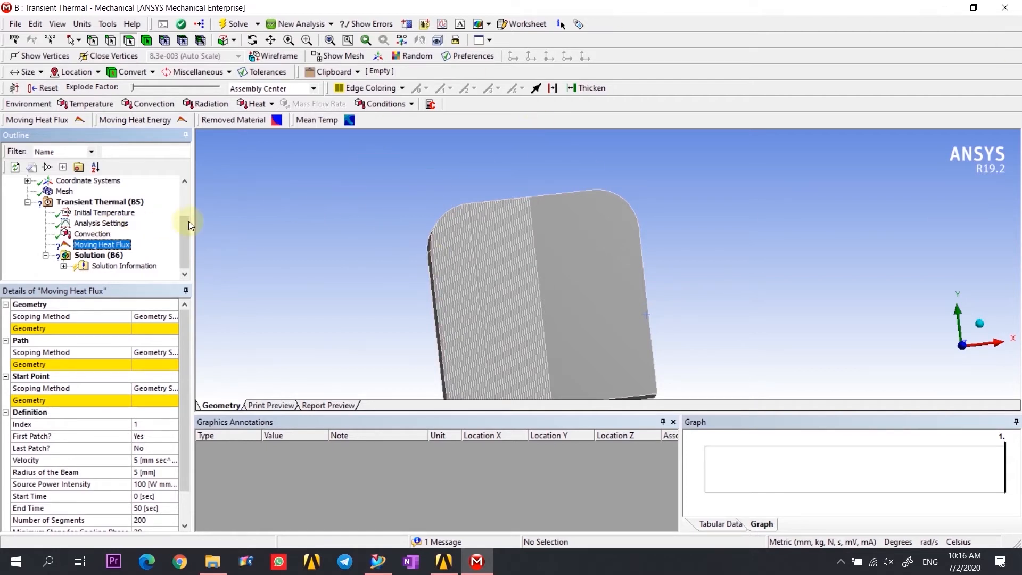
drag(193, 230, 247, 237)
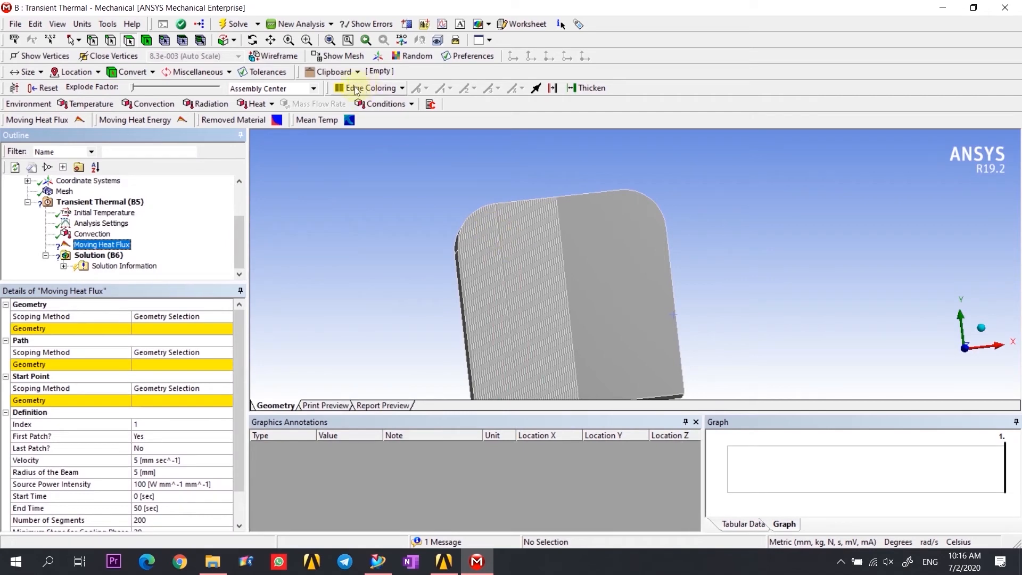
- Scope the moving heat flux to the 50 faces of the body's top surface, including all narrow strips but excluding the side face
click(271, 40)
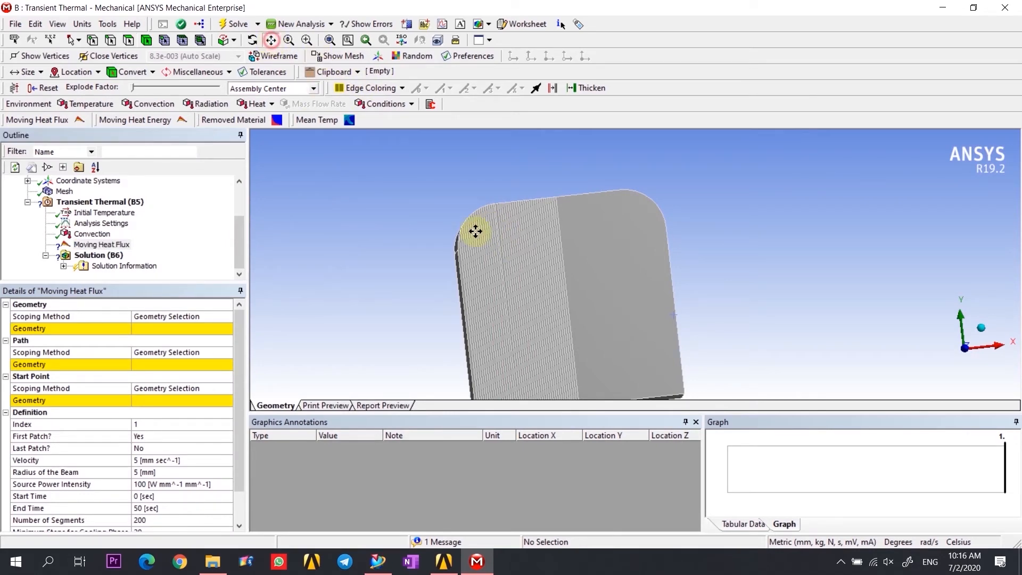
drag(543, 319, 495, 262)
scroll(463, 283, up, 4)
drag(405, 276, 522, 288)
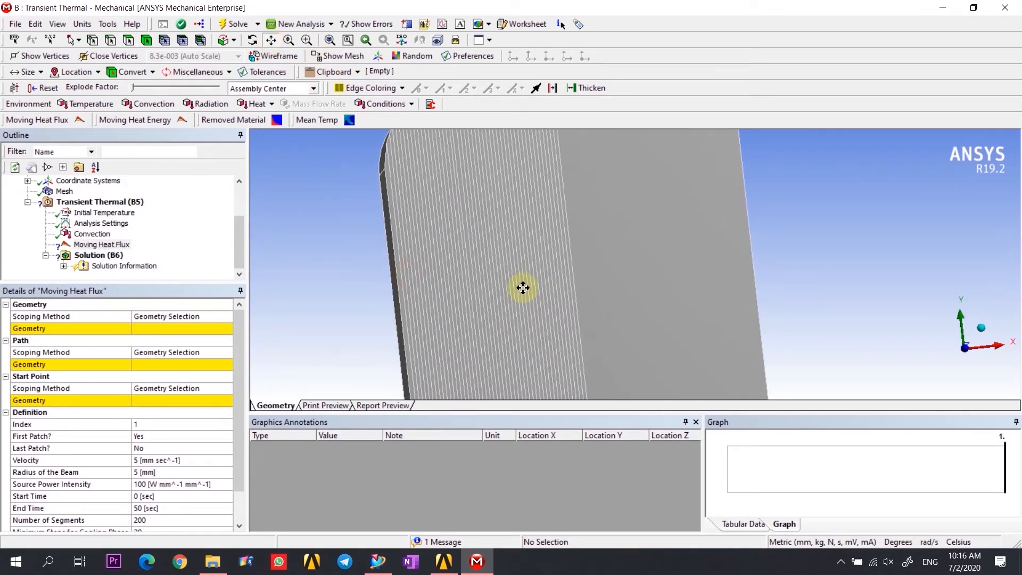
click(138, 328)
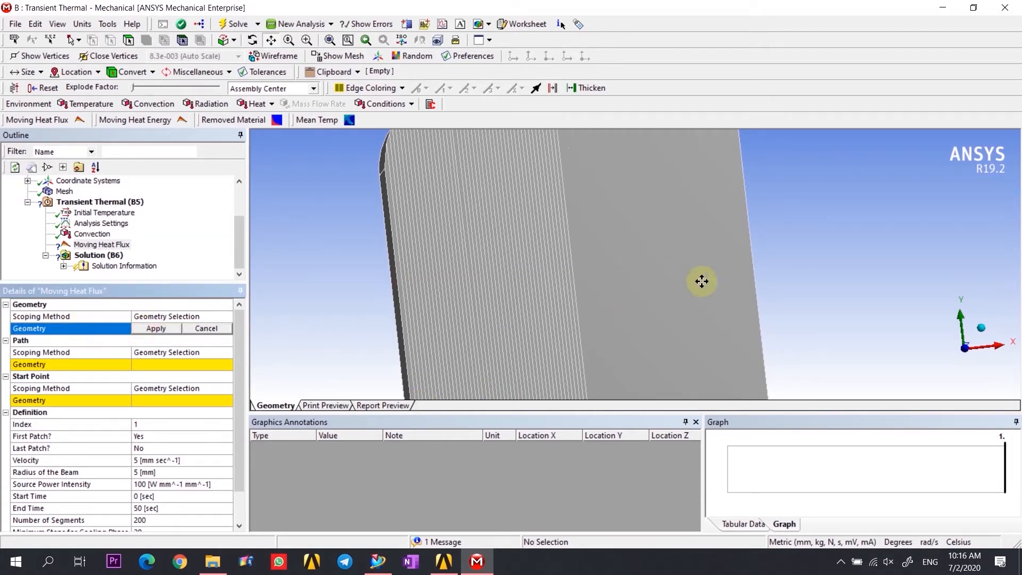
click(127, 40)
drag(685, 230, 461, 225)
ctrl+click(387, 233)
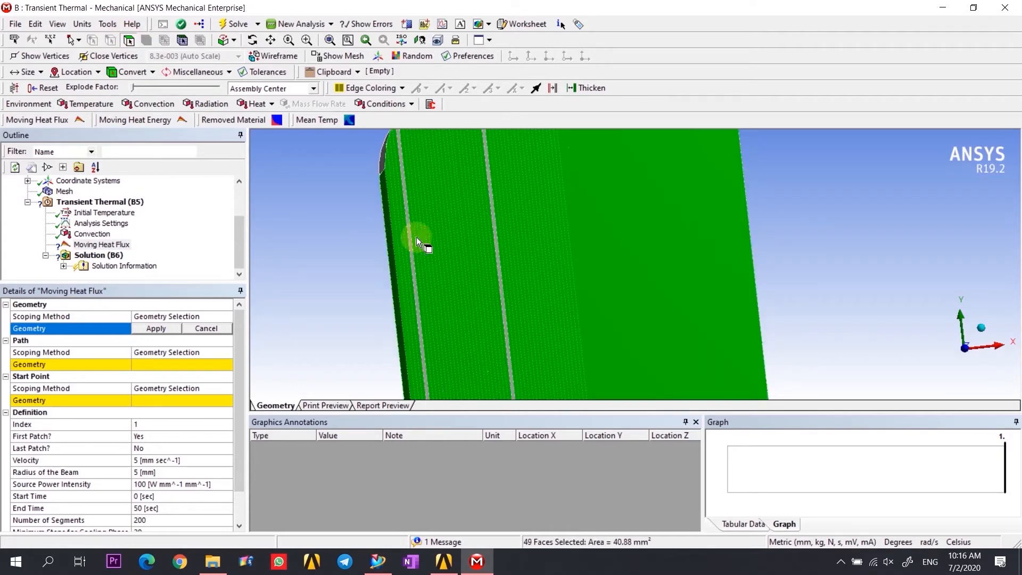
ctrl+click(414, 238)
ctrl+click(500, 244)
middle_drag(282, 251, 379, 237)
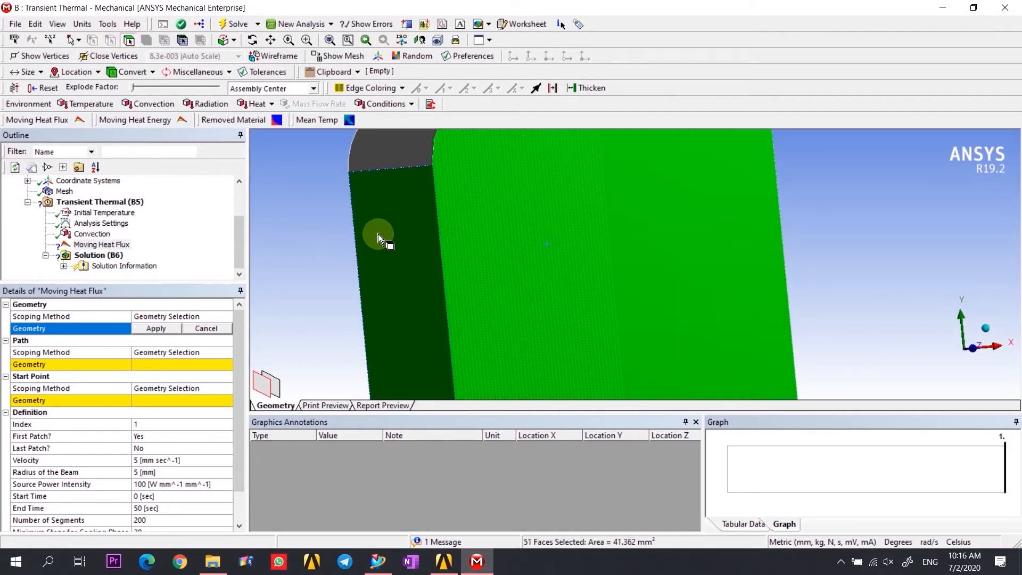
ctrl+click(401, 237)
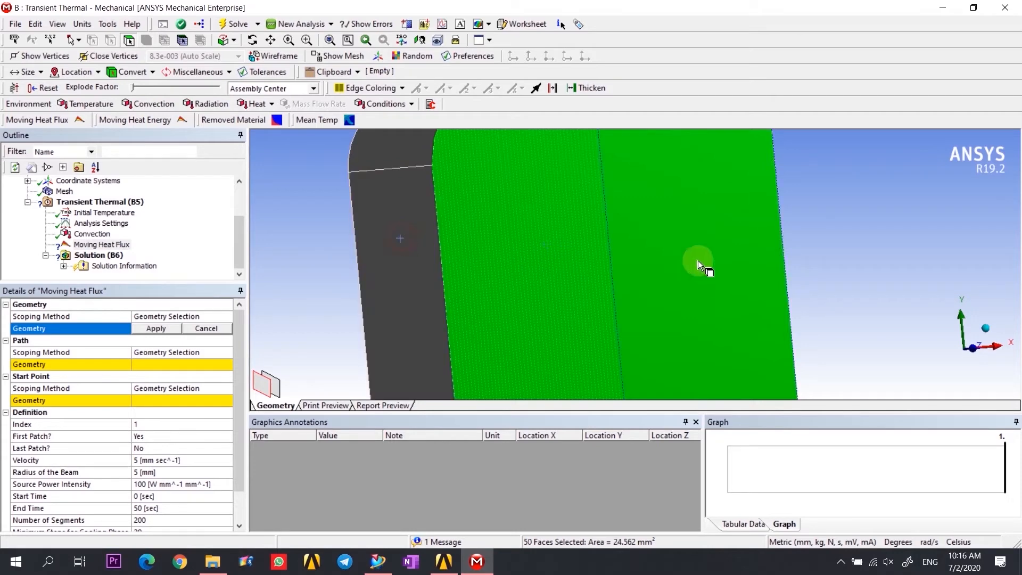
mouse_move(813, 196)
middle_down()
mouse_move(754, 212)
mouse_move(759, 183)
mouse_move(781, 201)
middle_up()
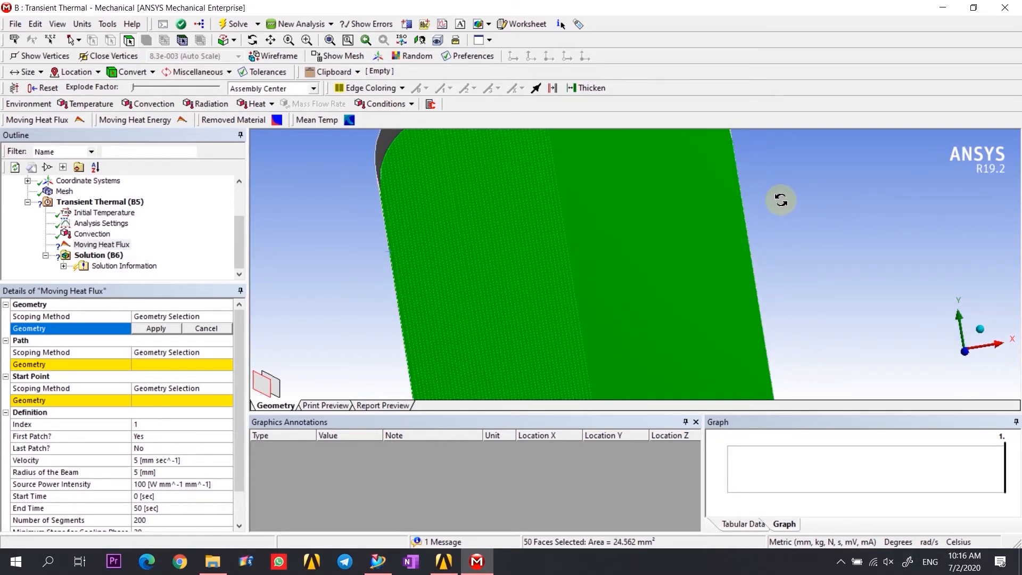
click(153, 328)
- Assign the long edge of the outermost narrow strip beside the side face as the moving heat flux path
click(139, 364)
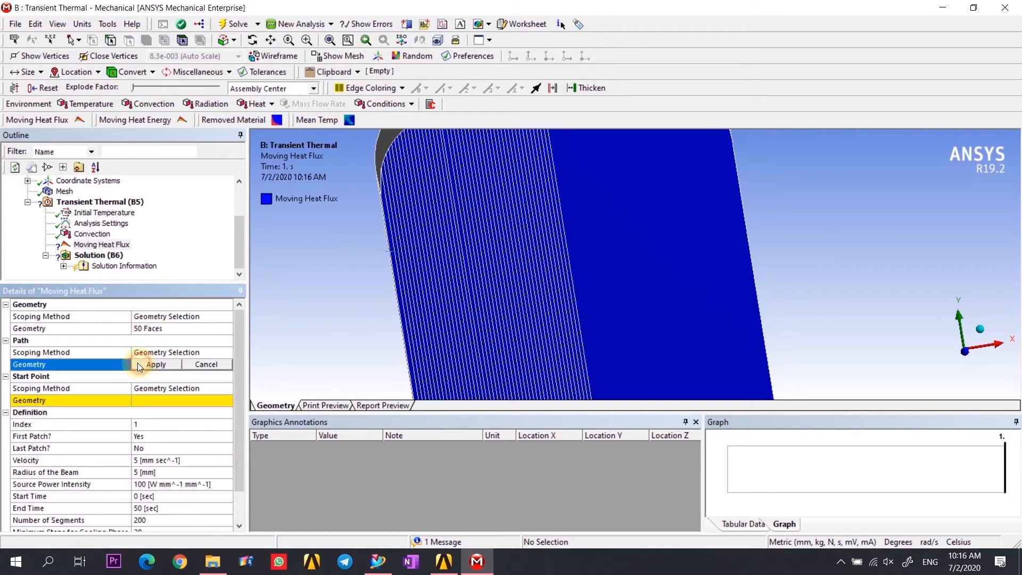
click(400, 277)
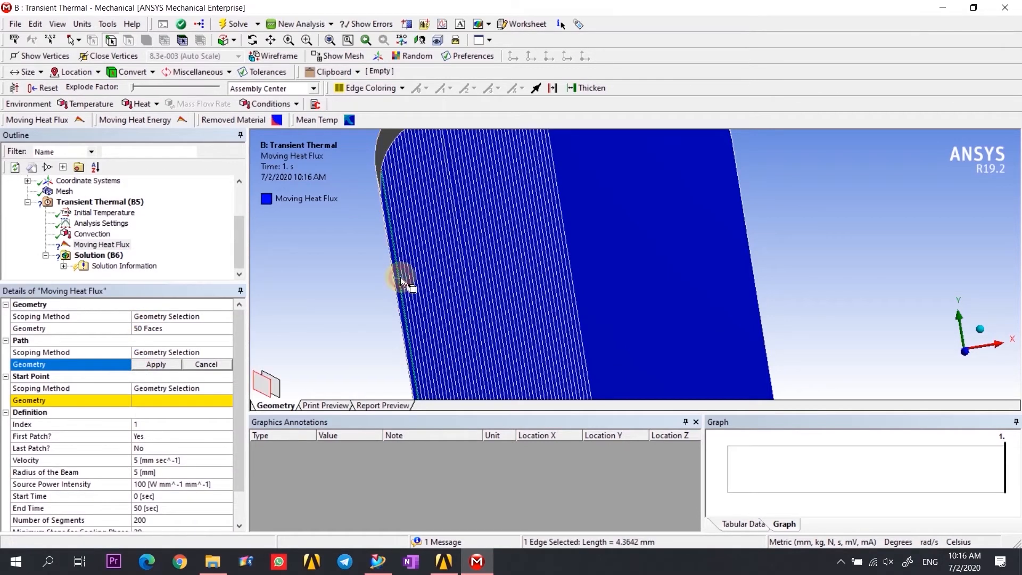
click(155, 363)
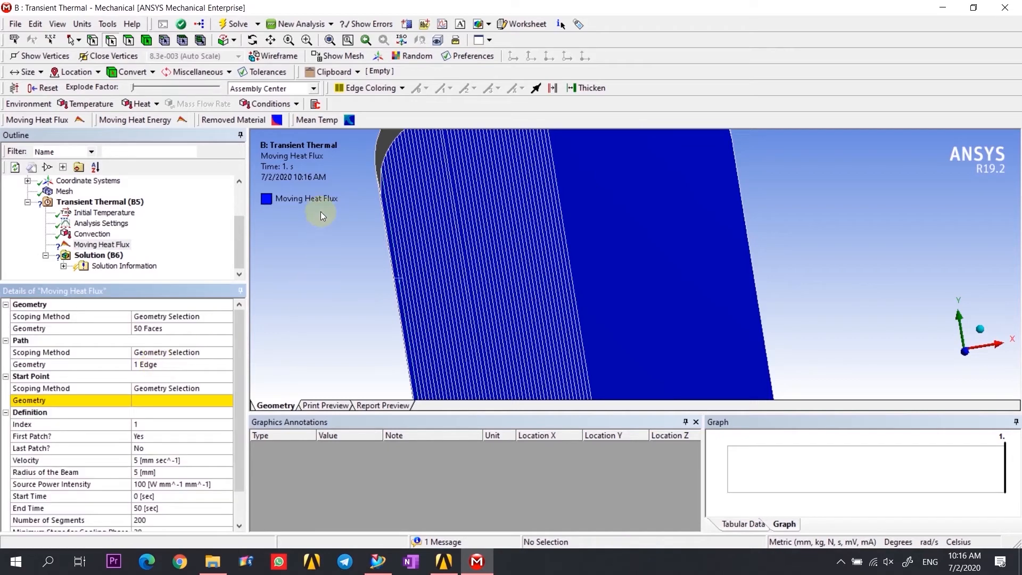
- Assign the vertex at the path edge's upper end, where the rounded corner begins, as the heat flux start point
scroll(320, 212, down, 2)
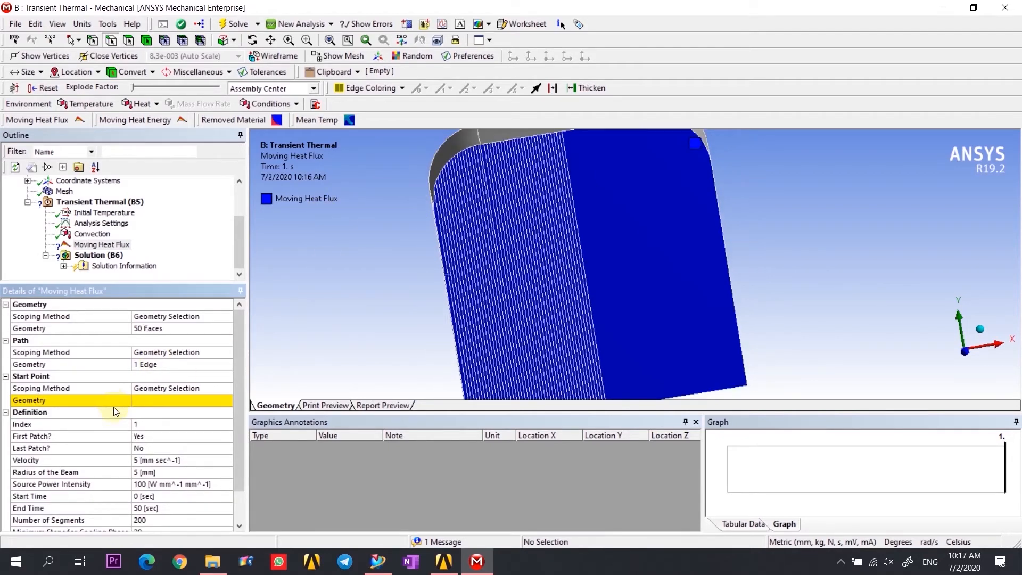
click(140, 400)
scroll(433, 196, up, 3)
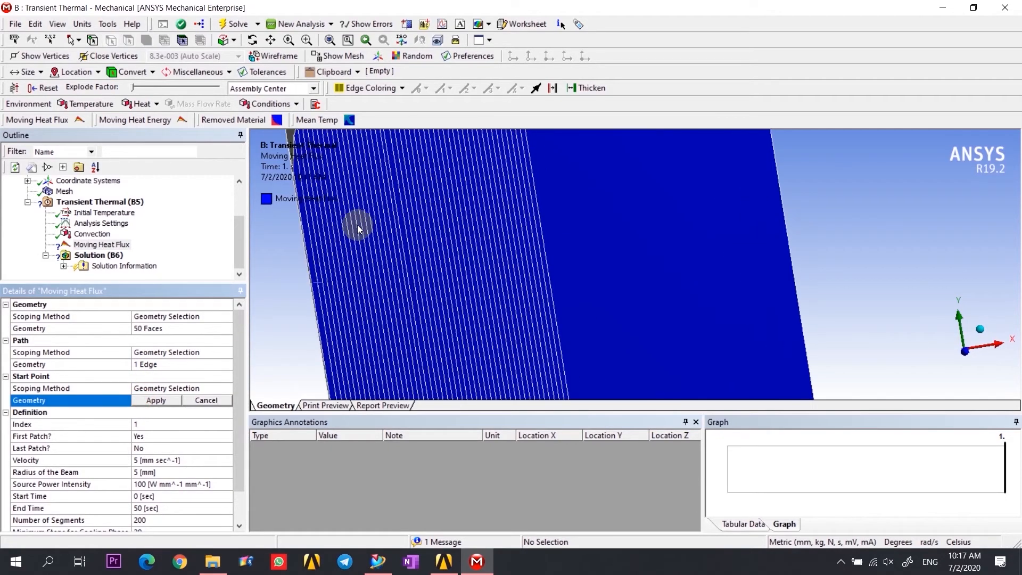
click(271, 40)
drag(365, 221, 479, 336)
drag(396, 274, 384, 278)
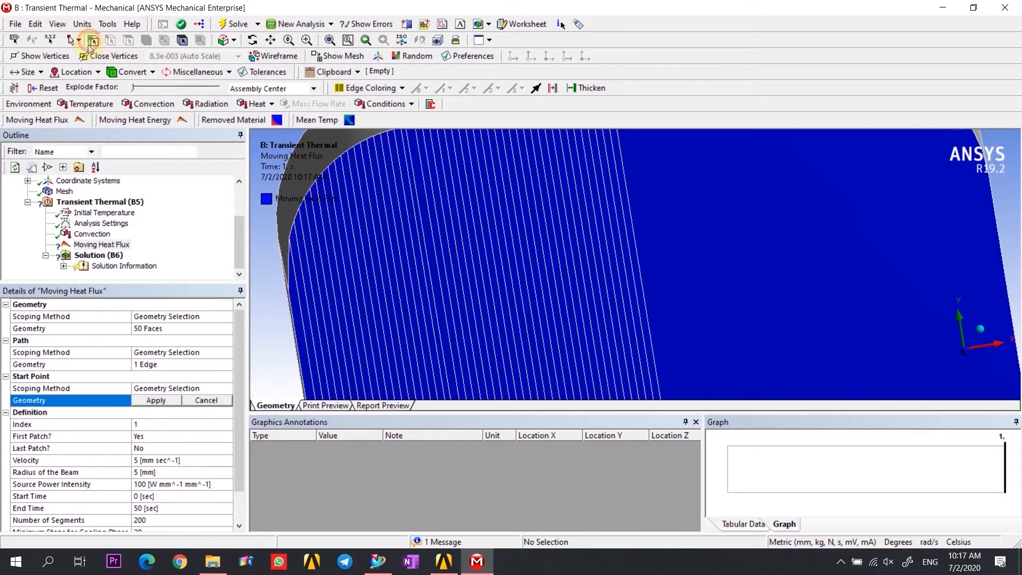
click(289, 238)
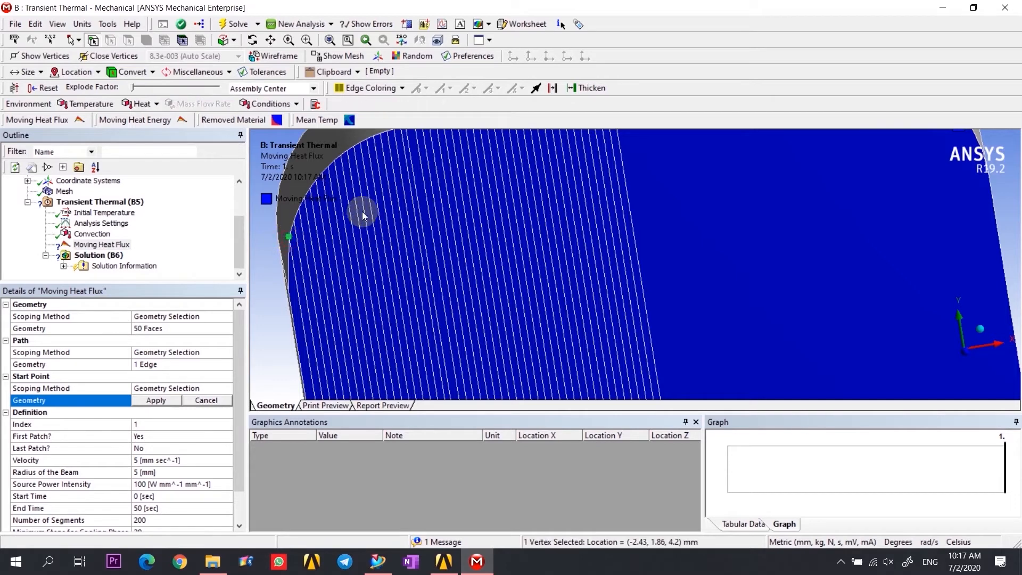
click(154, 401)
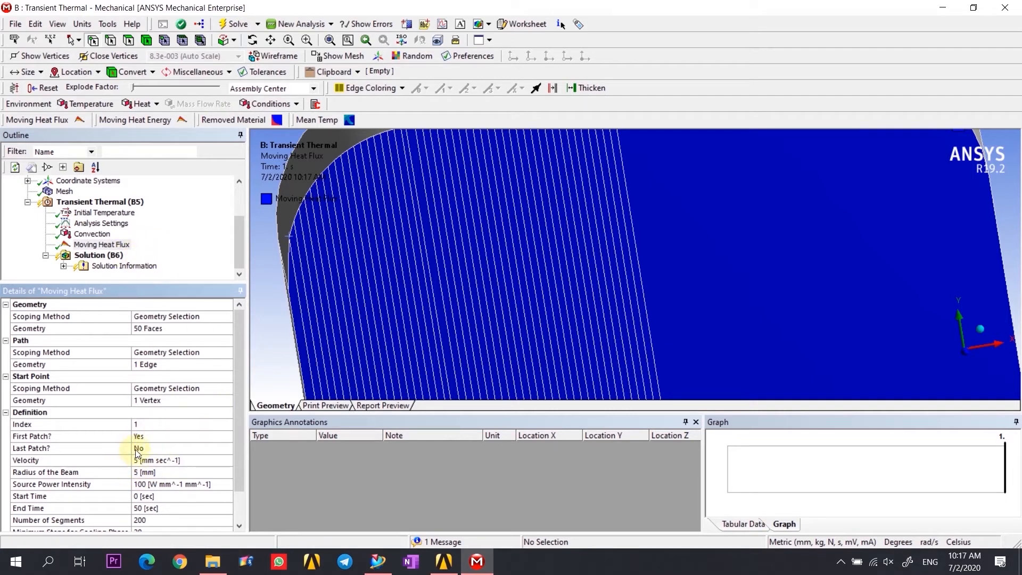
- Set the moving heat flux velocity to 9000 mm/s and the radius of the beam to 0.1 mm
scroll(140, 425, down, 1)
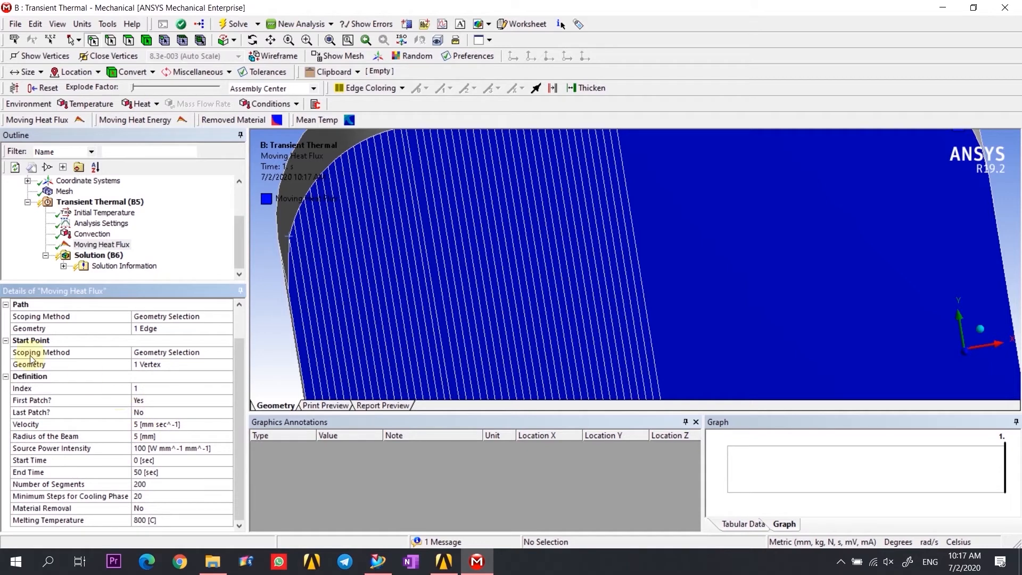
click(179, 426)
text(9000)
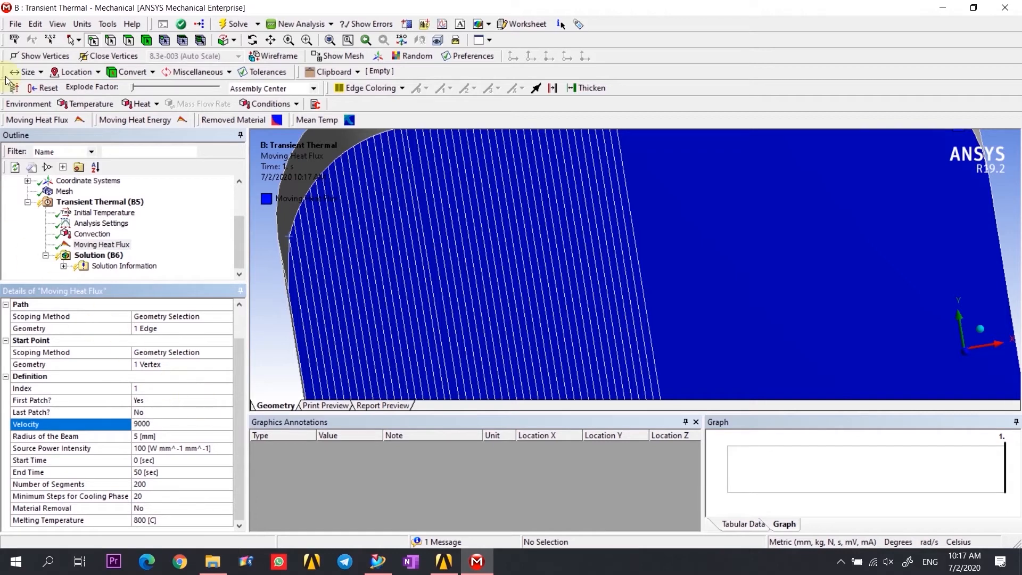
click(146, 437)
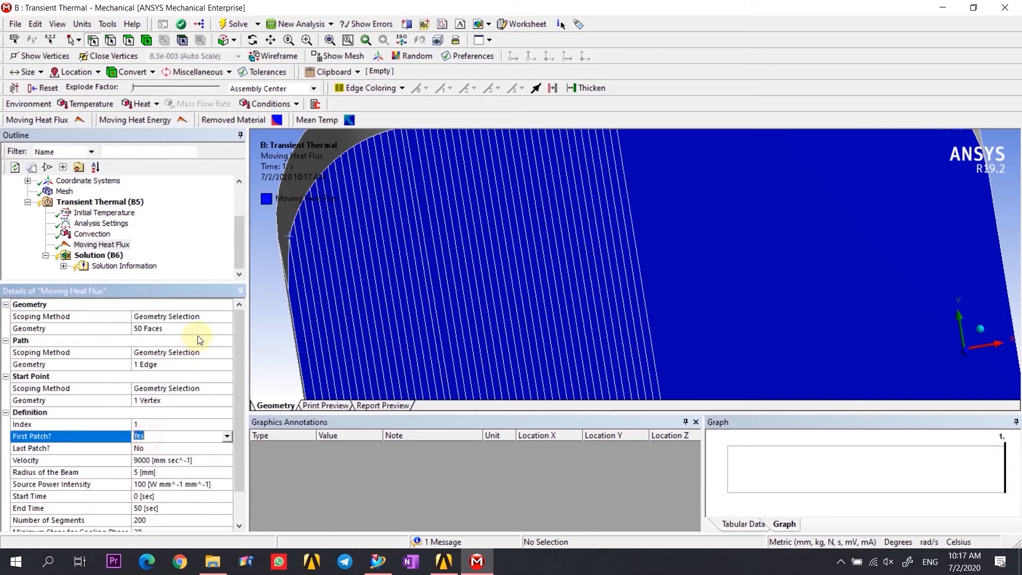
click(143, 473)
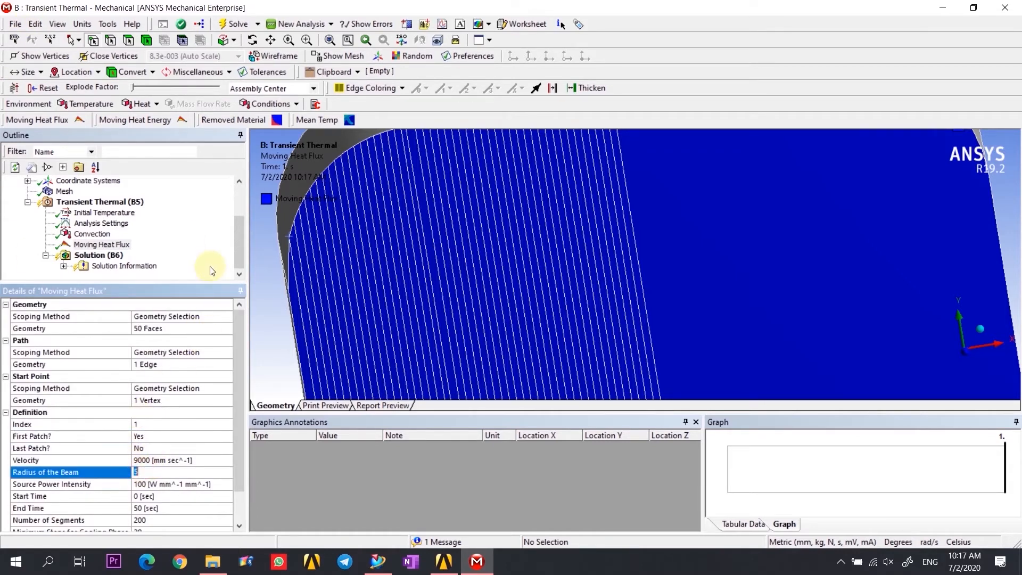
text(0.1)
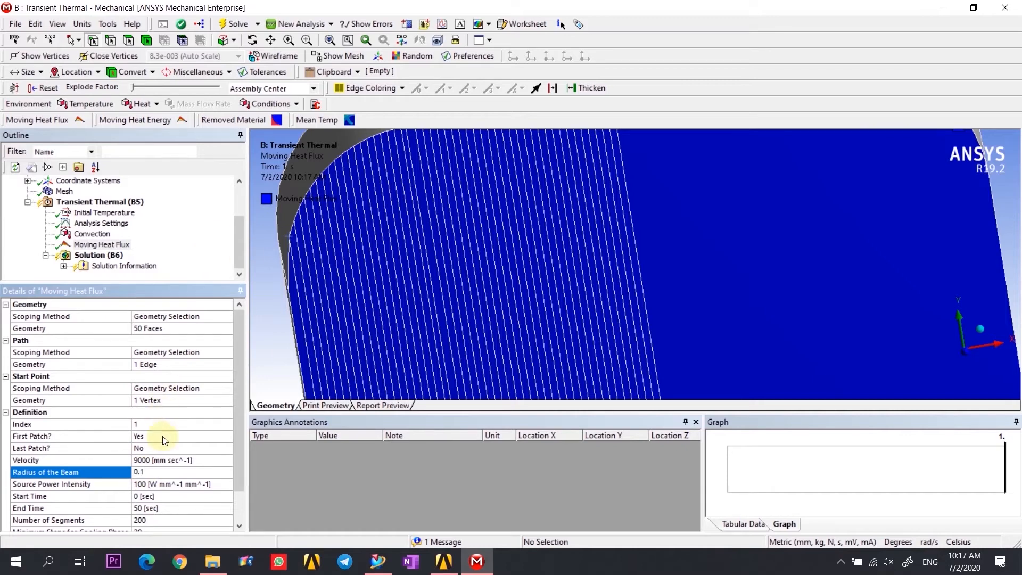
- Compute the beam area for the source power intensity in Calculator as 3.14 × 0.1 × 0.1
click(152, 484)
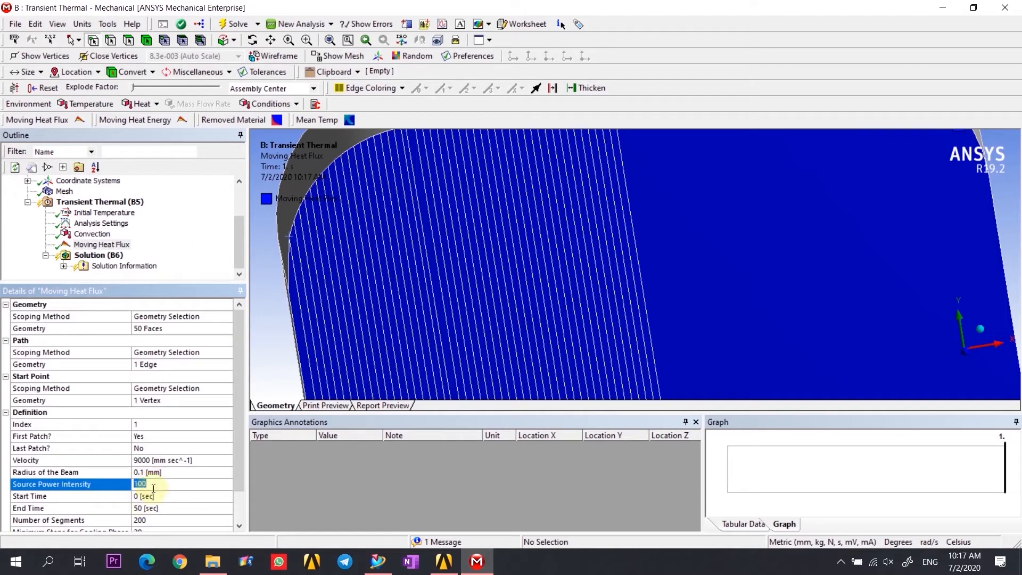
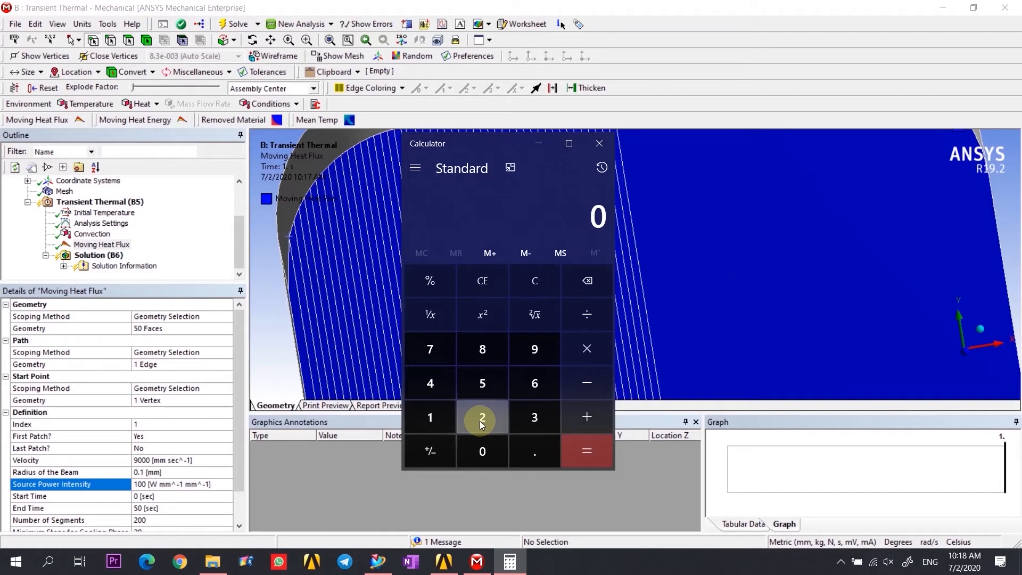
click(534, 417)
click(535, 452)
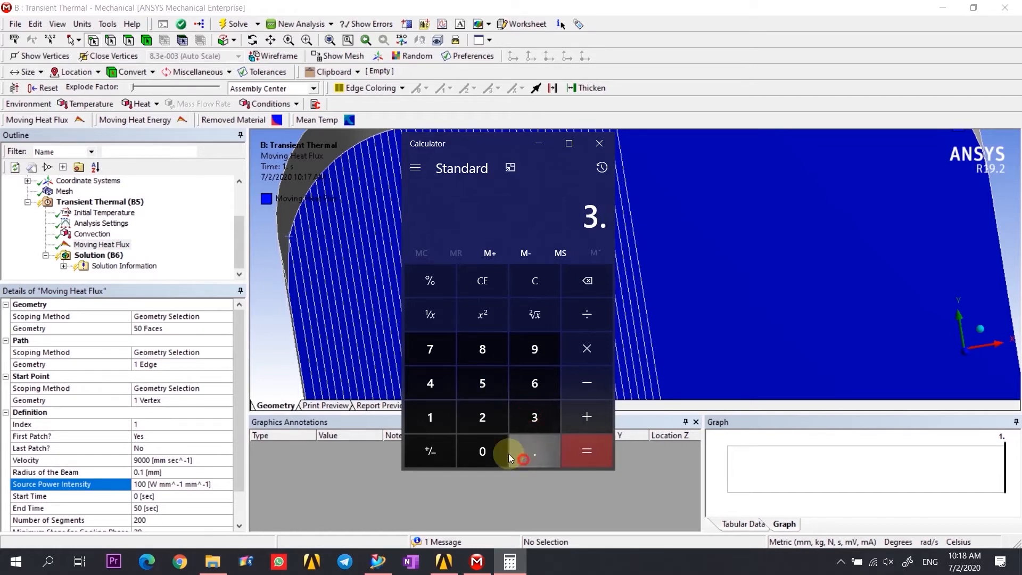
click(434, 420)
click(429, 392)
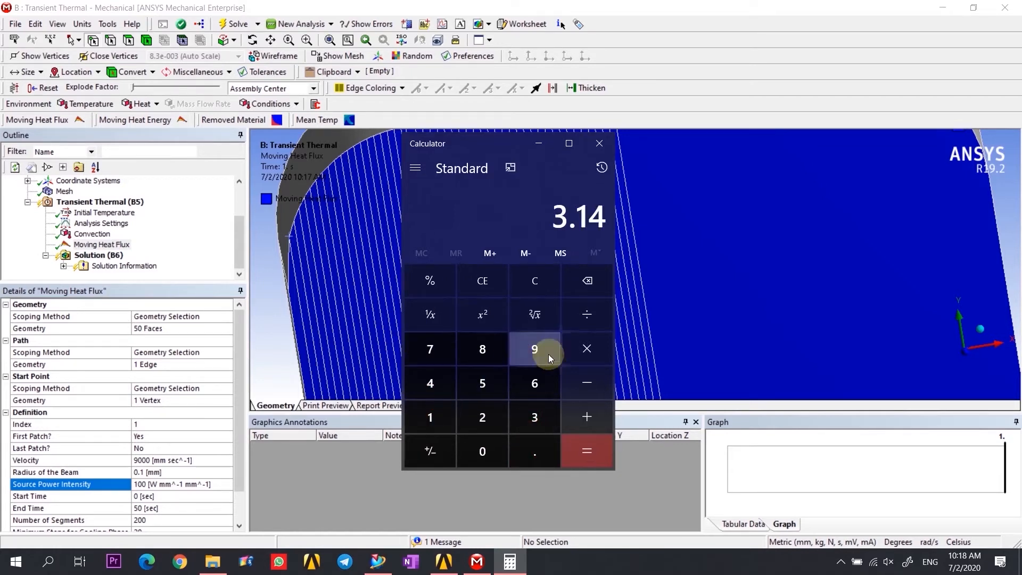
click(585, 350)
click(479, 450)
key(.)
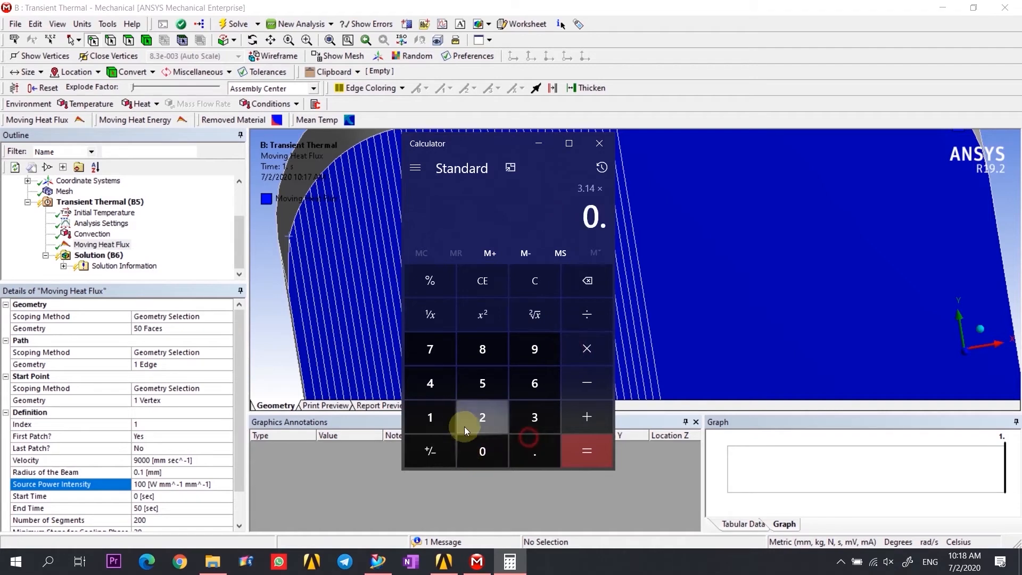
click(430, 418)
click(586, 350)
click(483, 451)
click(534, 451)
click(432, 421)
click(588, 450)
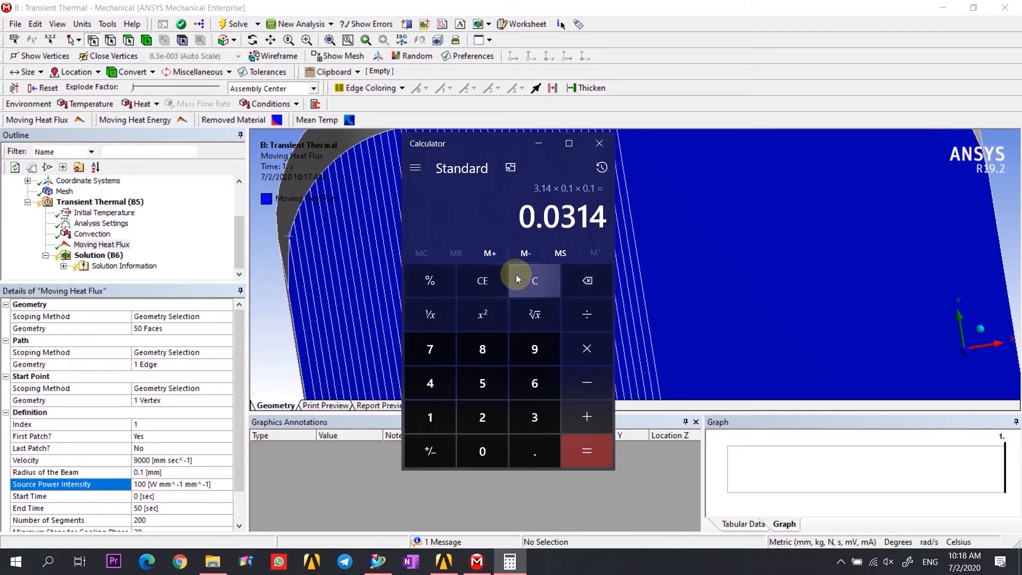
- Clear the calculation and divide the power of 40 by the beam area of 0.0314
click(484, 288)
click(433, 383)
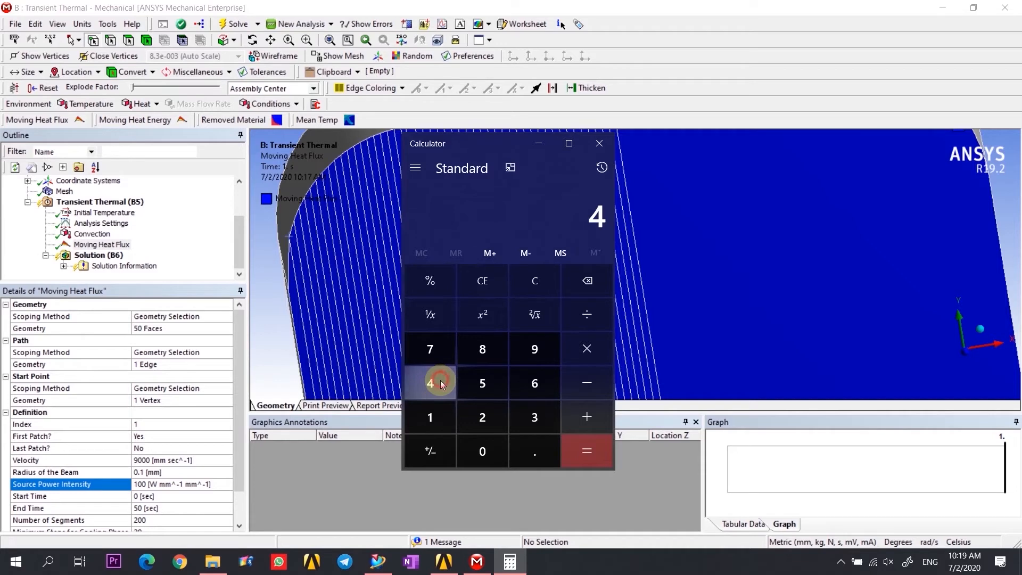
click(474, 443)
click(585, 314)
click(493, 451)
click(533, 448)
click(486, 455)
click(534, 417)
click(429, 417)
click(431, 383)
click(587, 452)
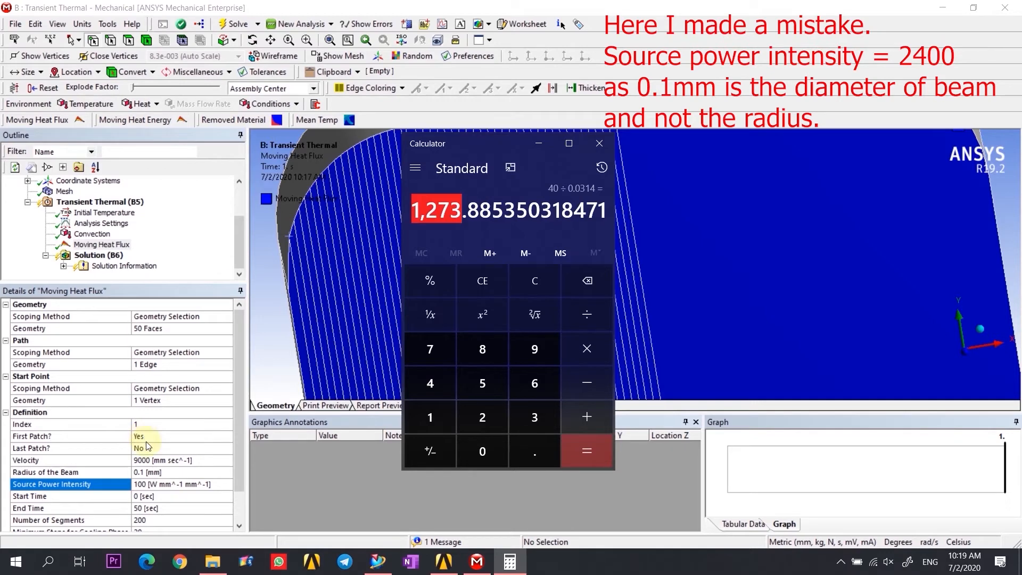
- Set the moving heat flux's source power intensity to 1200 W/mm²
click(158, 484)
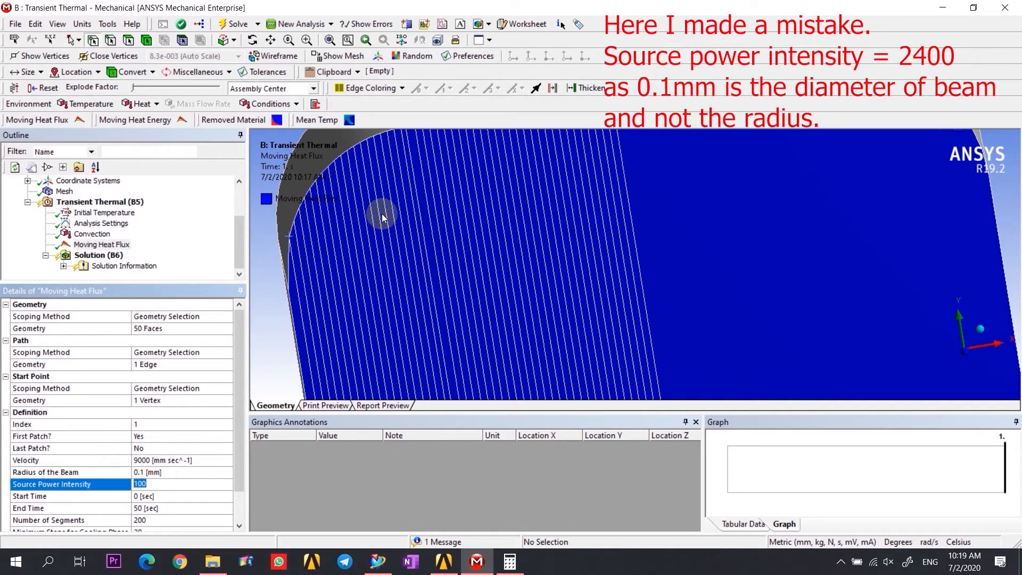
text(12)
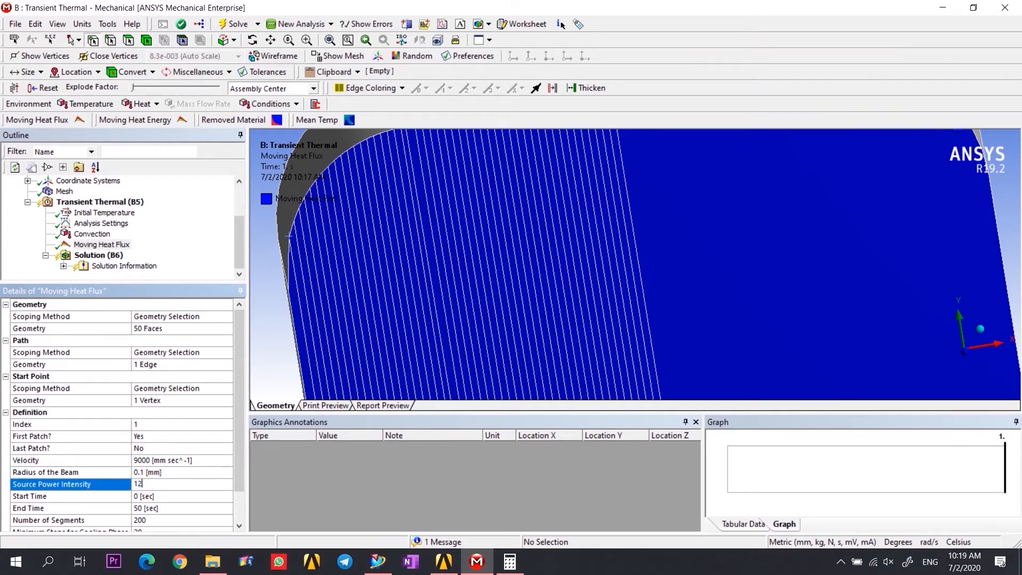
text(00)
key(Return)
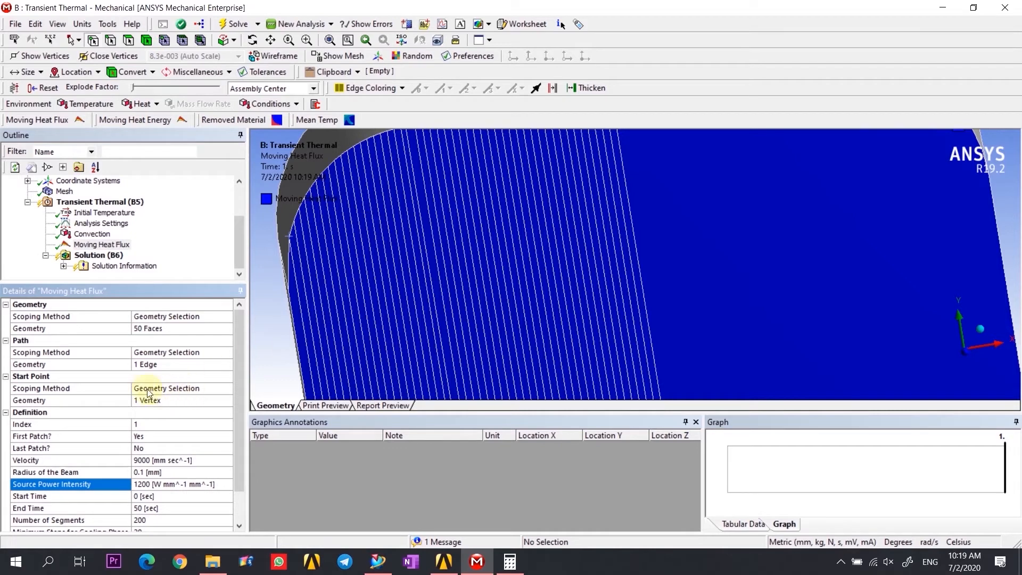
- Switch to NX and measure the distance between the two ends of the outermost strip's dividing edge on the top face
scroll(100, 415, down, 1)
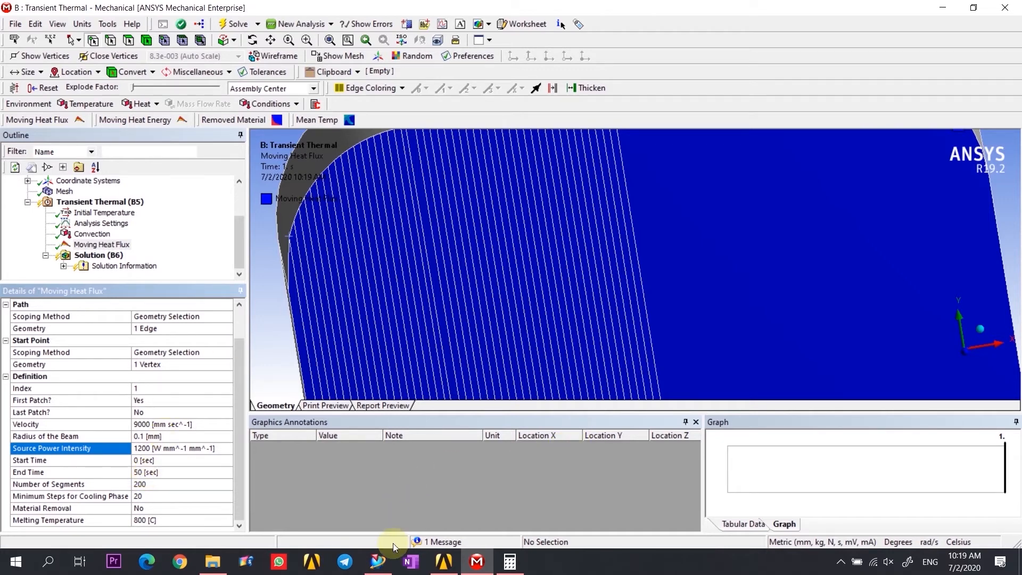
click(377, 561)
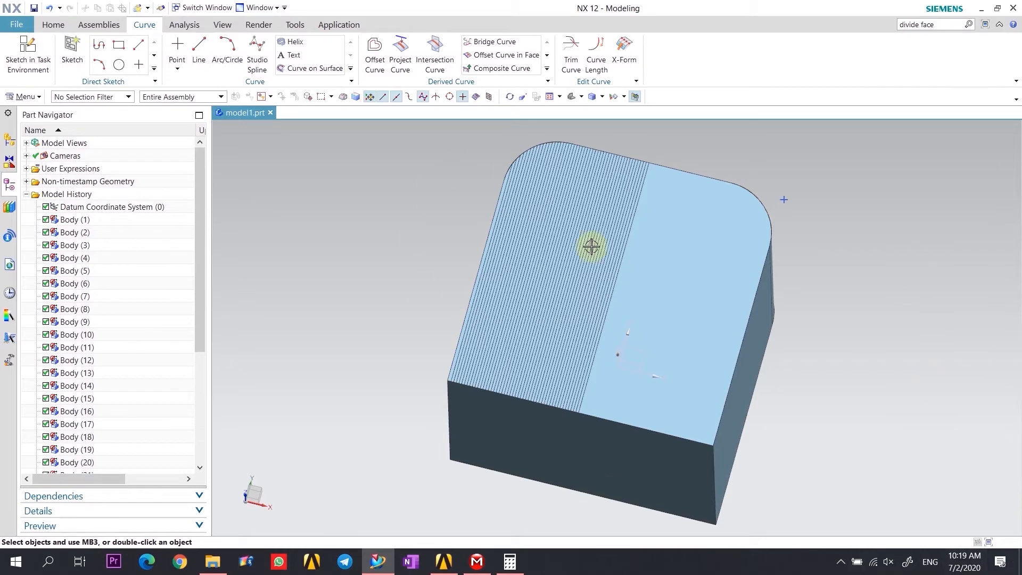
scroll(495, 243, up, 5)
scroll(529, 314, down, 4)
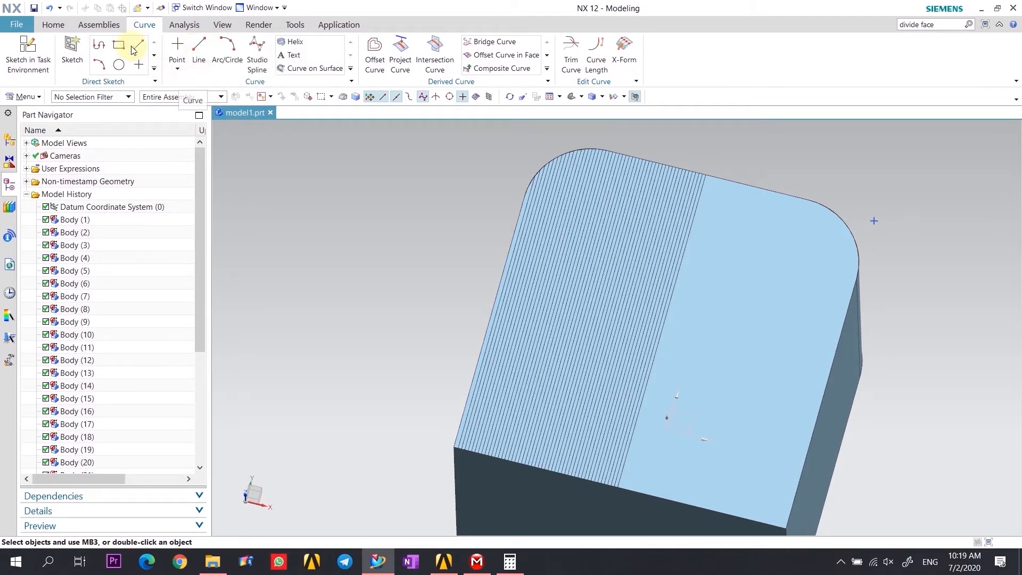
click(184, 24)
click(20, 49)
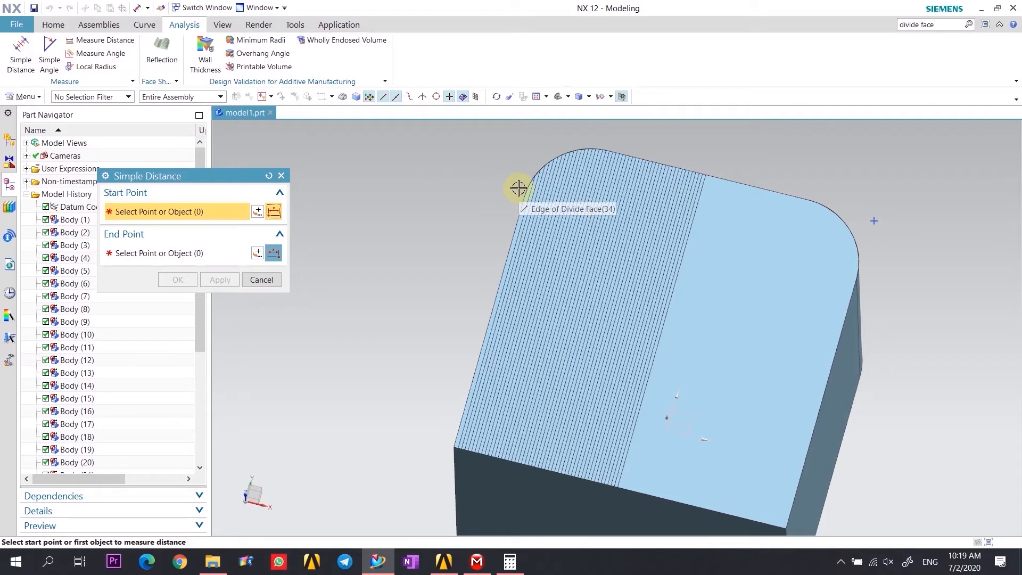
scroll(524, 170, down, 3)
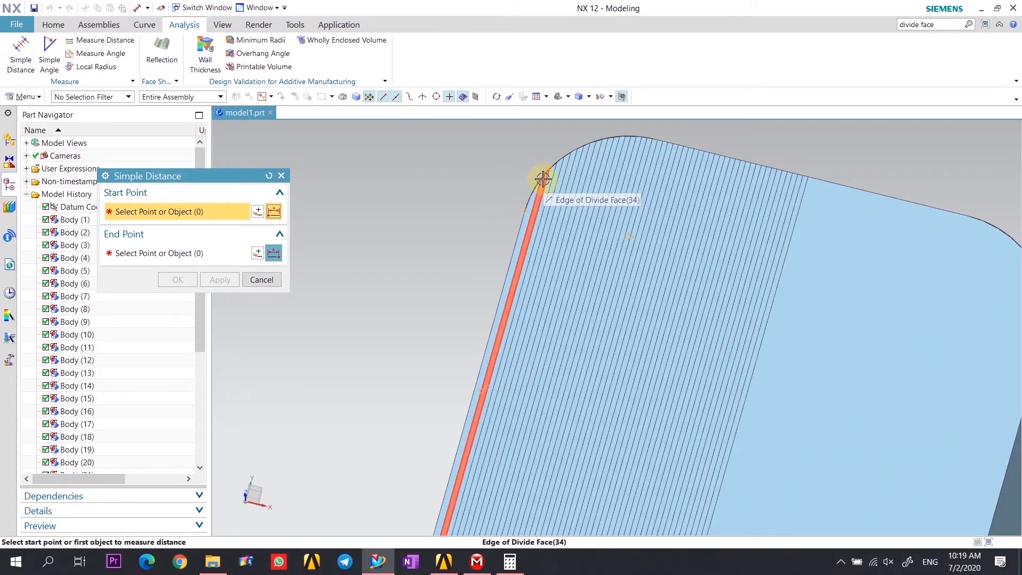
click(540, 179)
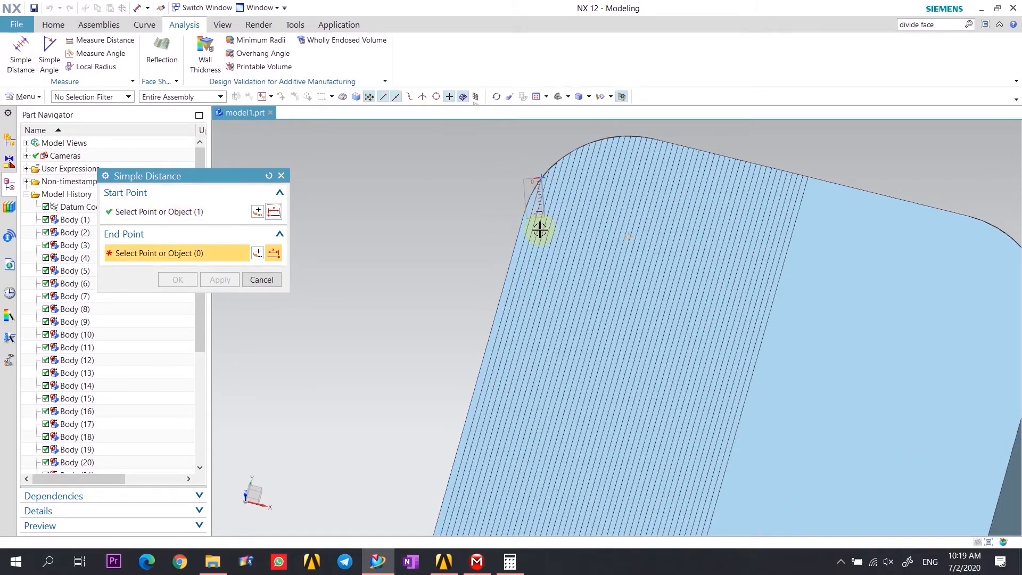
scroll(569, 176, up, 2)
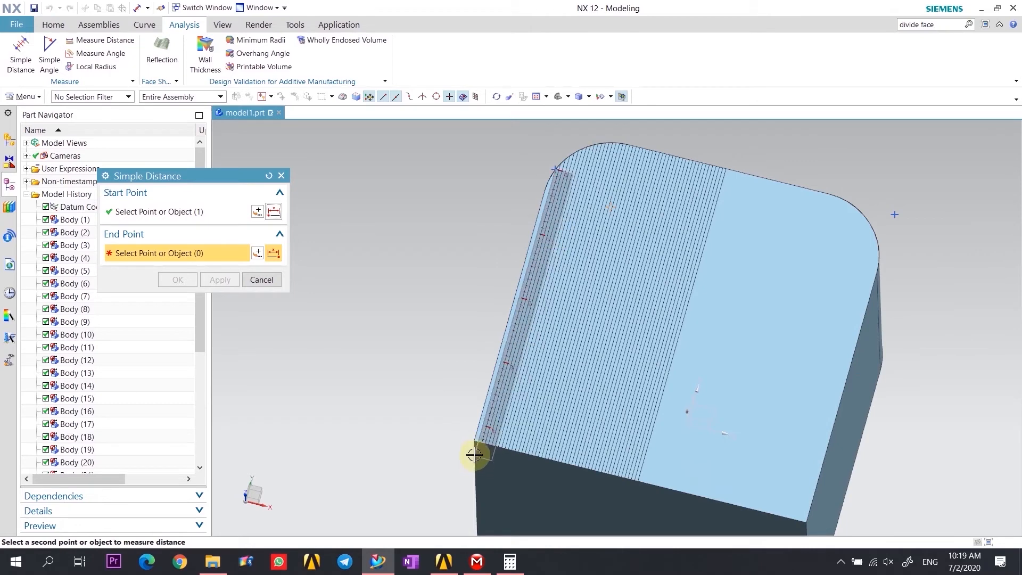
scroll(476, 442, down, 3)
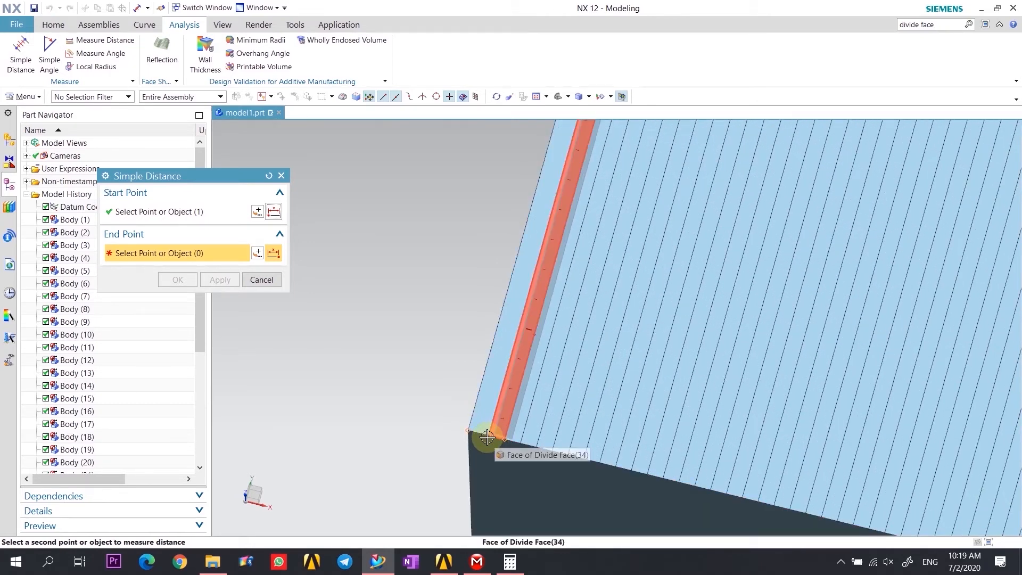
click(489, 433)
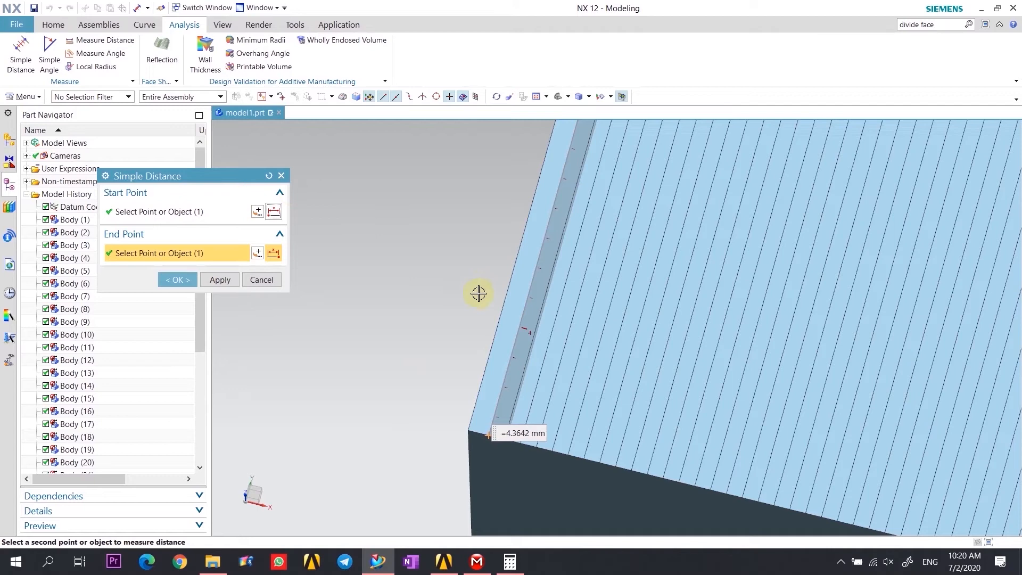
scroll(479, 292, down, 5)
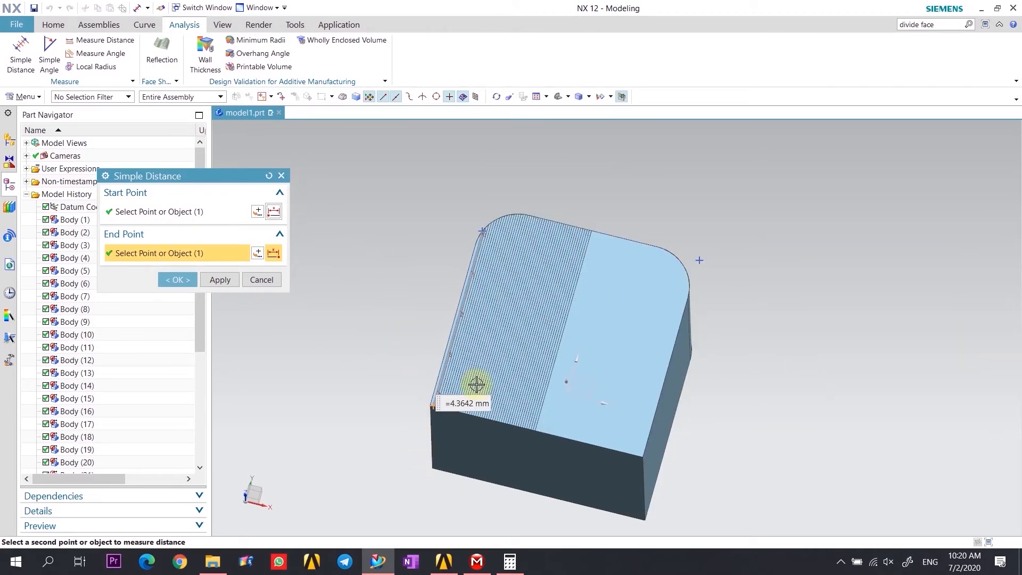
click(281, 175)
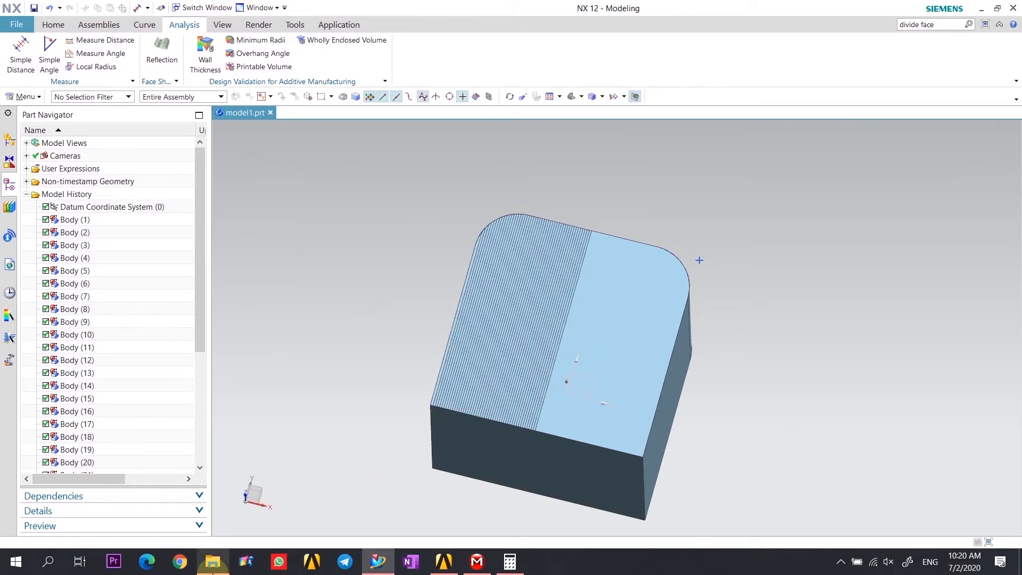
- Open New Microsoft Excel Worksheet.xlsx from the Tutorial folder and enter the heading "index" in cell A1
click(213, 561)
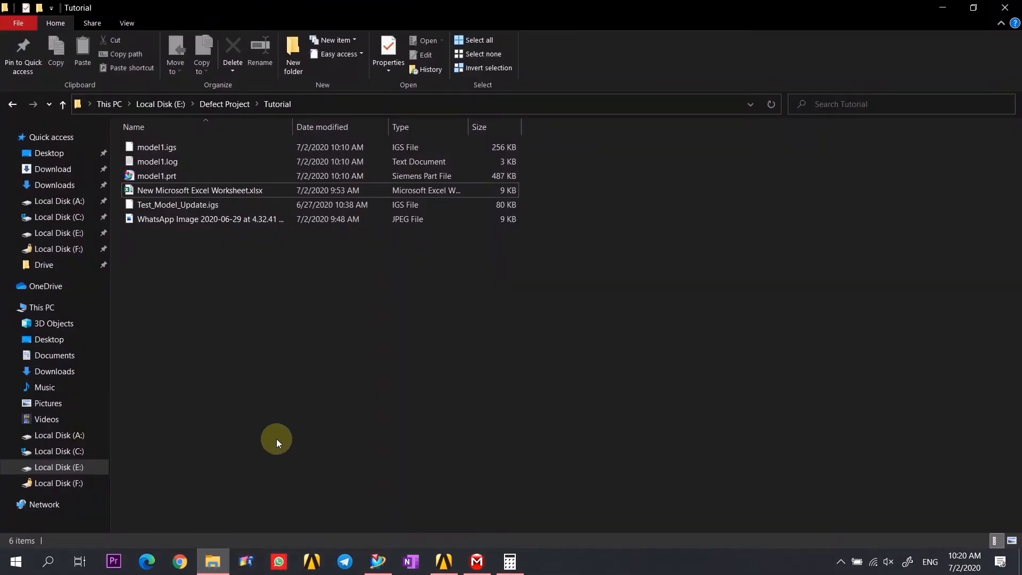
double_click(213, 192)
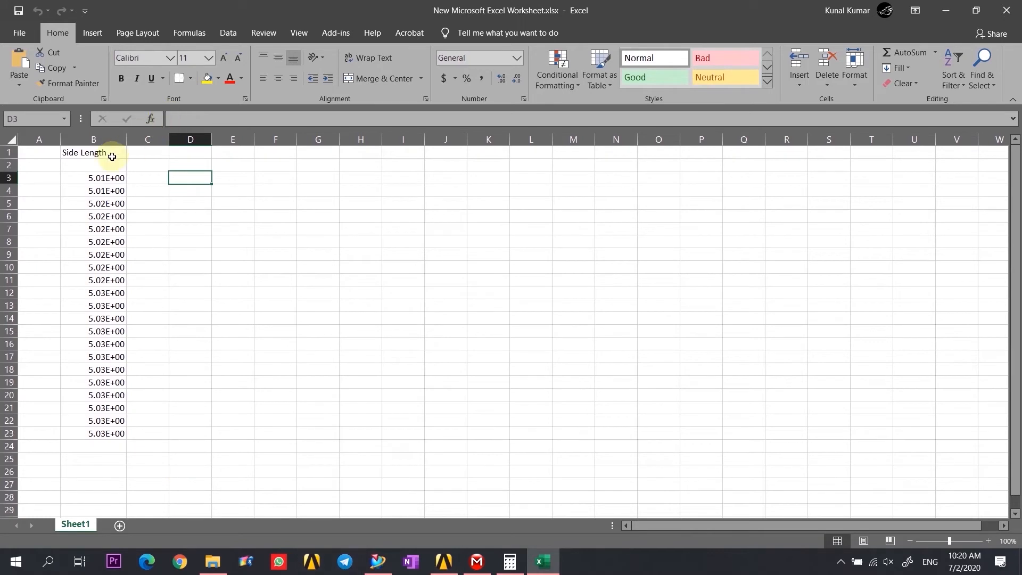
click(41, 153)
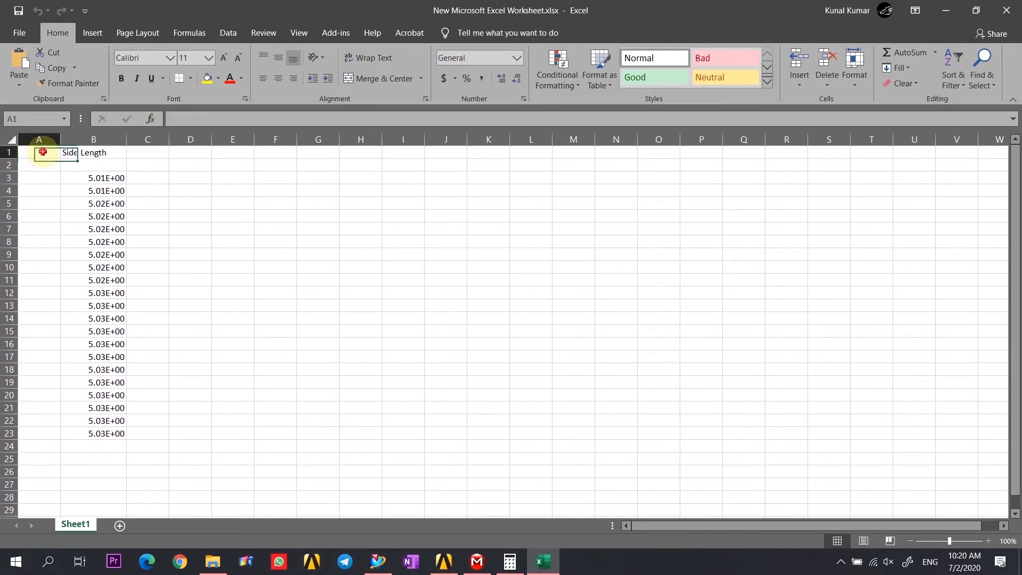
text(index)
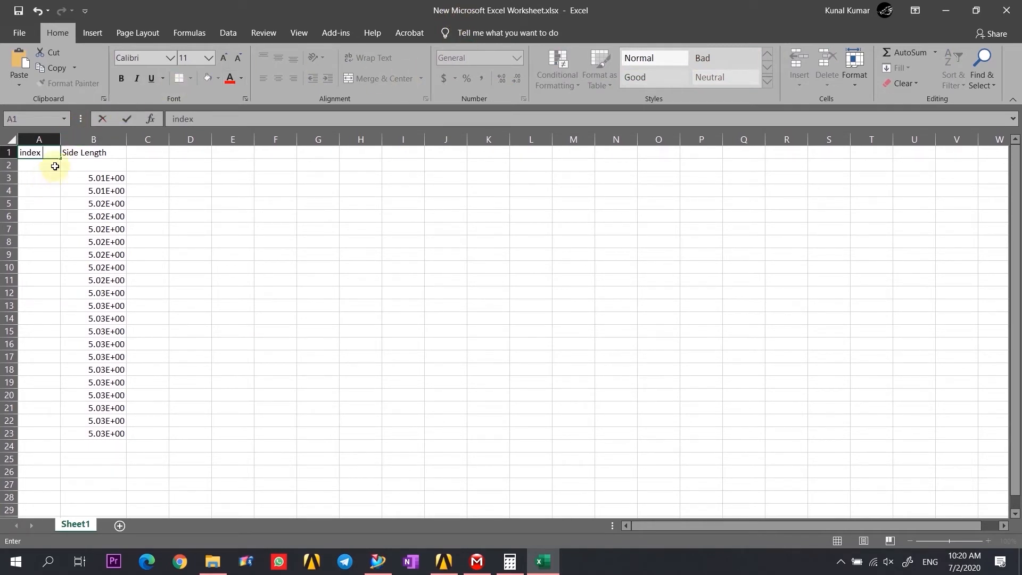
- Number the side lengths in the index column from 1 to 21 in cells A3 to A23
click(43, 181)
text(1)
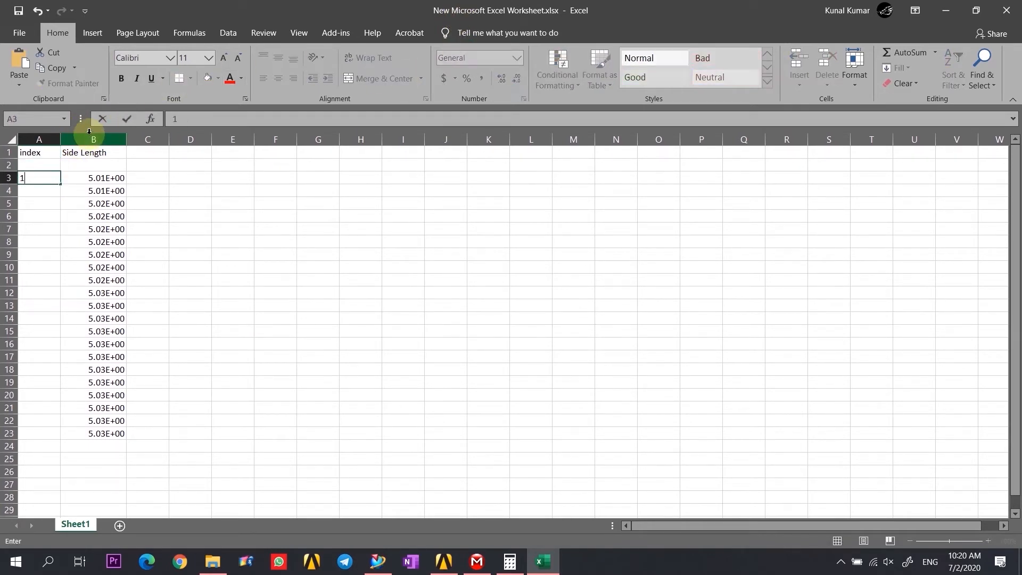
key(Return)
text(2)
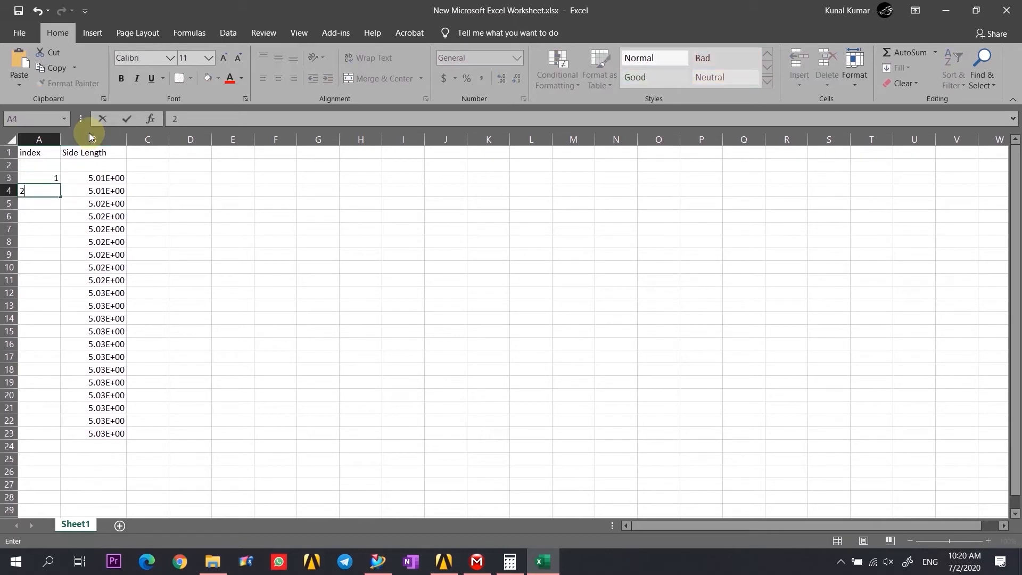
click(40, 178)
drag(41, 178, 45, 440)
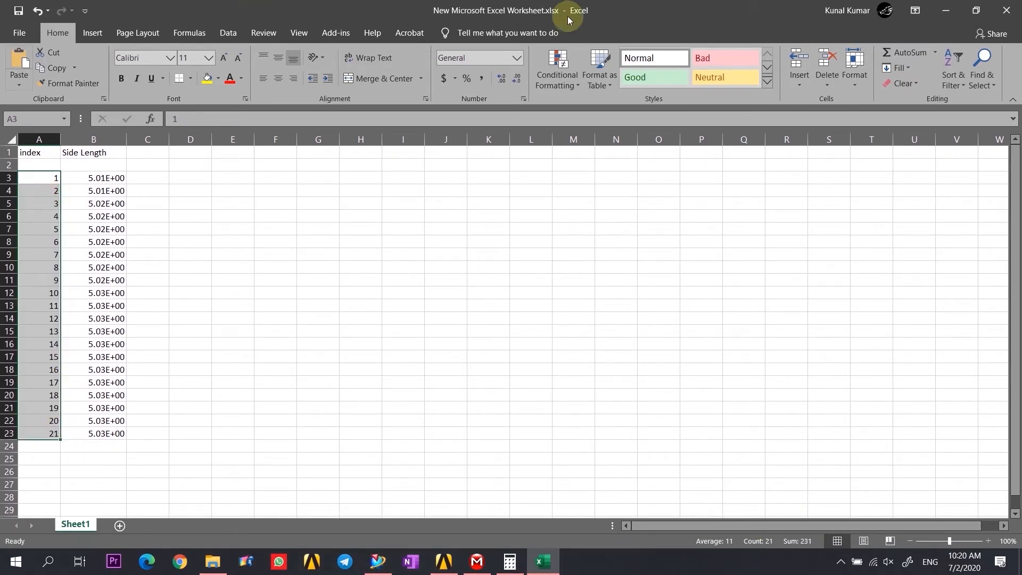
click(162, 328)
scroll(114, 386, down, 3)
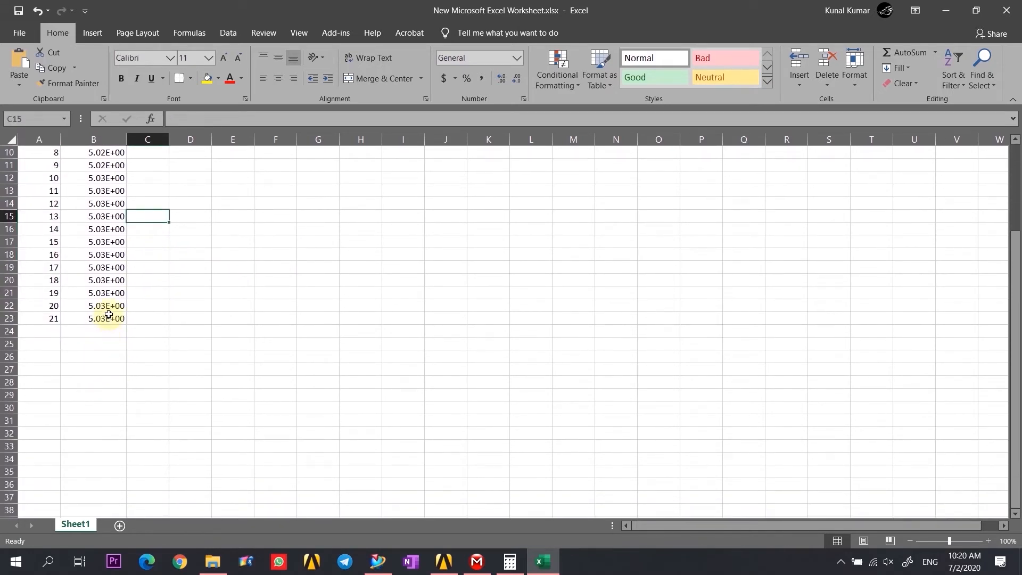
drag(110, 305, 109, 317)
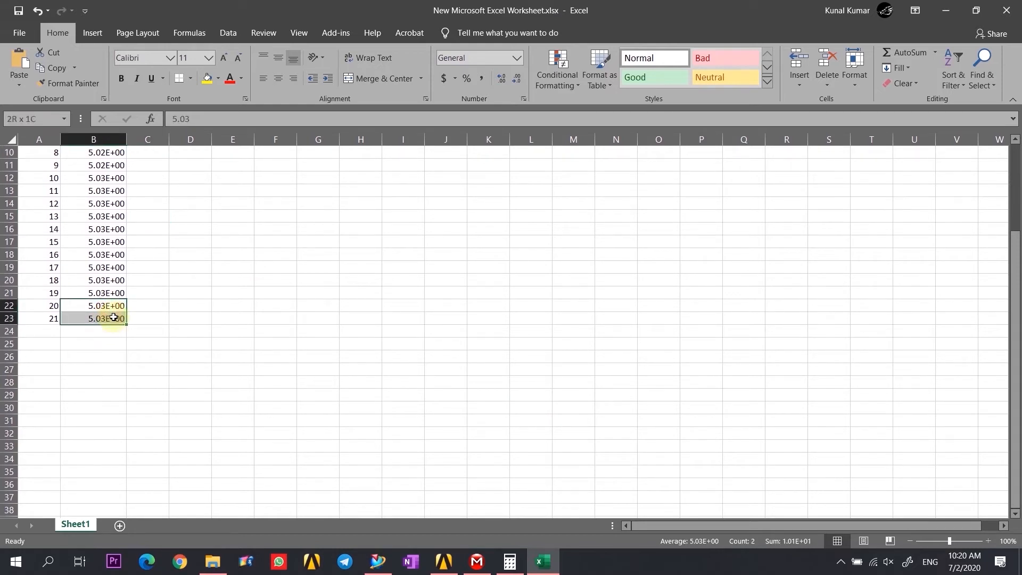
click(169, 317)
scroll(167, 324, up, 3)
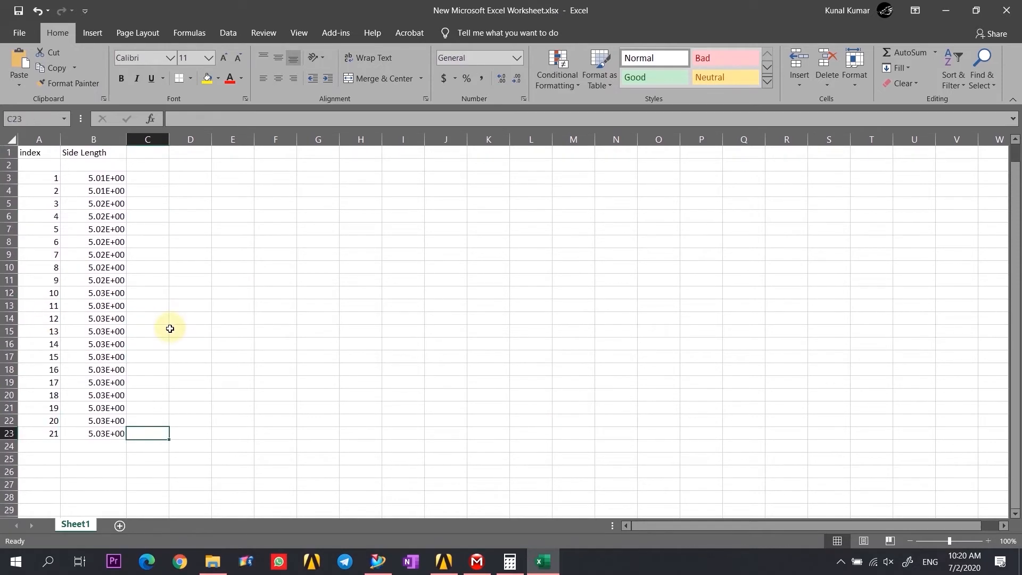
- Enter the heading "Time Taken" in cell C1 and widen column C to fit it
click(151, 152)
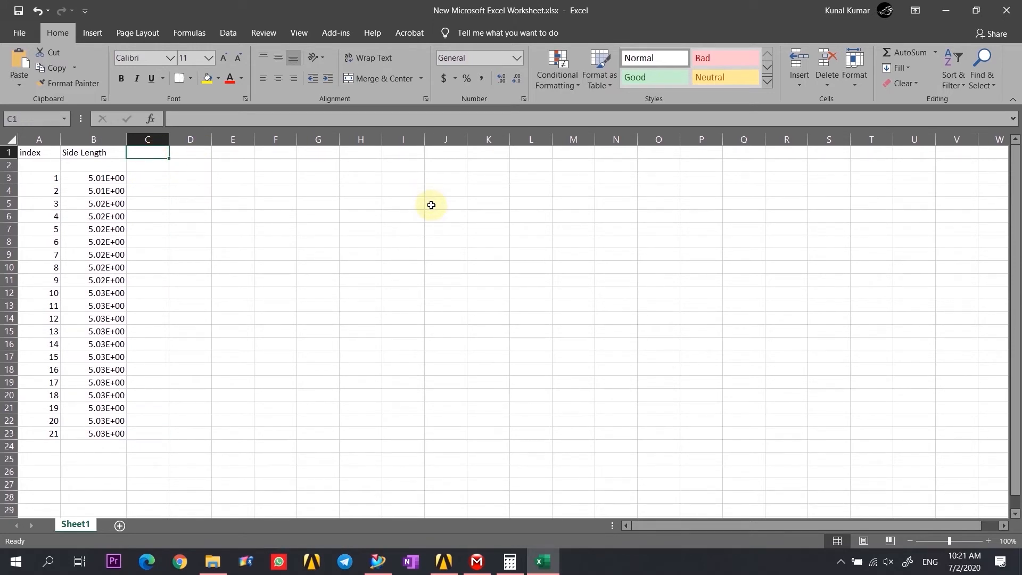
text(Time Taken)
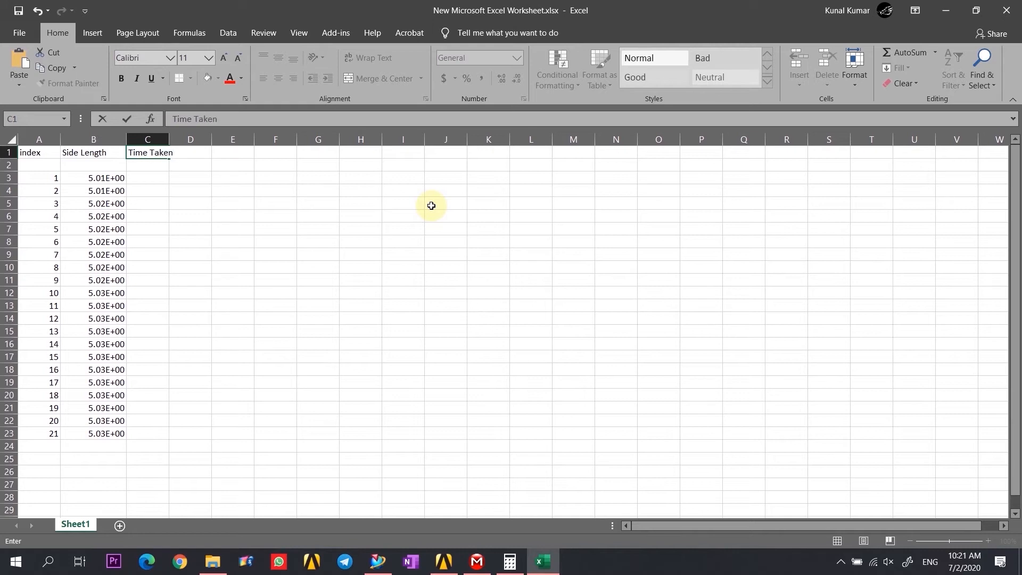
key(Return)
key(Return)
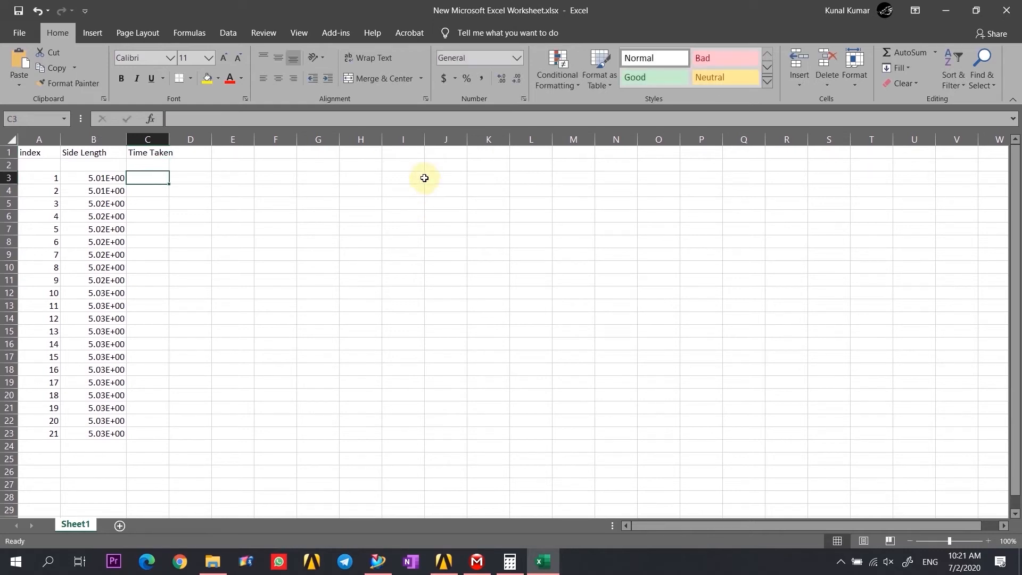
drag(169, 139, 189, 139)
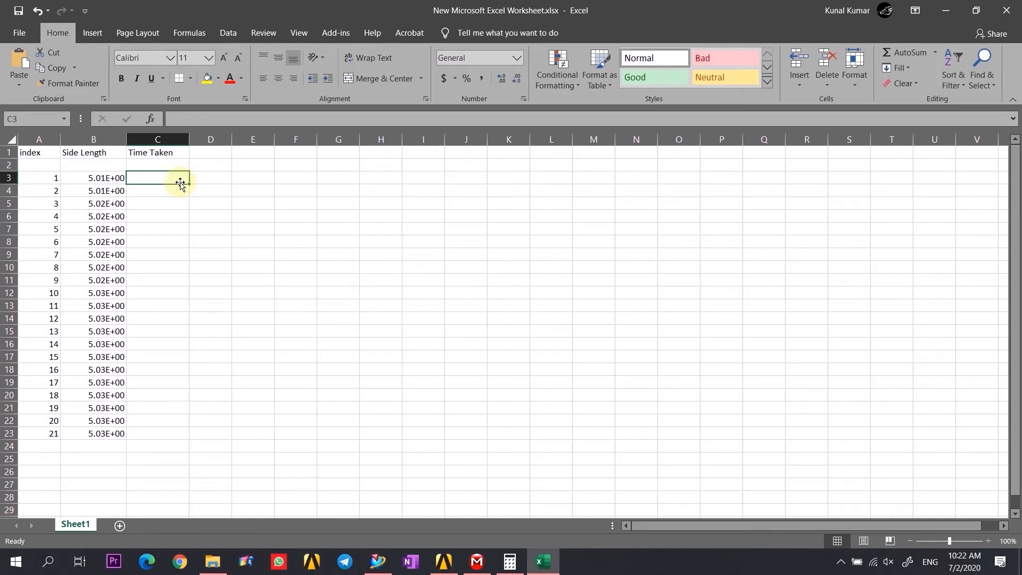
- Calculate the time taken in C3 with the formula =B3/9000 and fill it down to C23
text(=)
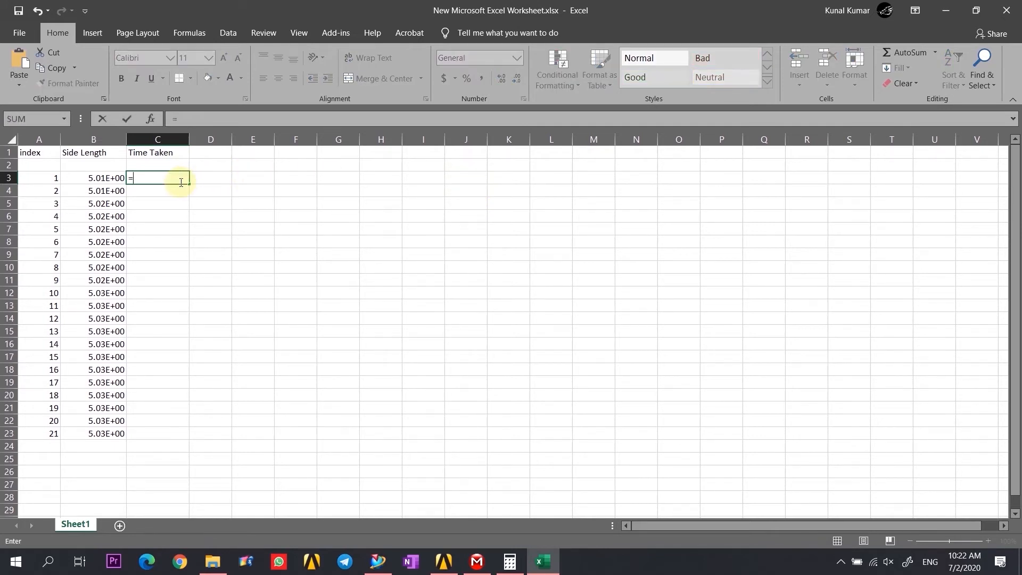
click(110, 178)
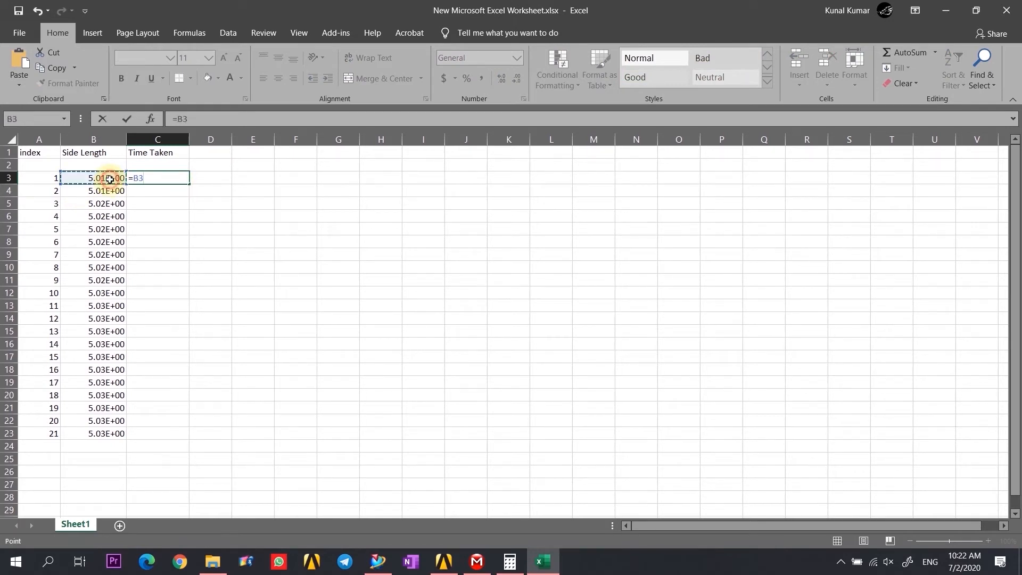
text(/)
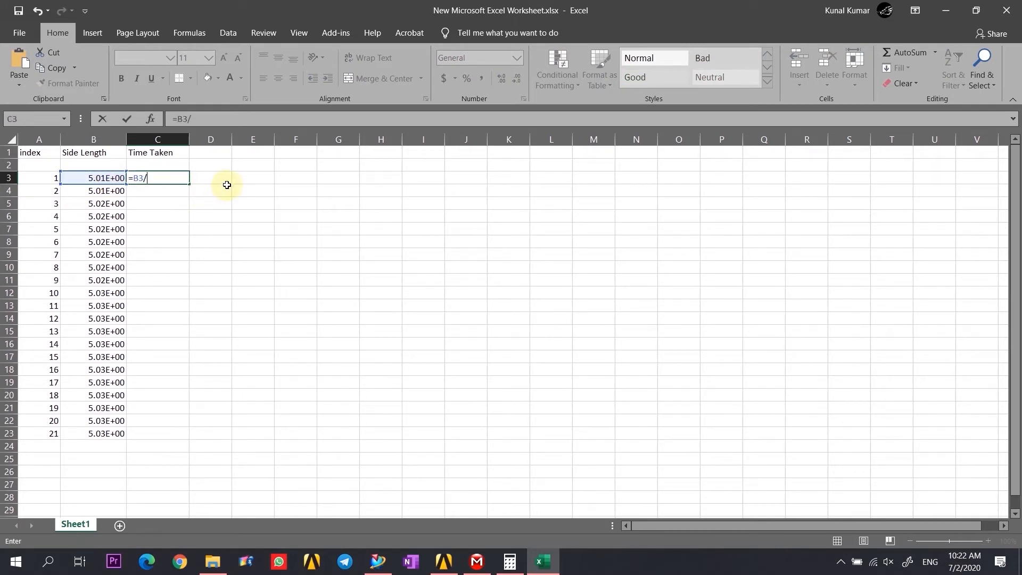
key(Return)
click(177, 178)
drag(188, 184, 171, 441)
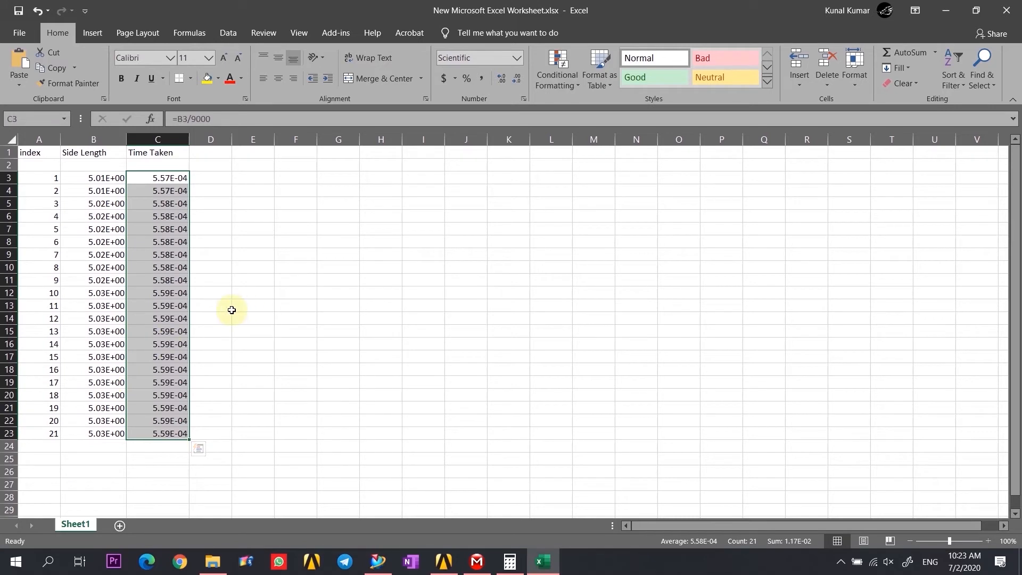
- Enter the headings "Start Time" in E1 and "End Time" in F1, and widen columns E and F
click(242, 154)
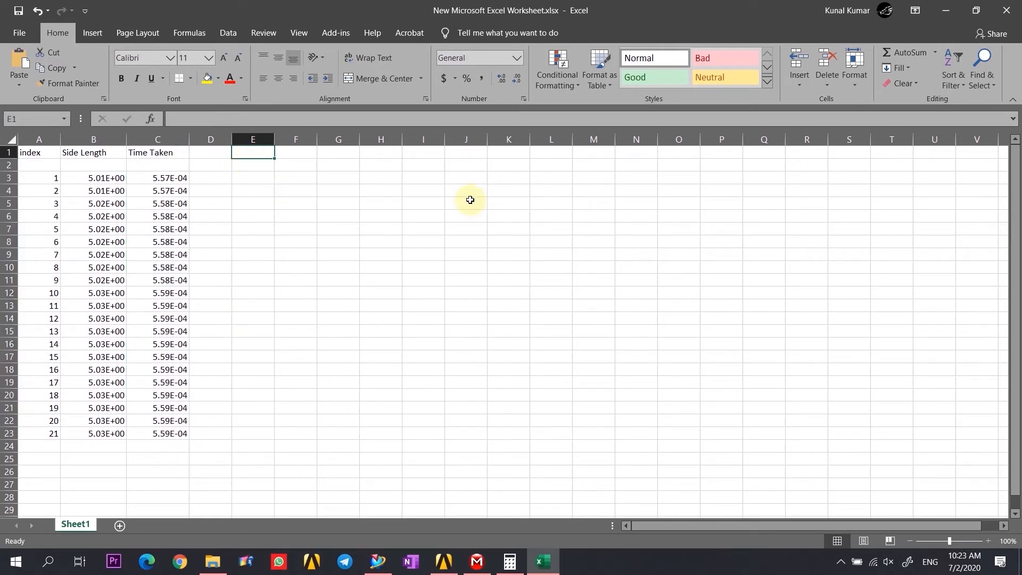
text(Start )
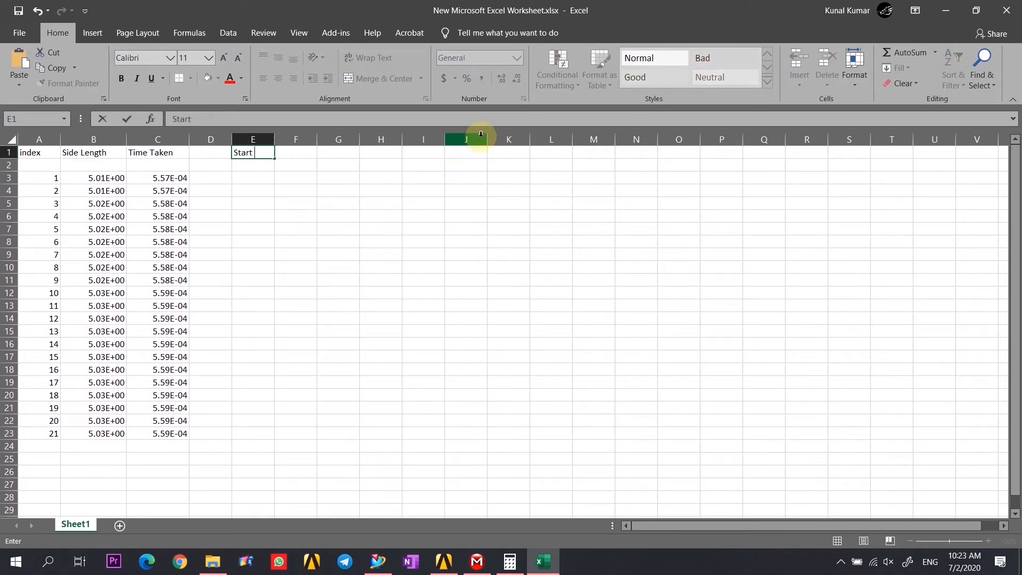
text(Time)
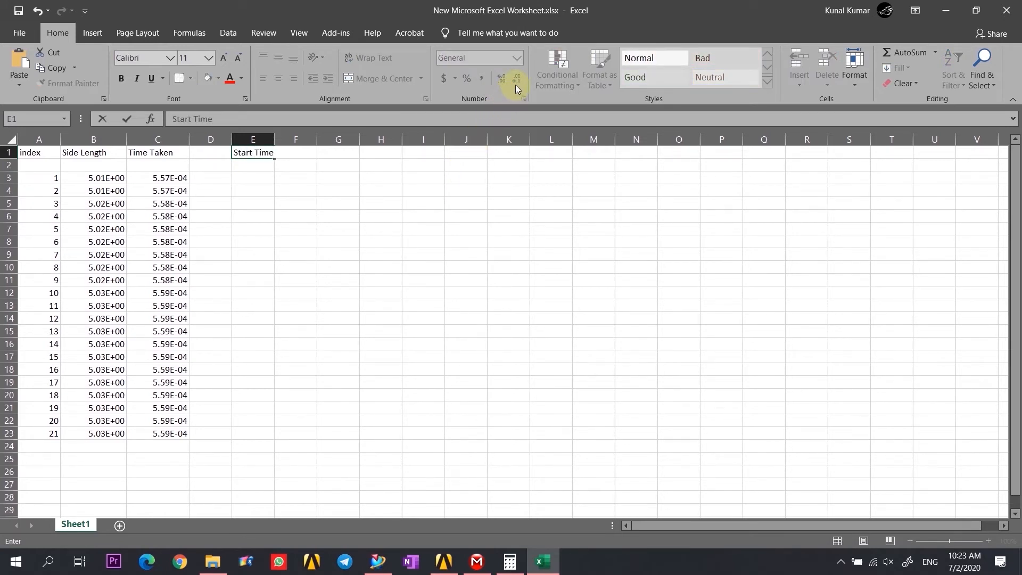
key(Tab)
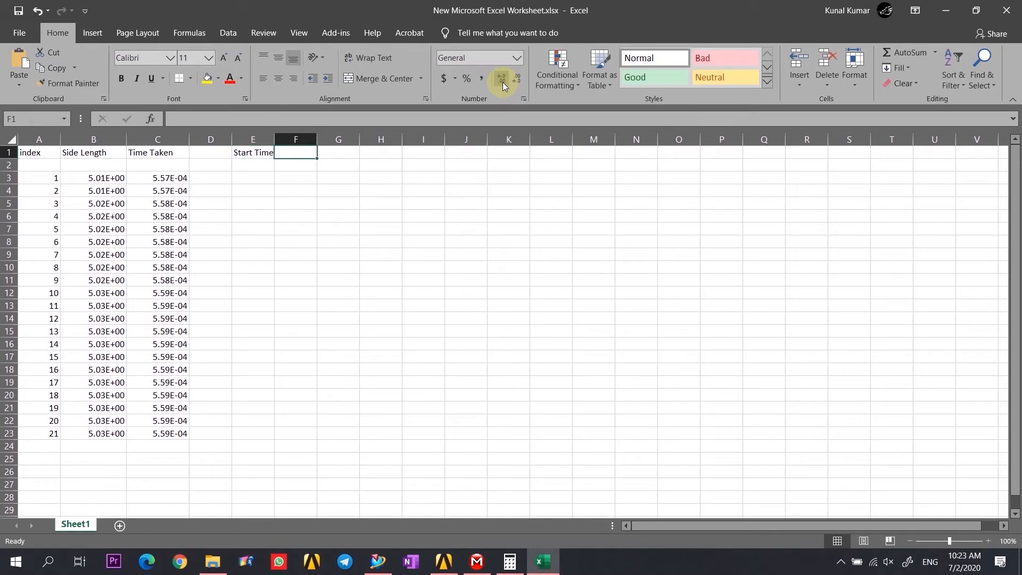
text(W)
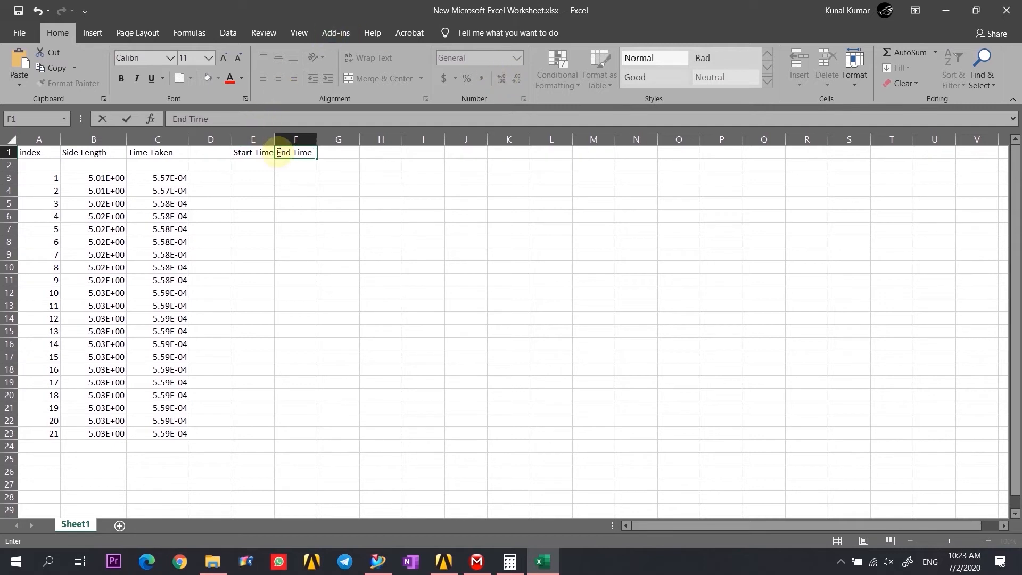
click(266, 140)
drag(275, 139, 337, 141)
click(320, 139)
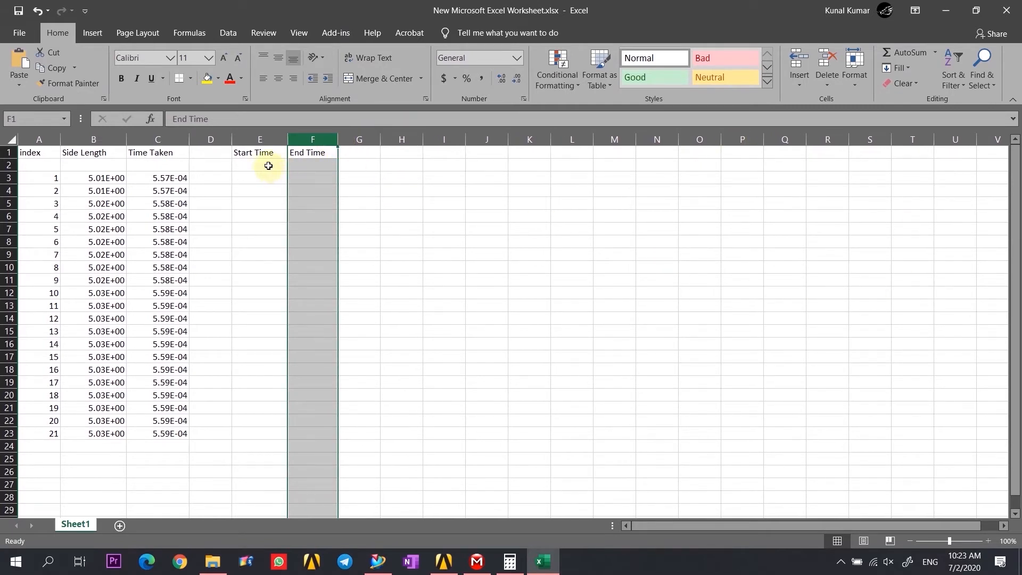
- Enter 0 as the first start time in E3 and calculate the end time in F3 with =E3+C3
click(260, 181)
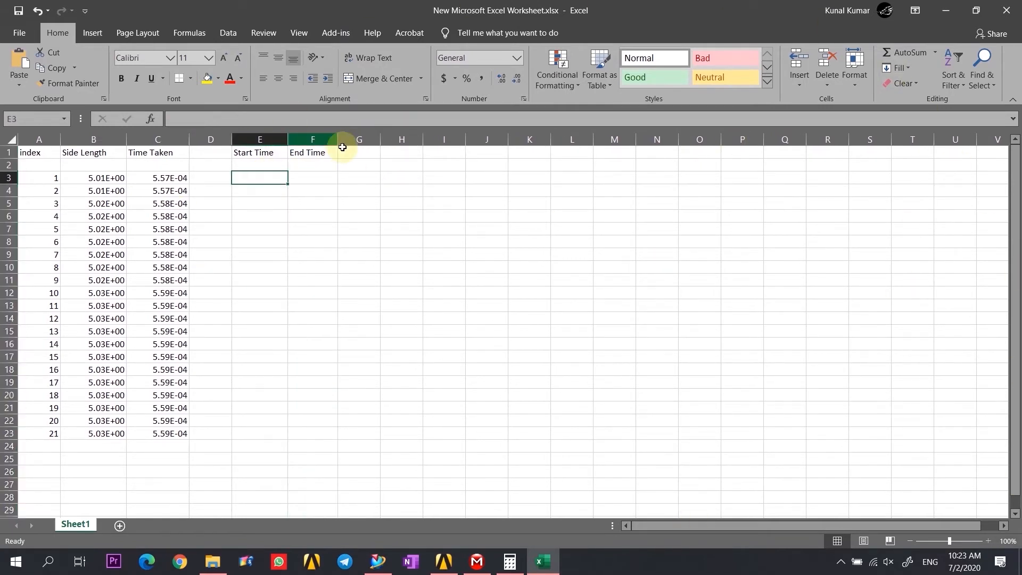
text(0)
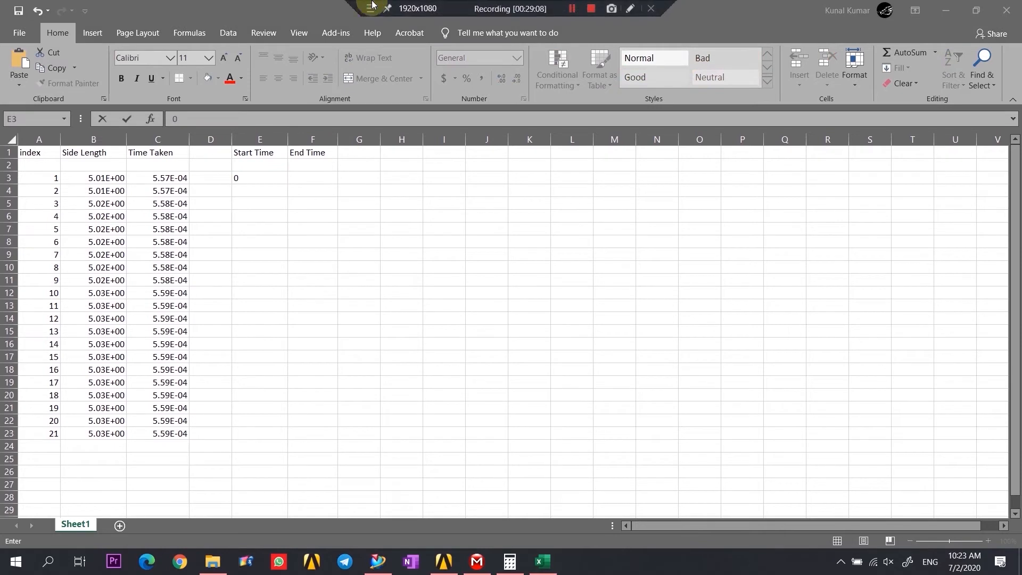
click(323, 174)
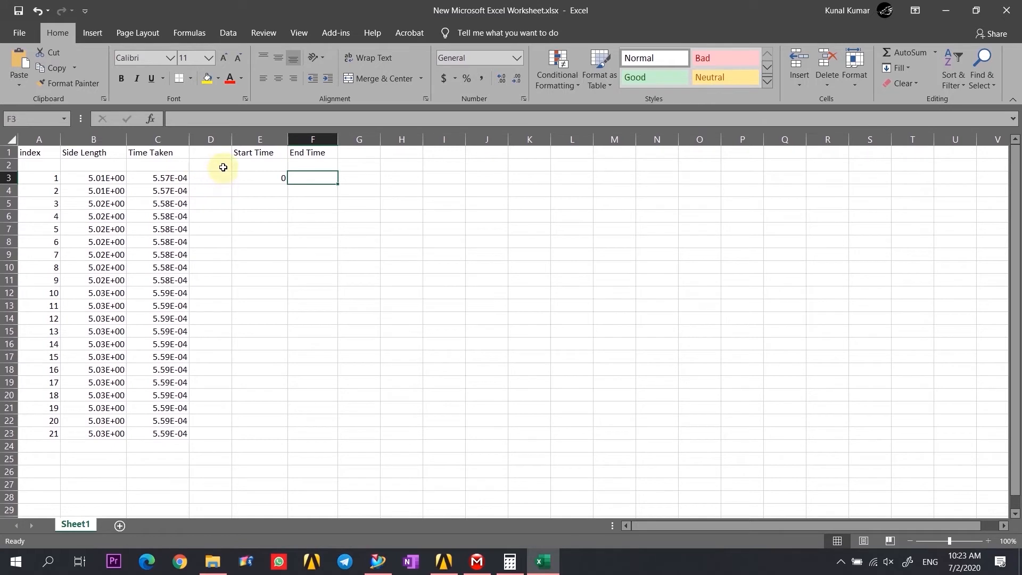
text(=)
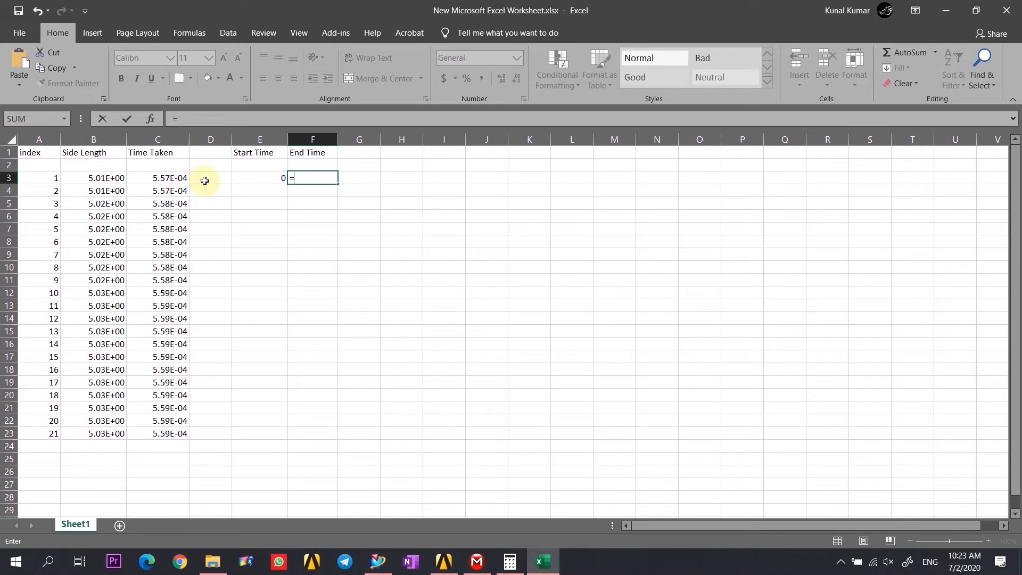
click(251, 180)
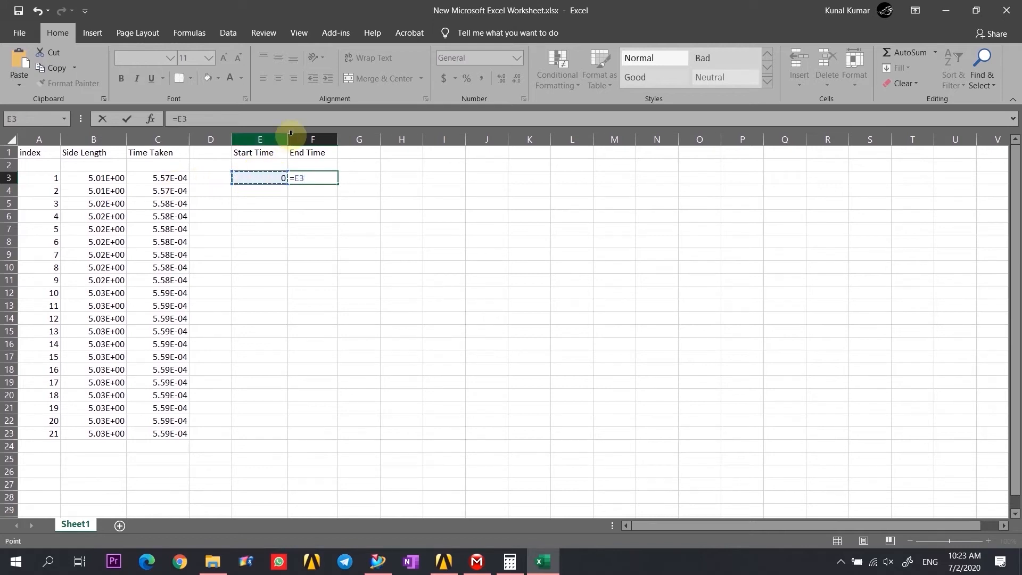
text(+)
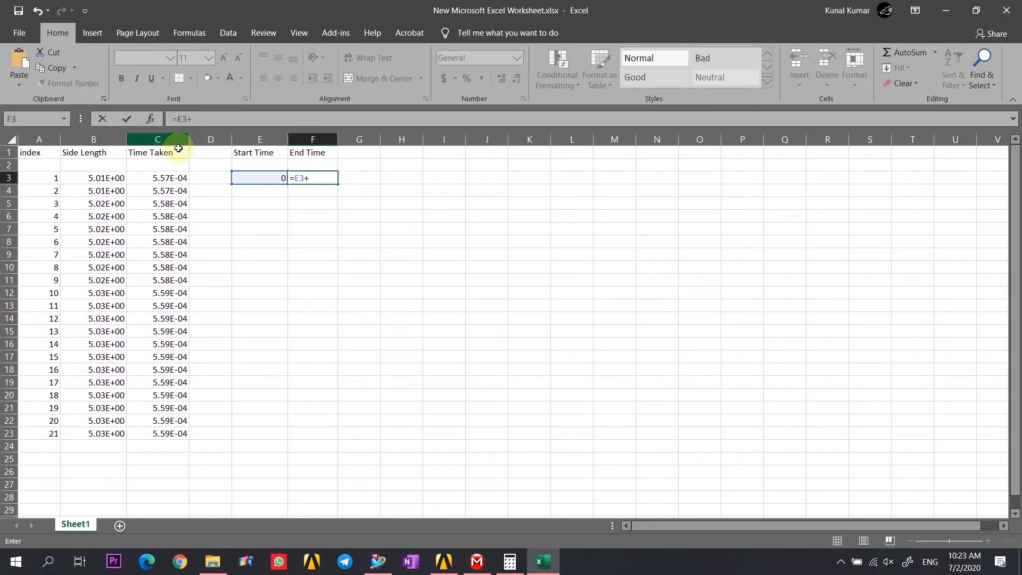
click(163, 179)
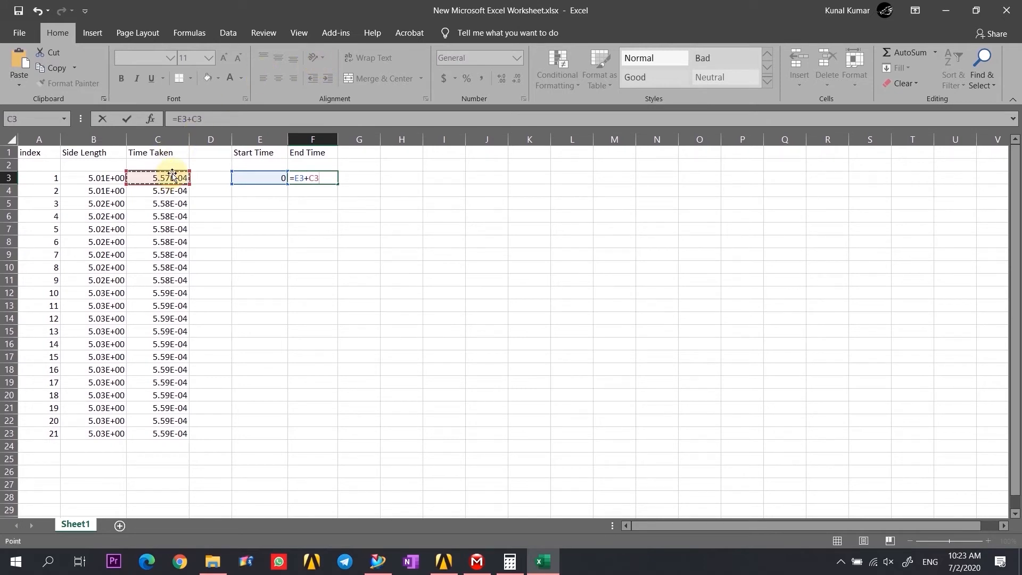
key(Return)
- Set the second start time in E4 to the previous end time with the formula =F3
click(261, 190)
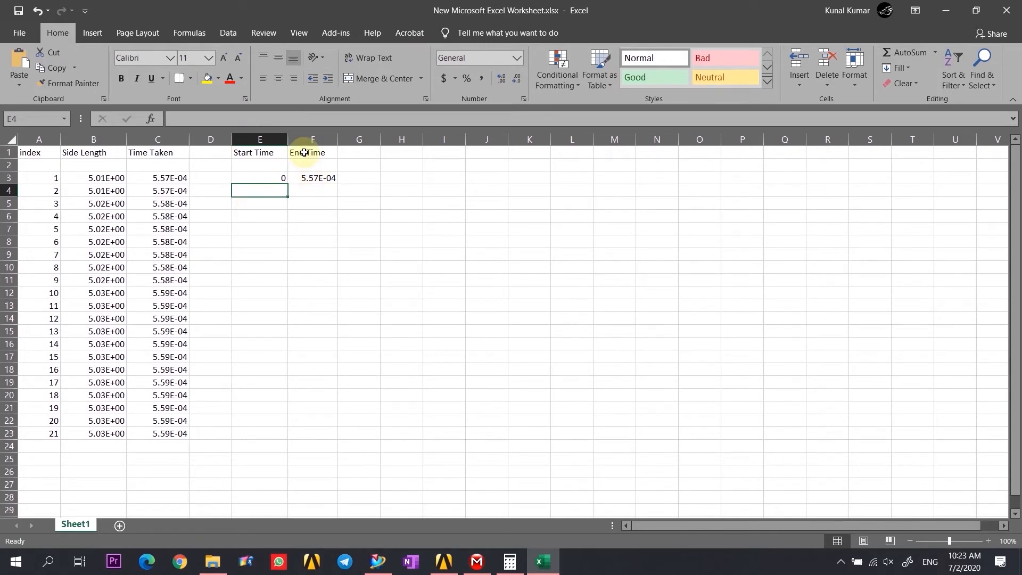
text(=)
click(319, 178)
key(Return)
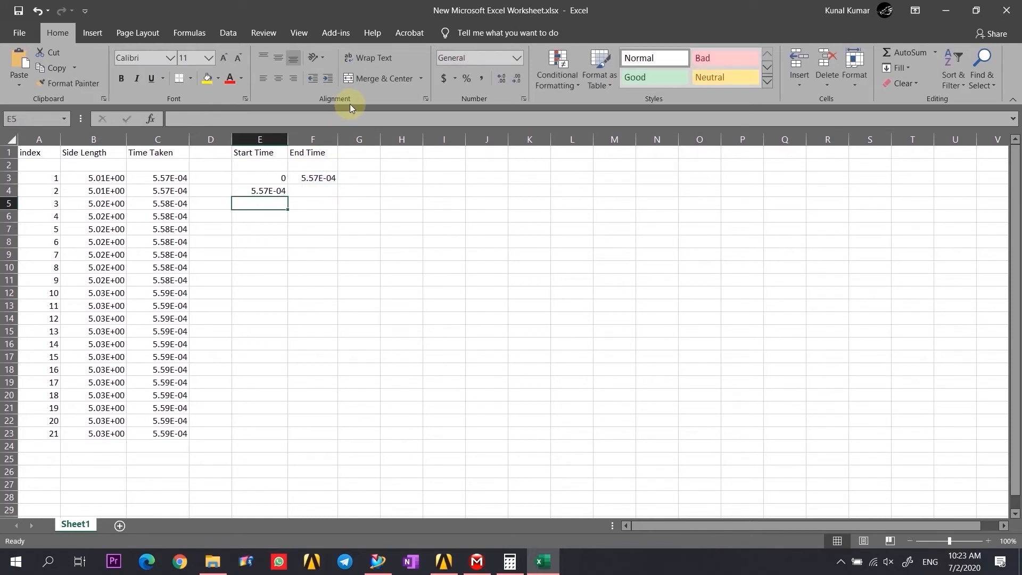
- Copy the end time formula into F4 and fill E4:F4 down to row 23
click(326, 181)
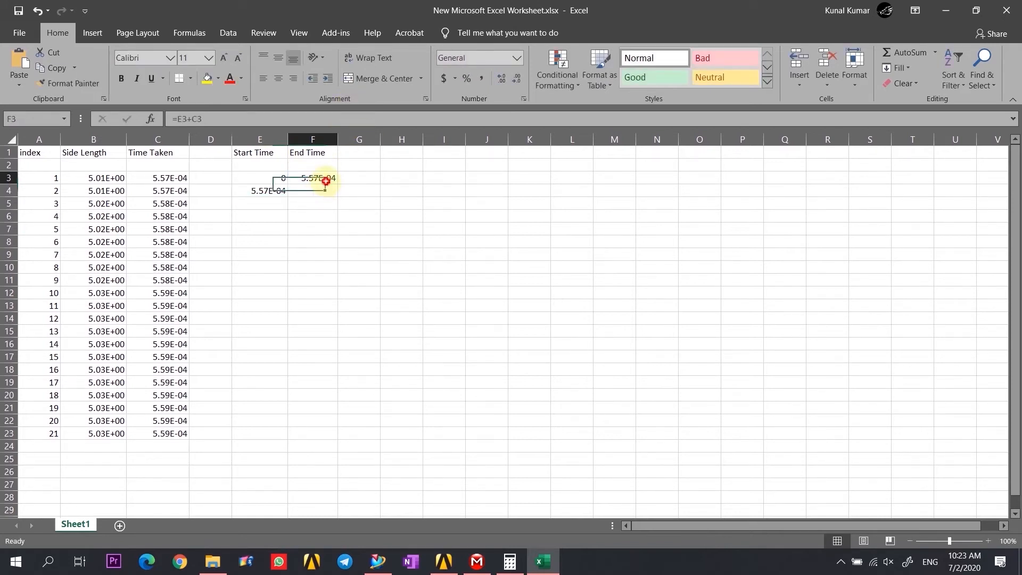
drag(335, 185, 335, 196)
click(393, 195)
drag(248, 190, 267, 436)
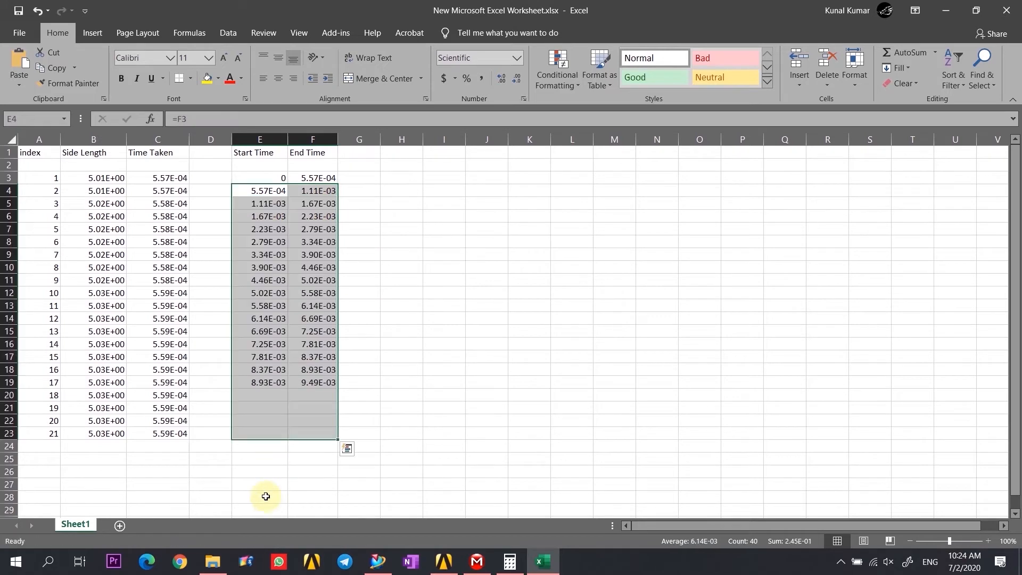
click(249, 461)
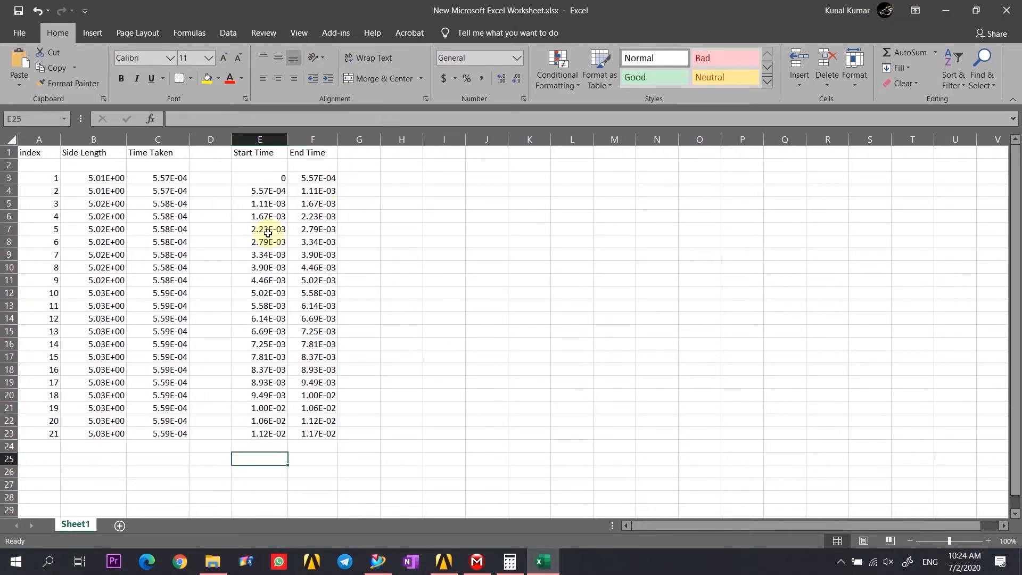
- Switch to ANSYS Mechanical and examine the Start Time and End Time settings of the Moving Heat Flux
mouse_move(477, 563)
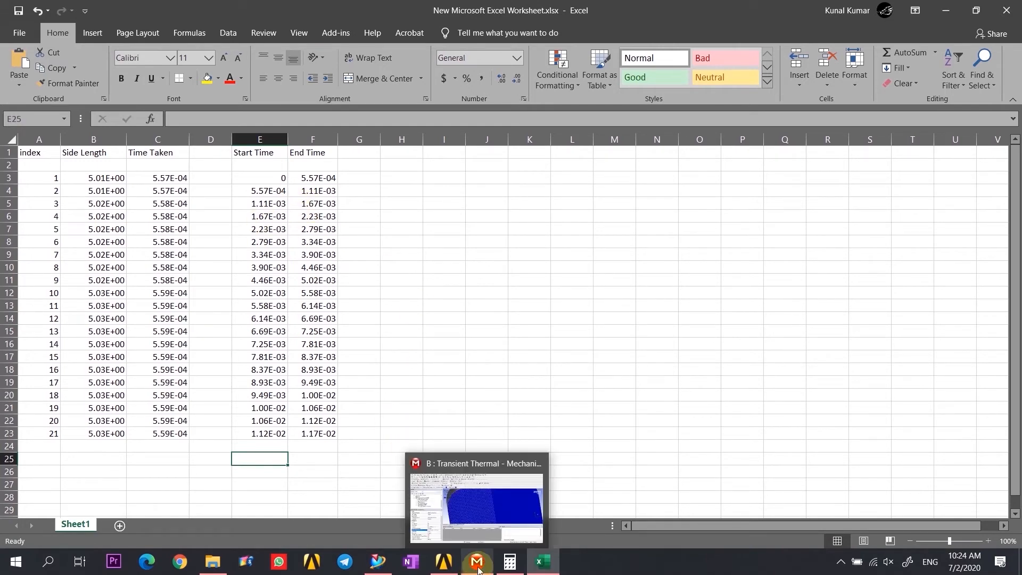
click(491, 509)
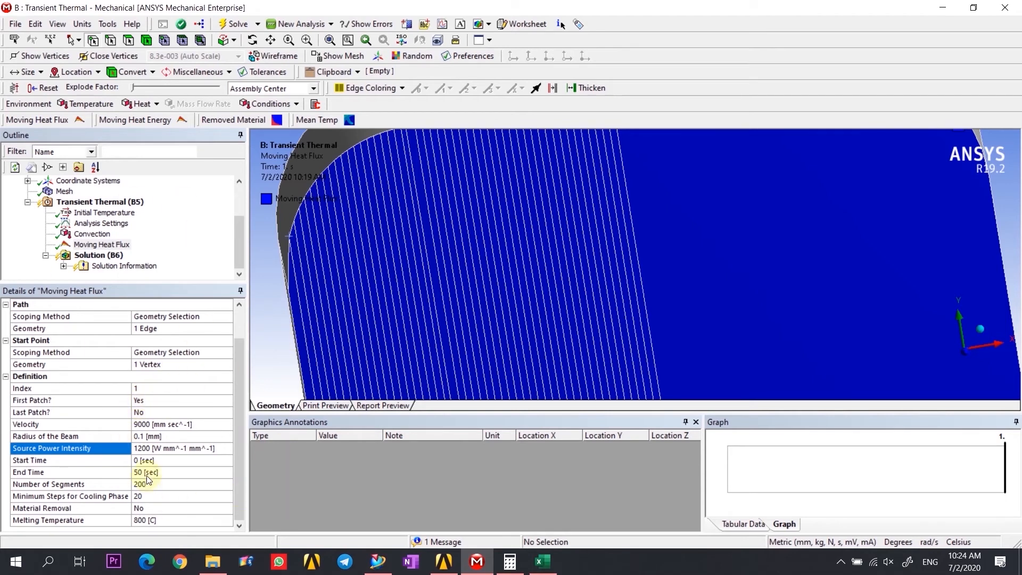
click(149, 461)
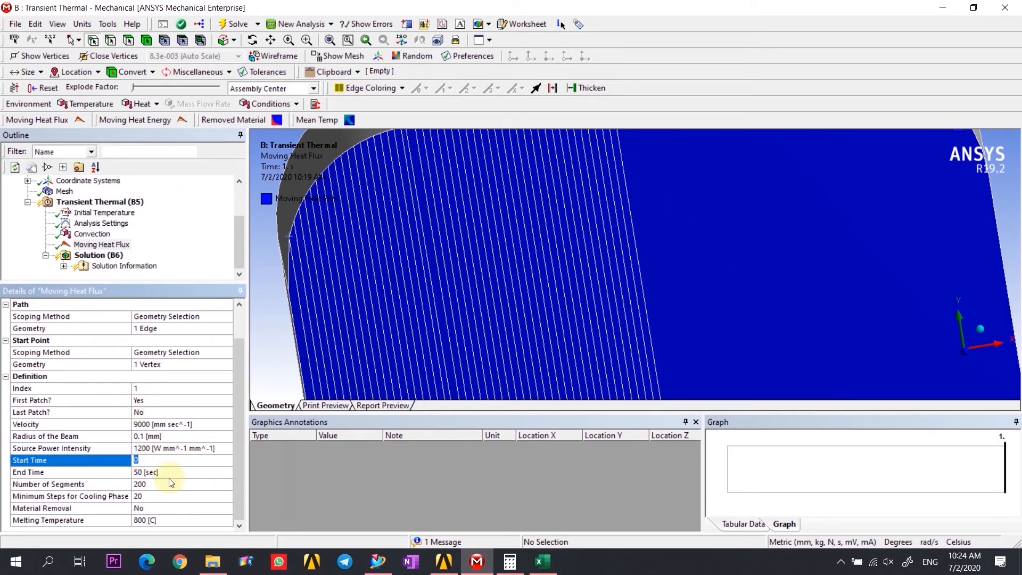
click(165, 470)
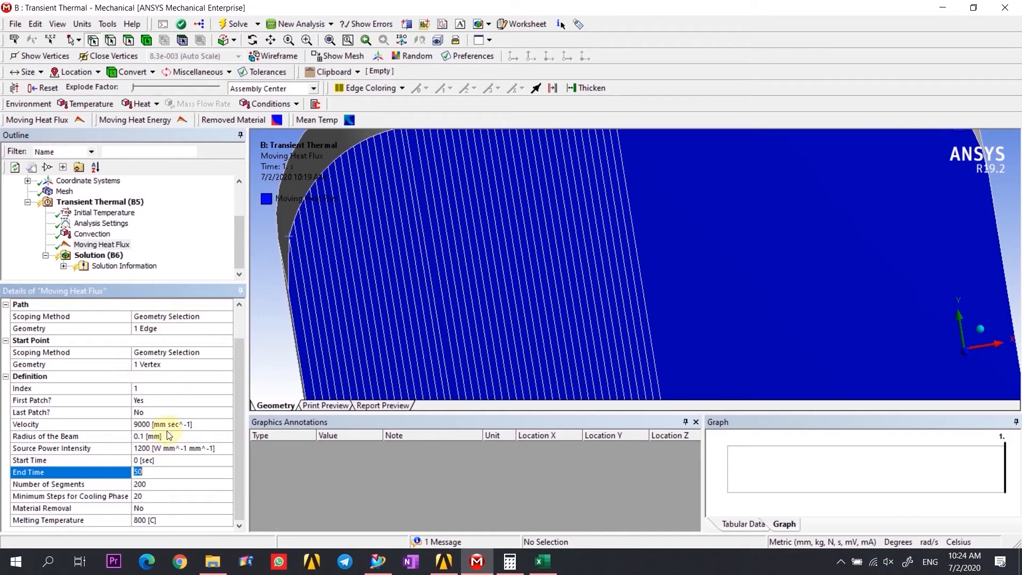
- Switch to Excel and extend the index, side length and time columns downward beyond index 43
click(542, 562)
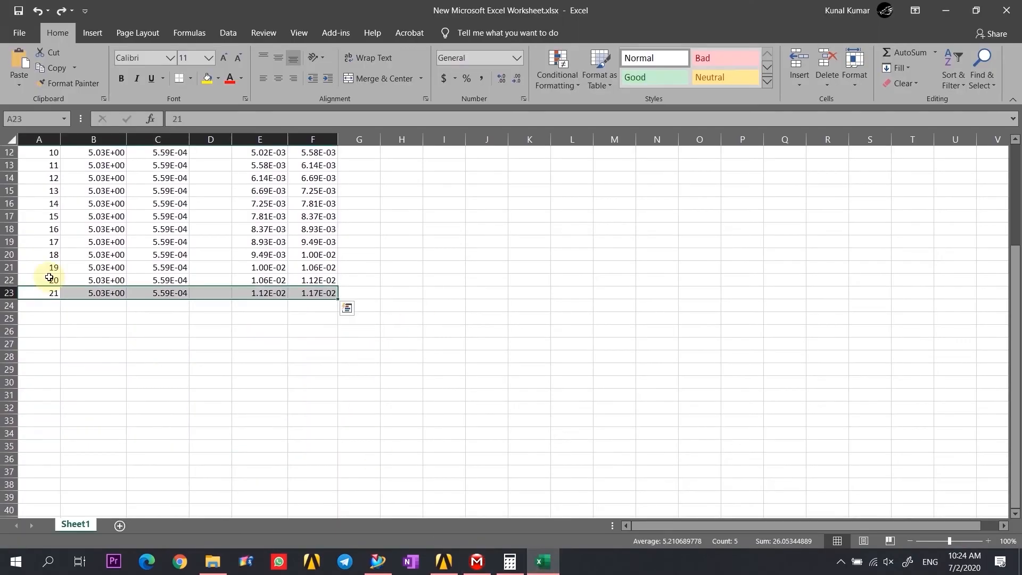
drag(49, 277, 312, 477)
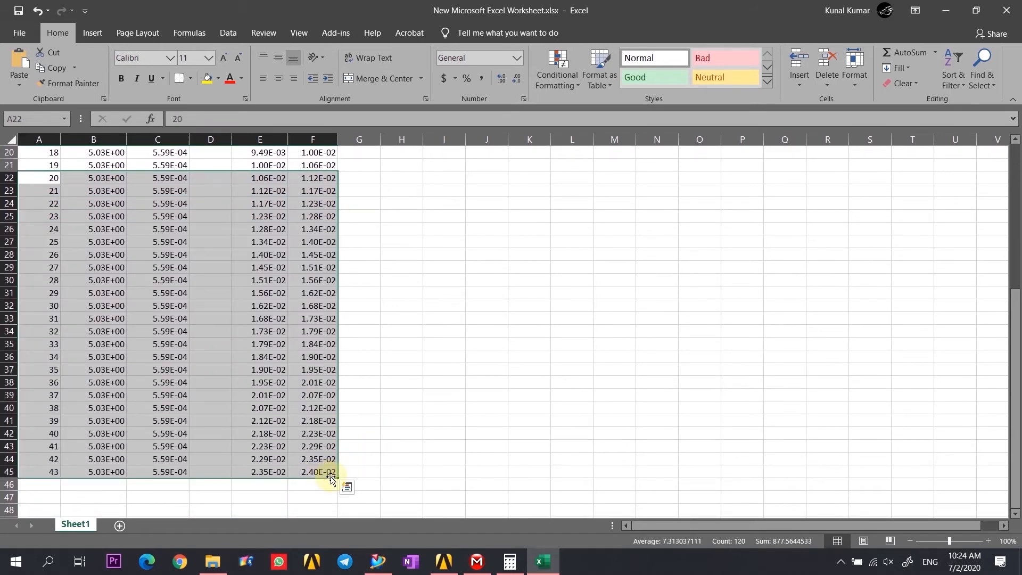
mouse_move(339, 479)
mouse_down()
mouse_move(333, 525)
mouse_move(342, 477)
mouse_move(341, 498)
mouse_up()
click(373, 421)
scroll(375, 405, up, 7)
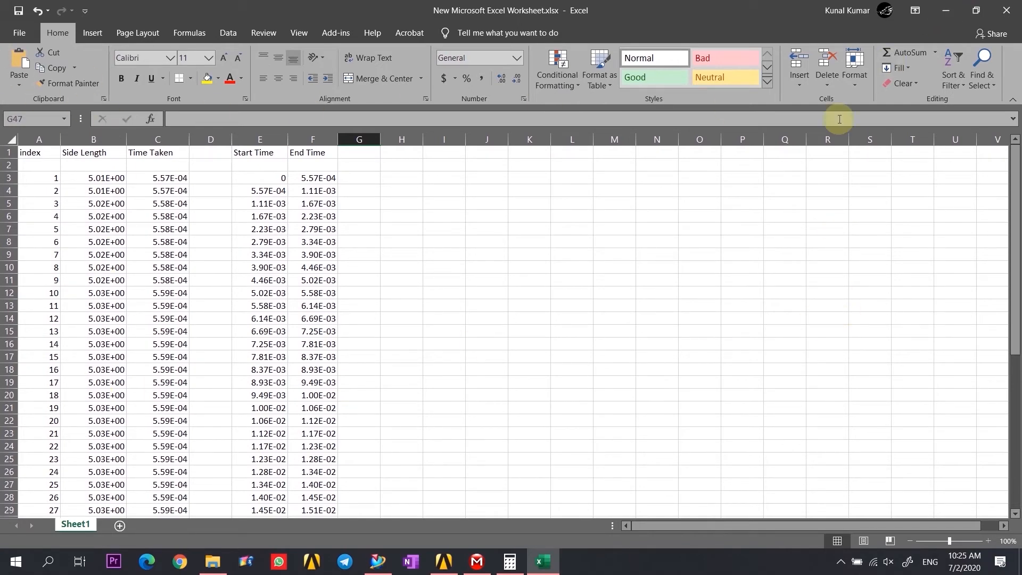
- Return to ANSYS Mechanical and review where the load's start and end times are entered
click(940, 7)
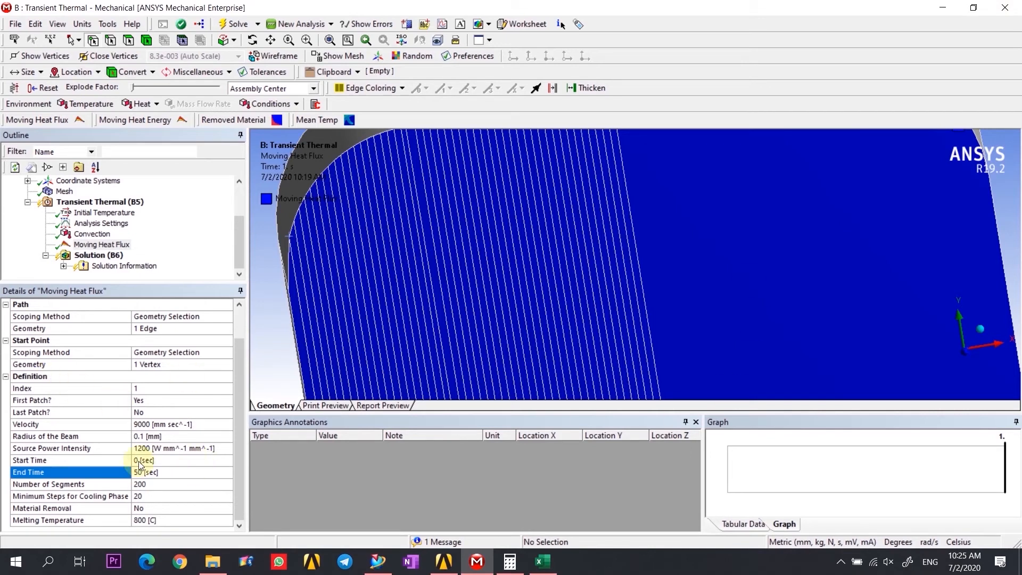
click(142, 461)
click(147, 473)
click(146, 462)
click(146, 472)
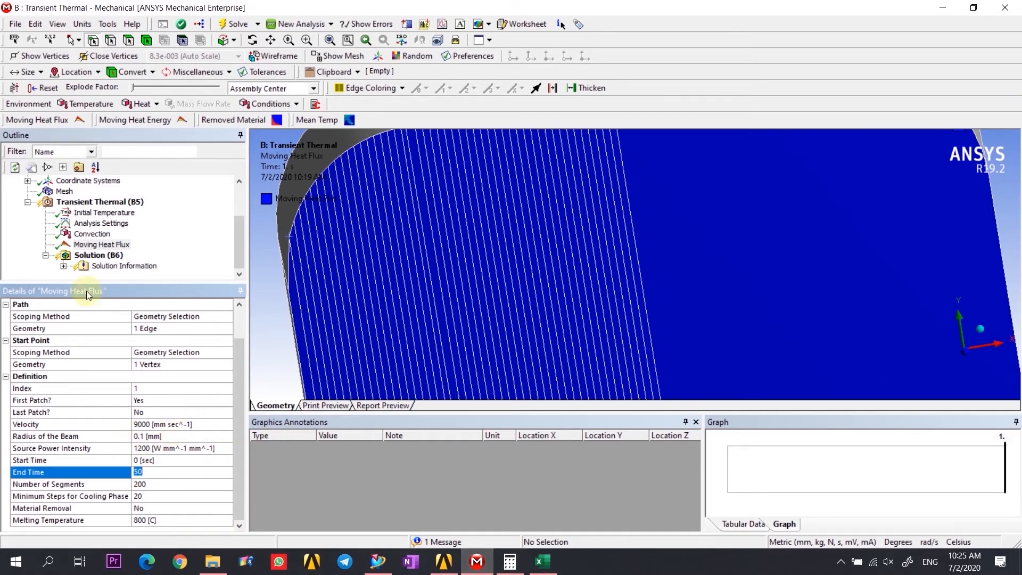
- Copy the Moving Heat Flux load and paste it into the Transient Thermal analysis
click(100, 246)
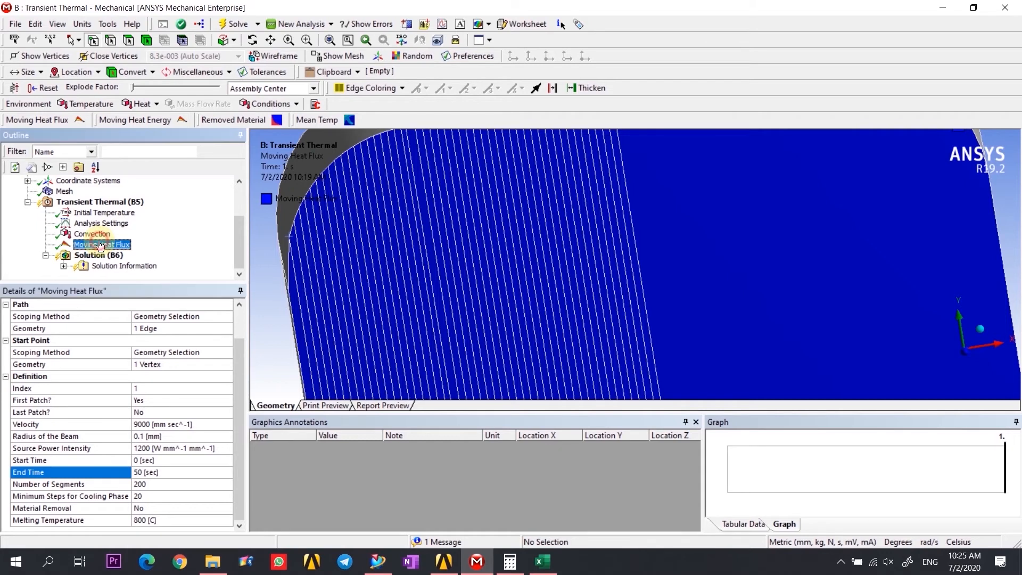
right_click(100, 245)
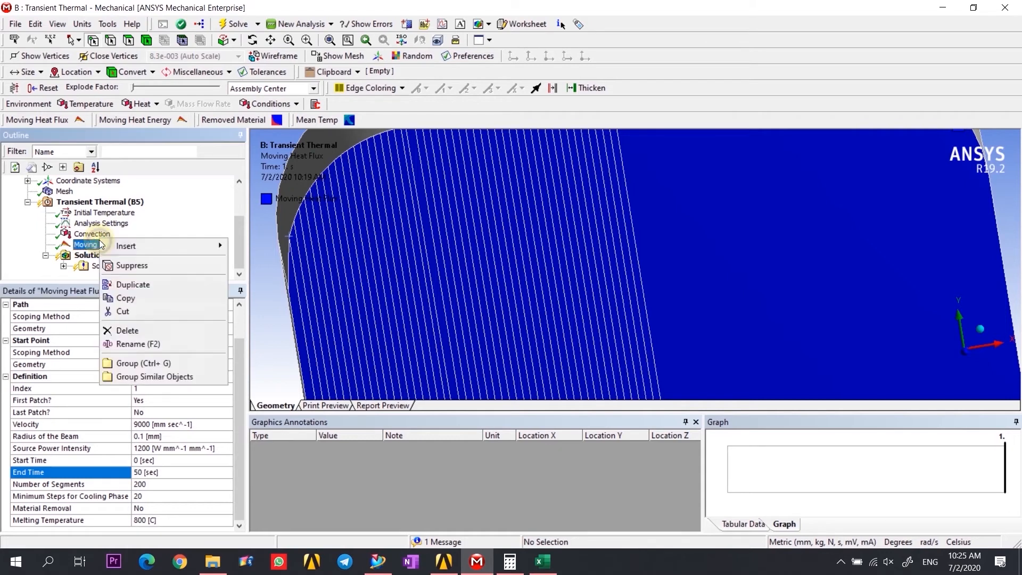
click(149, 298)
click(94, 206)
right_click(95, 206)
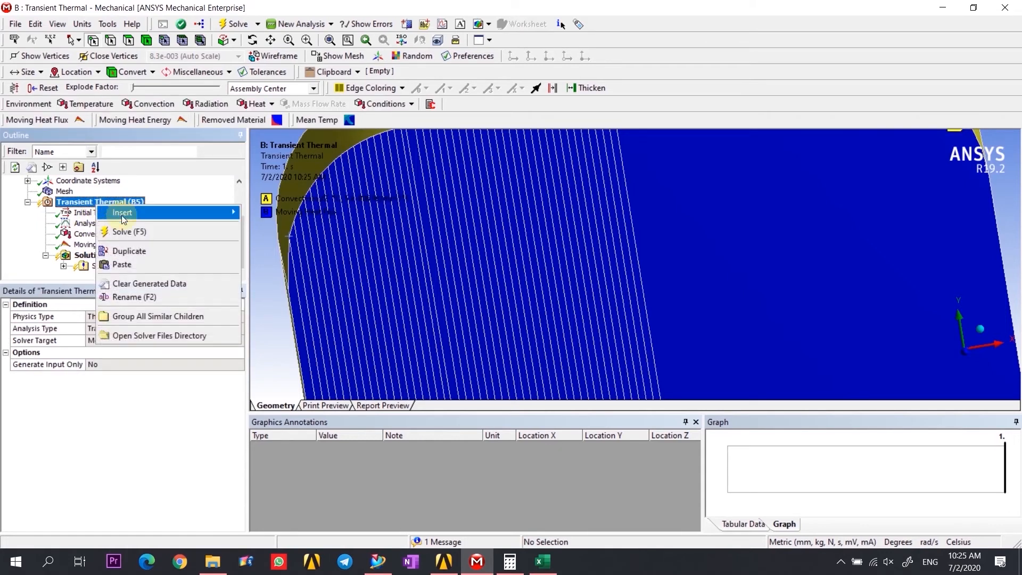
click(142, 268)
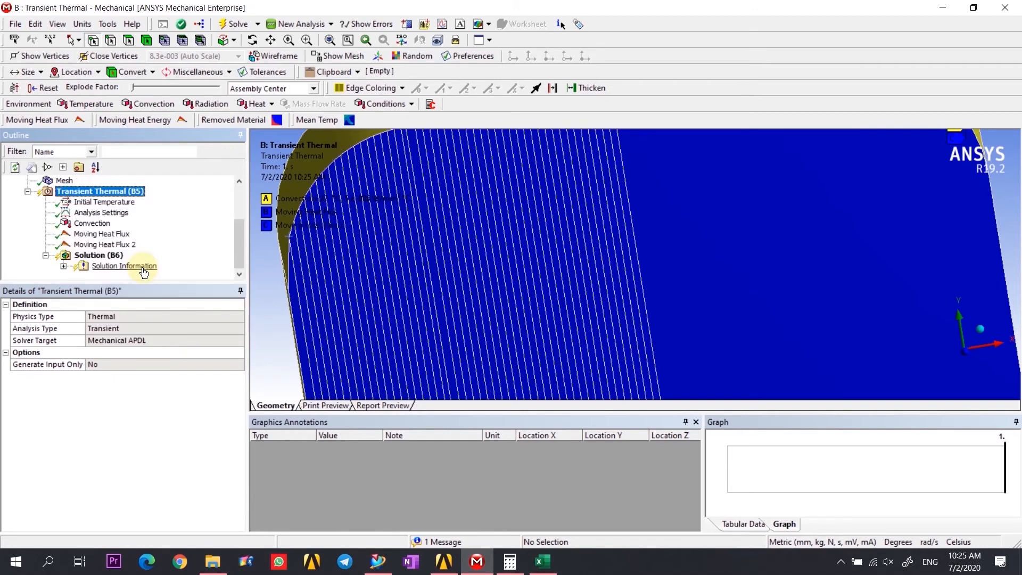
- Examine the geometry scope and velocity of the original Moving Heat Flux
click(101, 235)
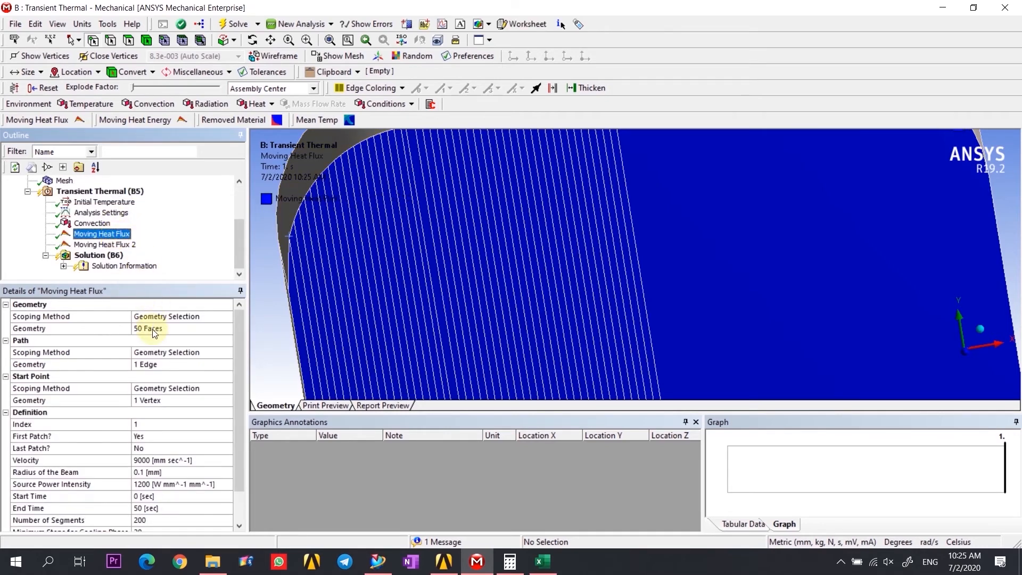
click(123, 328)
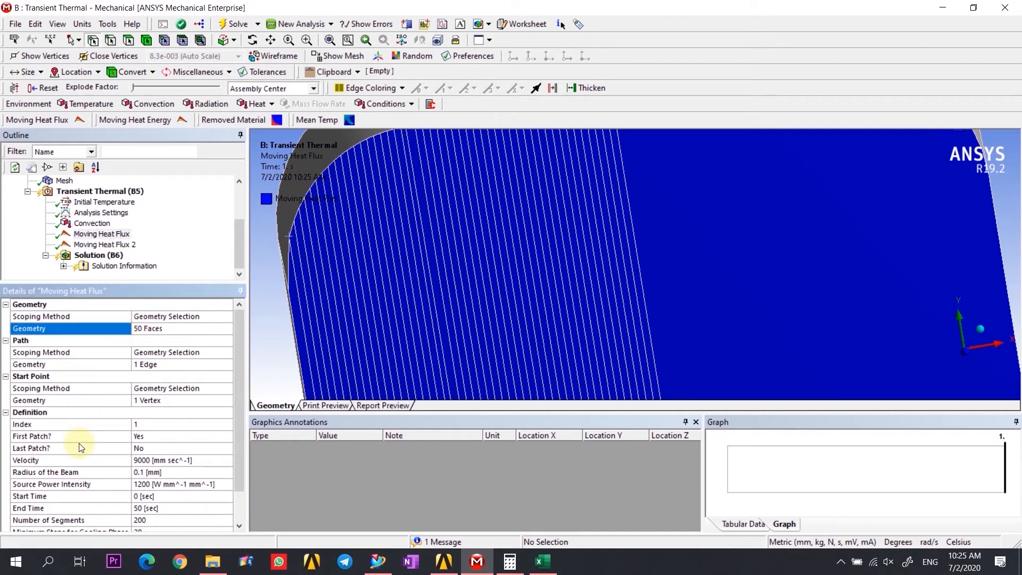
click(94, 461)
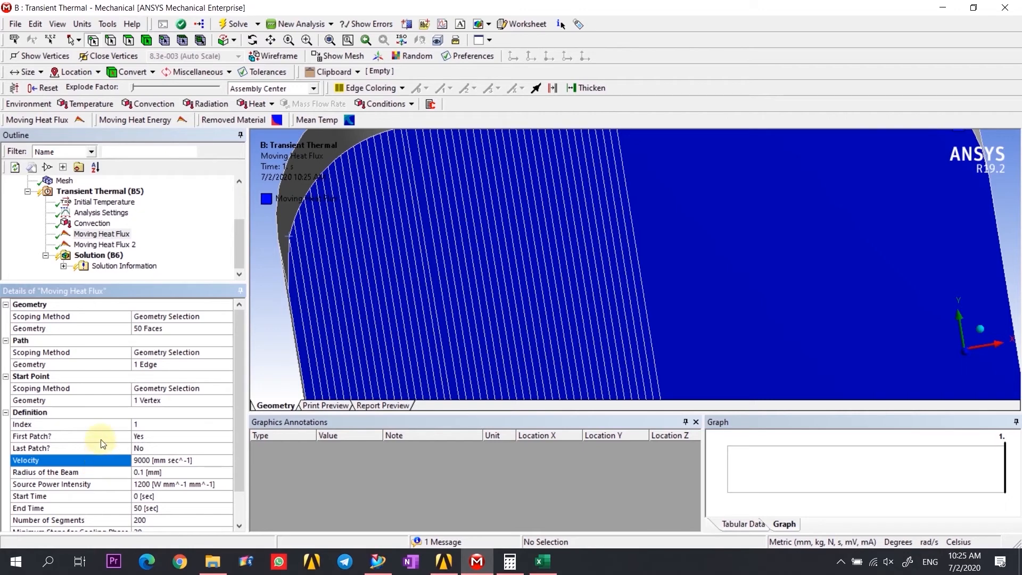
- Copy both Moving Heat Flux loads together and paste them into the Transient Thermal analysis
click(123, 234)
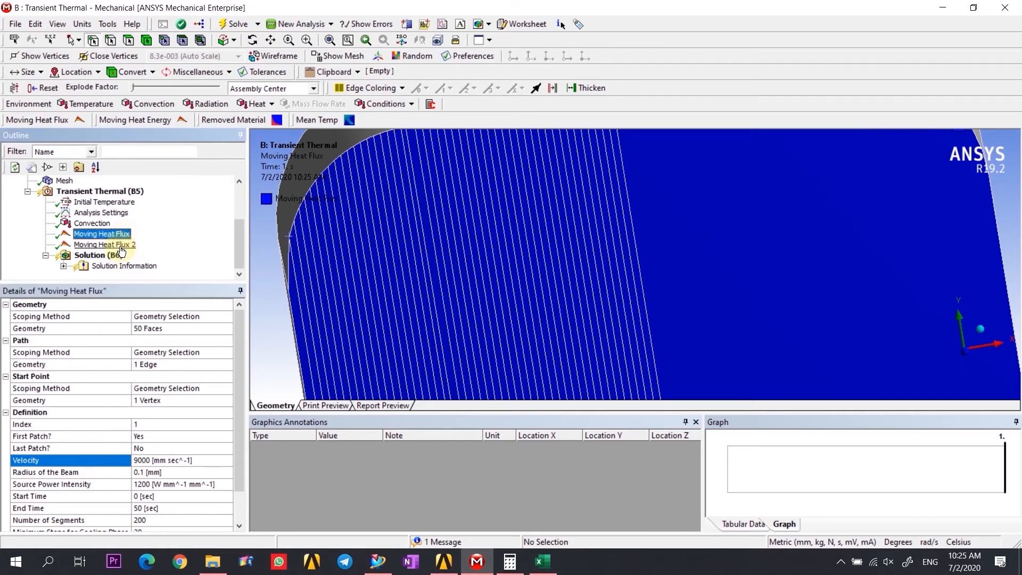
ctrl+click(121, 246)
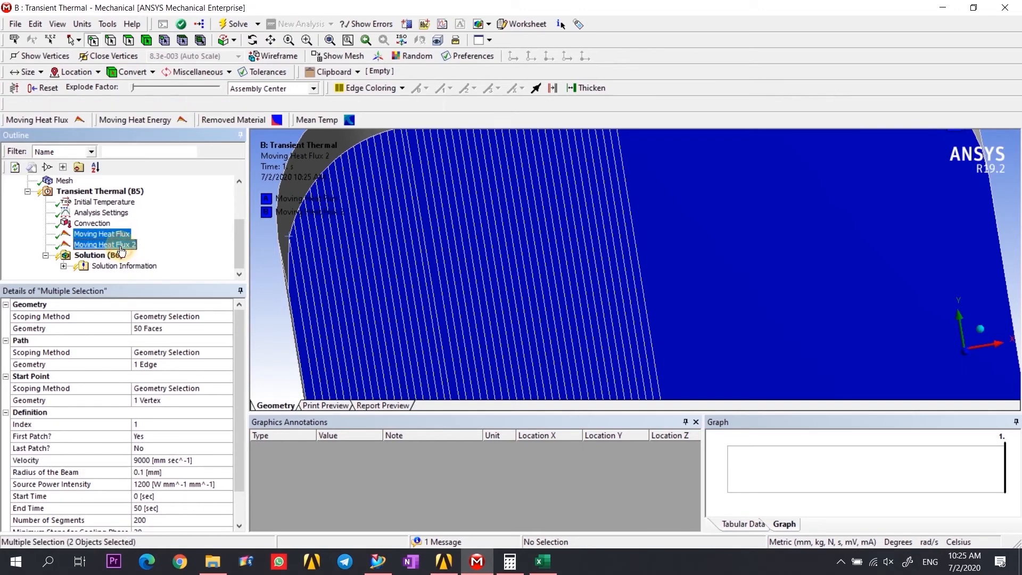
right_click(121, 246)
key(Escape)
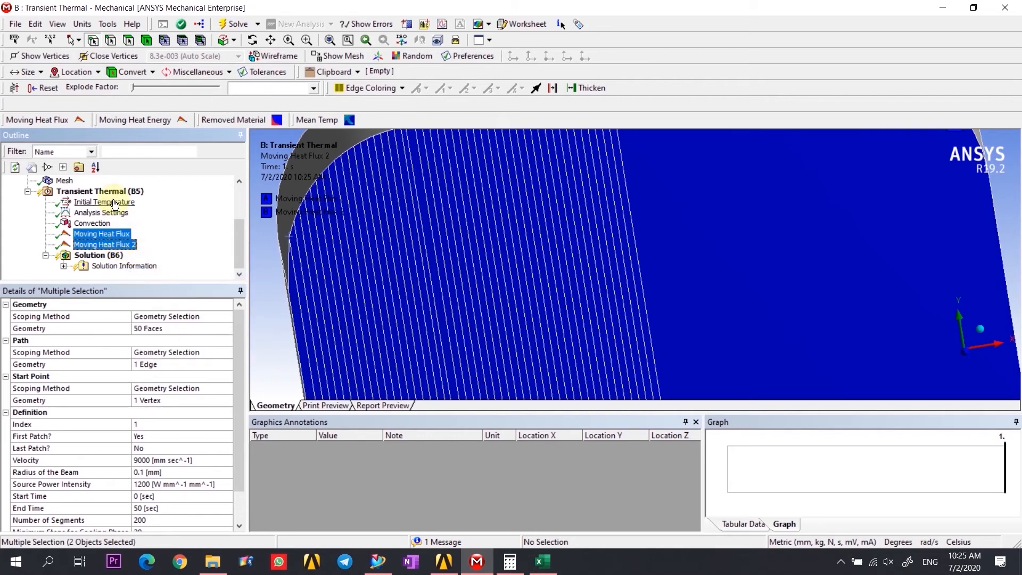
click(115, 195)
right_click(140, 192)
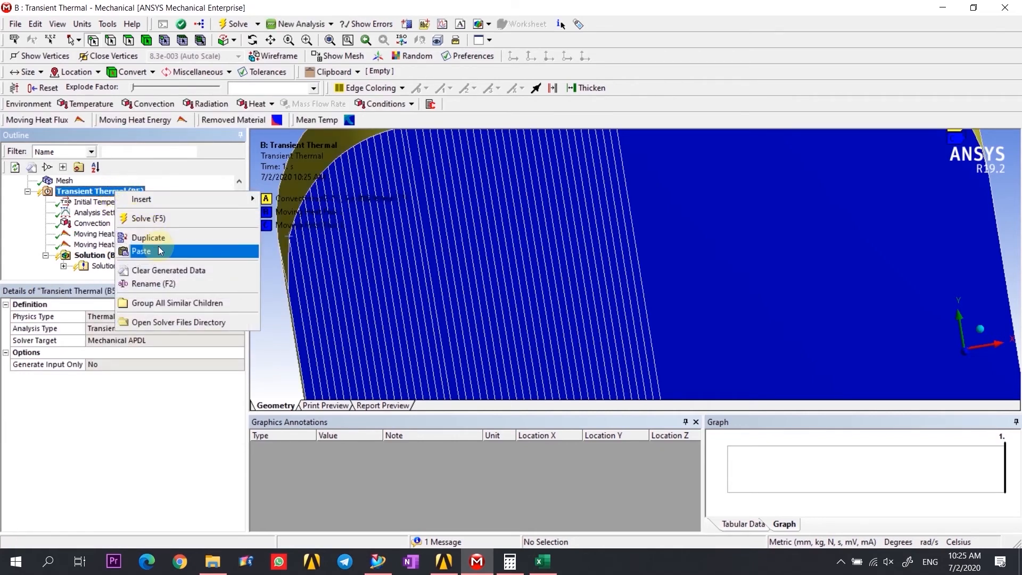
key(Escape)
- Copy all four Moving Heat Flux loads and paste them into the Transient Thermal analysis
click(101, 213)
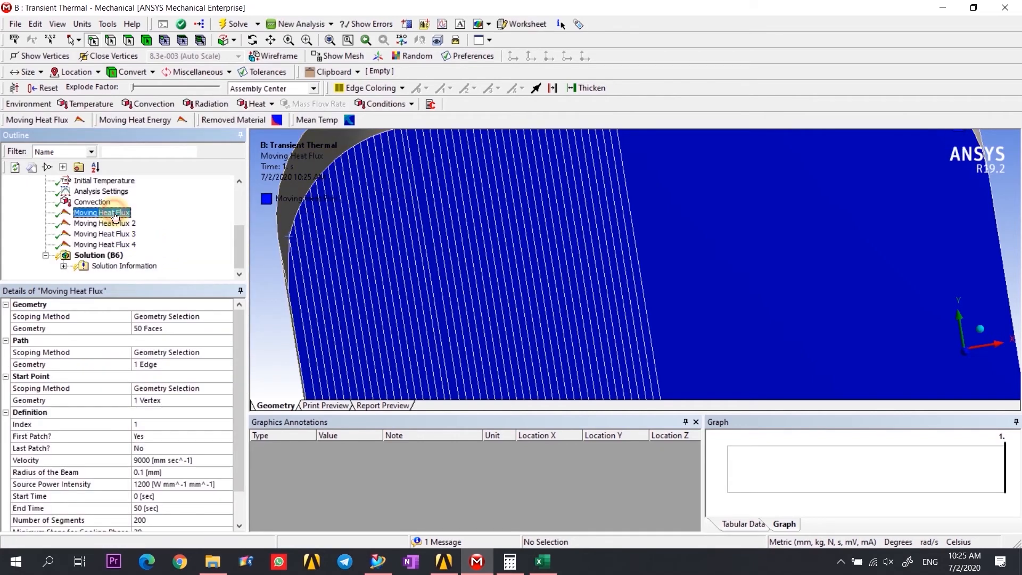
right_click(133, 253)
click(146, 262)
scroll(128, 223, up, 1)
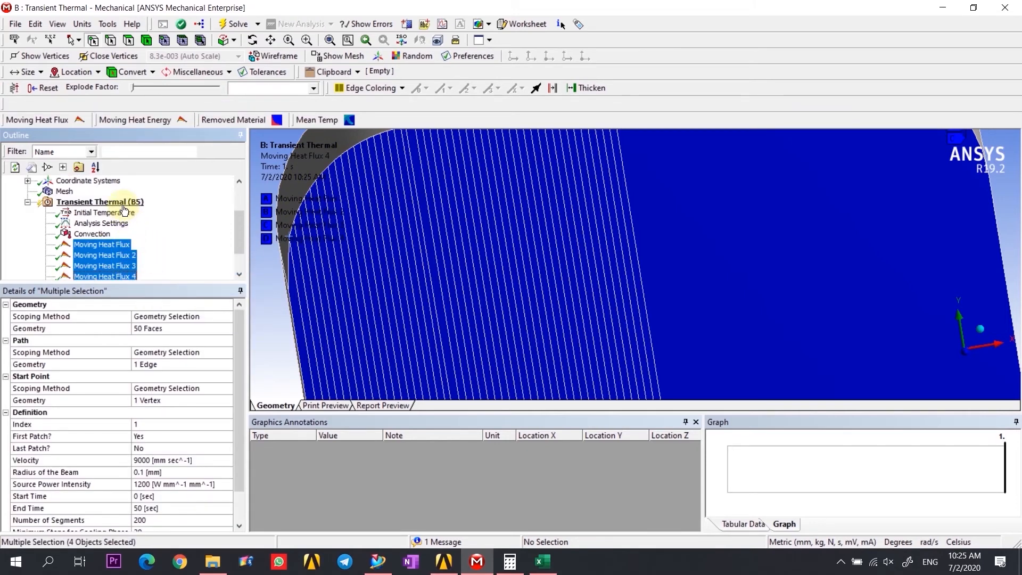
click(120, 203)
right_click(123, 203)
click(149, 265)
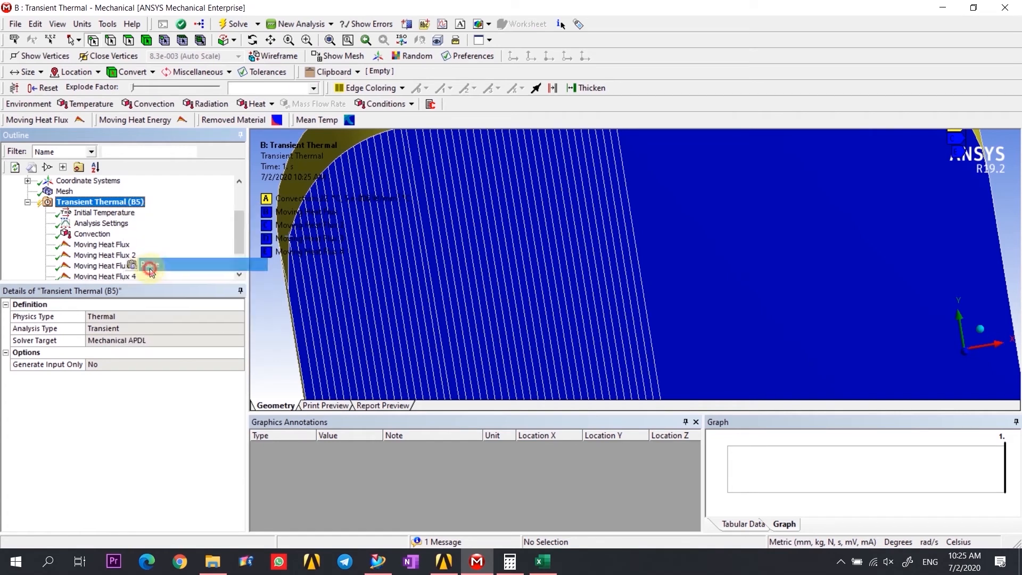
- Examine the face scope, path edge and start point of the original Moving Heat Flux against the strip geometry
scroll(144, 234, down, 3)
scroll(123, 215, up, 1)
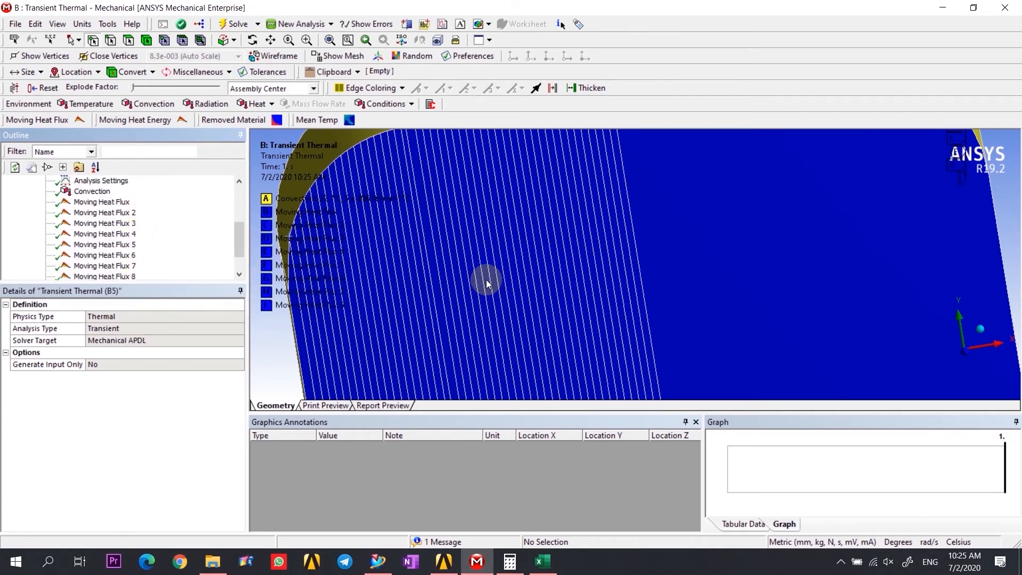
scroll(404, 251, down, 2)
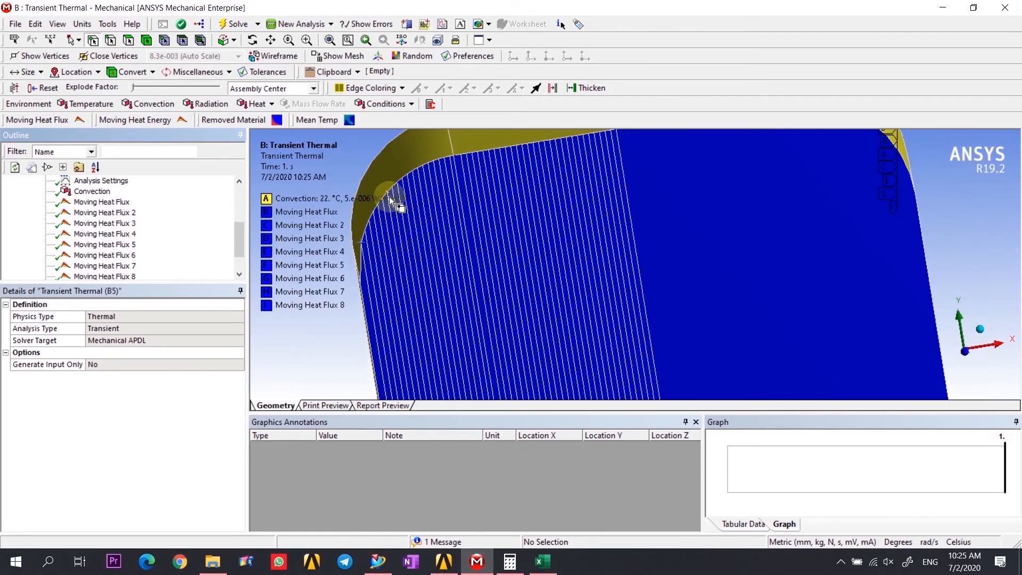
scroll(391, 201, down, 1)
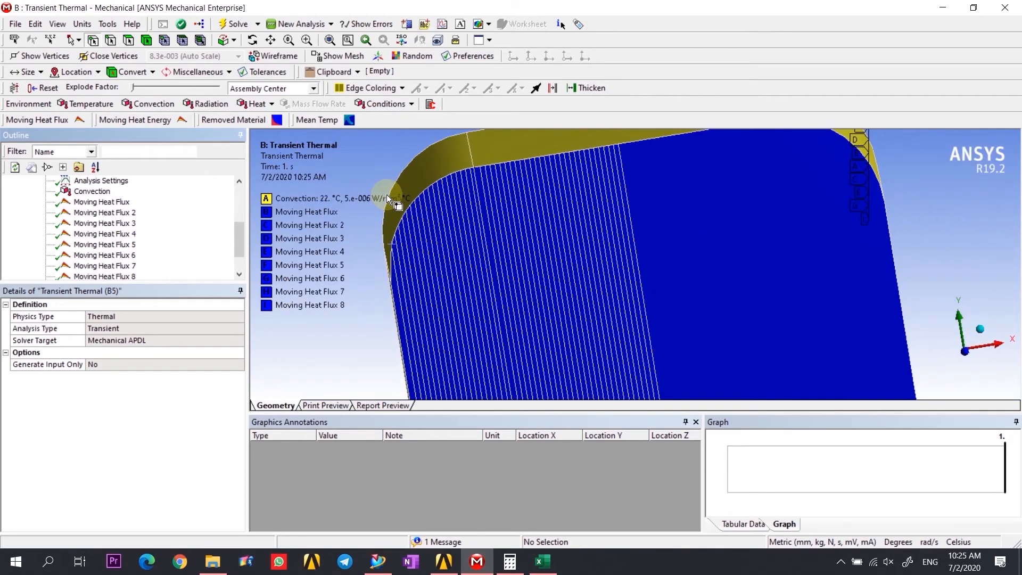
click(102, 202)
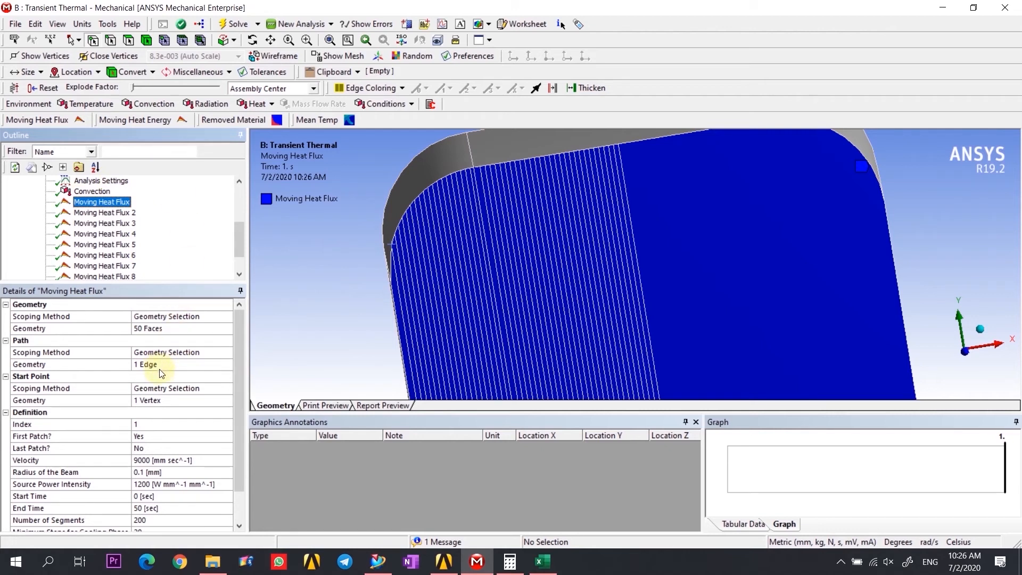
click(162, 365)
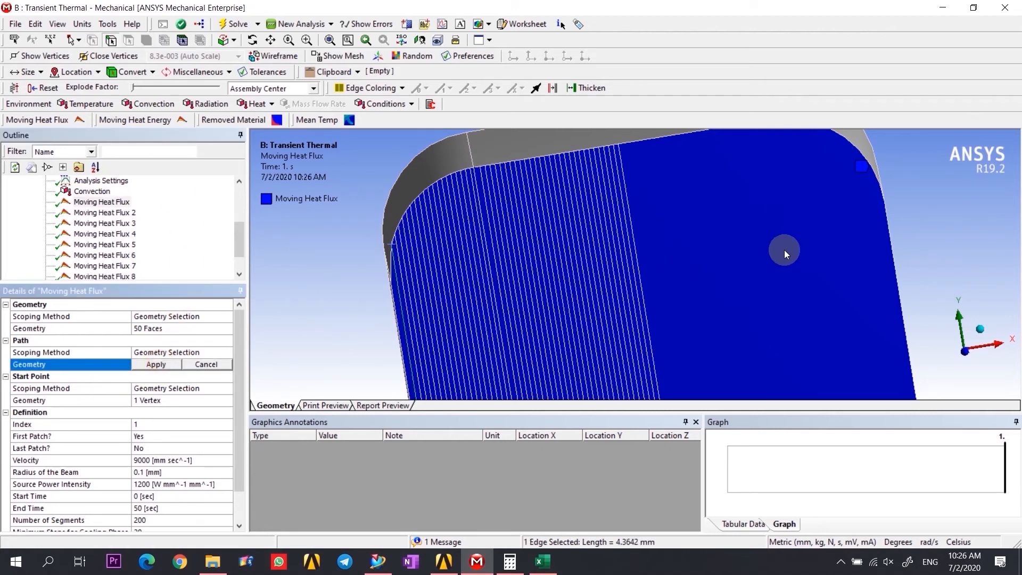
click(137, 400)
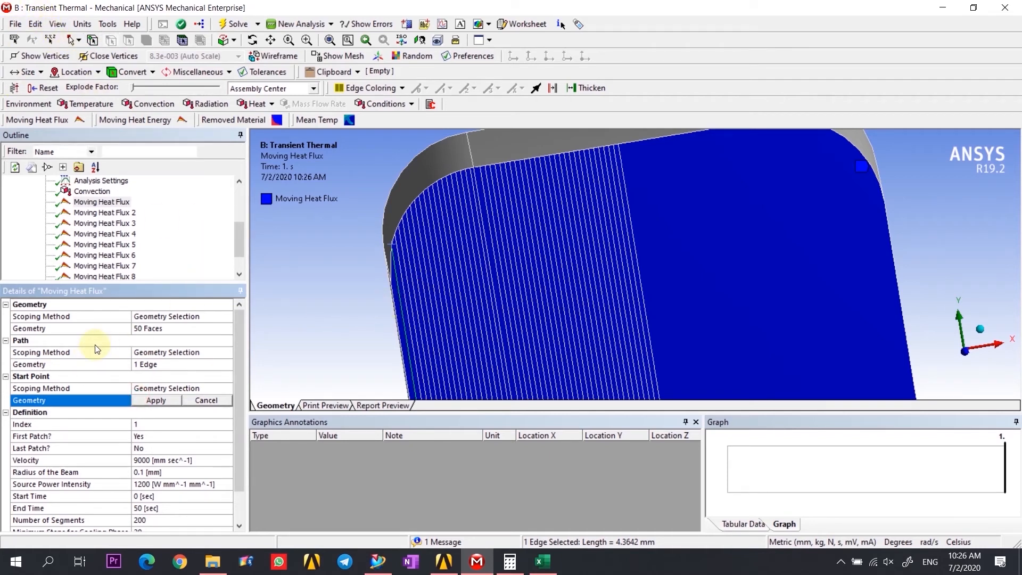
click(123, 331)
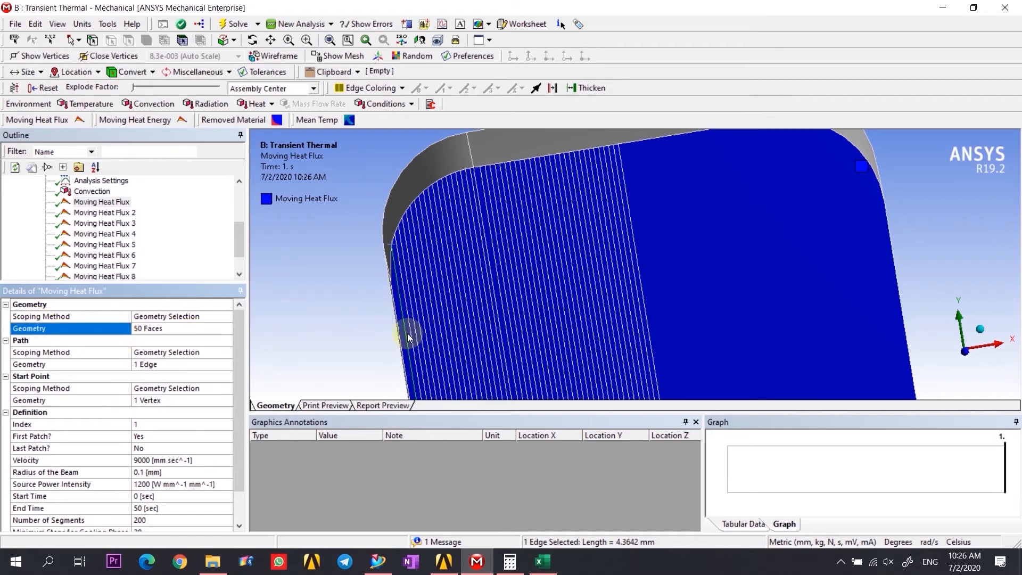
click(55, 366)
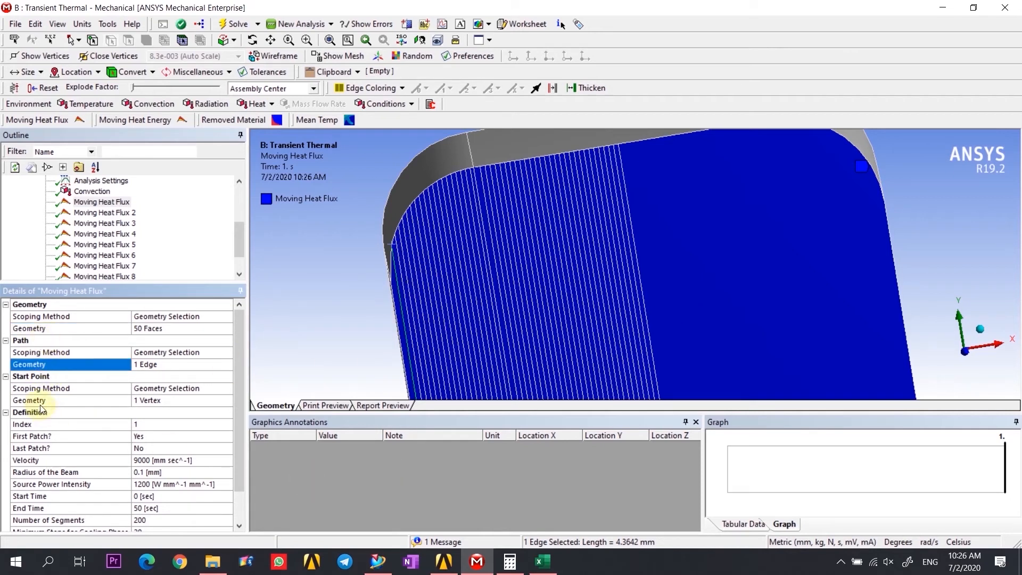
click(42, 376)
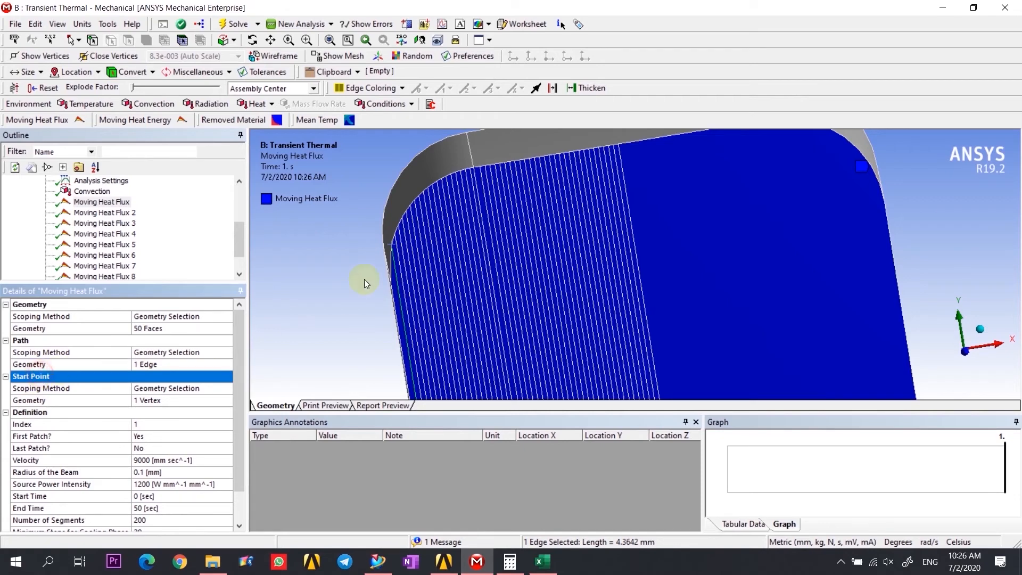
scroll(388, 237, down, 2)
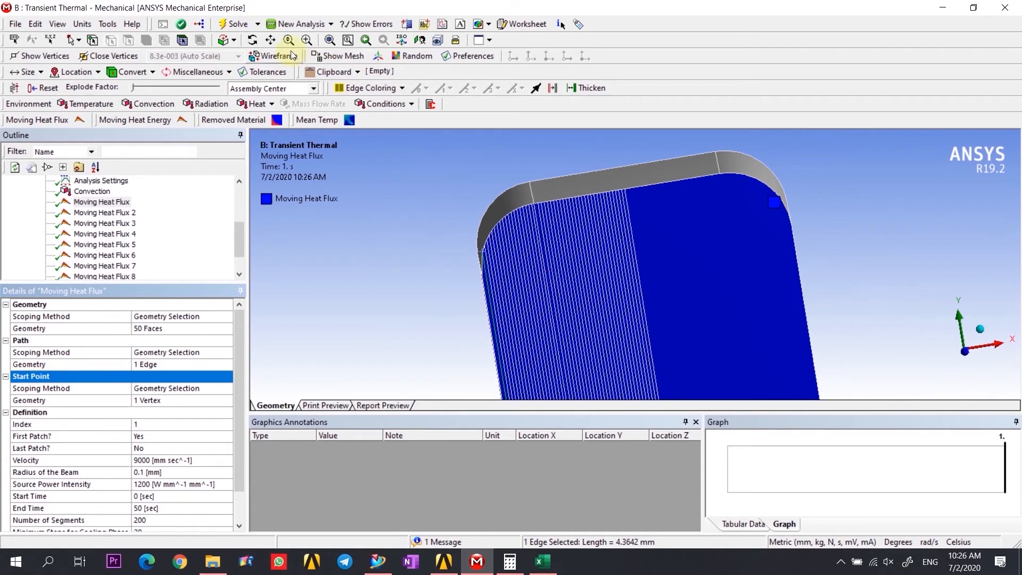
click(271, 41)
drag(548, 262, 467, 125)
drag(463, 283, 454, 333)
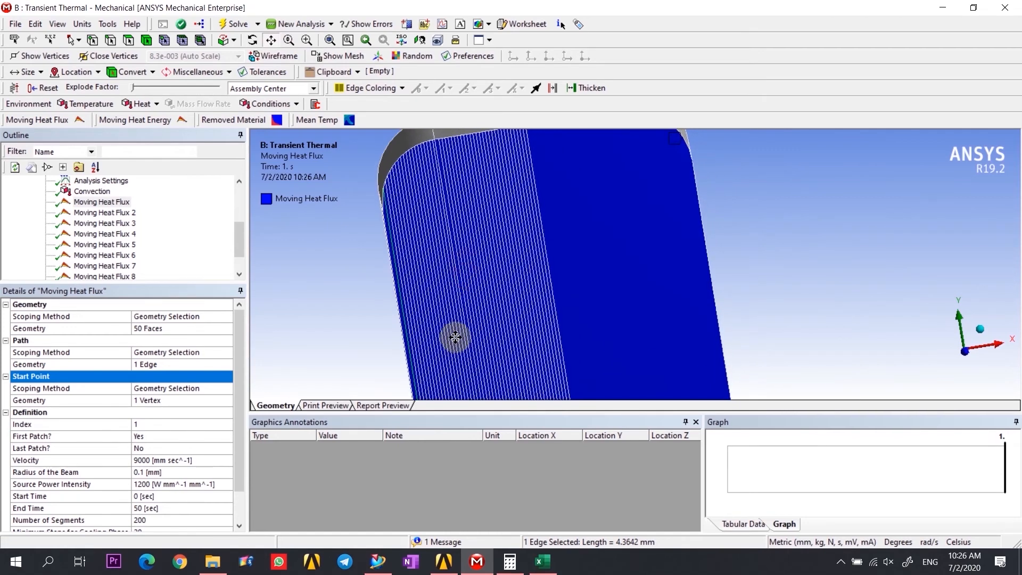
- Renumber the index of Moving Heat Flux 2 and set the index of Moving Heat Flux 3 to 3
click(120, 214)
click(149, 424)
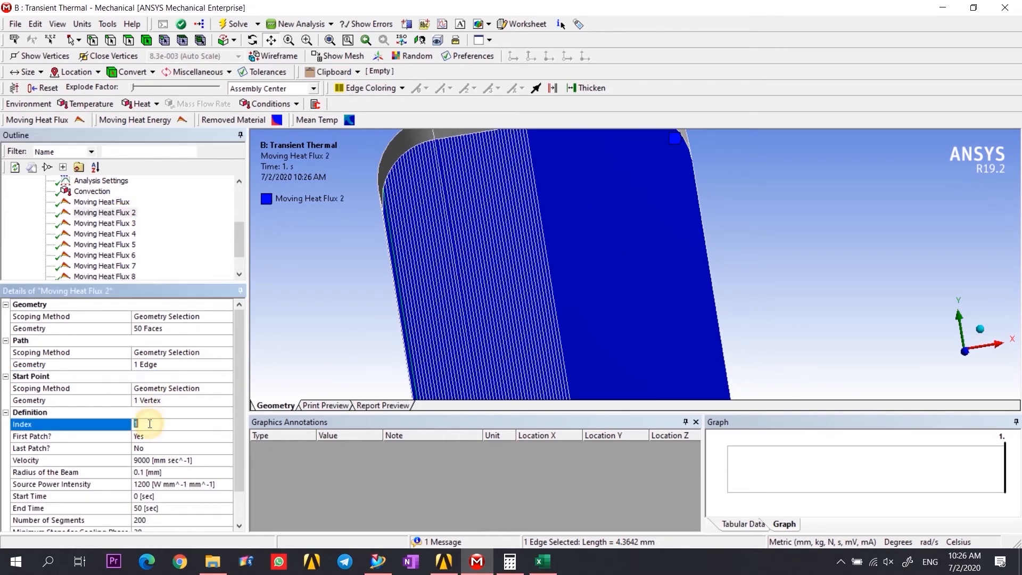
click(104, 223)
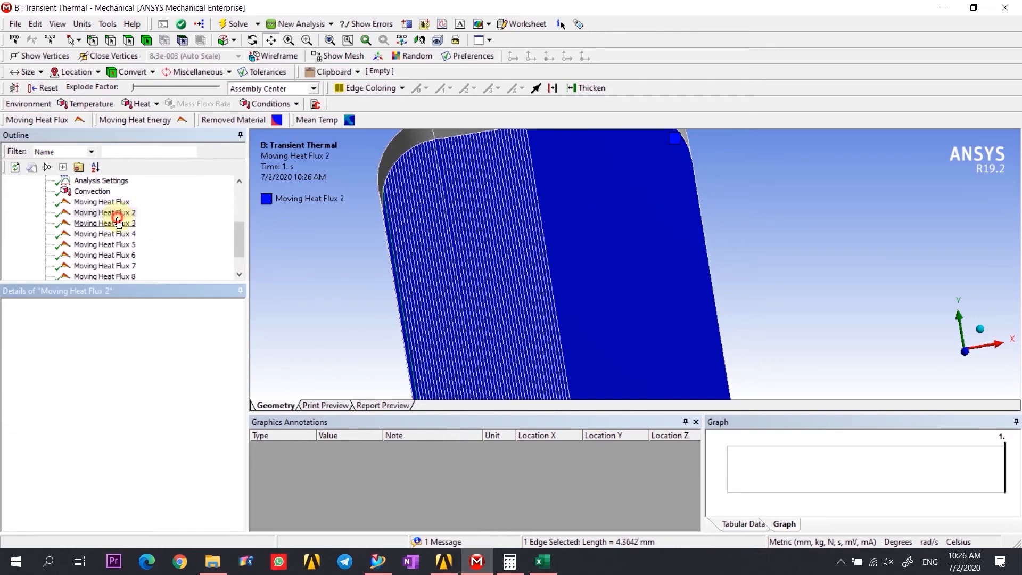
click(166, 424)
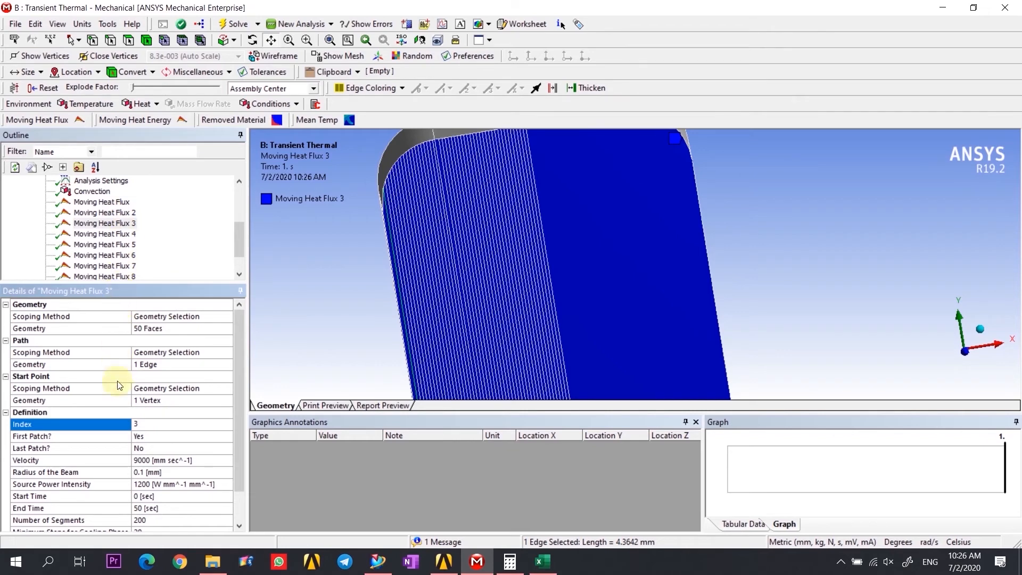
- Set First Patch to No for Moving Heat Flux 2 and Moving Heat Flux 3
click(100, 202)
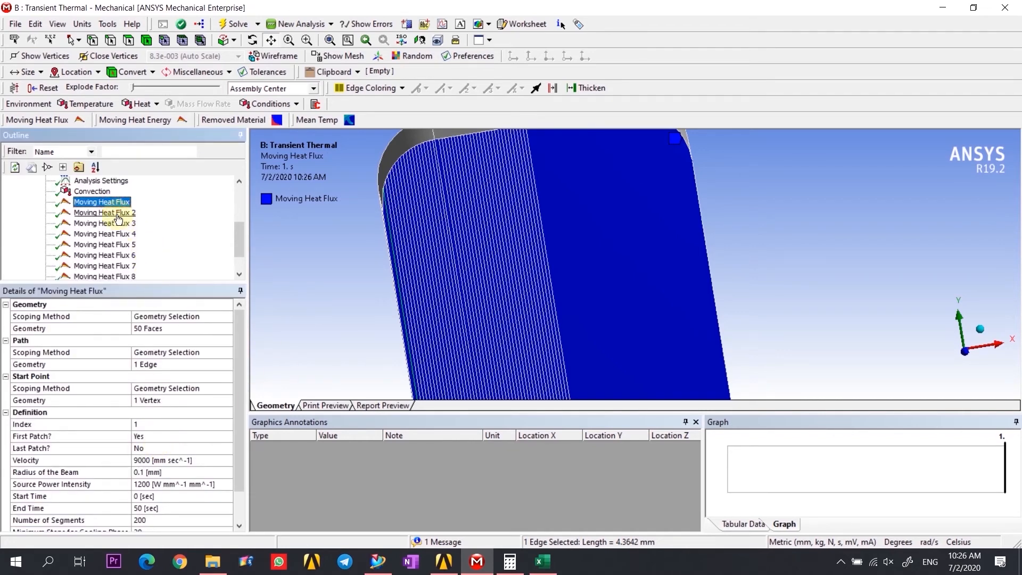
click(107, 213)
double_click(139, 437)
click(126, 224)
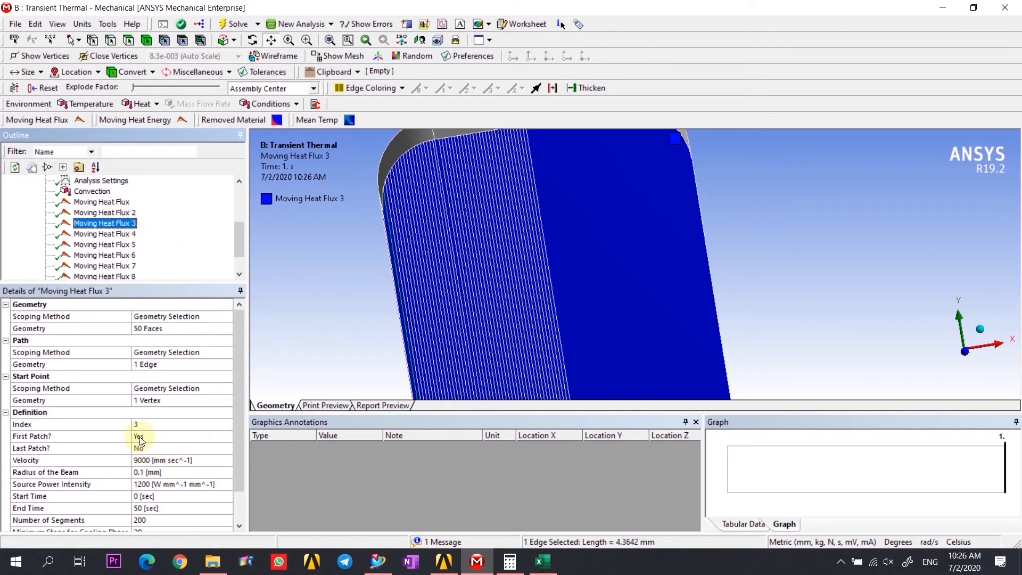
double_click(138, 438)
- Set First Patch to No and Last Patch to Yes for Moving Heat Flux 8
scroll(122, 219, down, 1)
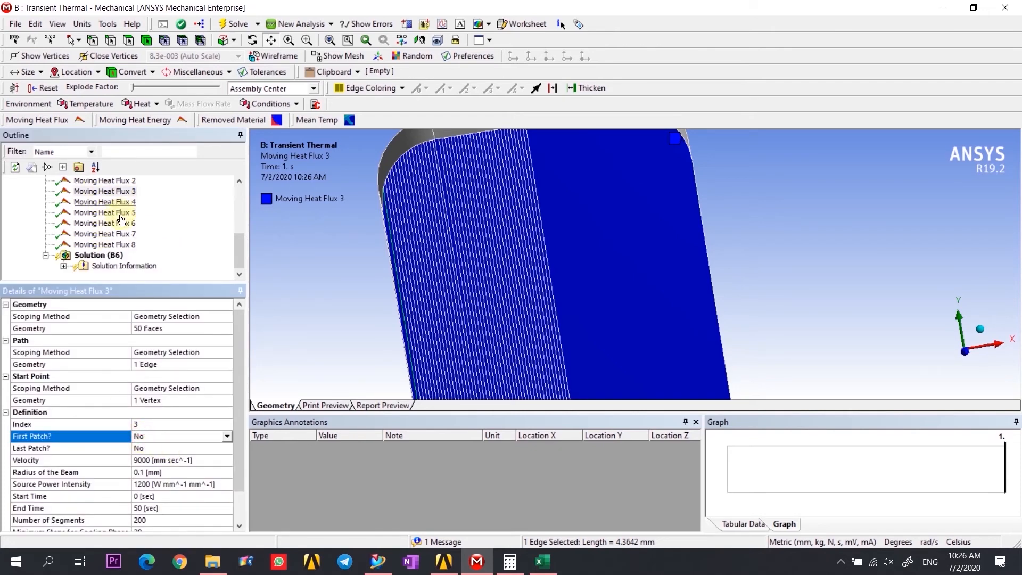
click(106, 245)
double_click(156, 437)
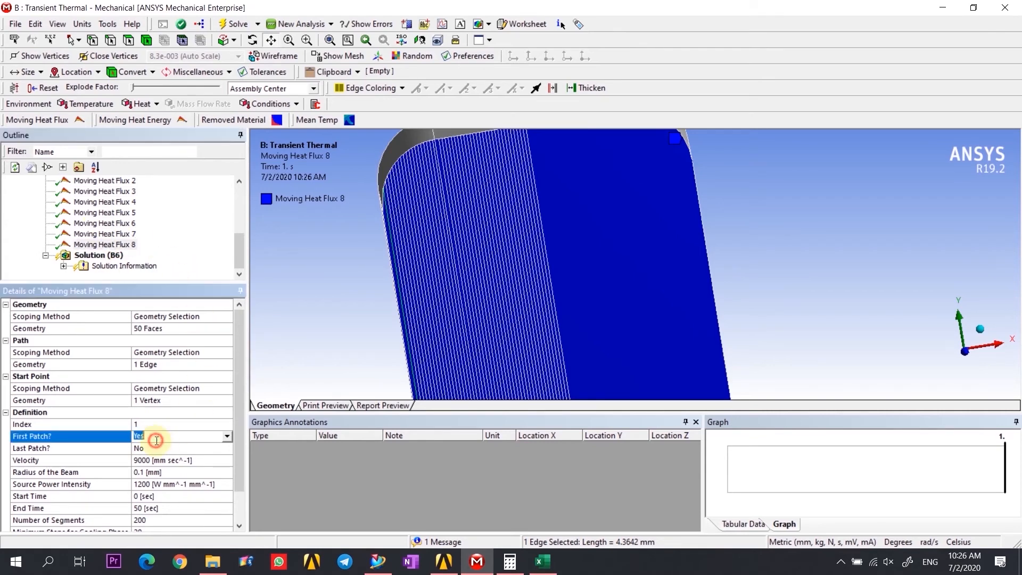
double_click(145, 448)
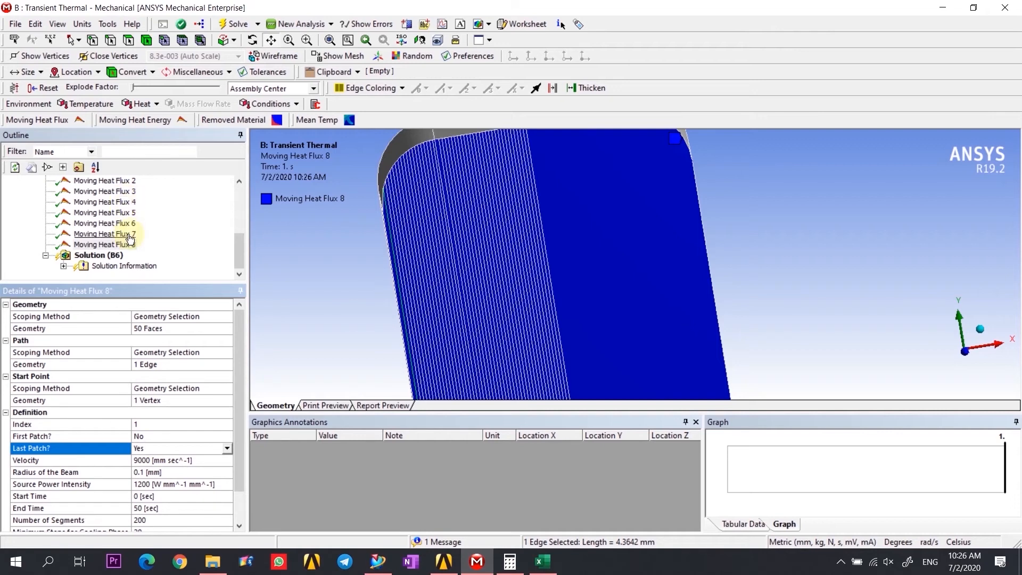
scroll(130, 240, up, 3)
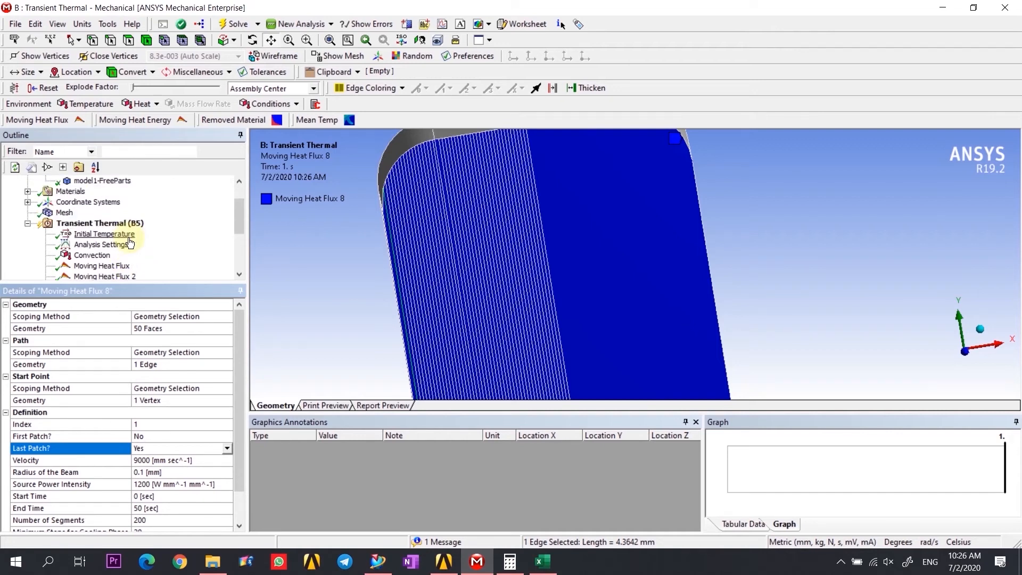
scroll(126, 240, down, 3)
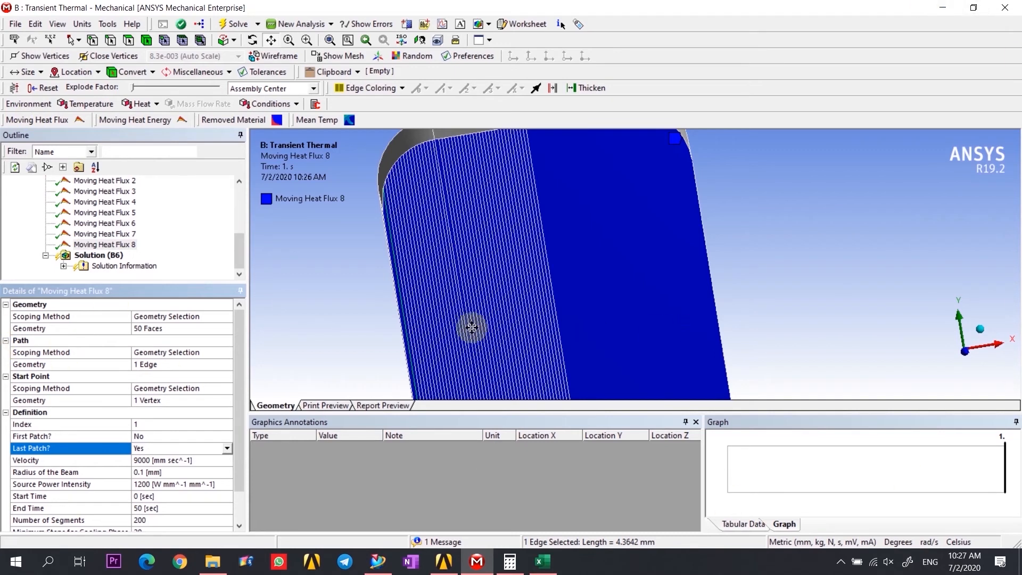
- Minimize the open windows, switch to Workbench and close Mechanical
click(943, 10)
click(943, 10)
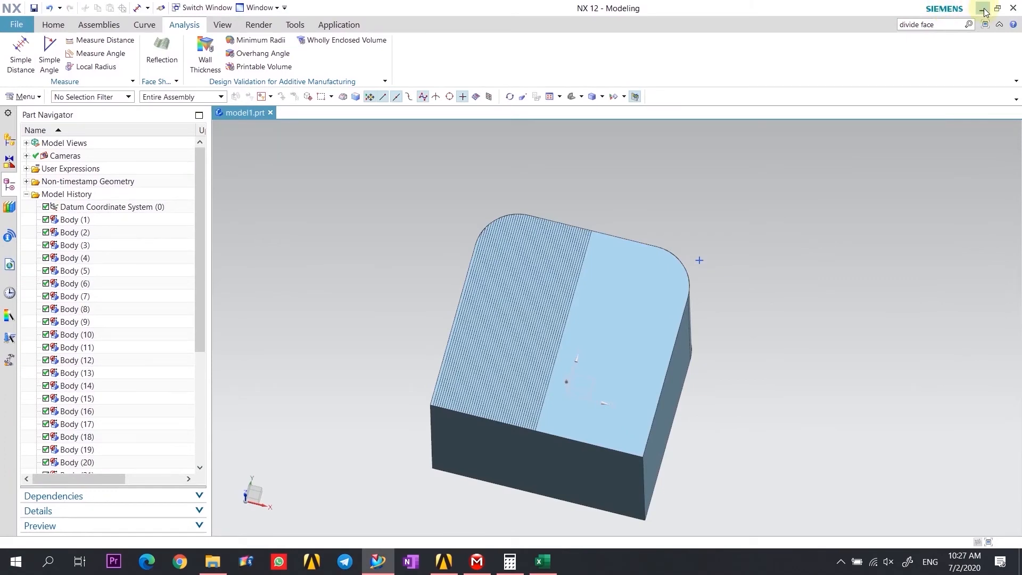
click(984, 10)
click(953, 8)
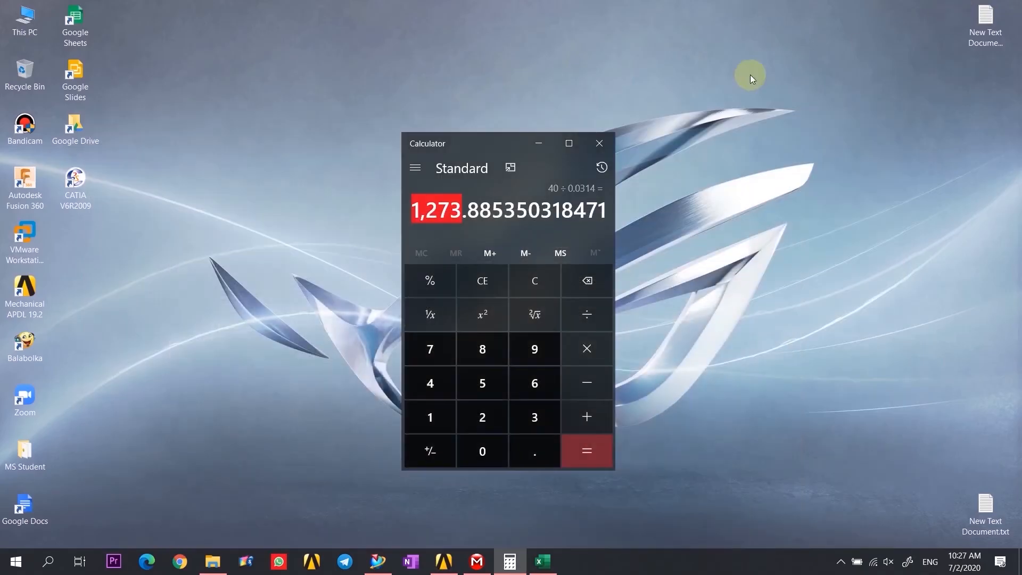
click(548, 145)
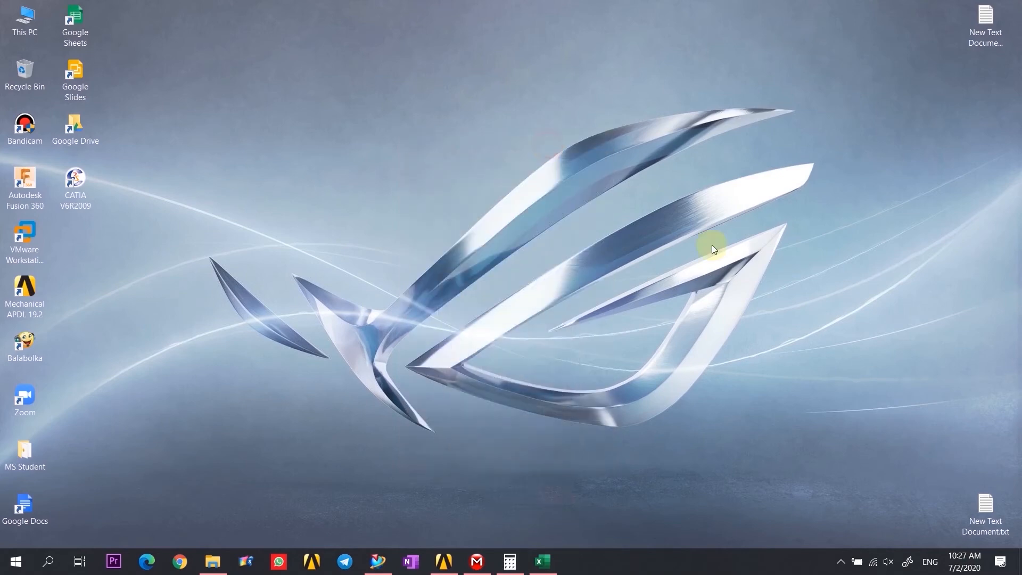
click(454, 559)
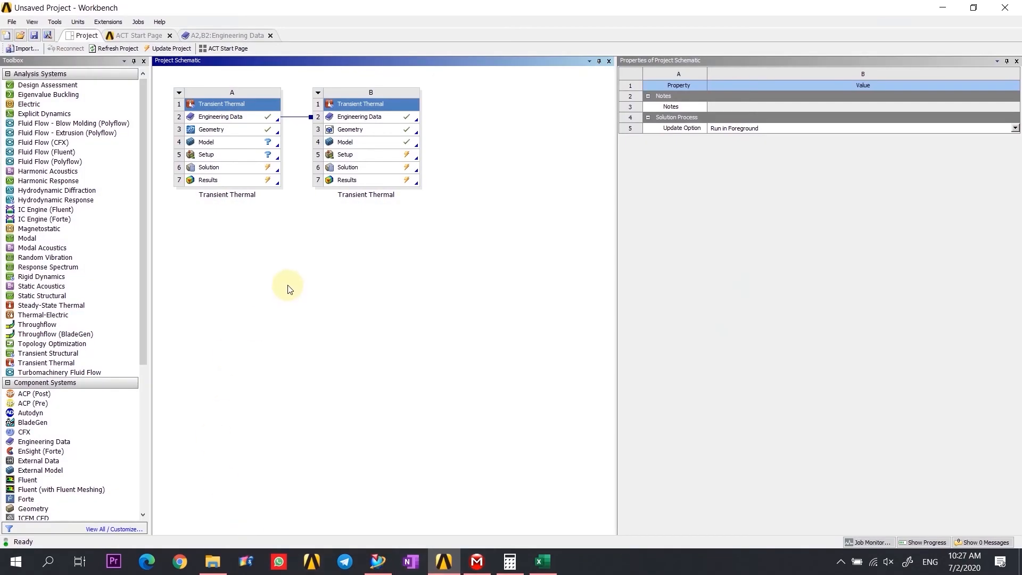
click(479, 560)
click(1005, 8)
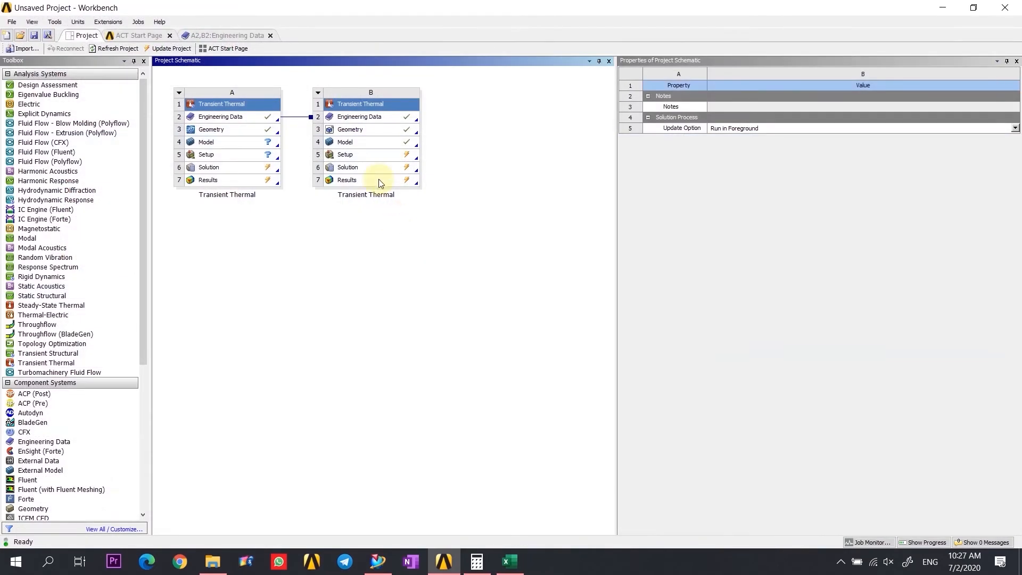
- Open the geometry of Transient Thermal system B for editing in SpaceClaim
click(355, 133)
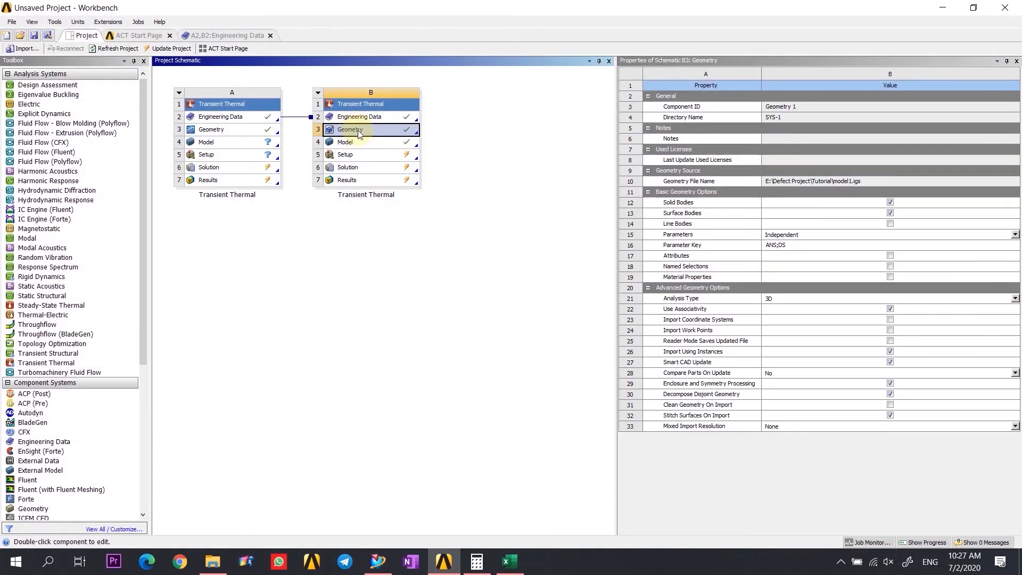
right_click(359, 132)
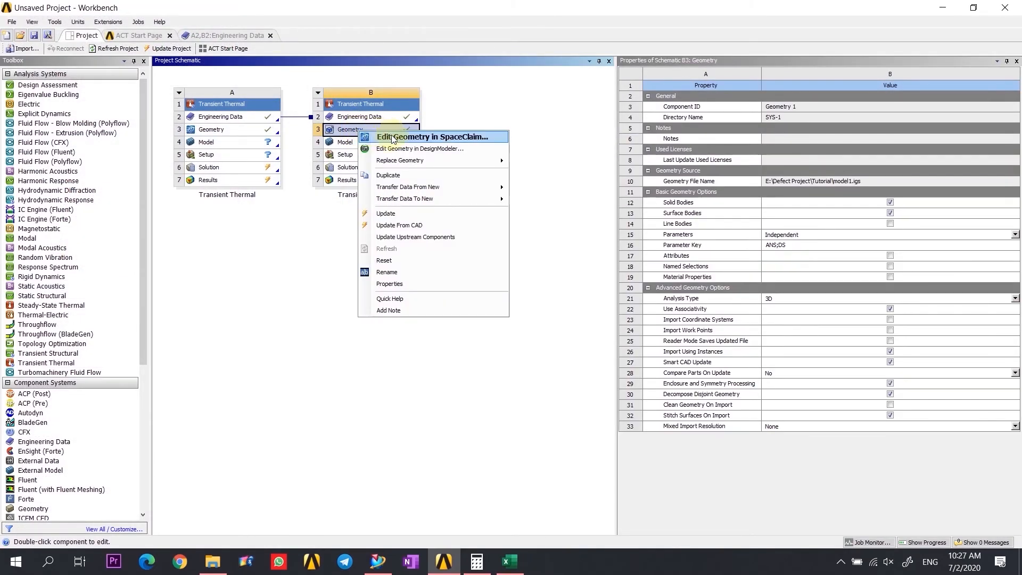
click(399, 138)
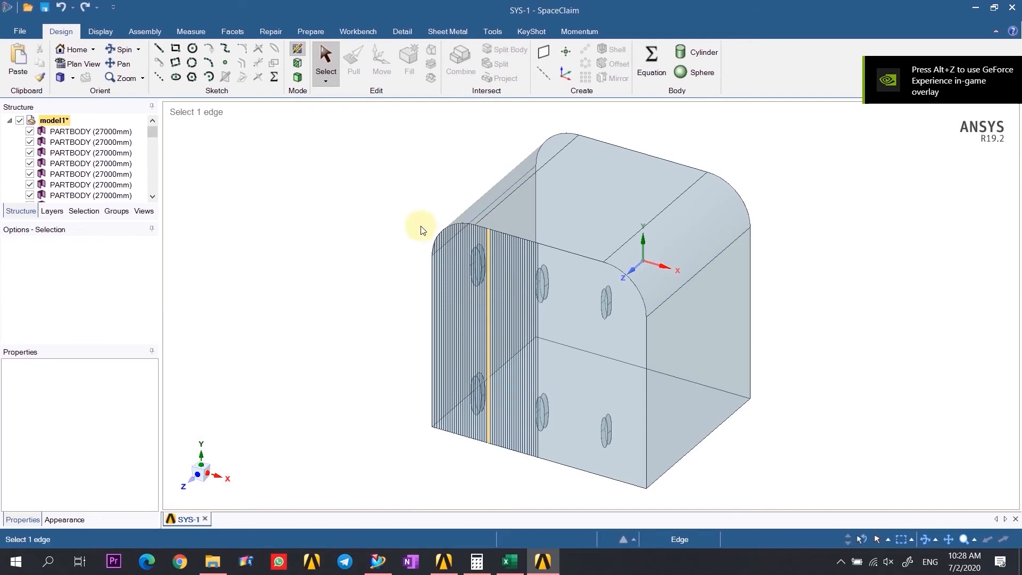
- Measure the length of one of the long strip edges on the front face of the block
middle_drag(834, 342, 887, 293)
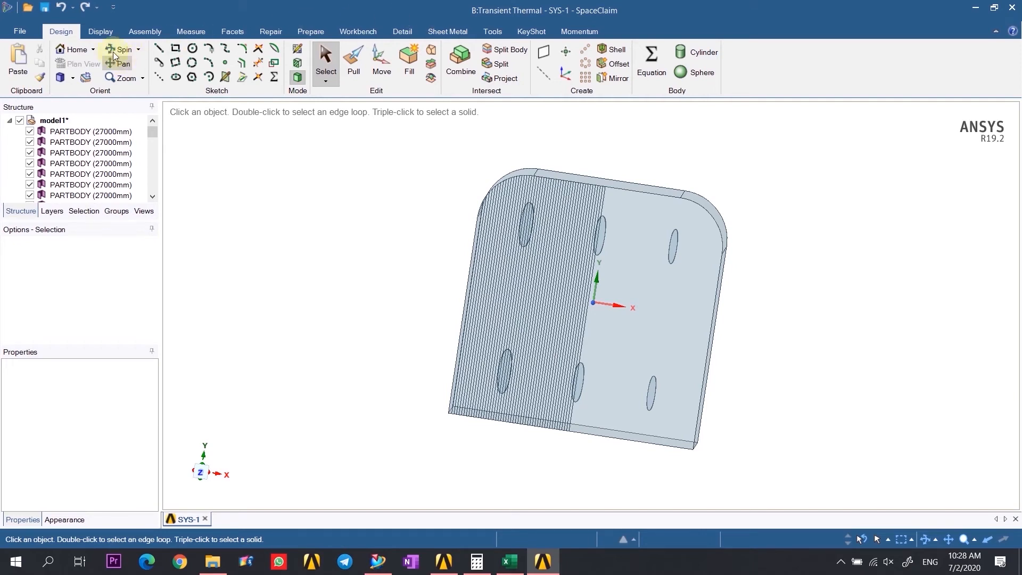
click(202, 32)
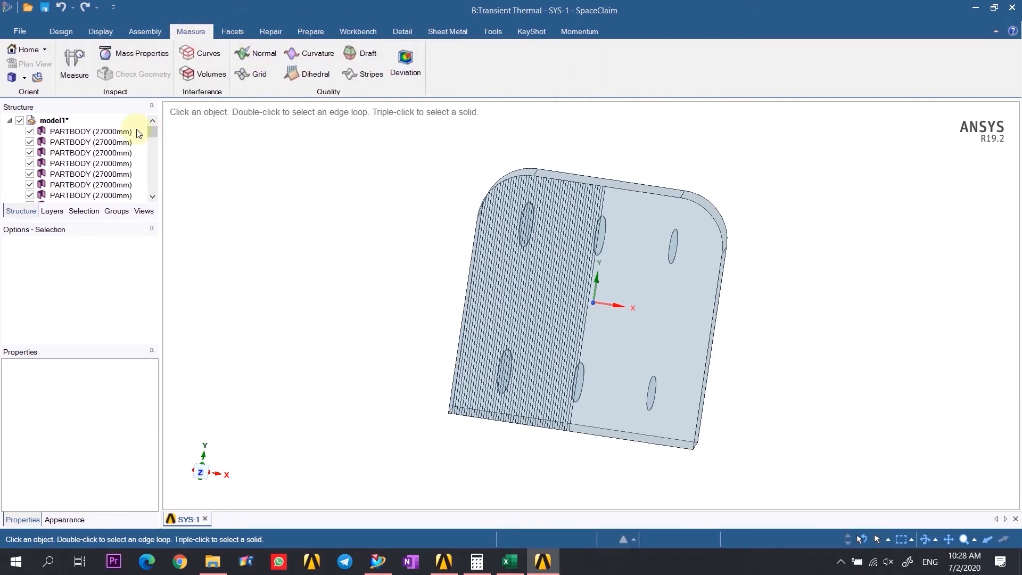
click(74, 63)
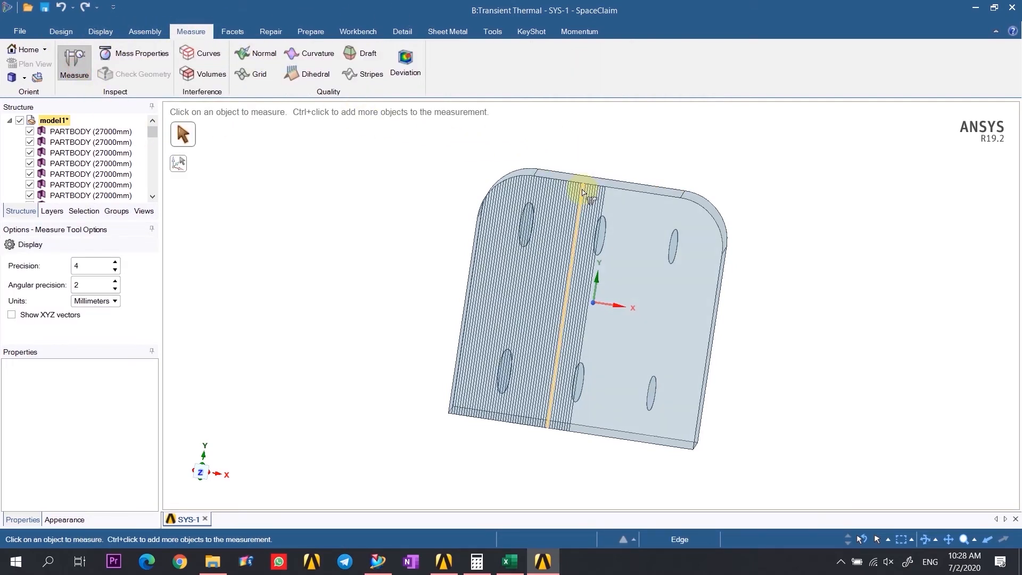
scroll(583, 184, down, 2)
scroll(586, 178, up, 5)
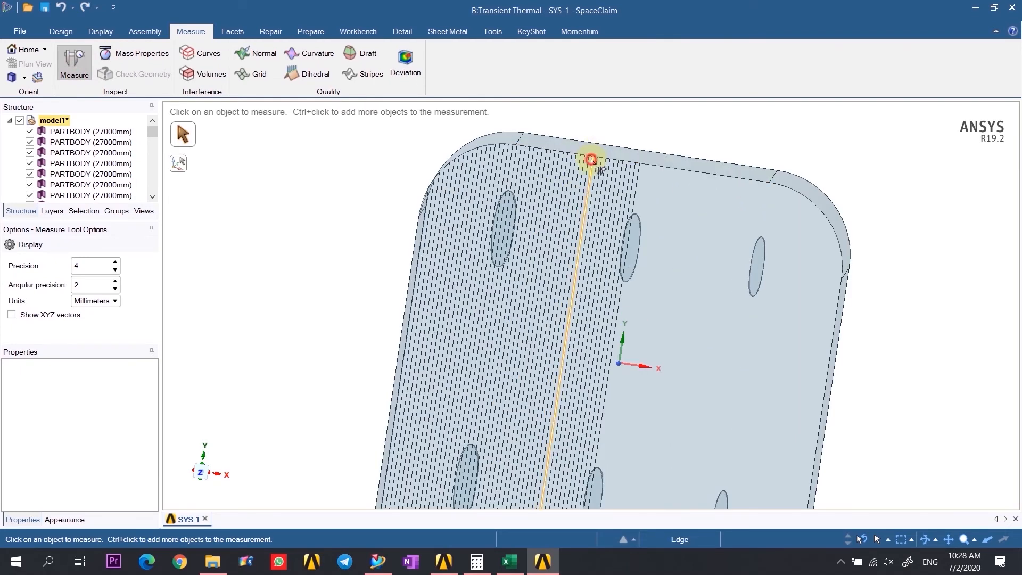
click(591, 161)
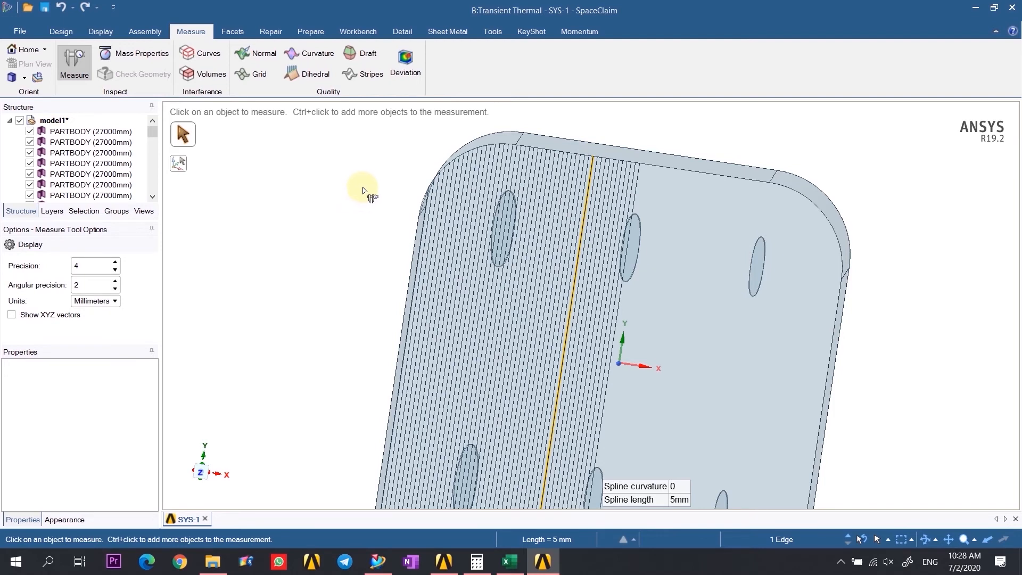
scroll(362, 190, up, 1)
scroll(363, 190, down, 2)
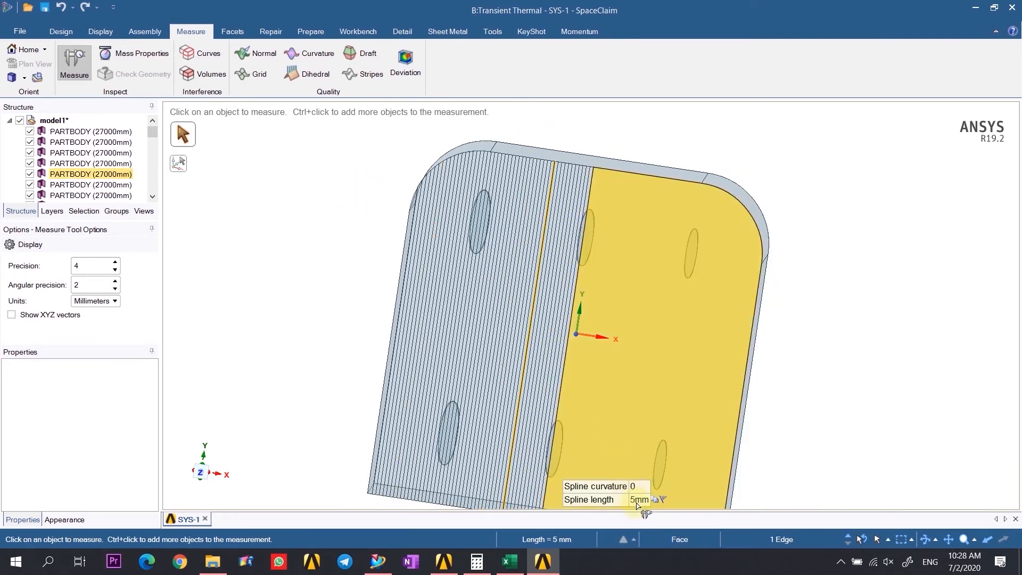
- Leave the geometry check and open the project file Half.wbpj from New folder (2) in the Defect Project folder
click(406, 311)
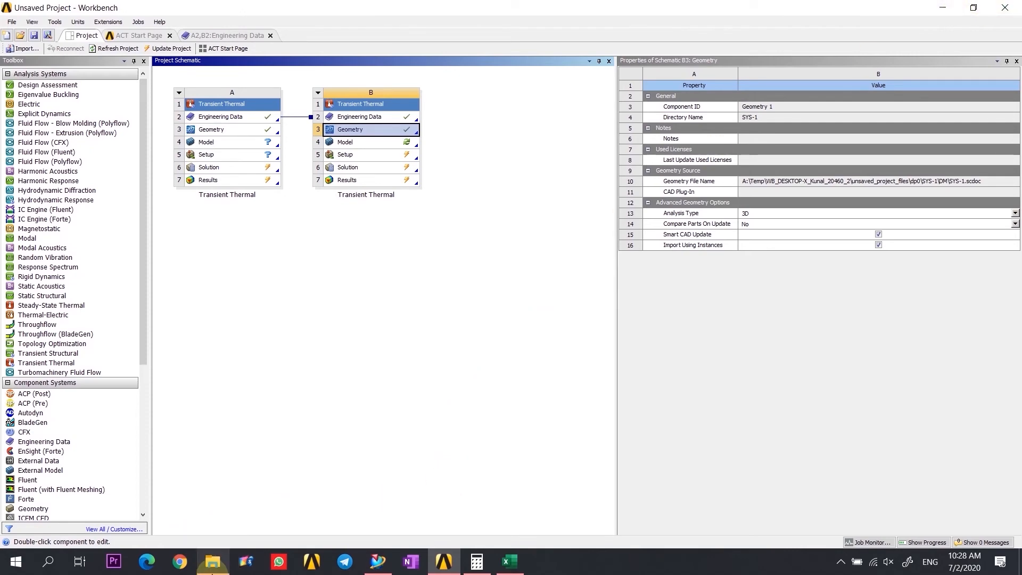
click(213, 561)
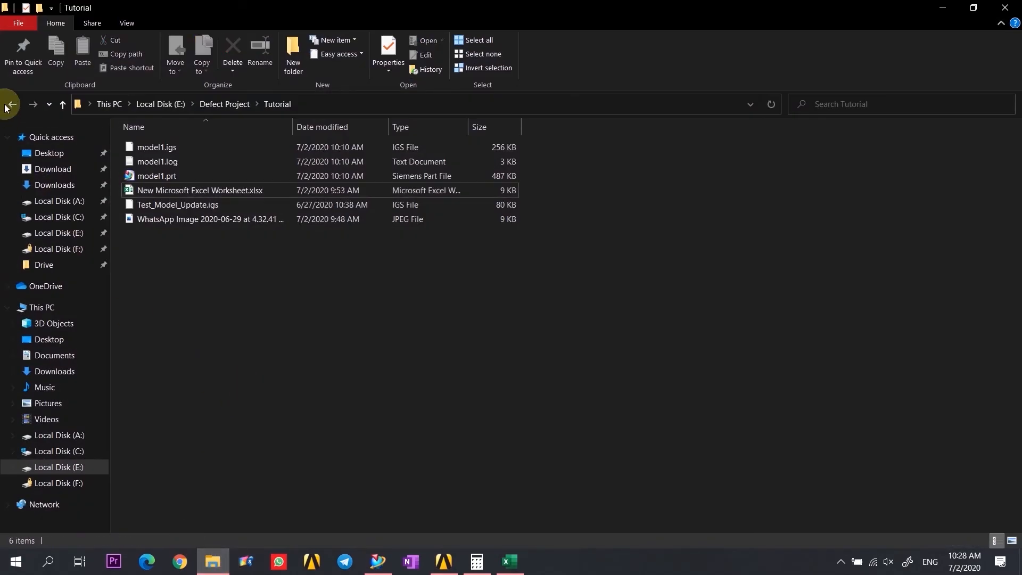
click(12, 103)
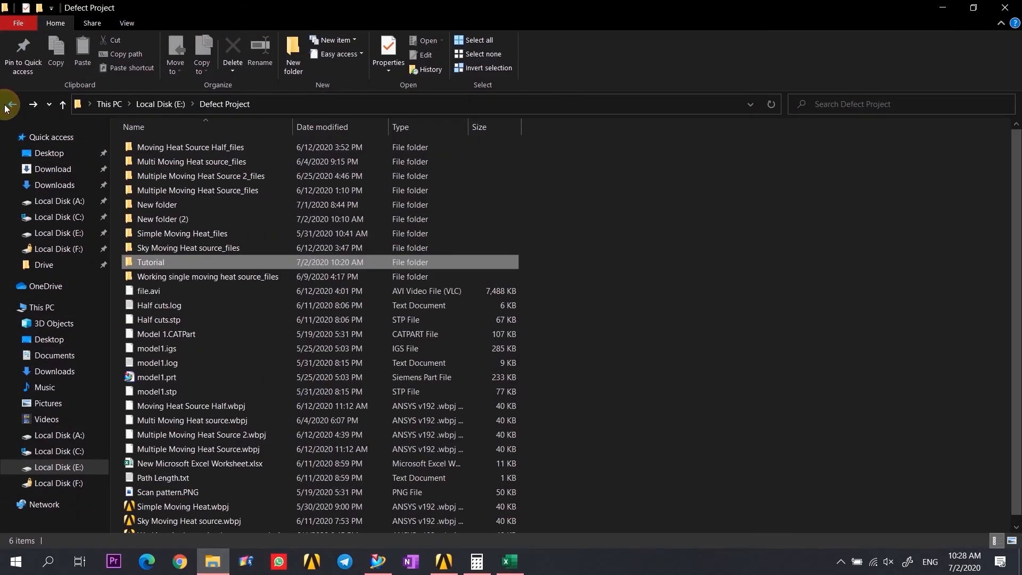
double_click(235, 219)
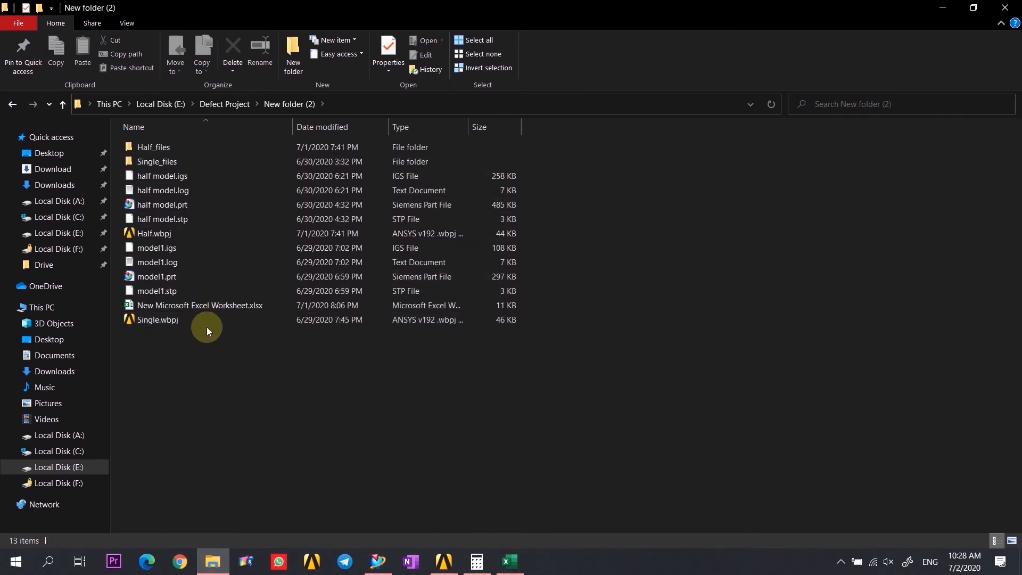
double_click(194, 234)
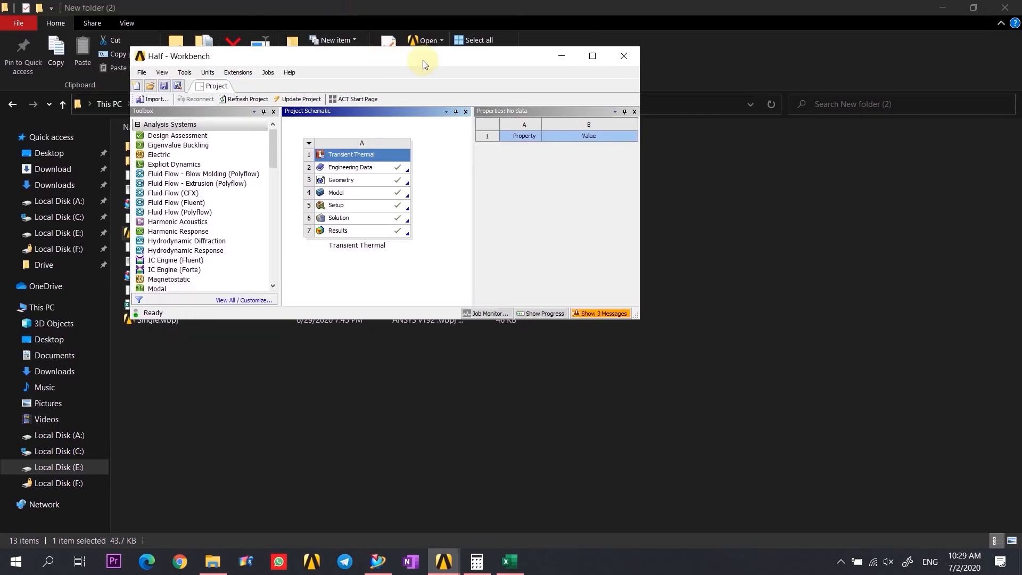
- Maximize the Half project window and open the Model of its Transient Thermal system in Mechanical
click(586, 57)
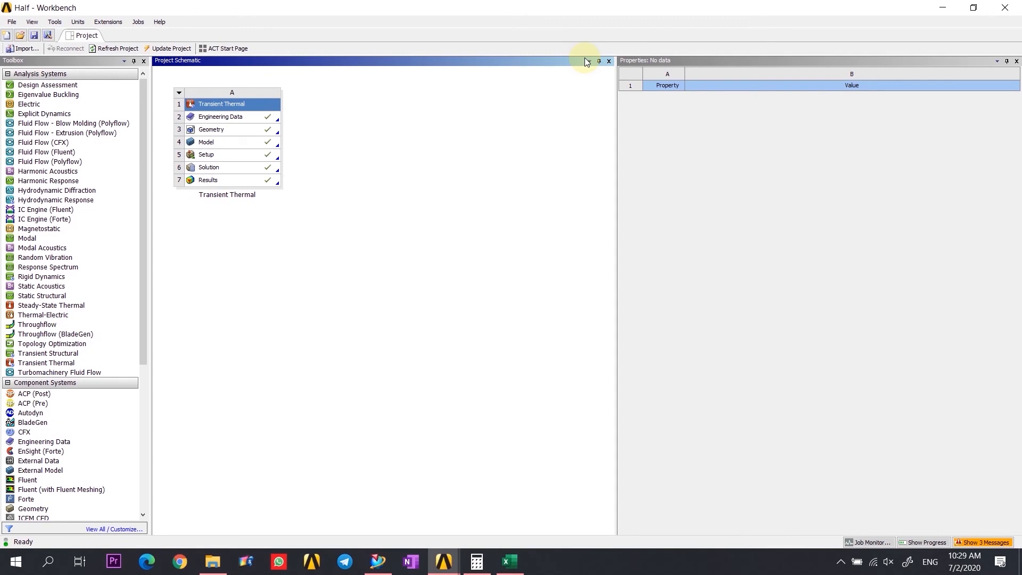
click(226, 144)
right_click(228, 149)
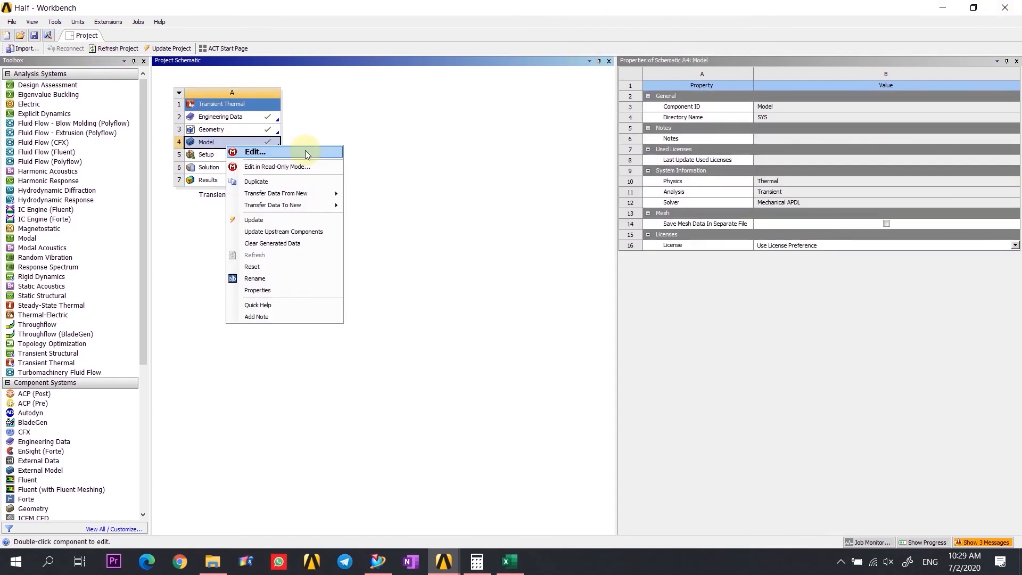
click(291, 153)
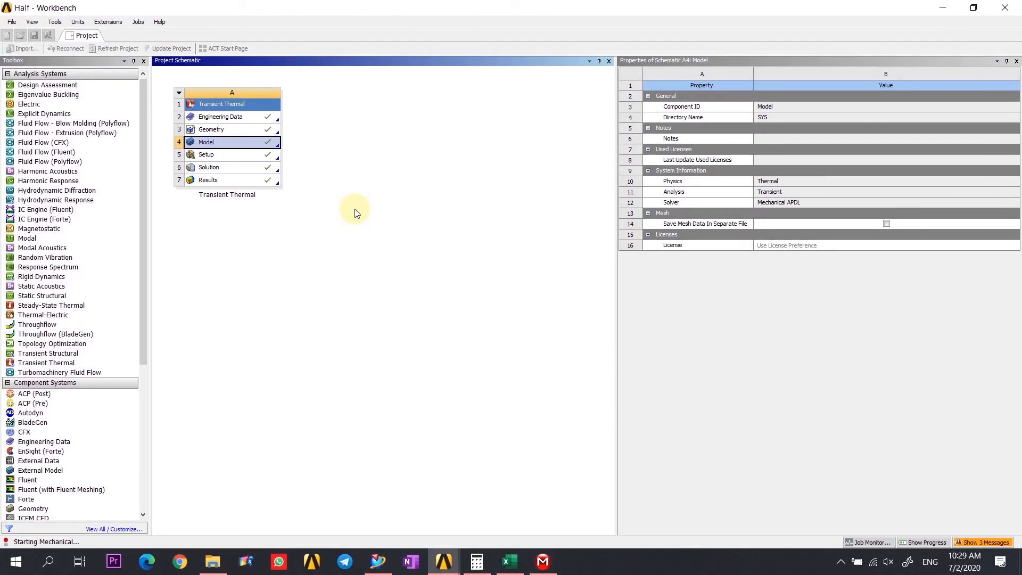
click(543, 561)
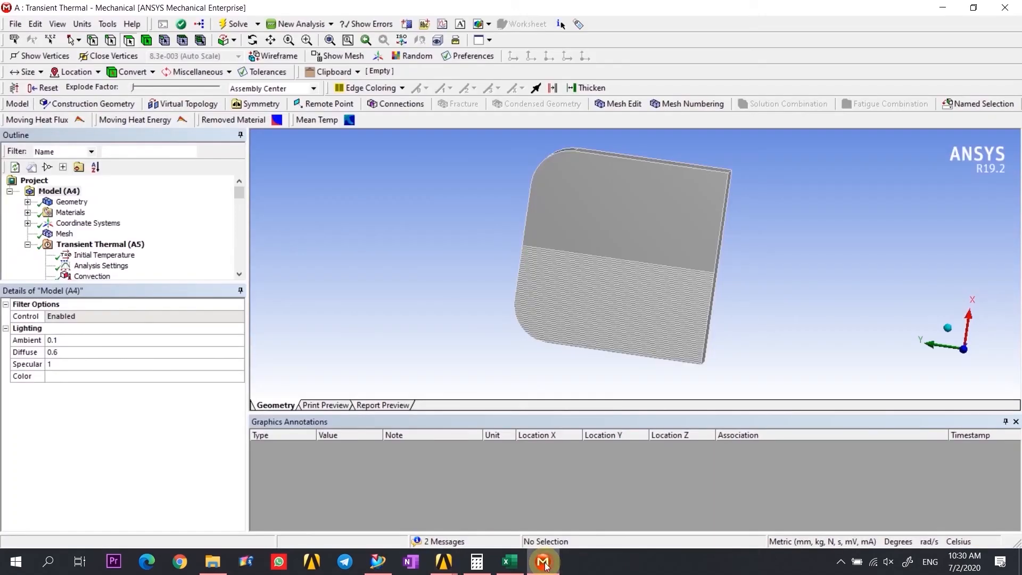
- Examine the strip model and the path edge assigned to the first Moving Heat Flux
middle_drag(430, 299, 222, 294)
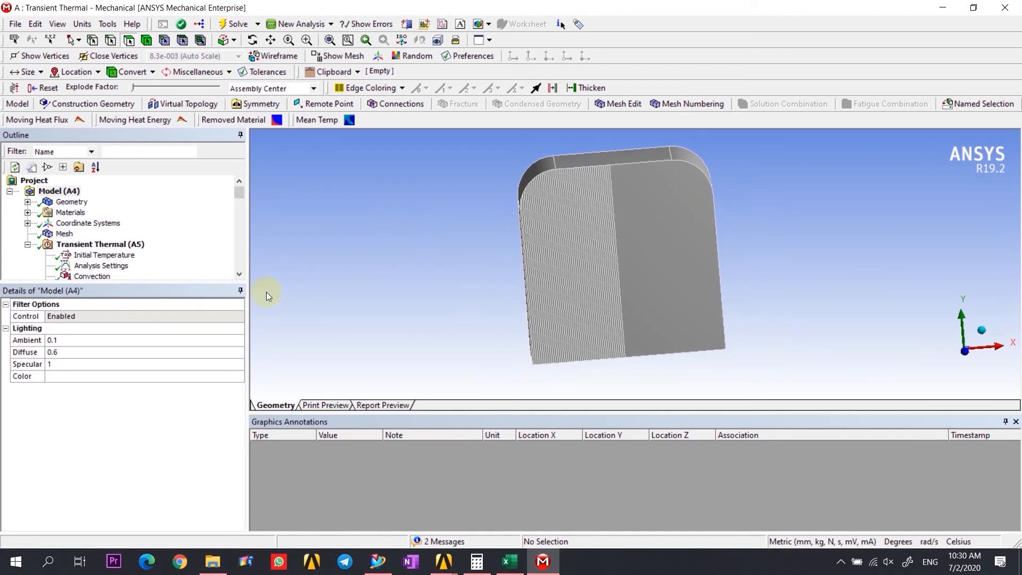
scroll(566, 293, up, 5)
scroll(512, 269, down, 3)
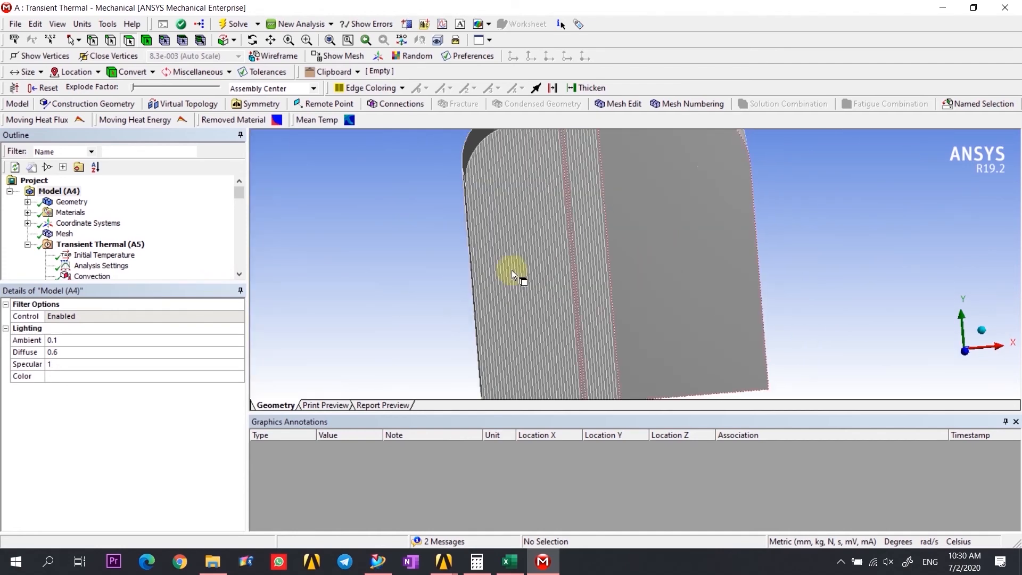
scroll(512, 270, down, 3)
middle_drag(354, 247, 430, 270)
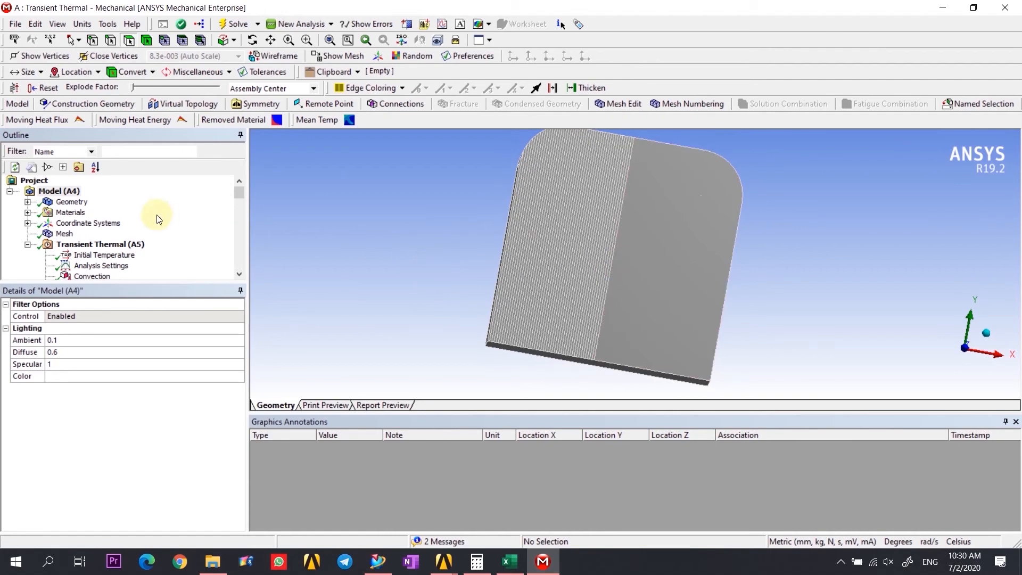
scroll(157, 219, down, 2)
click(100, 223)
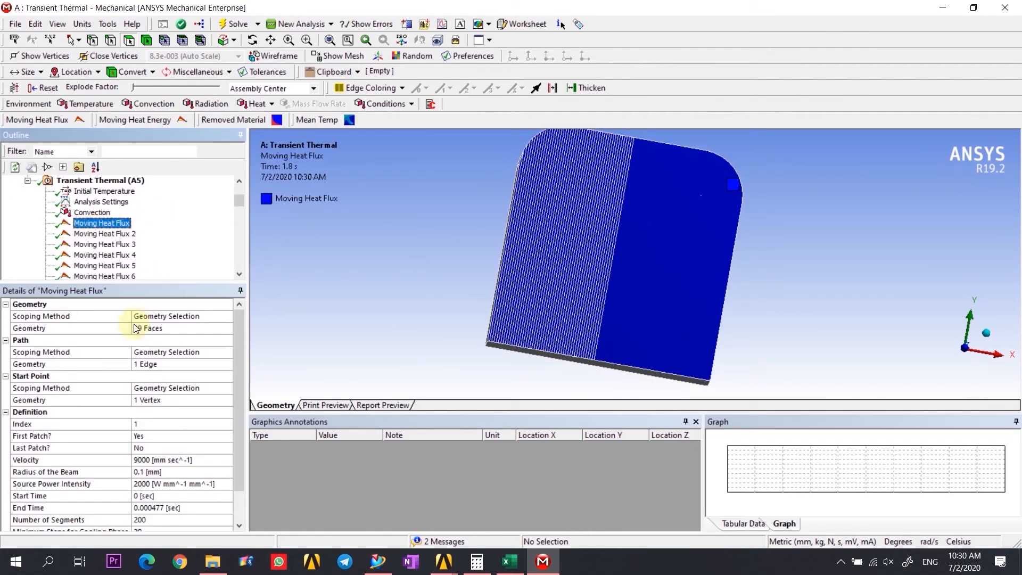
click(122, 366)
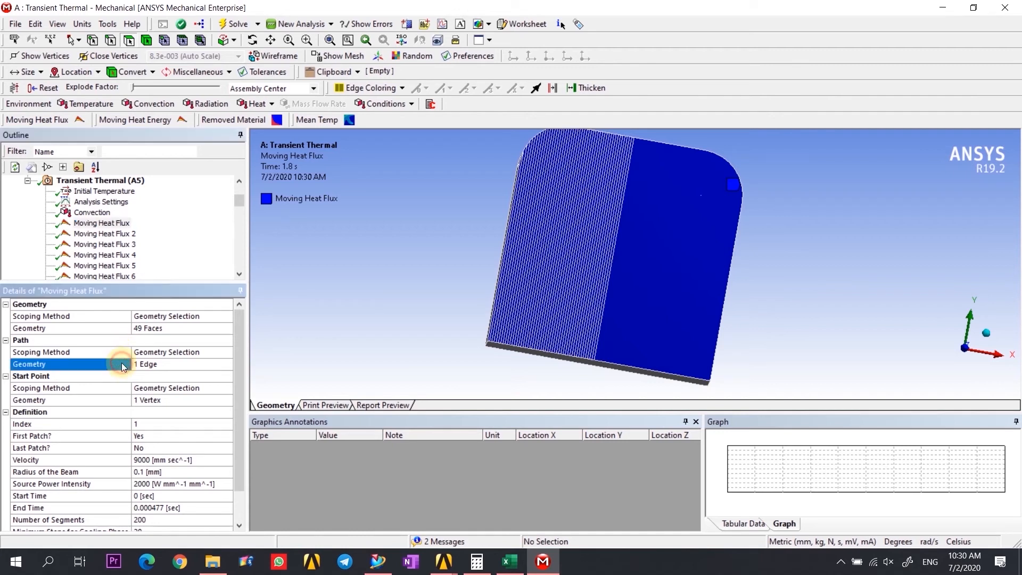
click(179, 369)
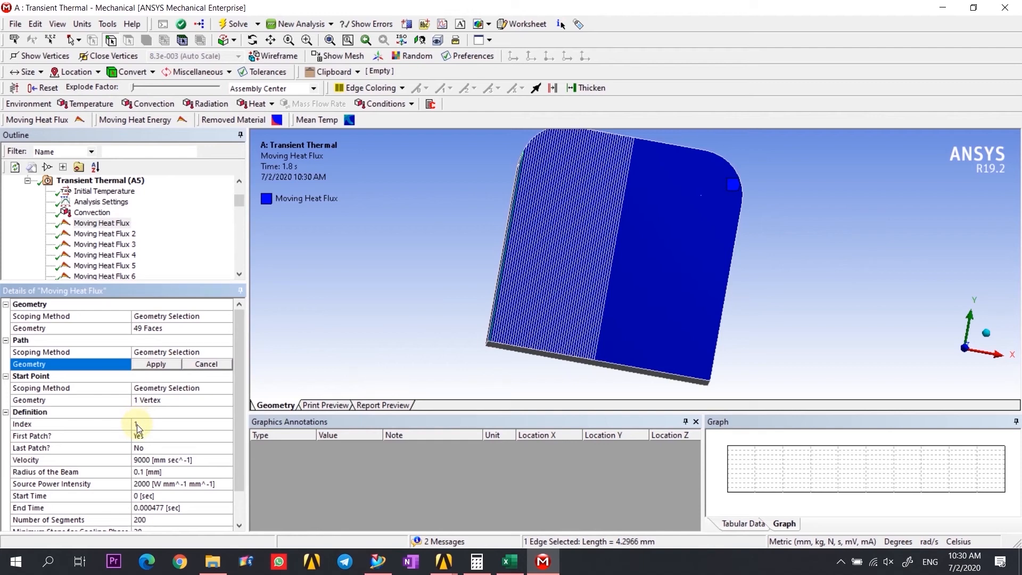
- Review the index, patch and time settings of Moving Heat Flux 2, 3, 4 and 48
click(133, 234)
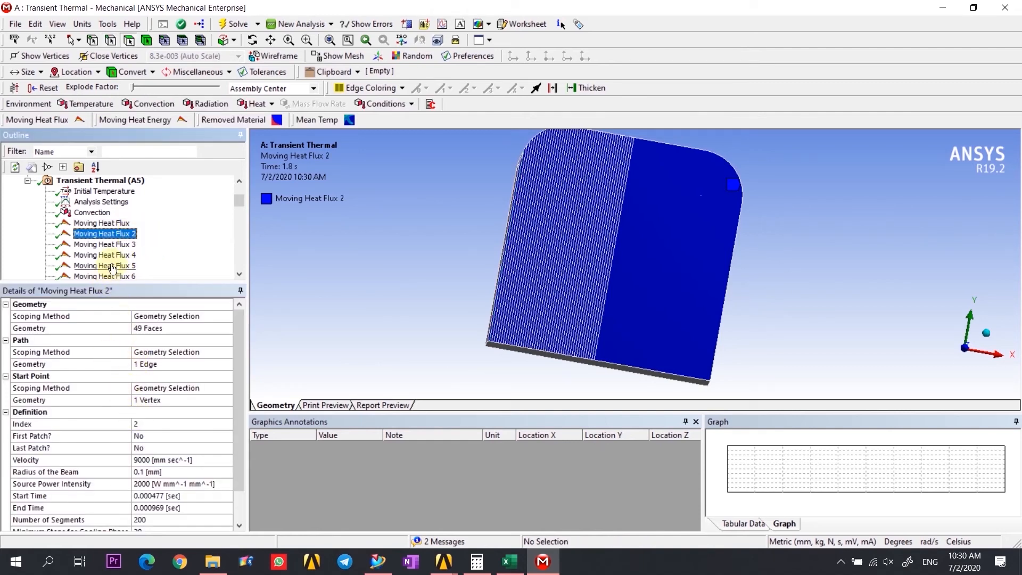
click(123, 244)
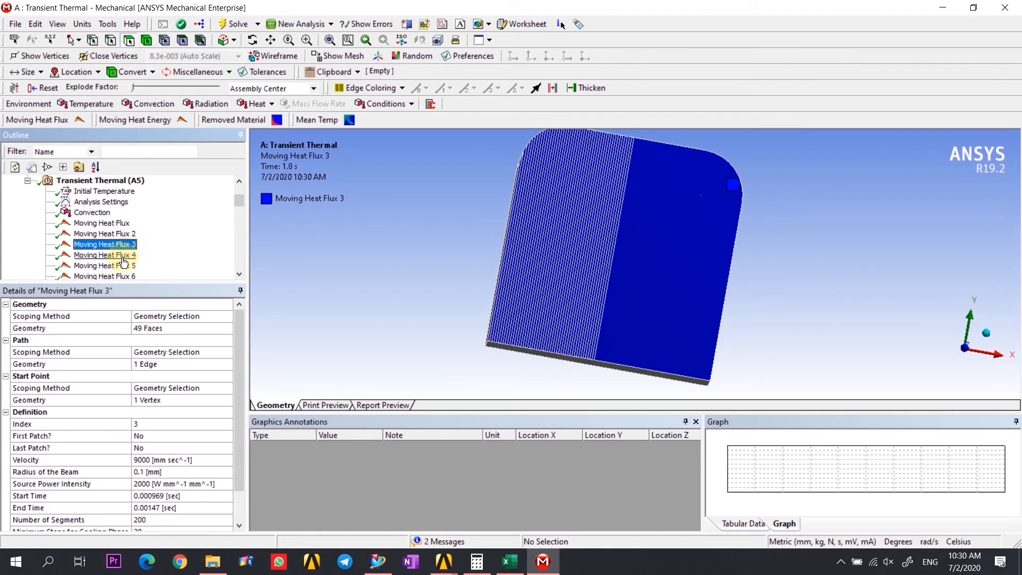
click(122, 256)
scroll(125, 250, down, 10)
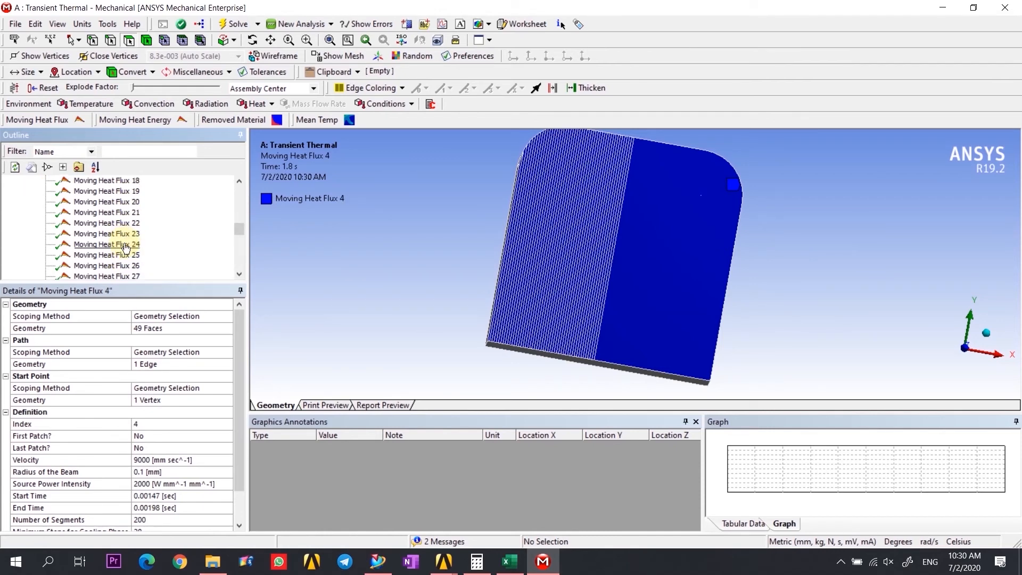
scroll(124, 247, down, 5)
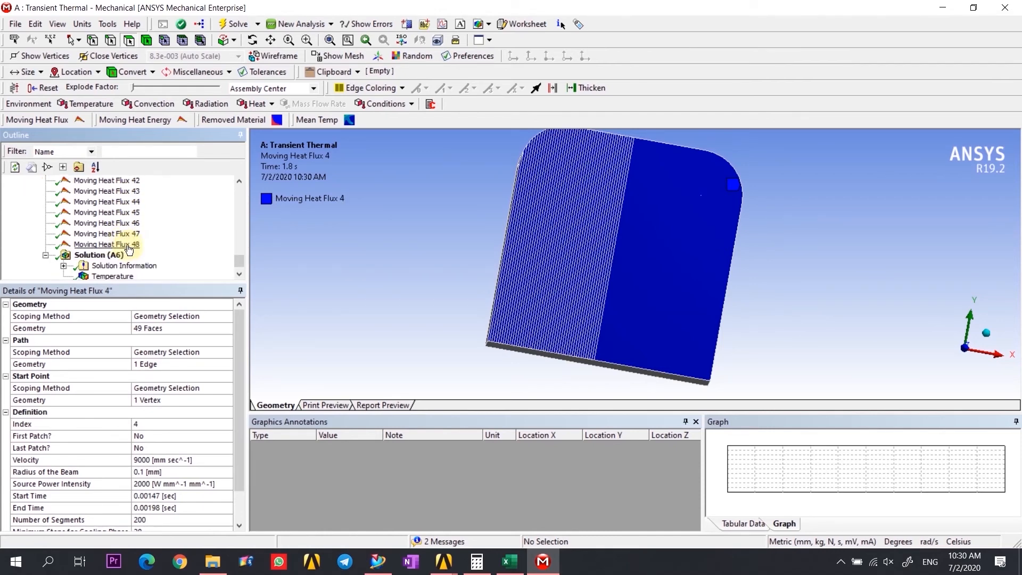
click(128, 245)
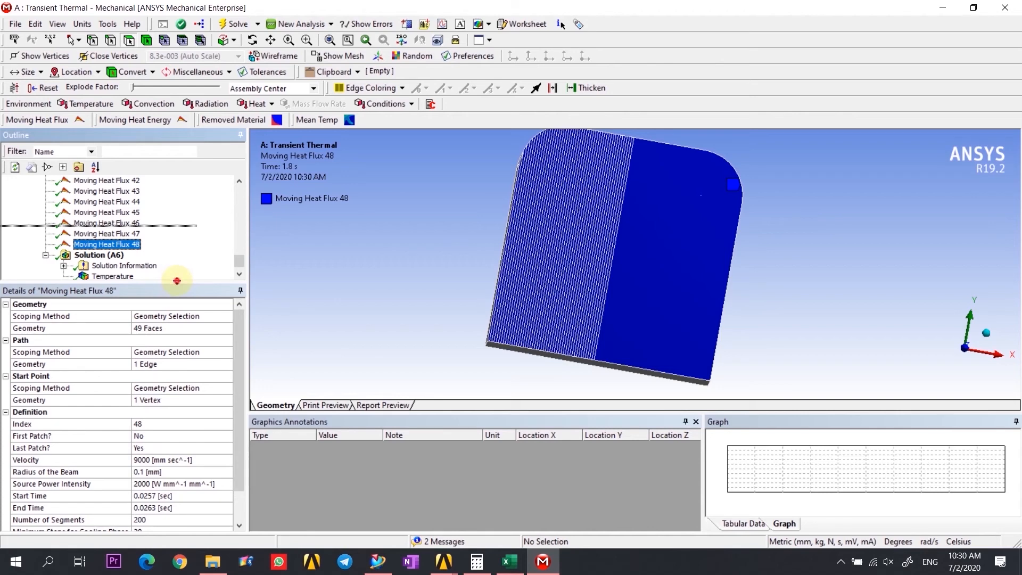
- Enlarge the Outline area and set Last Patch to Yes for Moving Heat Flux 5
drag(177, 280, 181, 376)
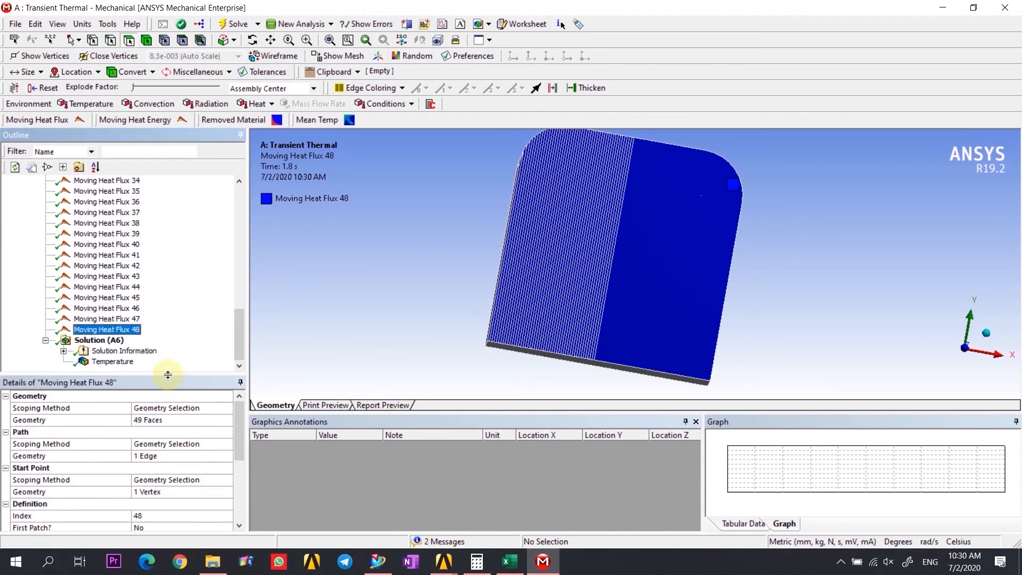
scroll(104, 328, up, 4)
scroll(104, 328, up, 8)
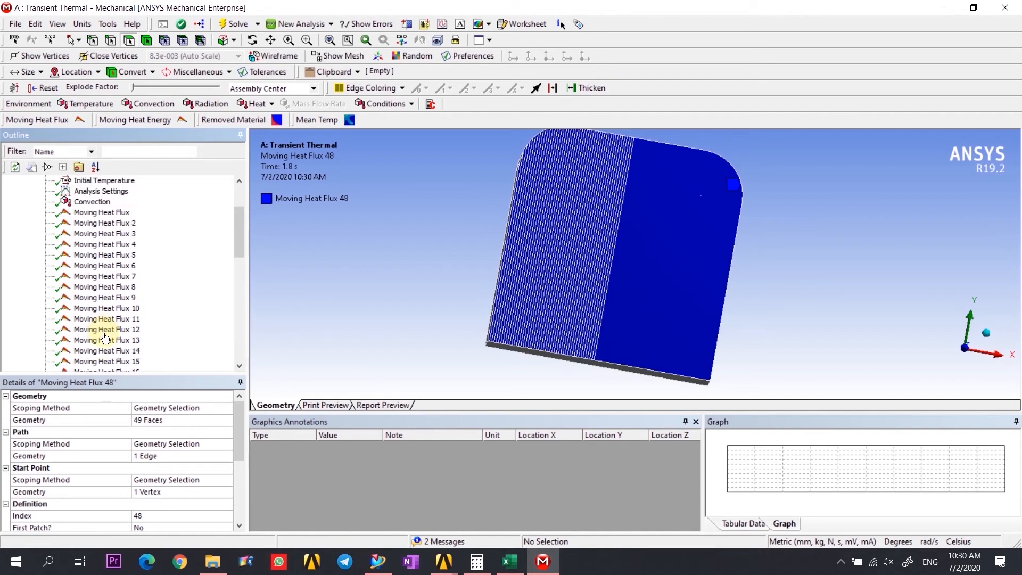
scroll(105, 339, up, 1)
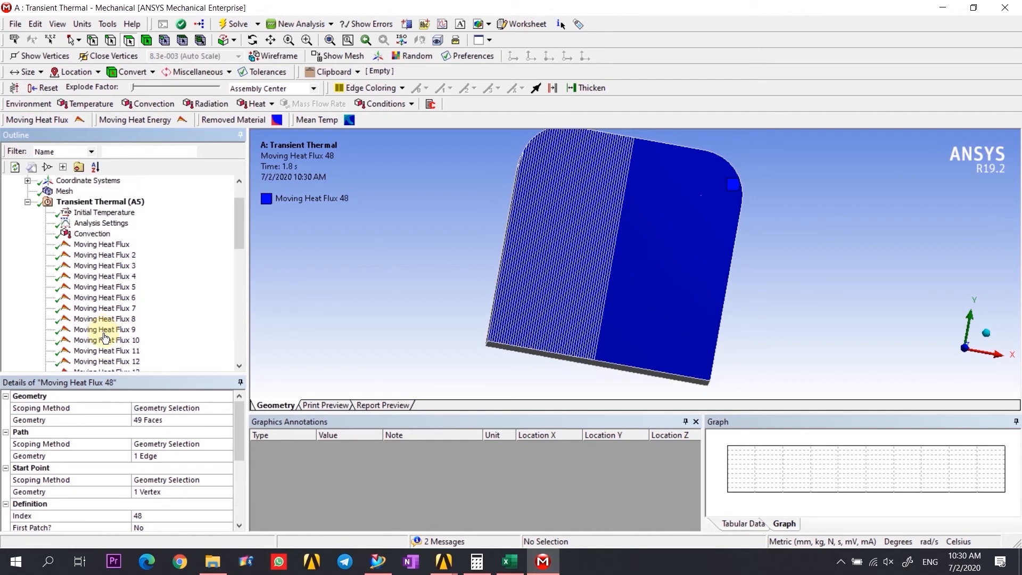
click(88, 245)
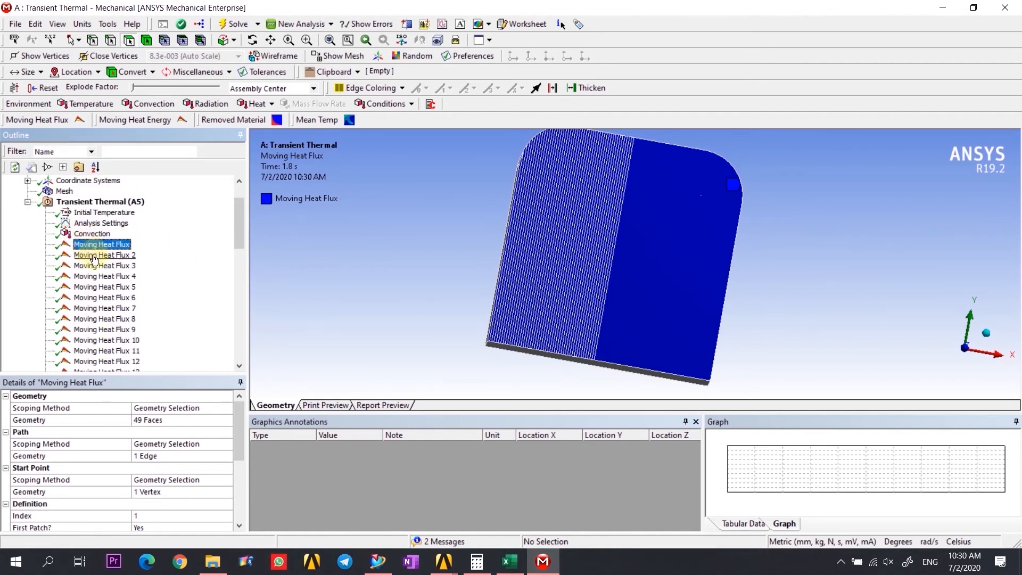
click(101, 285)
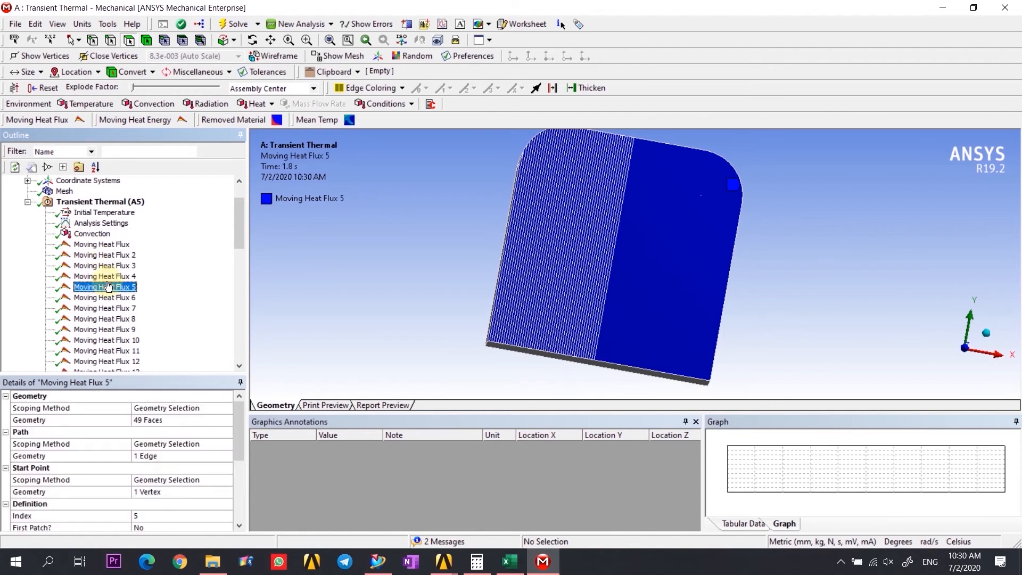
scroll(150, 503, down, 1)
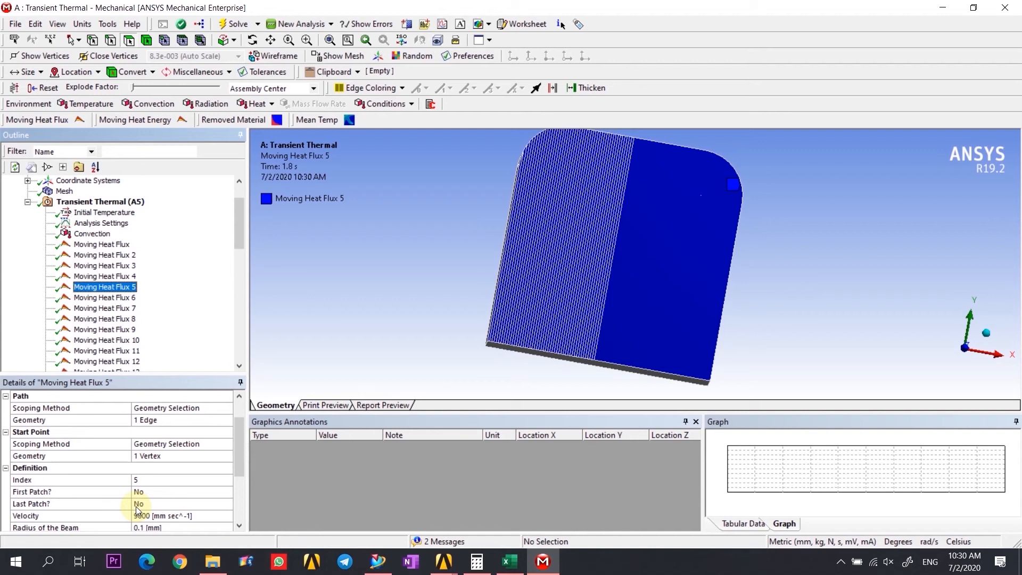
click(138, 504)
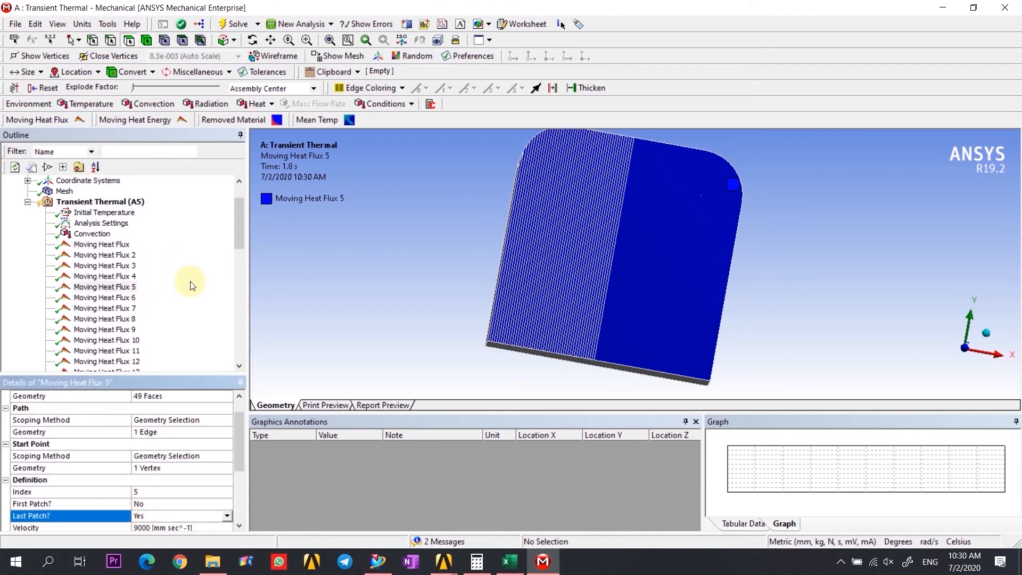
- Suppress the loads Moving Heat Flux 6 through Moving Heat Flux 48, then reselect Moving Heat Flux 5
click(104, 297)
scroll(109, 323, down, 3)
scroll(109, 324, down, 10)
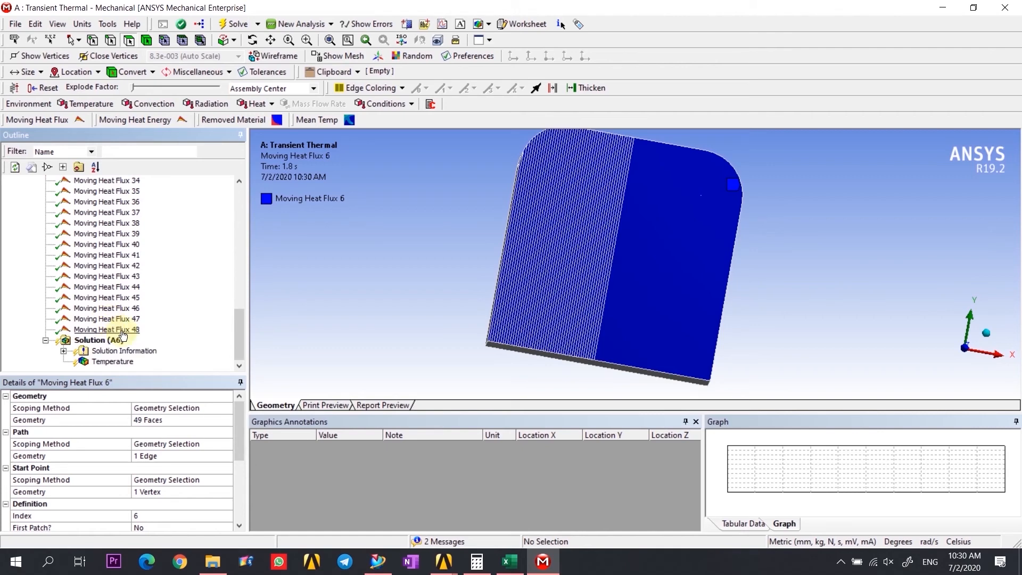
shift+click(123, 330)
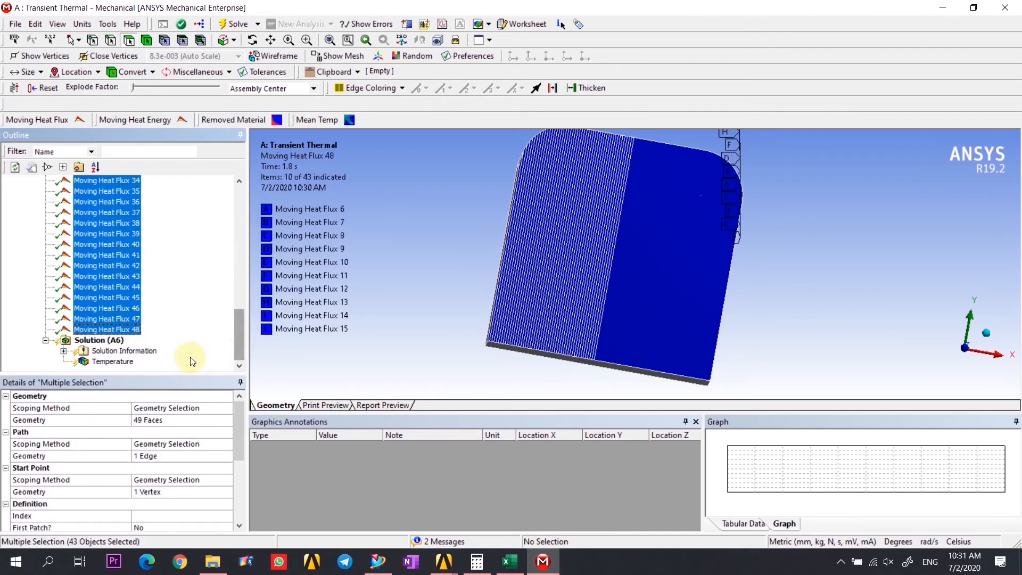
right_click(95, 301)
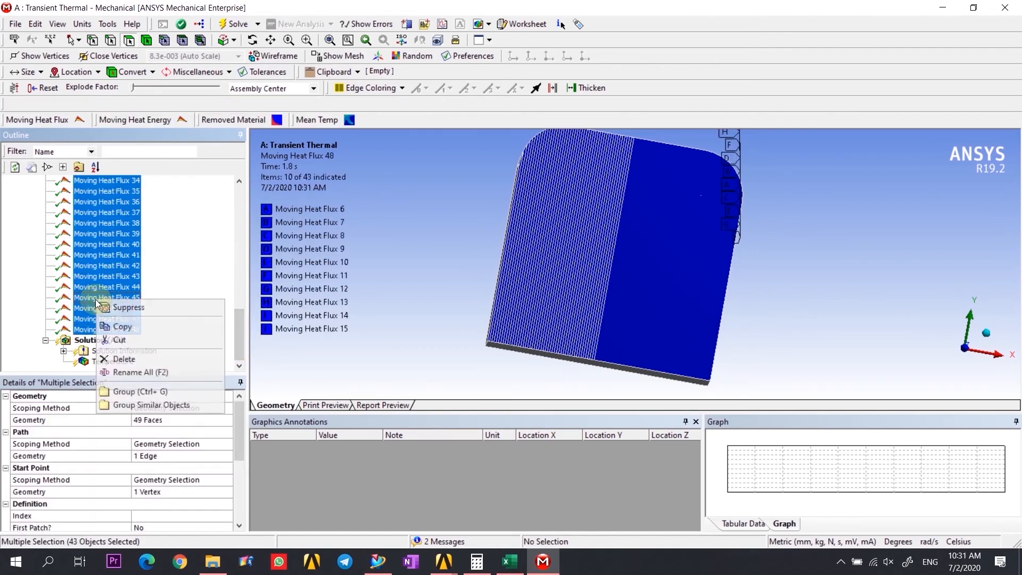
click(139, 308)
scroll(154, 296, up, 12)
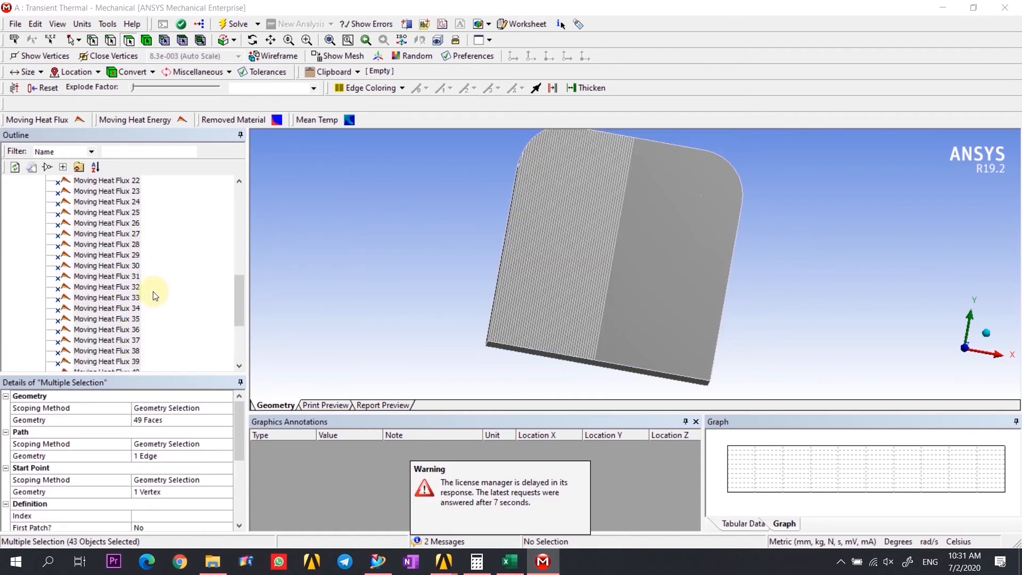
scroll(154, 295, up, 1)
click(133, 286)
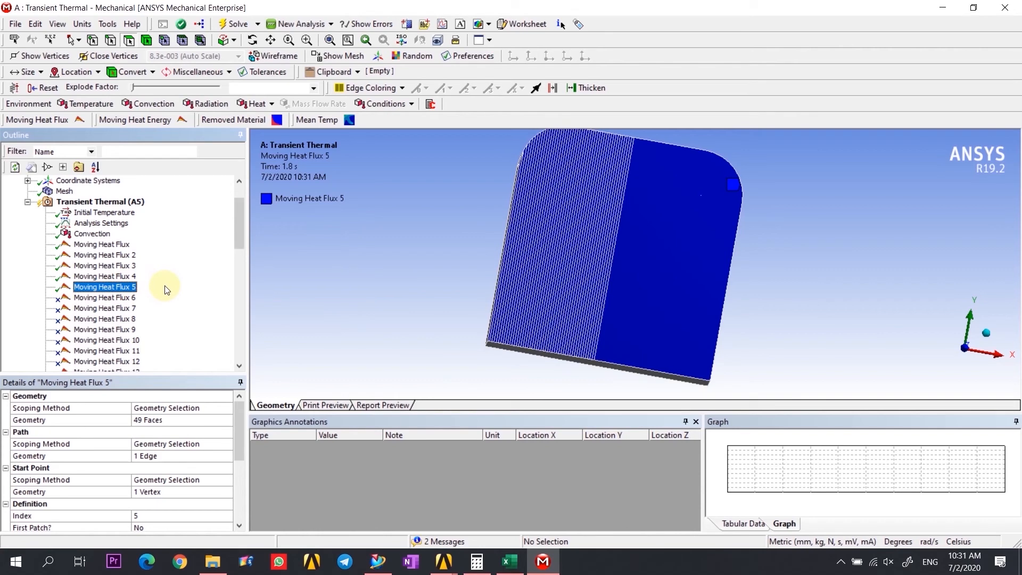
- Solve the transient thermal analysis with only the first five Moving Heat Flux loads active
scroll(167, 291, down, 13)
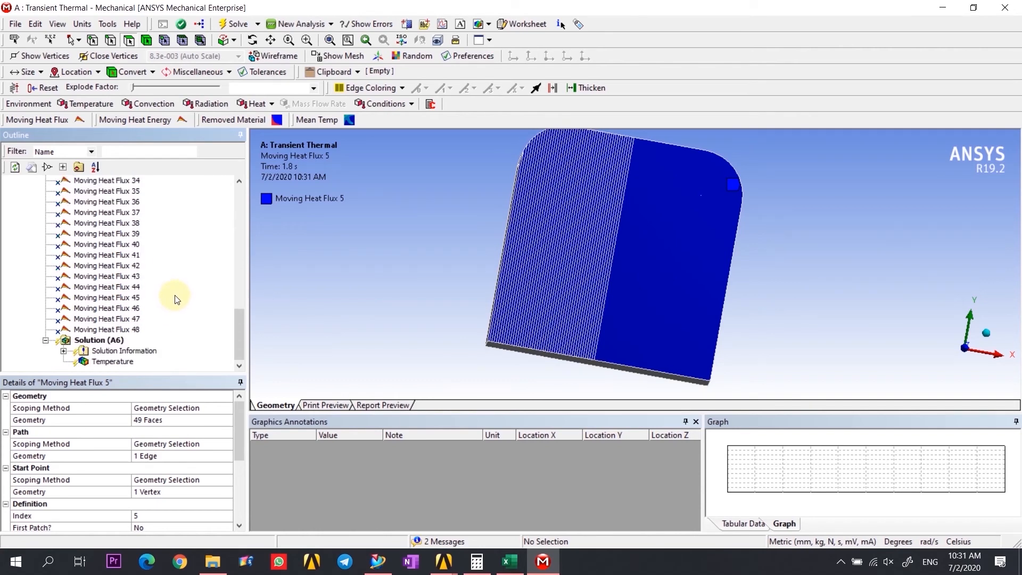
click(114, 342)
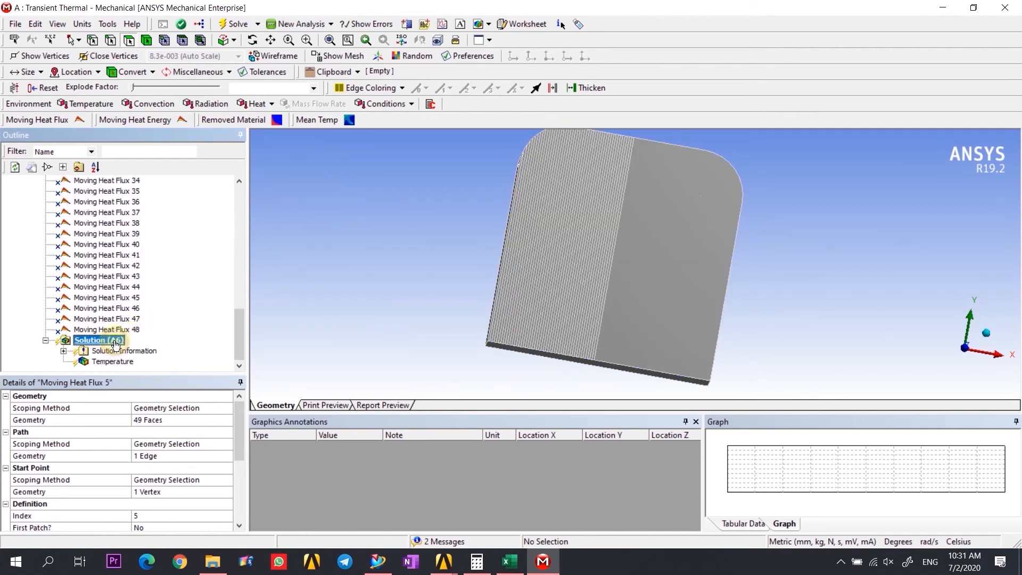
right_click(114, 345)
mouse_move(193, 347)
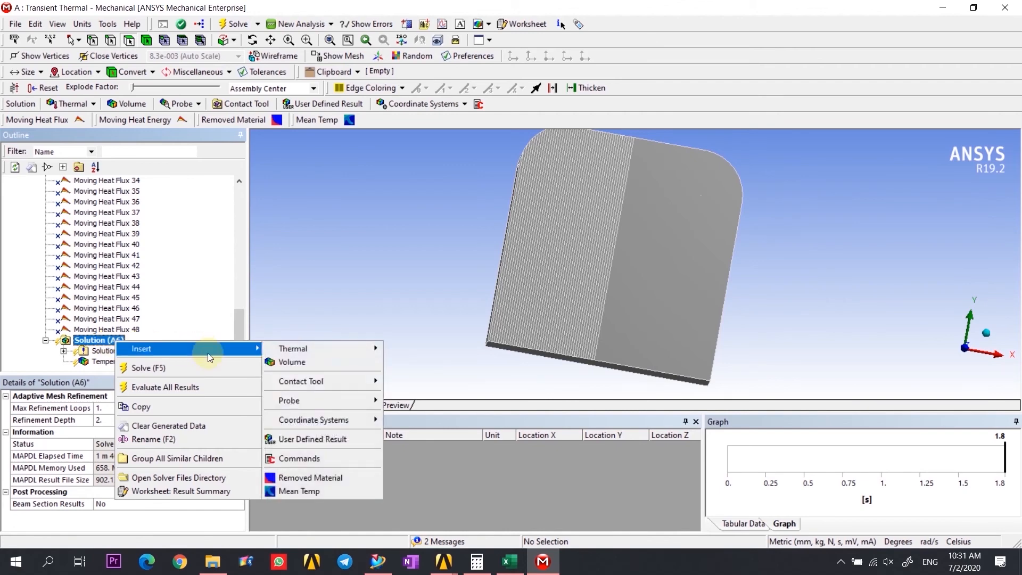
mouse_move(325, 347)
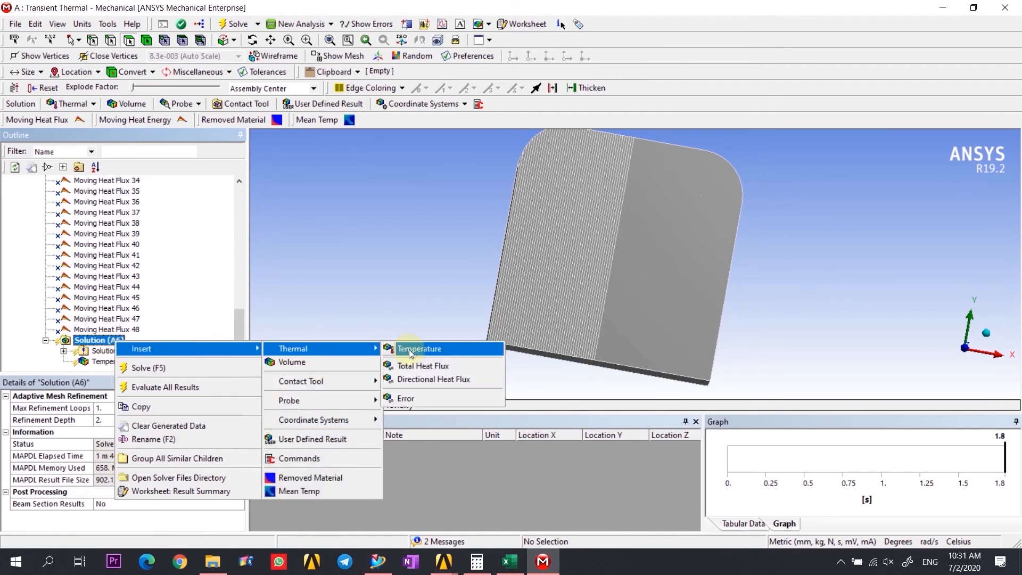
click(33, 354)
click(113, 362)
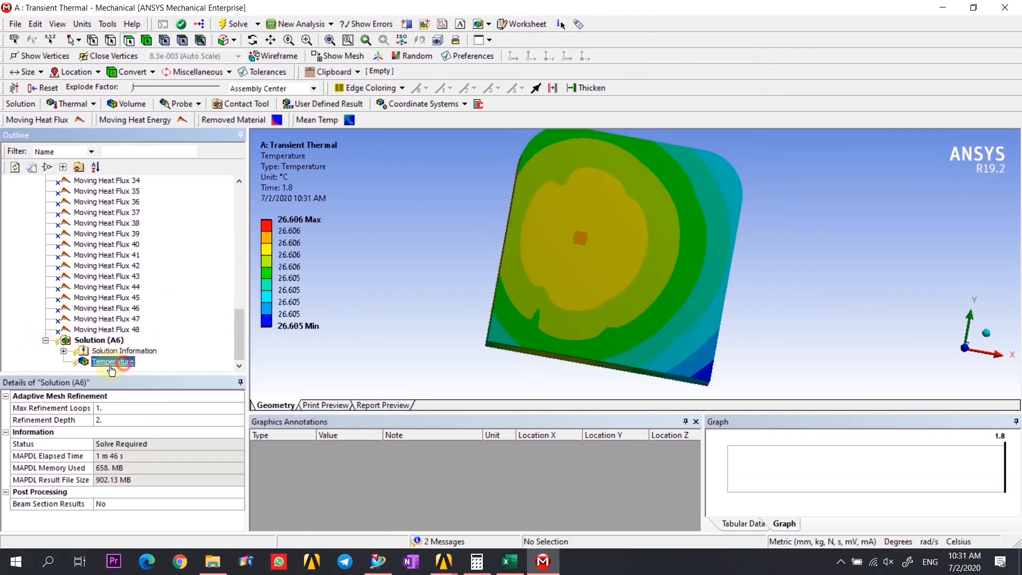
right_click(88, 340)
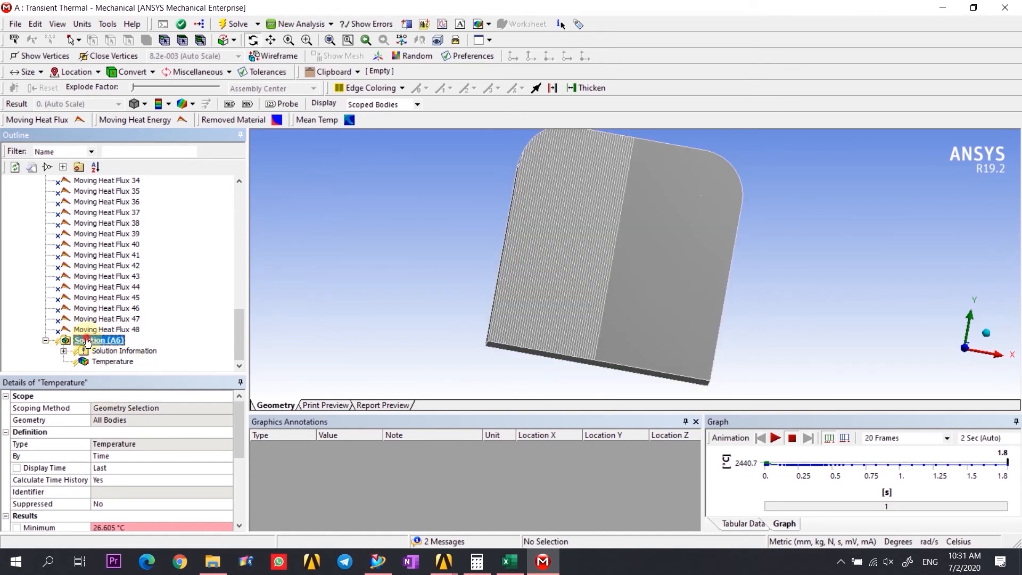
click(149, 367)
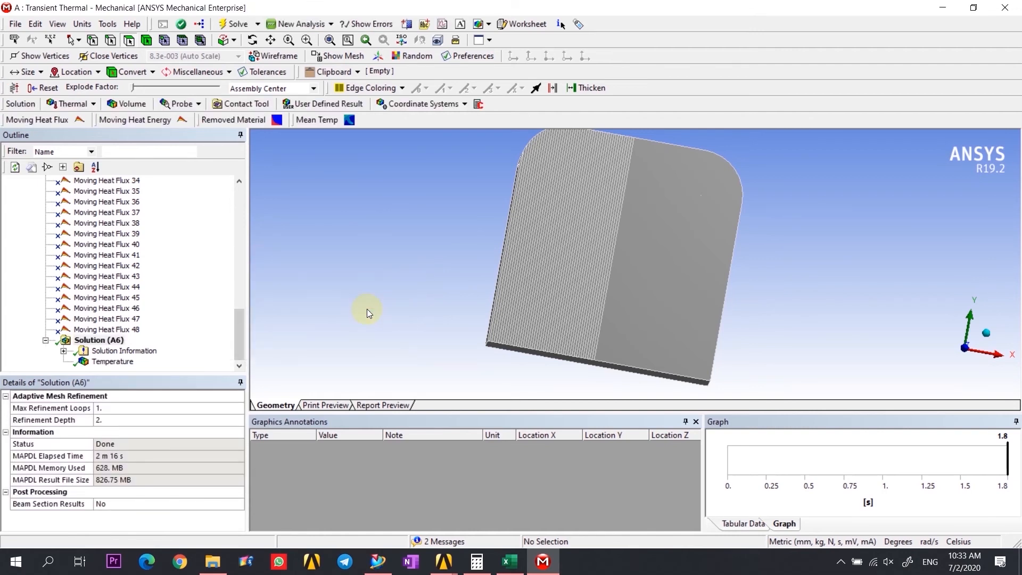
- Display the solved Temperature result and check the Step End Time in Analysis Settings
click(114, 362)
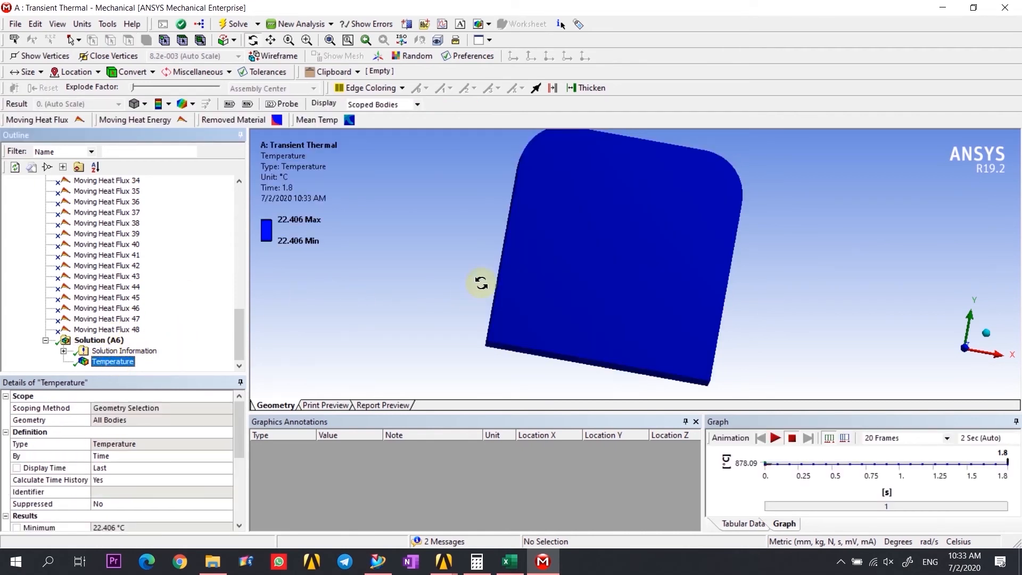
scroll(74, 311, up, 15)
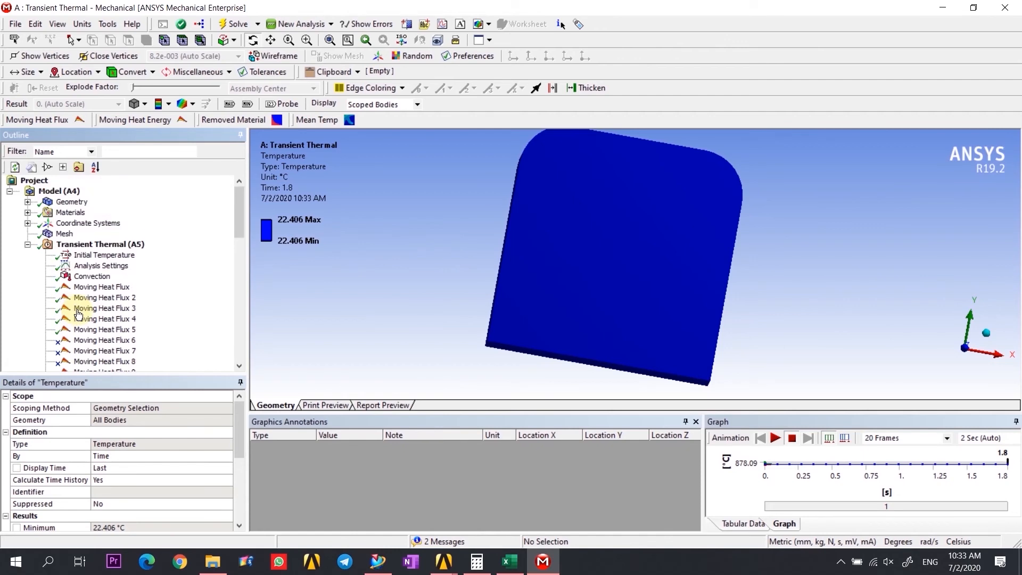
click(77, 266)
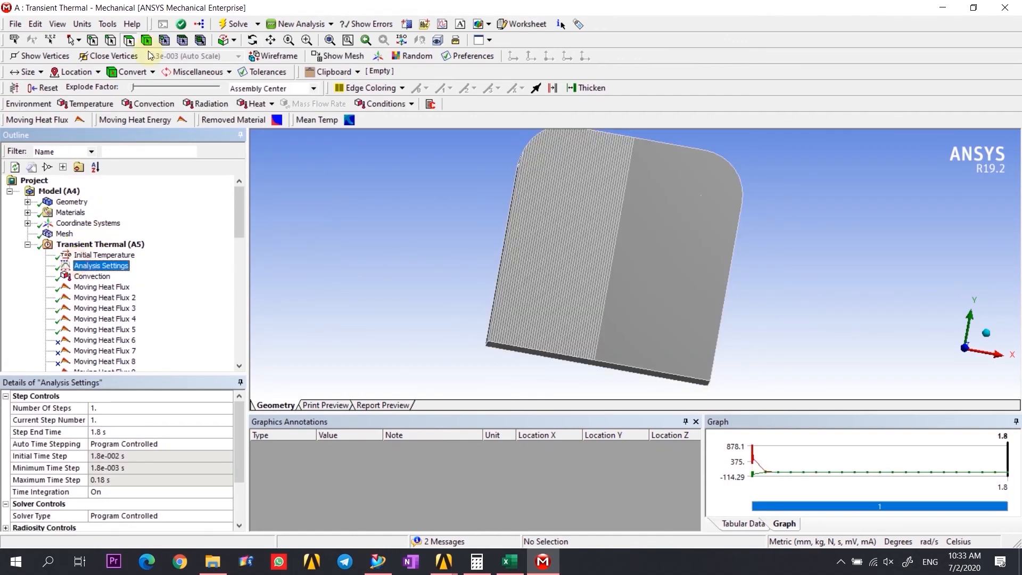
click(110, 433)
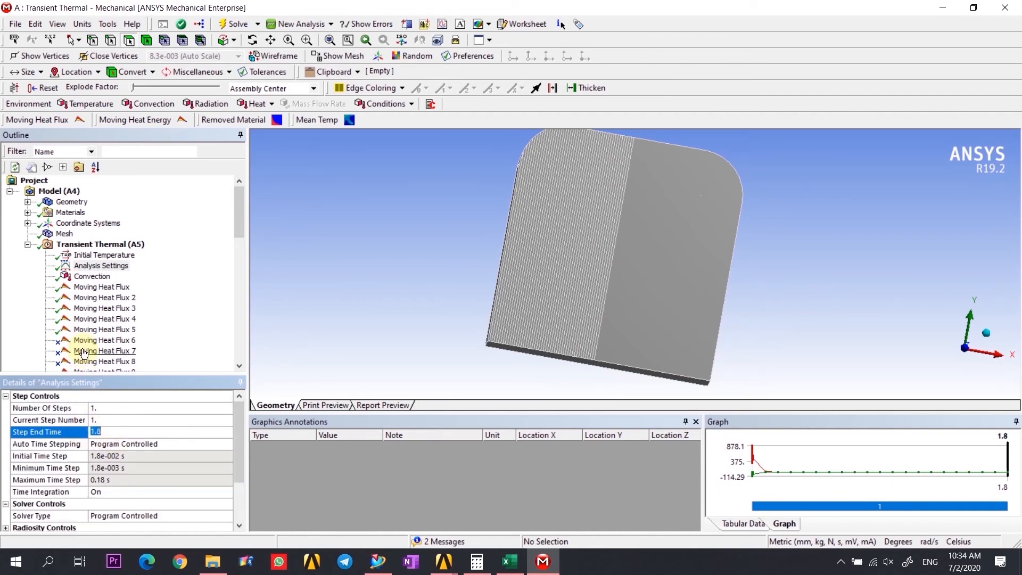
- Check the time settings of Moving Heat Flux 5 and set its Last Patch to No
click(93, 330)
scroll(117, 453, down, 5)
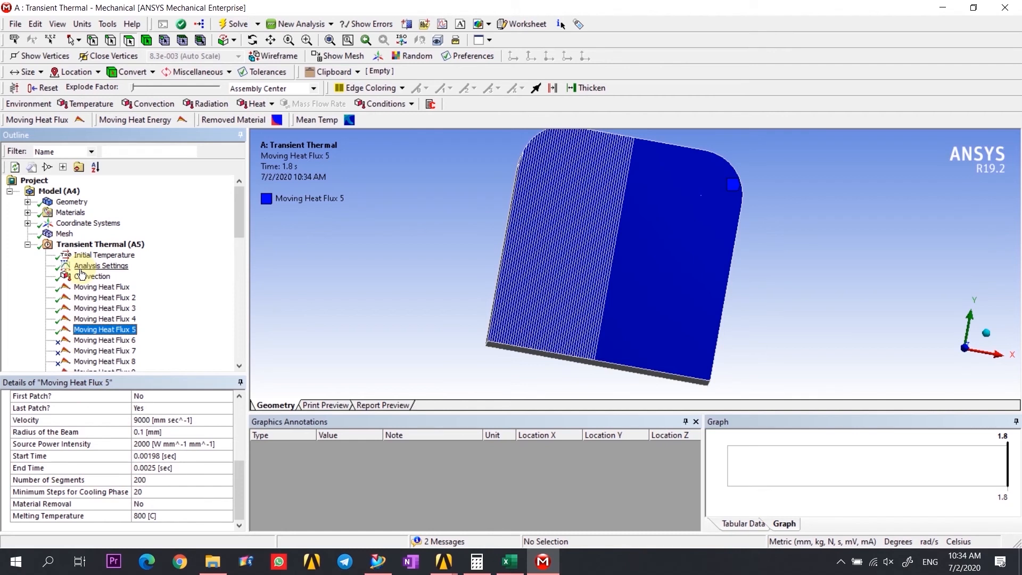
scroll(128, 511, up, 2)
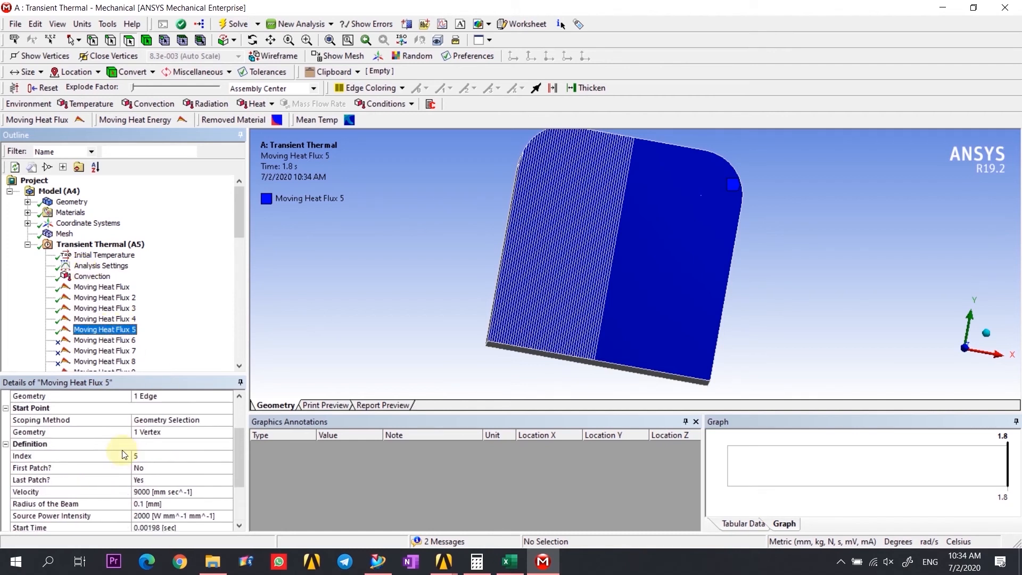
double_click(155, 482)
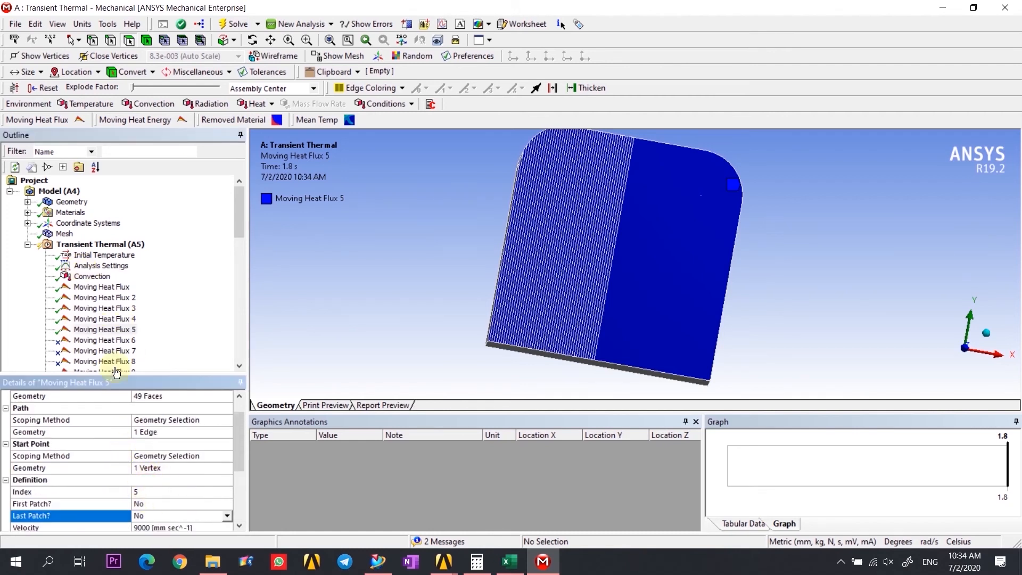
- Unsuppress the loads Moving Heat Flux 6 through Moving Heat Flux 48
scroll(115, 343, down, 5)
scroll(116, 343, down, 9)
scroll(110, 339, up, 11)
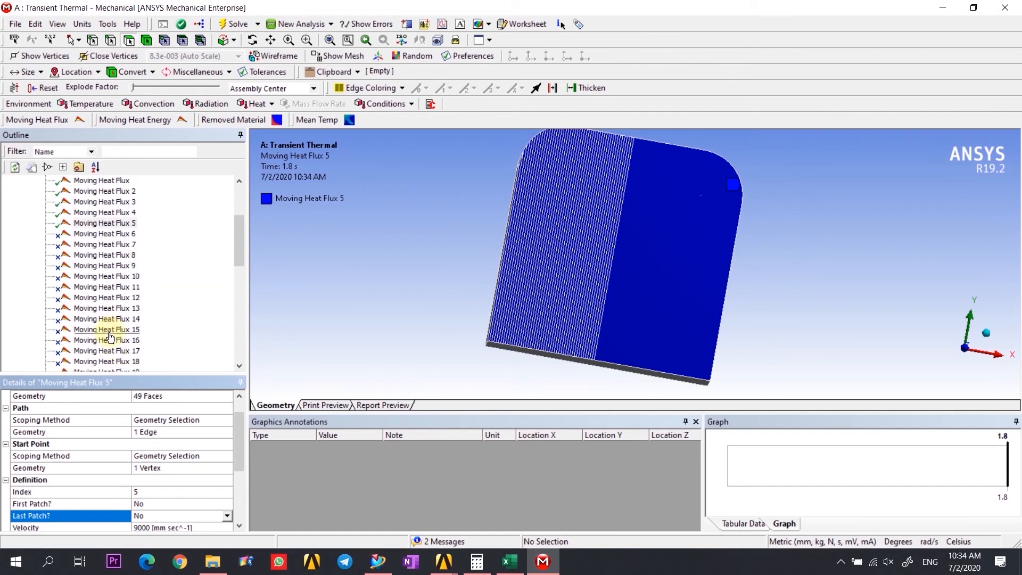
click(88, 234)
scroll(104, 298, down, 10)
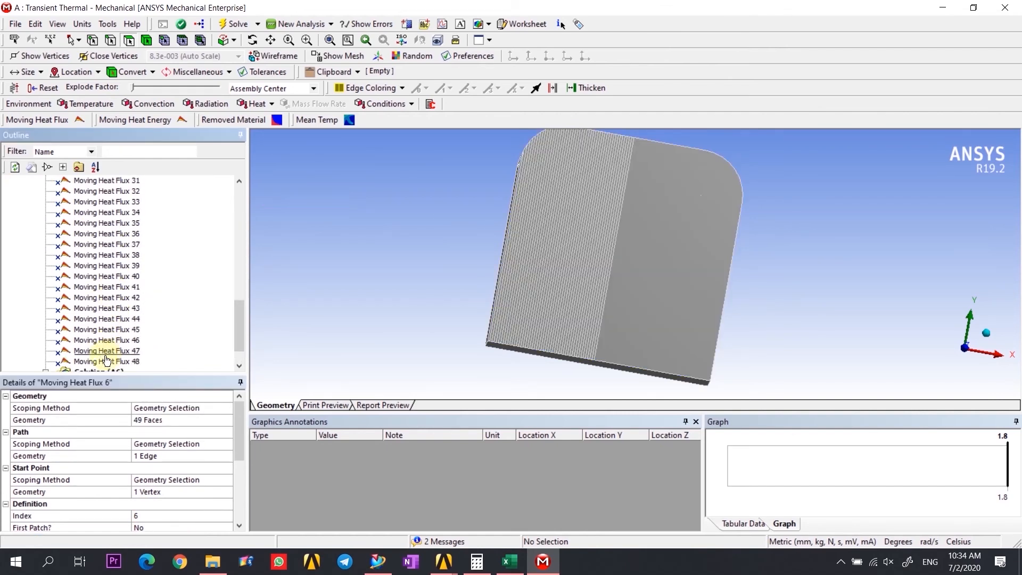
shift+click(114, 365)
right_click(118, 342)
click(154, 346)
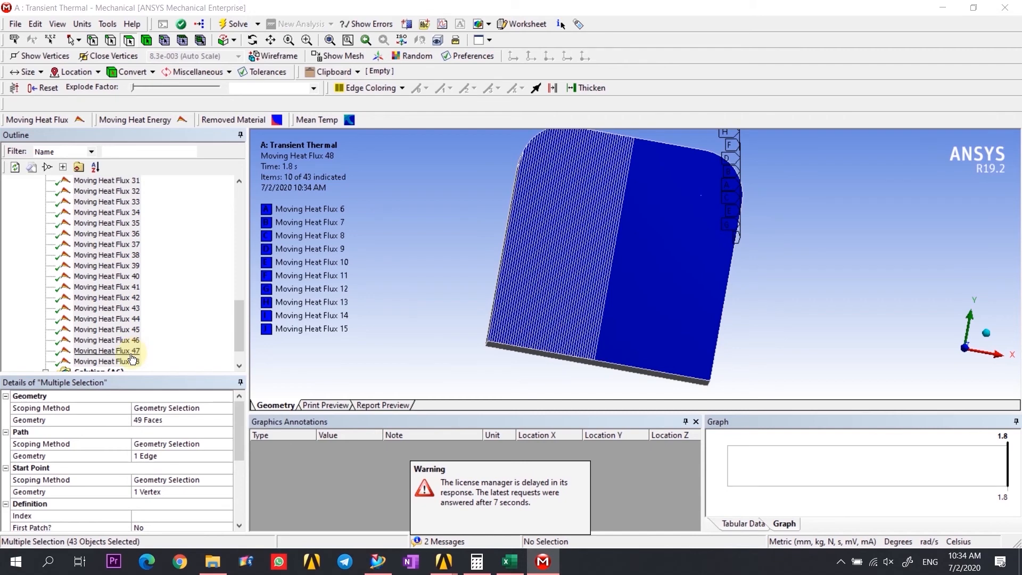
scroll(169, 342, down, 1)
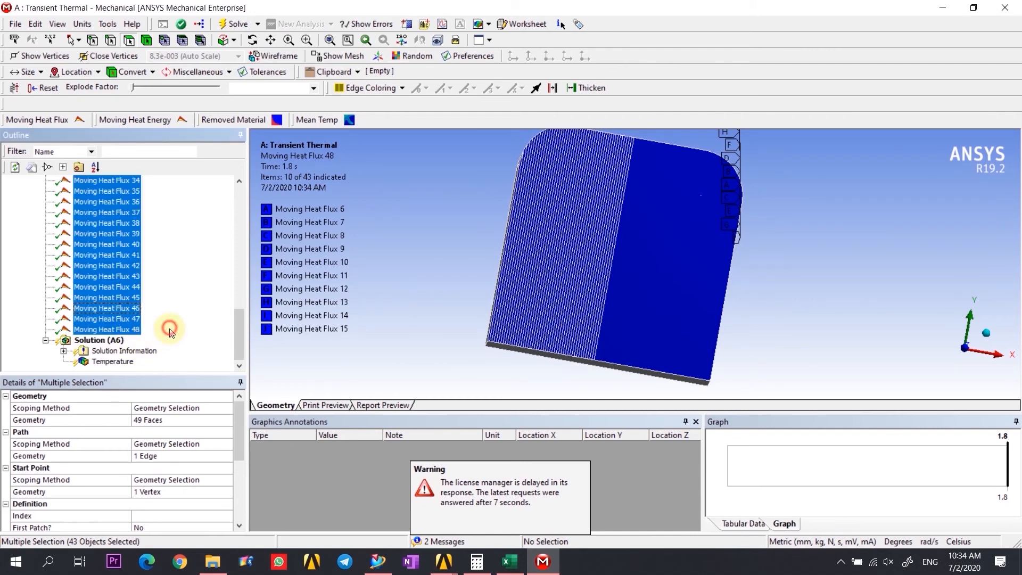
scroll(169, 336, up, 10)
scroll(169, 336, down, 10)
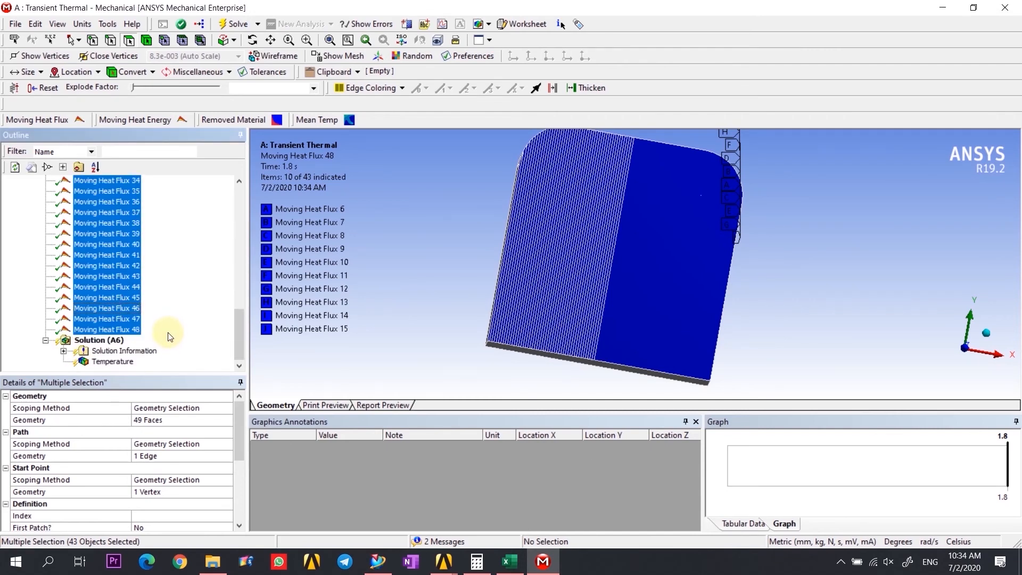
- Check the end time of Moving Heat Flux 48 and set the Step End Time in Analysis Settings to 0.06 s
click(125, 331)
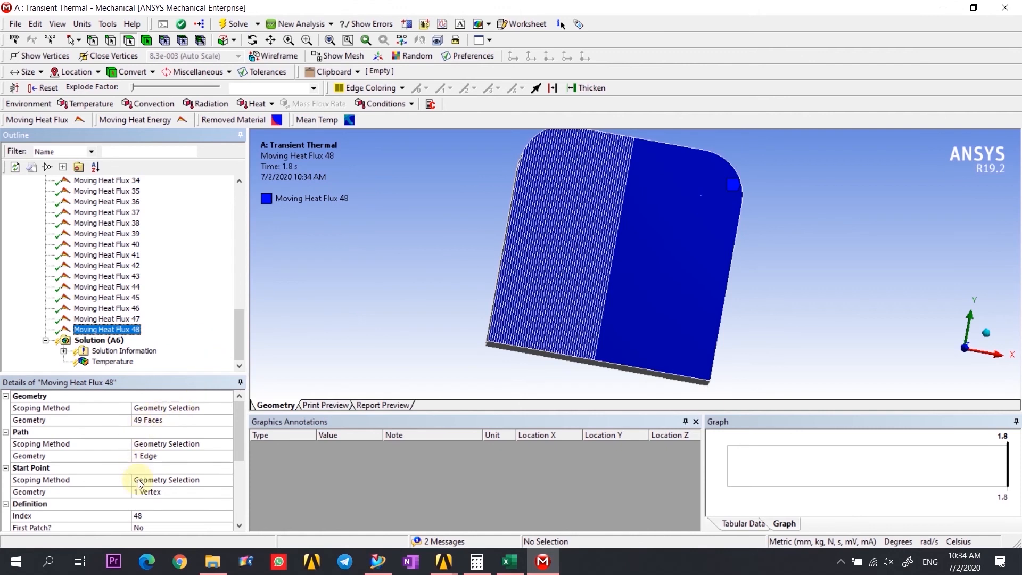
scroll(140, 482, down, 4)
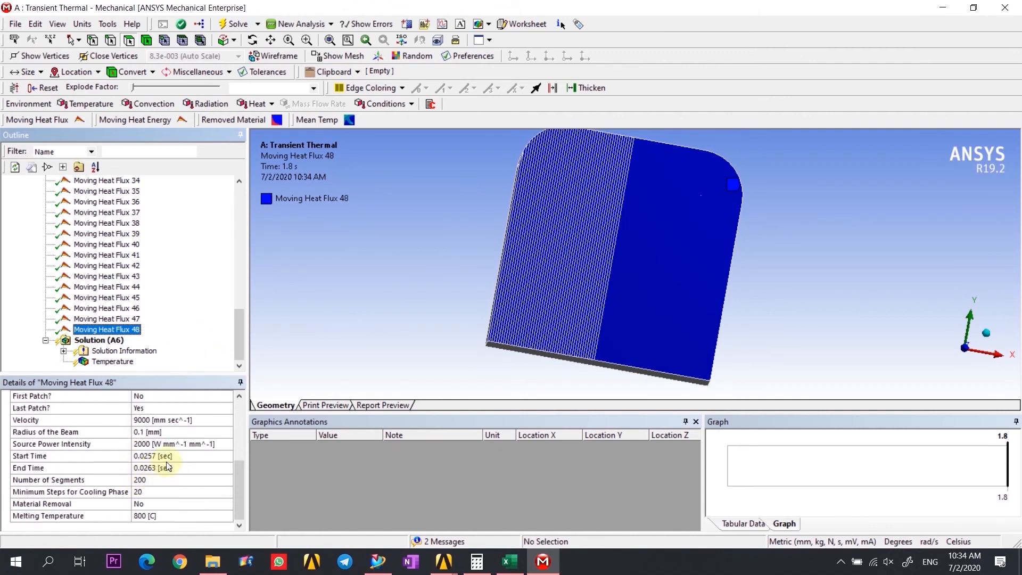
scroll(168, 329, up, 14)
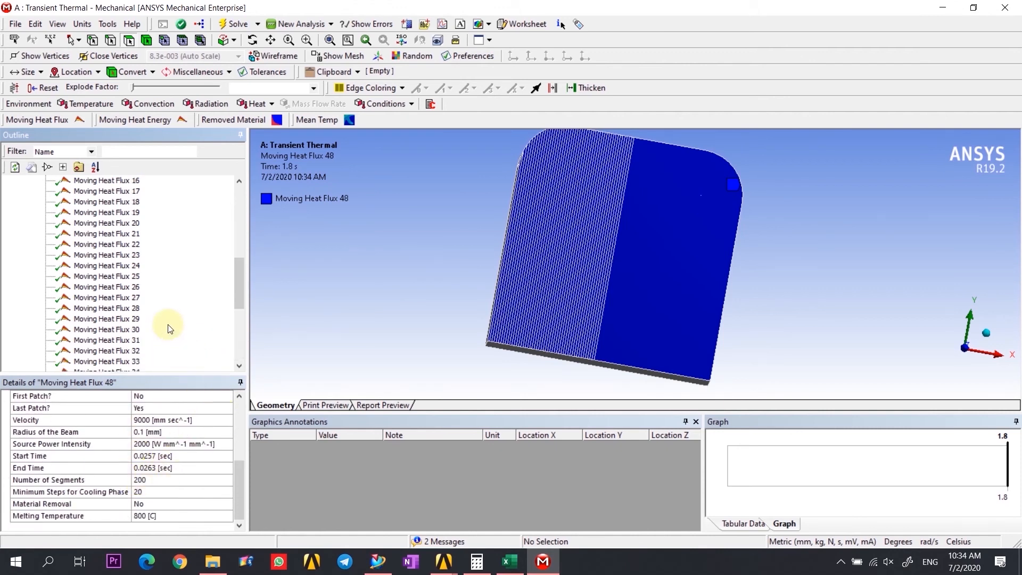
click(99, 265)
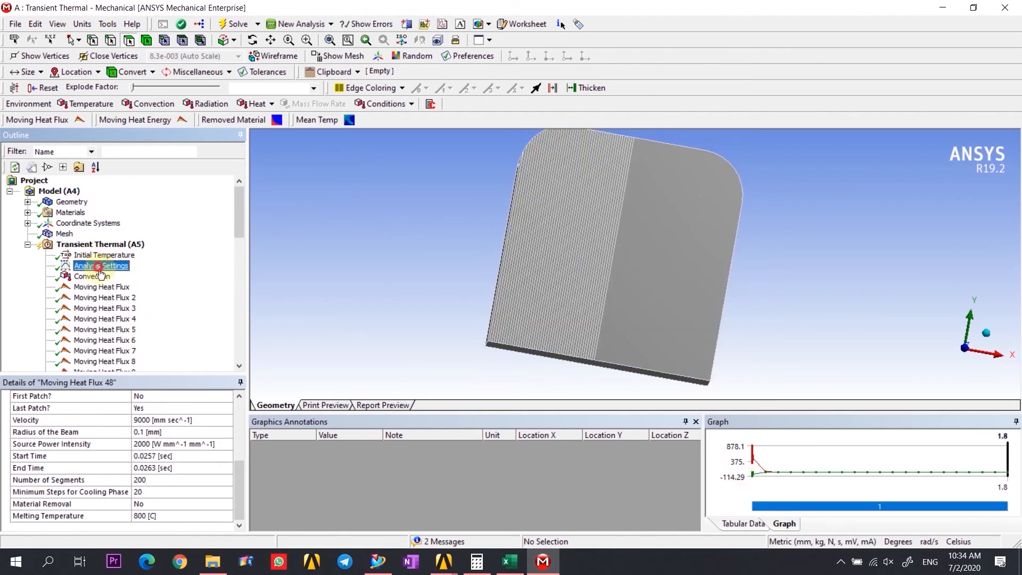
click(107, 432)
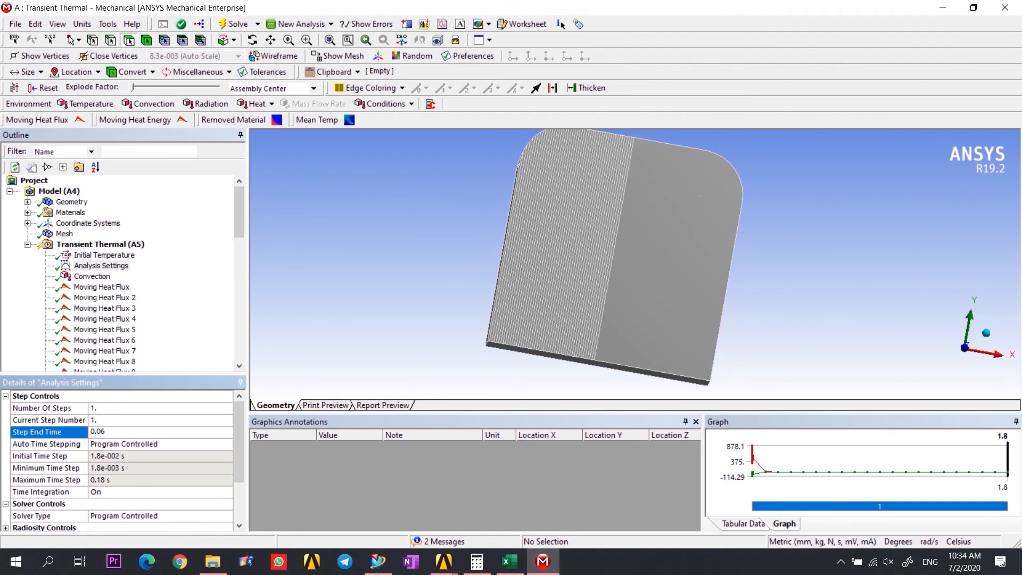
click(430, 251)
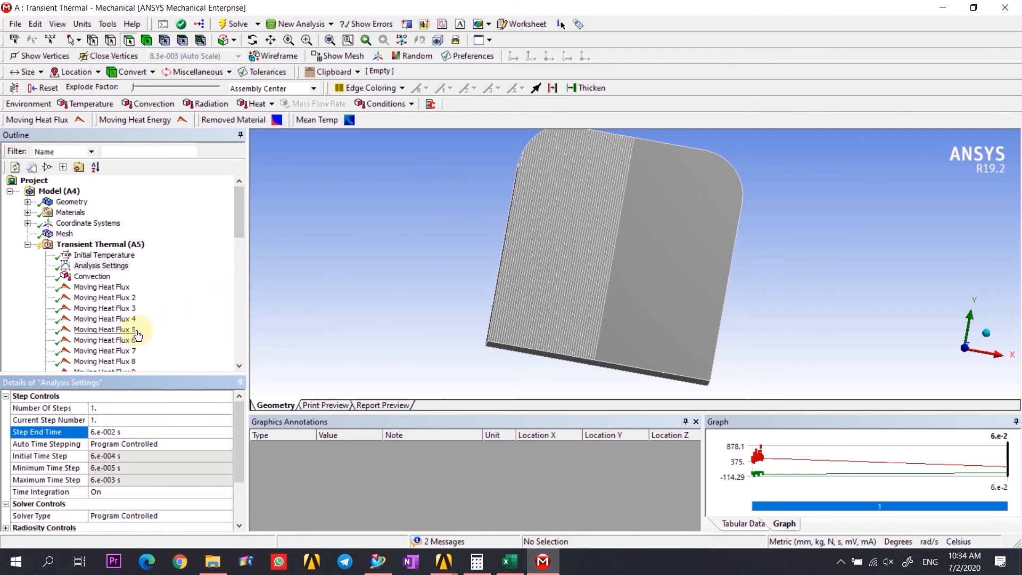
- Solve the transient thermal analysis with all 48 Moving Heat Flux loads active
scroll(80, 310, down, 13)
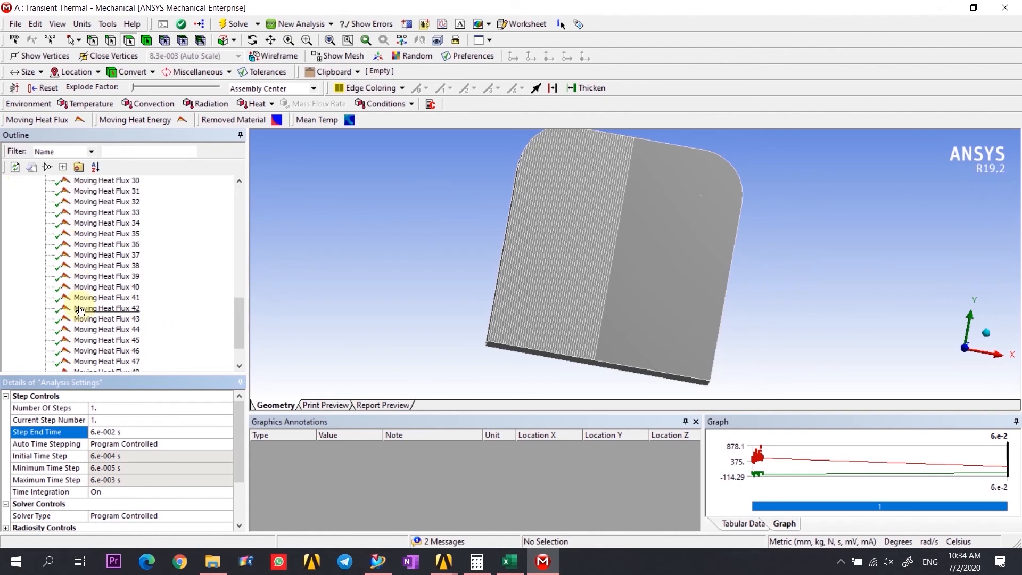
scroll(80, 310, down, 2)
click(98, 342)
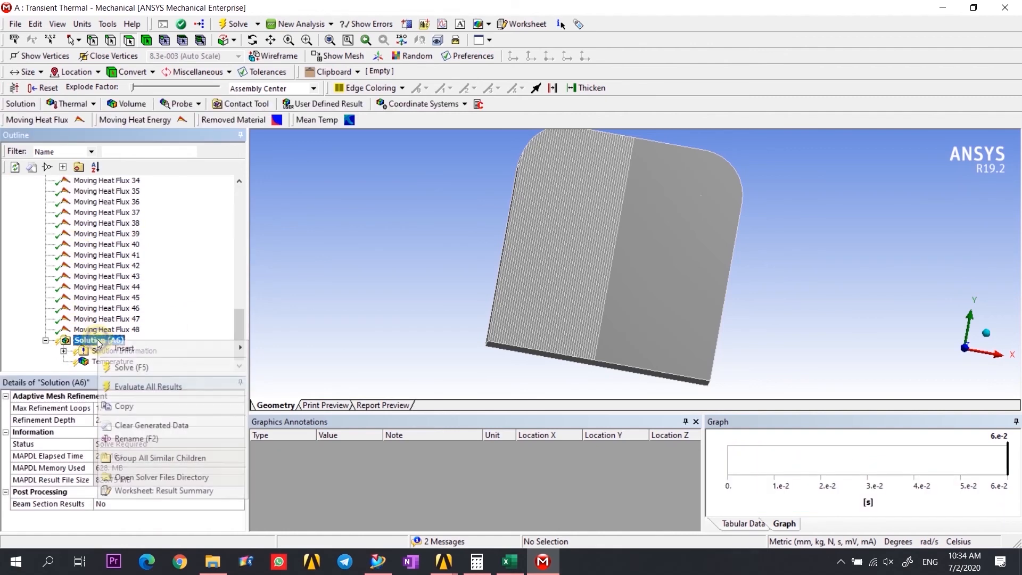
right_click(98, 340)
click(135, 369)
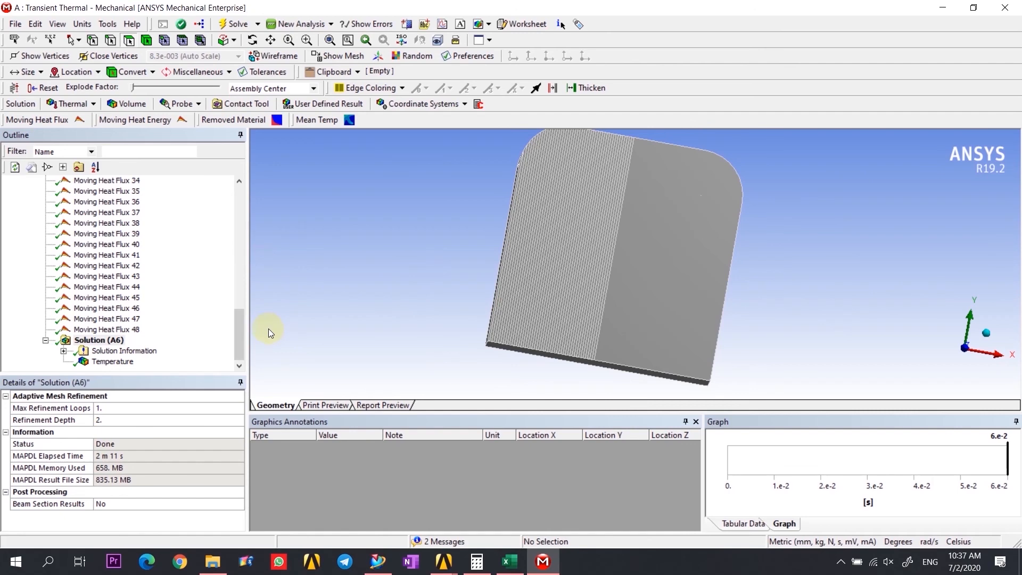
- Display the Temperature result on the plate and widen the Graph area for its time history
click(96, 362)
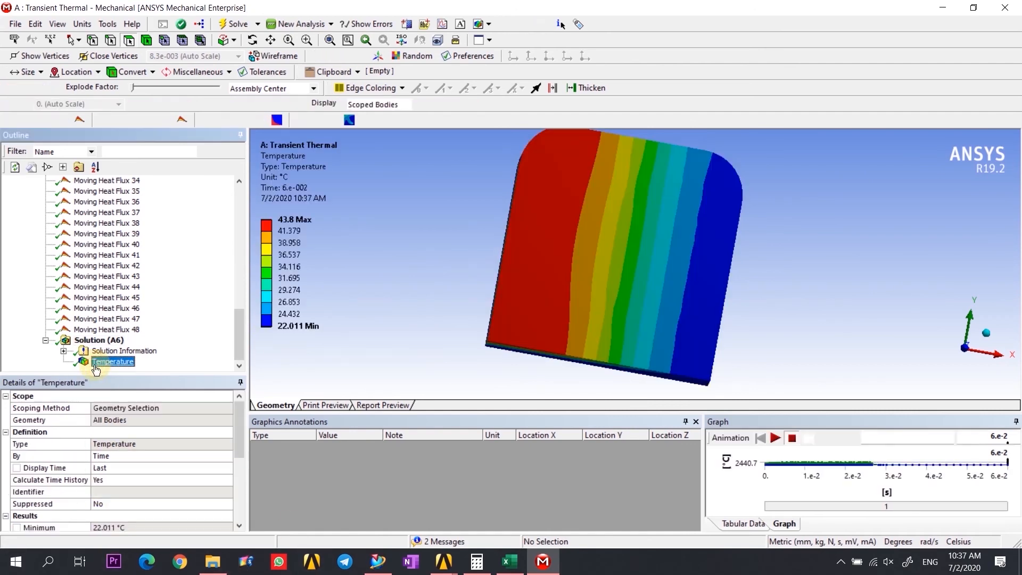
middle_drag(749, 308, 921, 318)
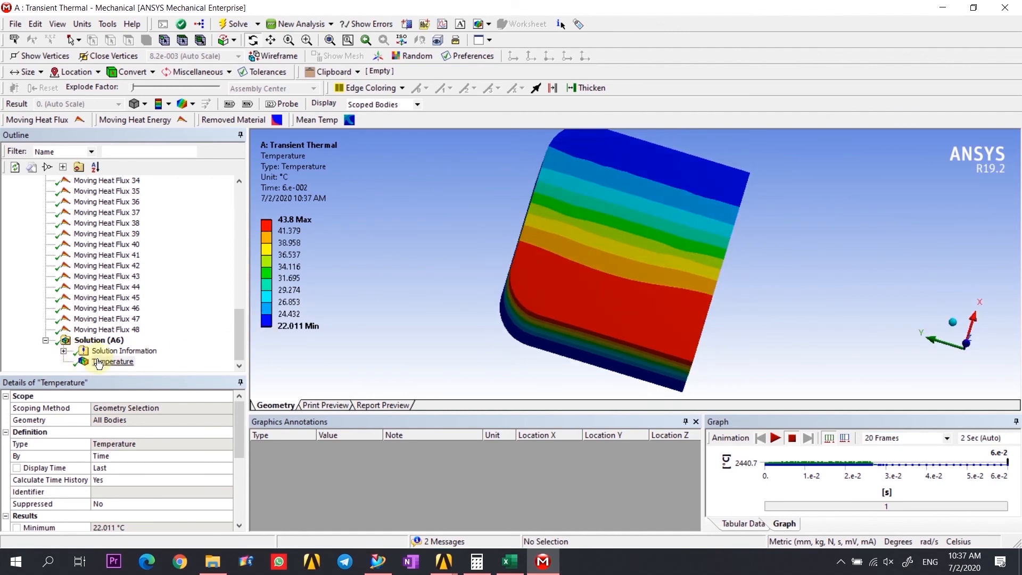
drag(703, 469, 294, 465)
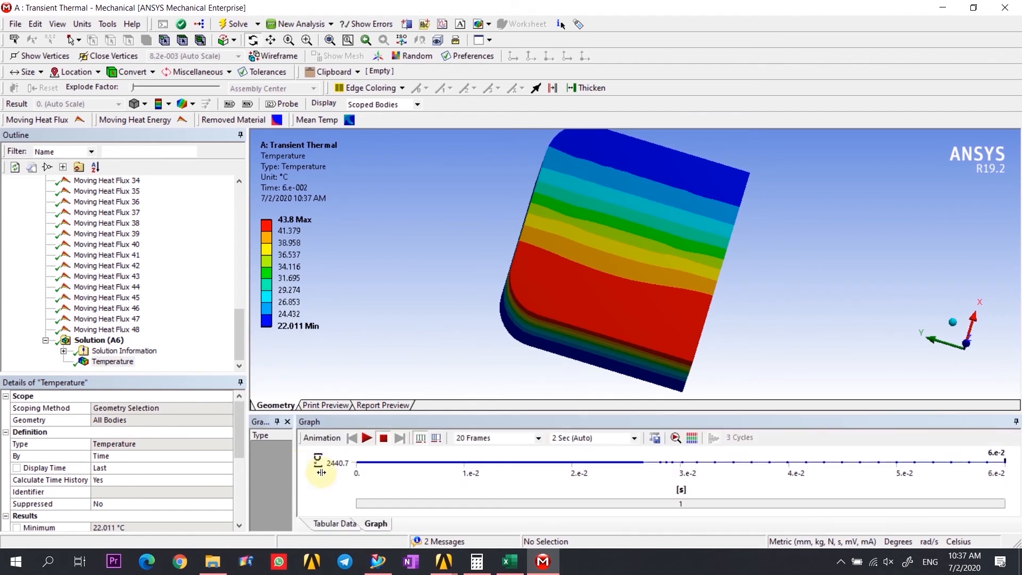
- Play and pause the temperature animation, and temporarily enlarge the Graph area to examine the temperature history
click(368, 438)
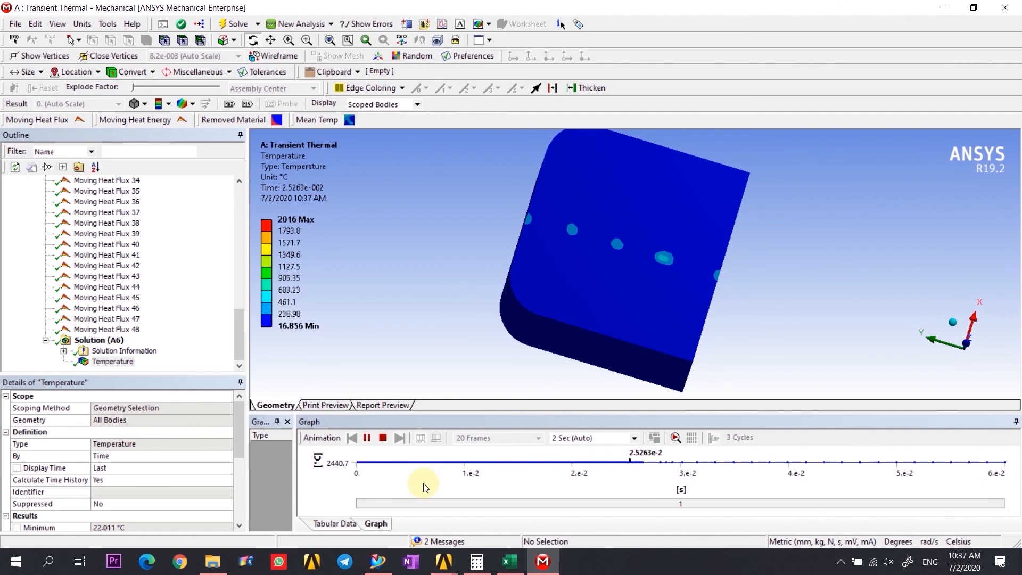
click(367, 438)
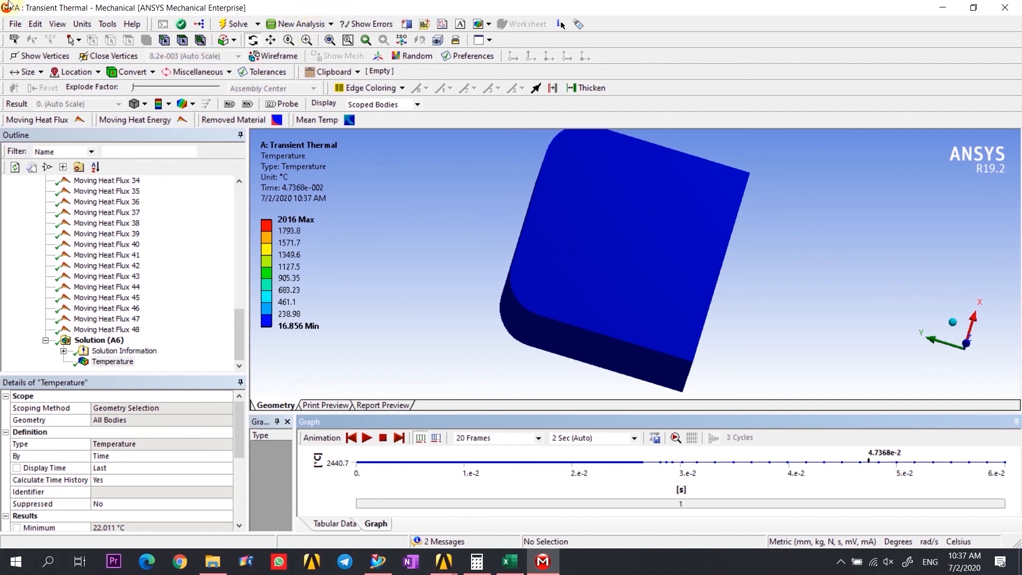
drag(541, 412, 543, 342)
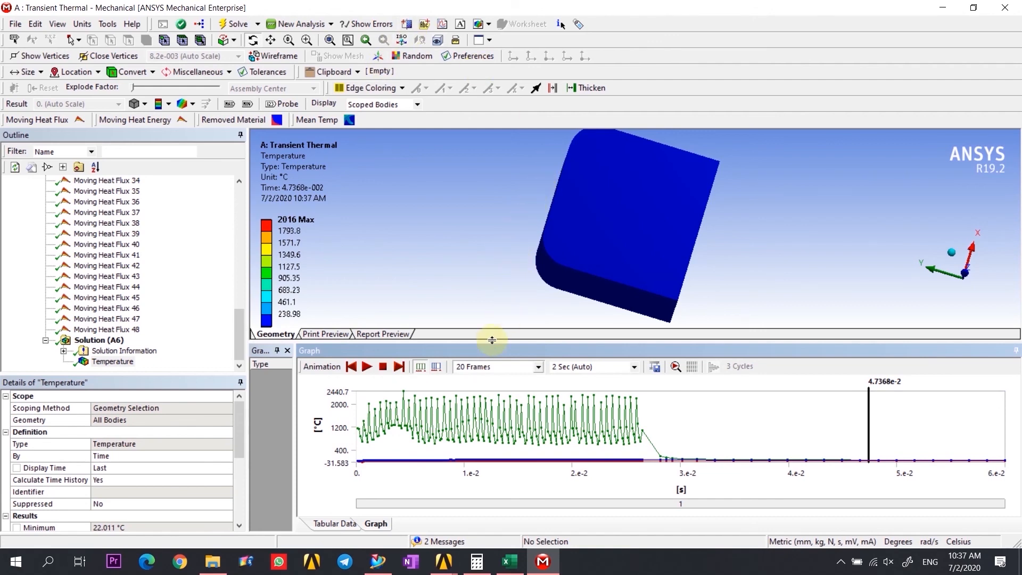
drag(492, 339, 481, 416)
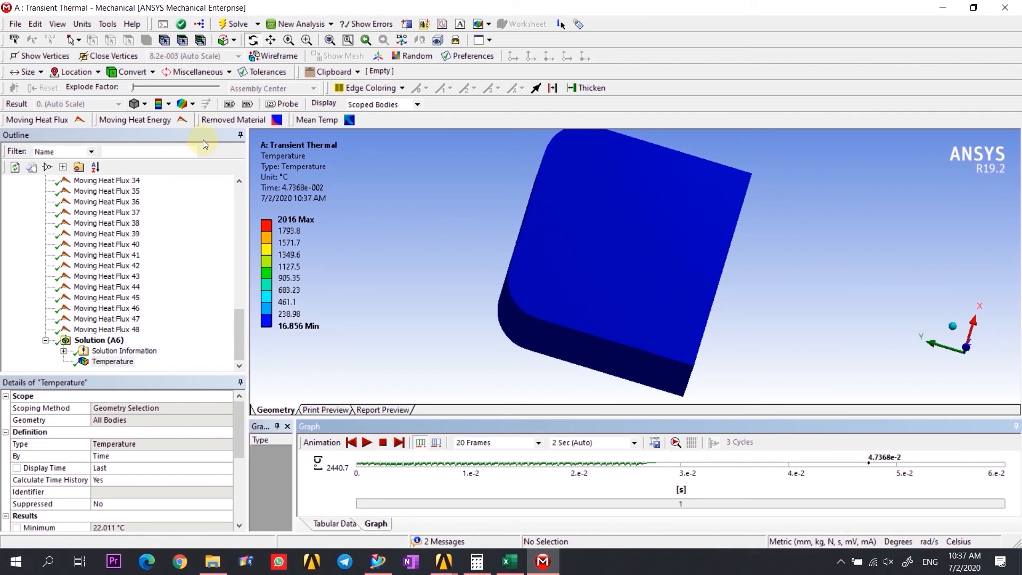
- Try smooth contours on the Temperature result and return the display to Contour Bands
click(169, 104)
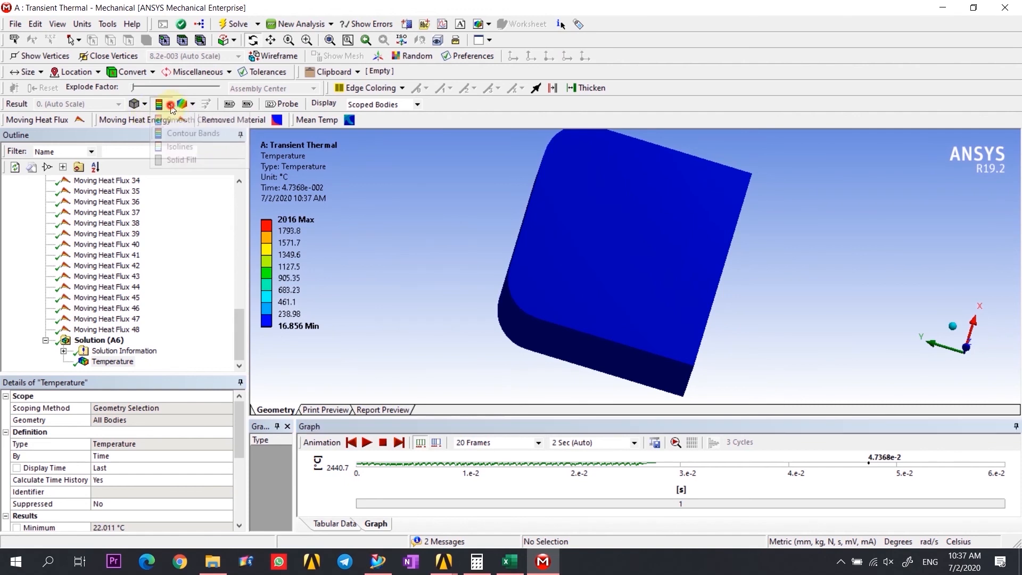
click(178, 118)
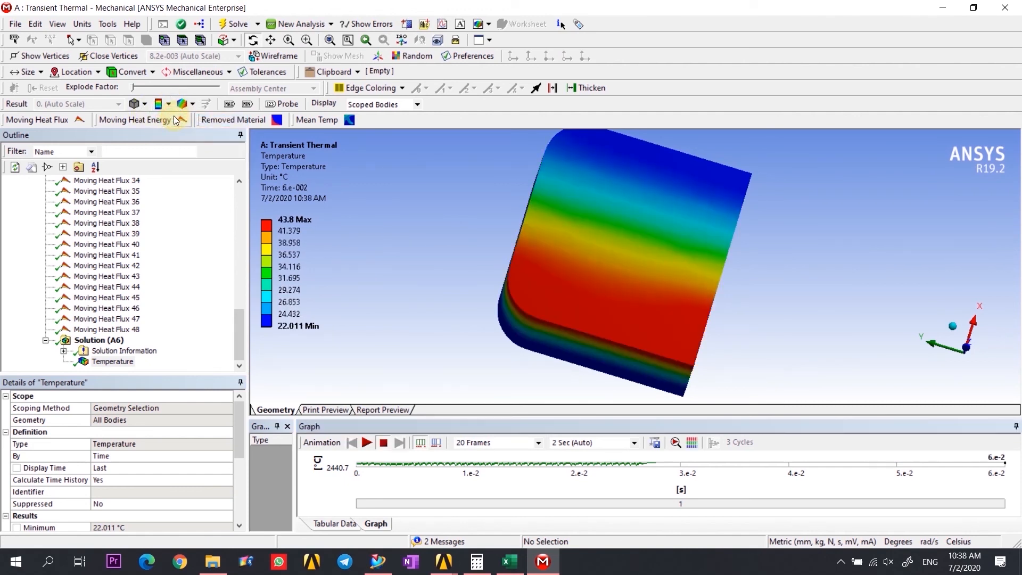
click(168, 107)
click(171, 133)
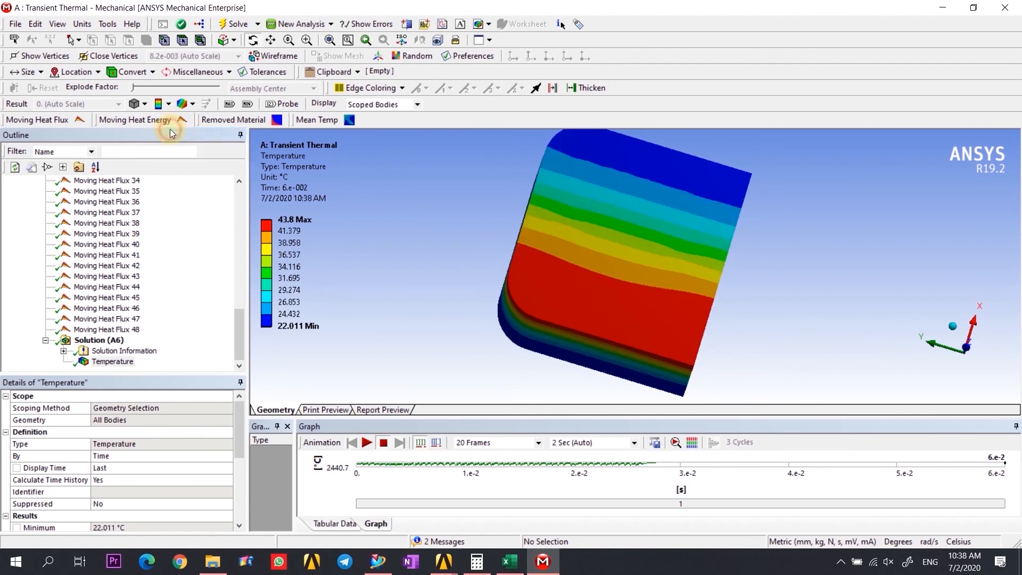
- Compare the Temperature result without wireframe and with Show Elements, and tilt the plate to inspect the mesh
click(193, 105)
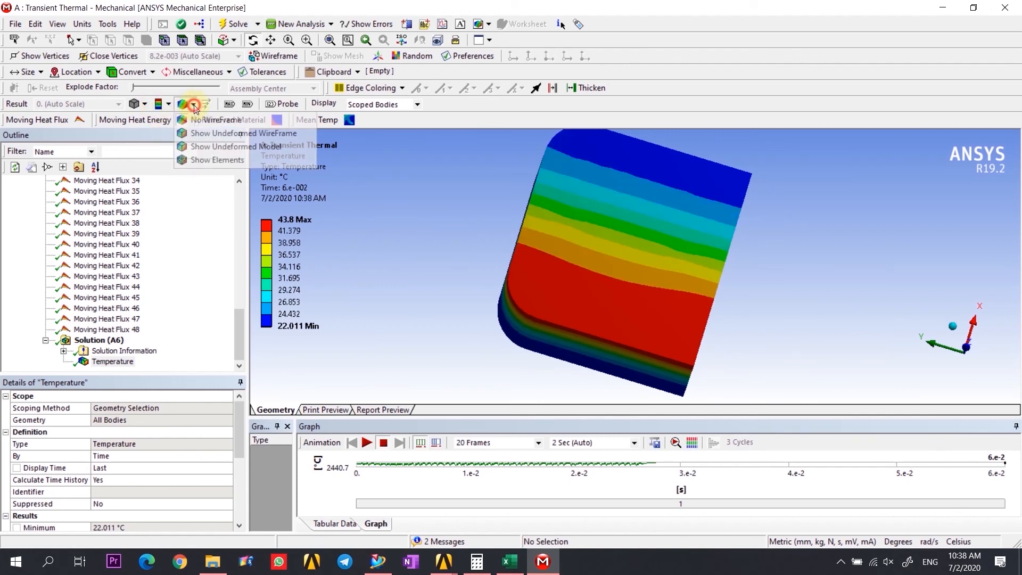
click(198, 120)
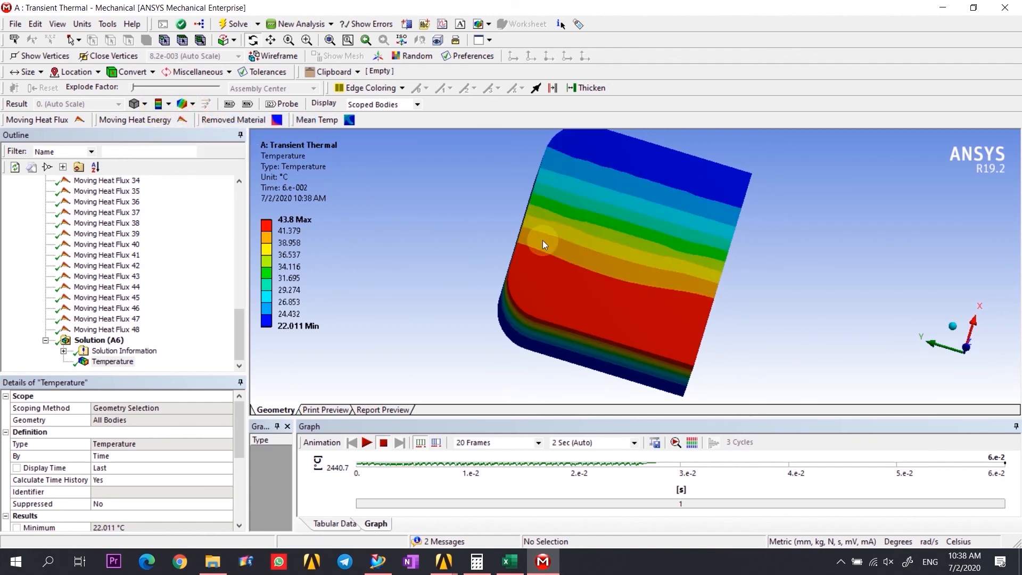
click(191, 104)
click(212, 160)
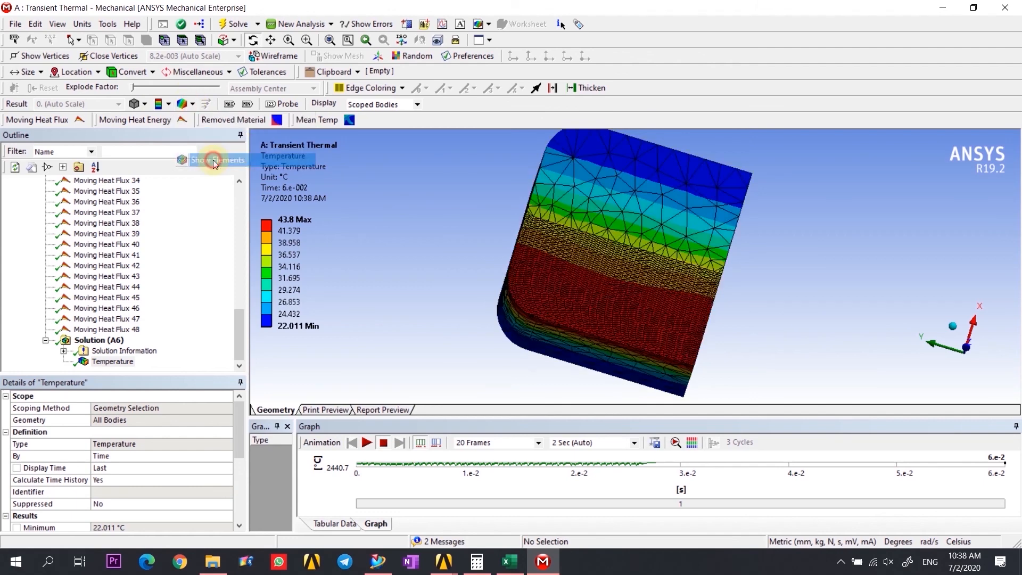
middle_drag(769, 319, 767, 293)
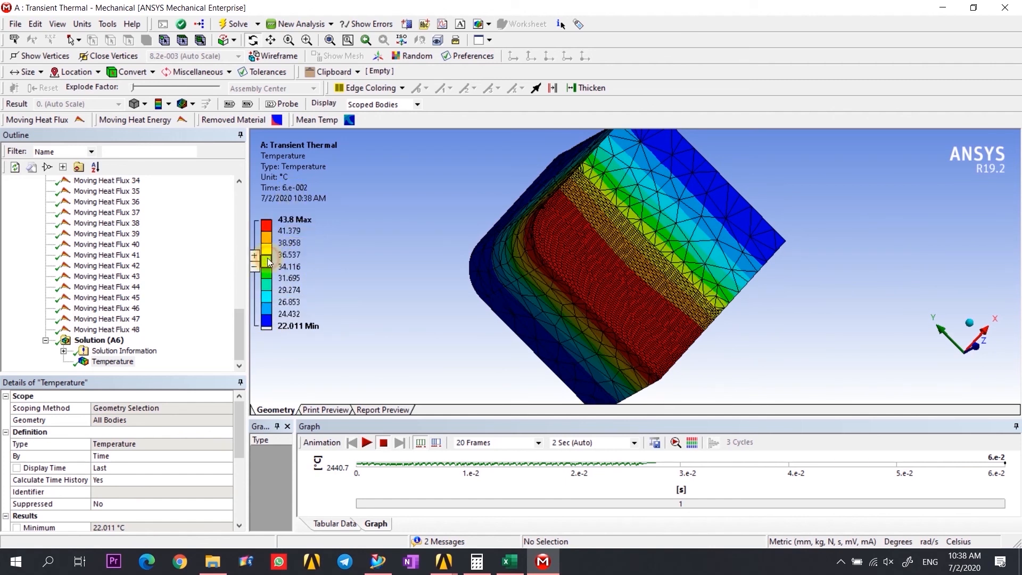
- Add five contour bands to the temperature legend
click(254, 257)
click(254, 256)
click(254, 257)
click(254, 256)
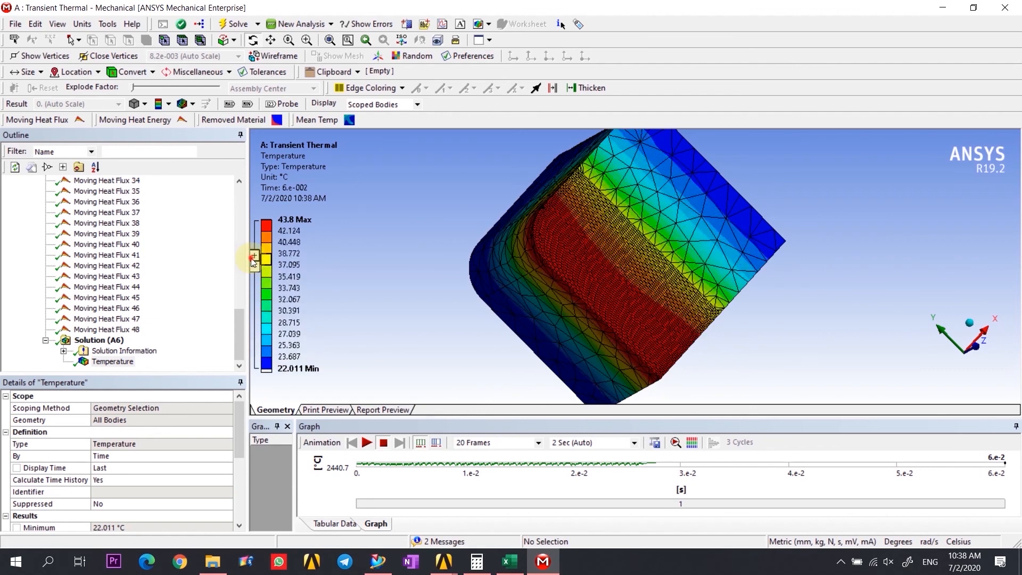
click(253, 257)
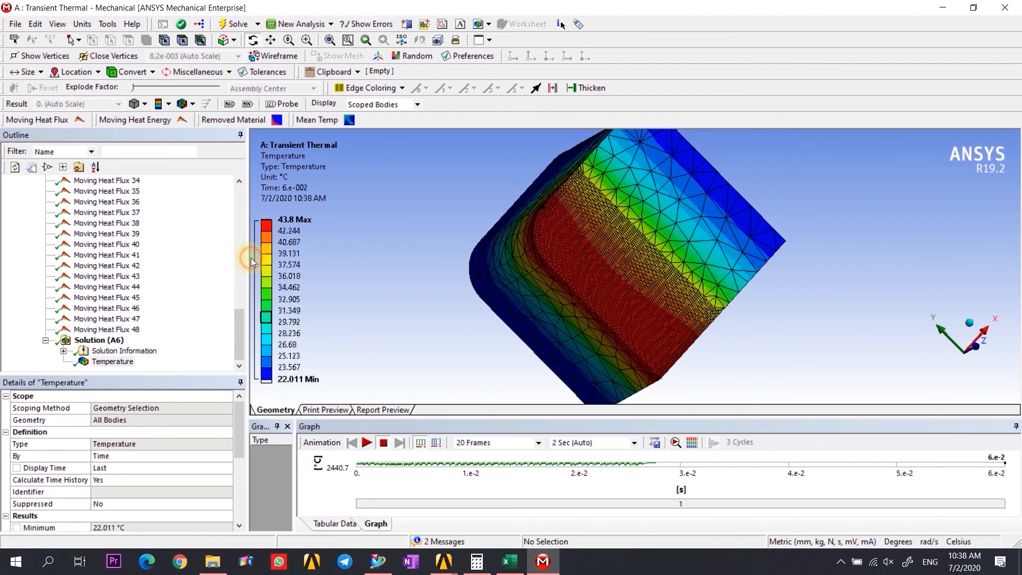
- Set the 34.462 legend boundary to 35 and reset all legend settings
click(308, 287)
double_click(304, 288)
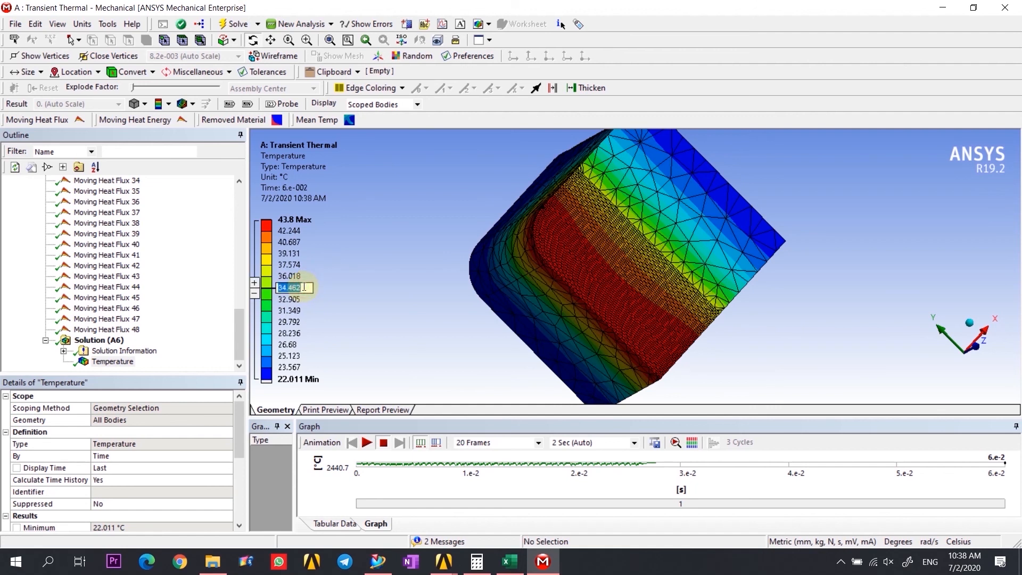
text(35)
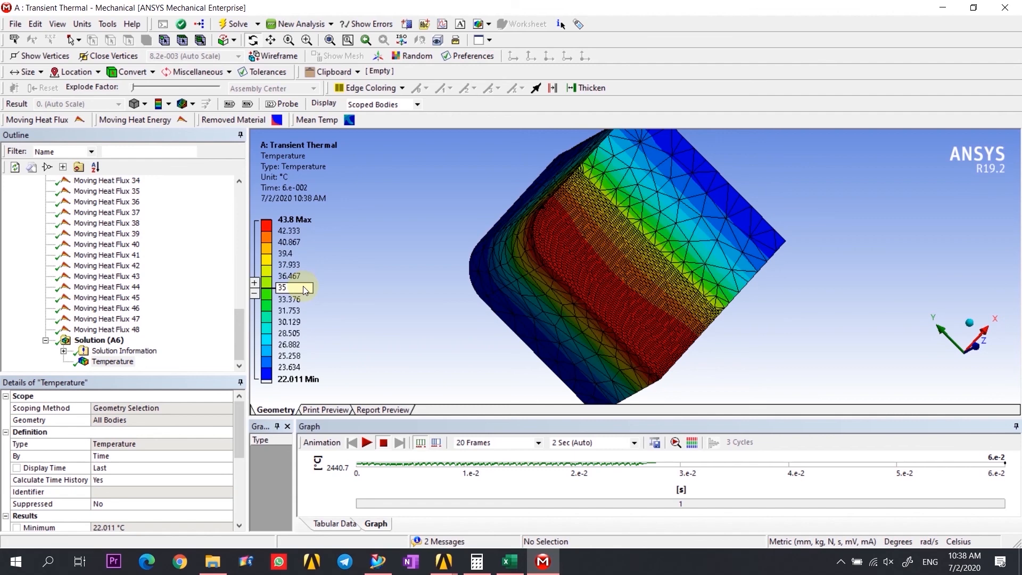
key(Return)
mouse_move(303, 309)
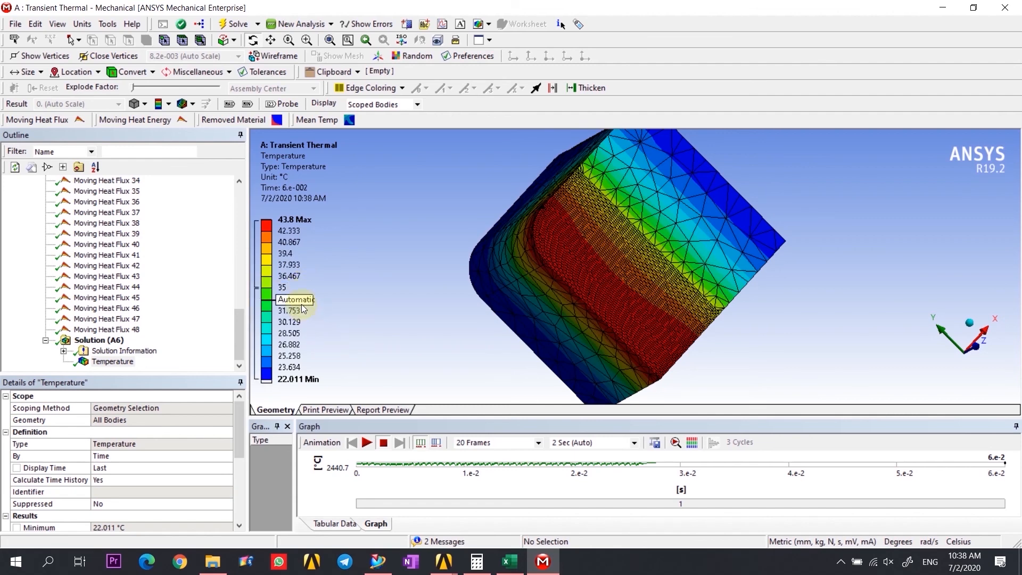
right_click(268, 286)
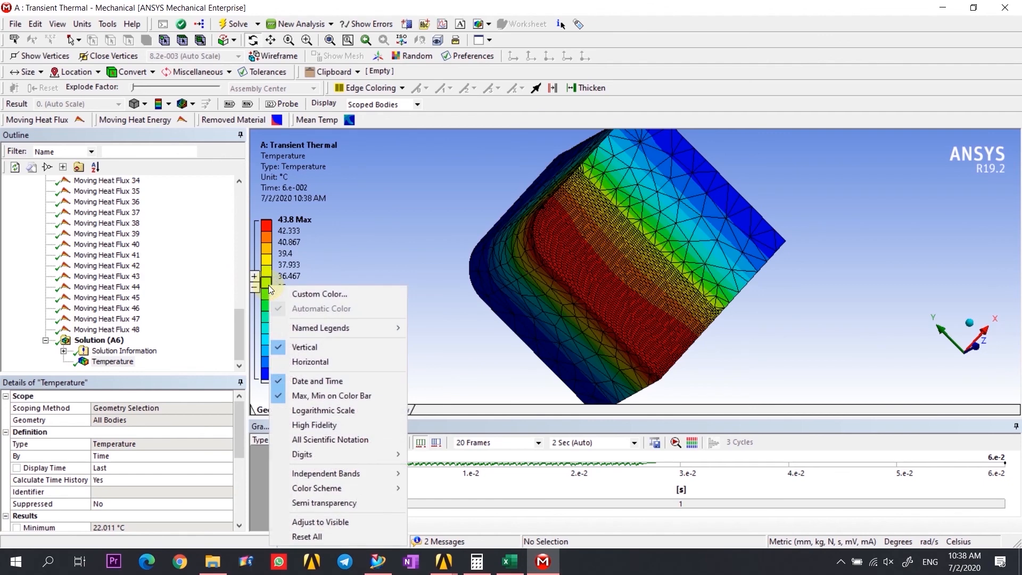
click(336, 535)
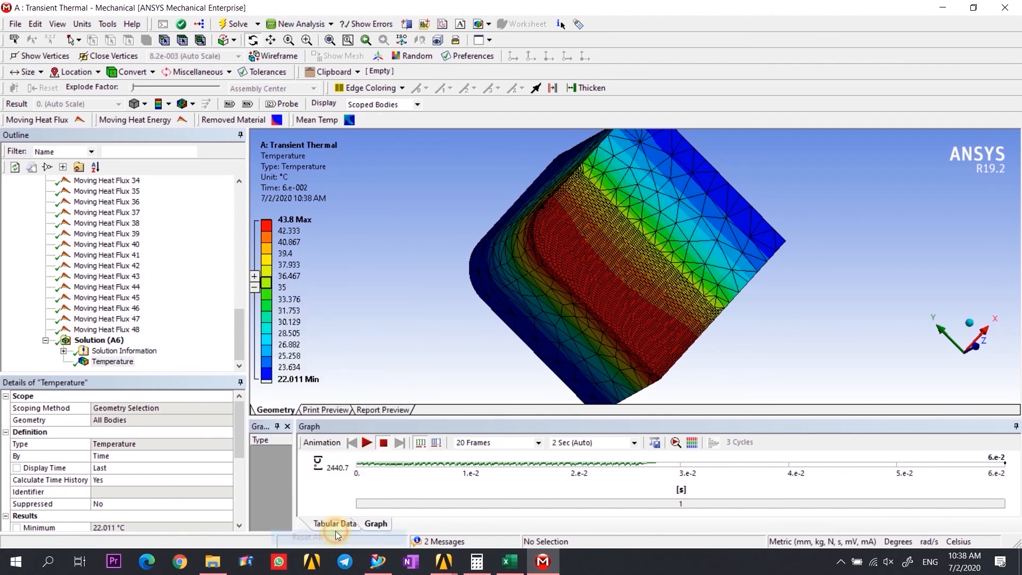
- Try the legend horizontally, restore it to vertical, and look at its Digits options without changing them
right_click(268, 271)
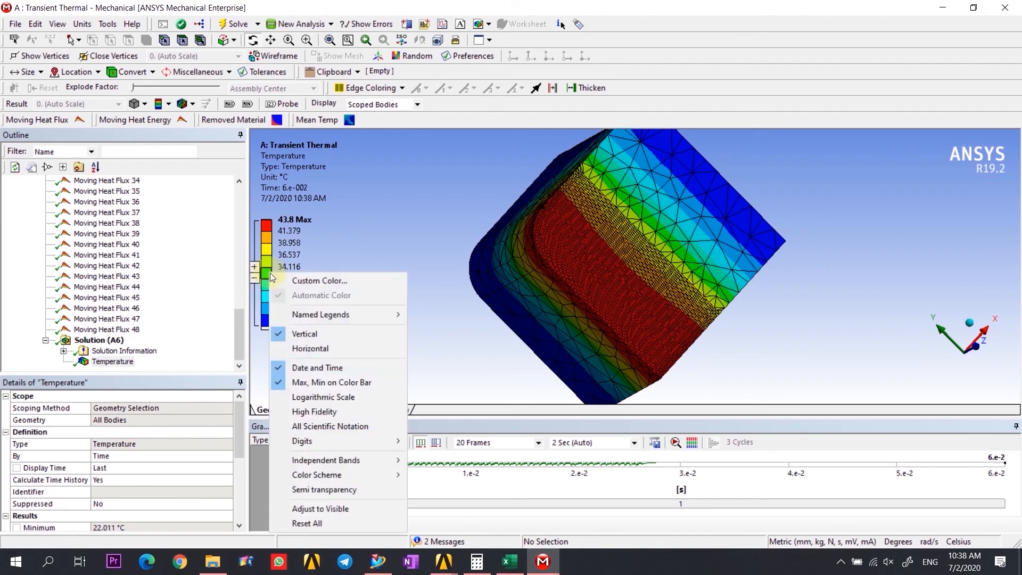
click(309, 347)
right_click(326, 144)
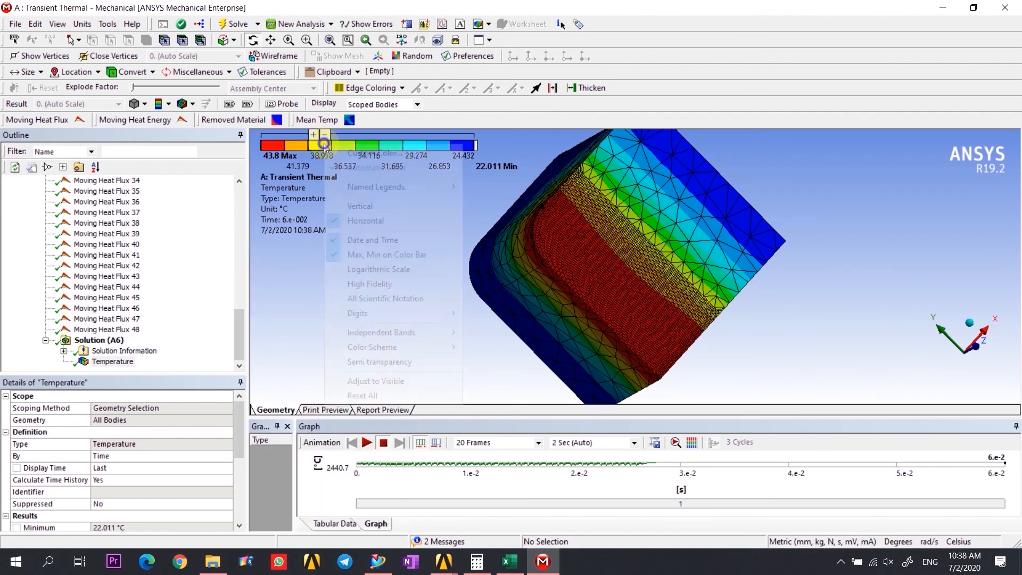
click(376, 206)
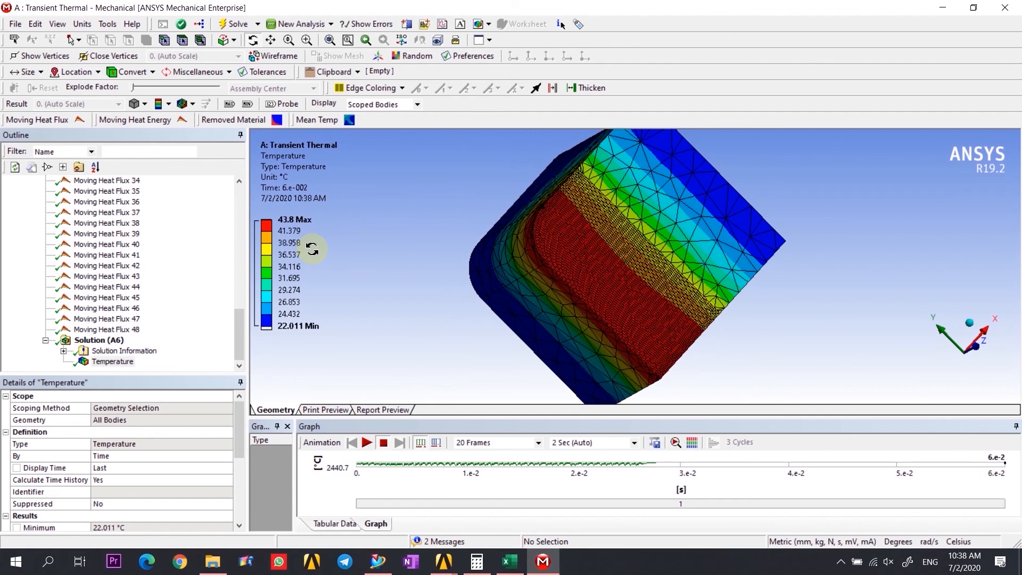
right_click(264, 258)
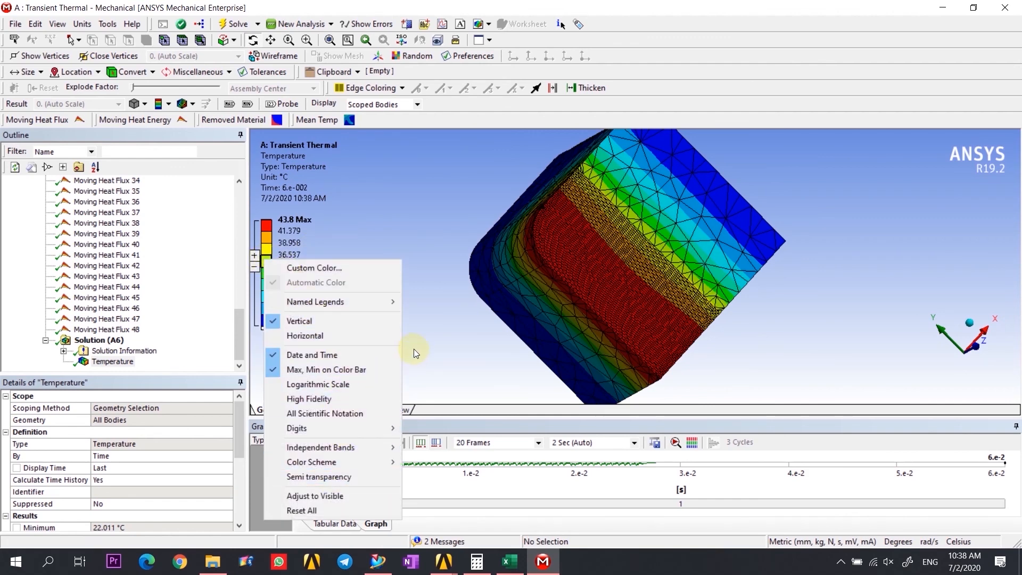
mouse_move(392, 430)
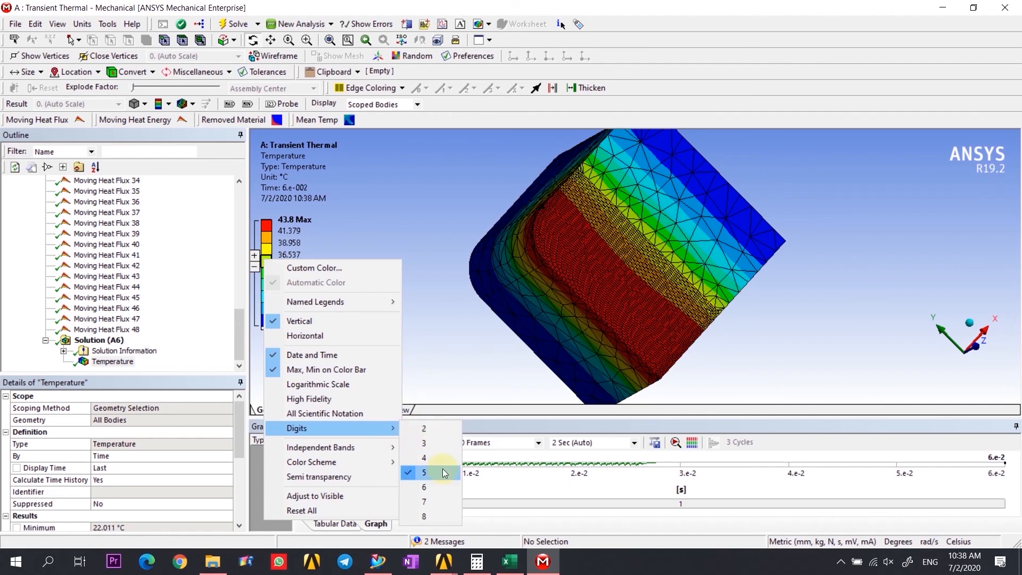
click(425, 367)
- Inspect the mesh closely on the plate's top face and switch the result display to No WireFrame
drag(468, 304, 420, 312)
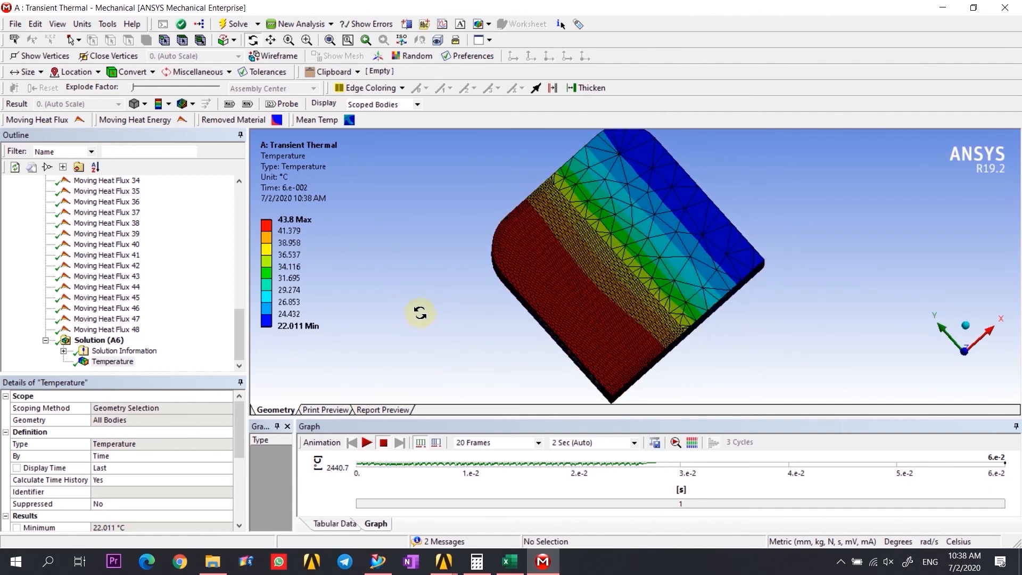
scroll(523, 290, up, 6)
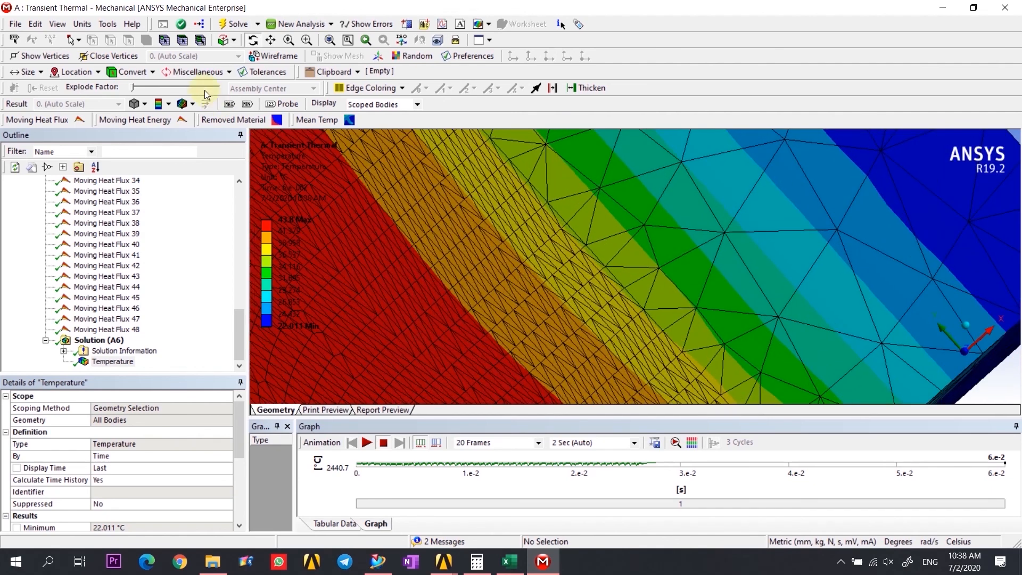
click(183, 105)
click(186, 118)
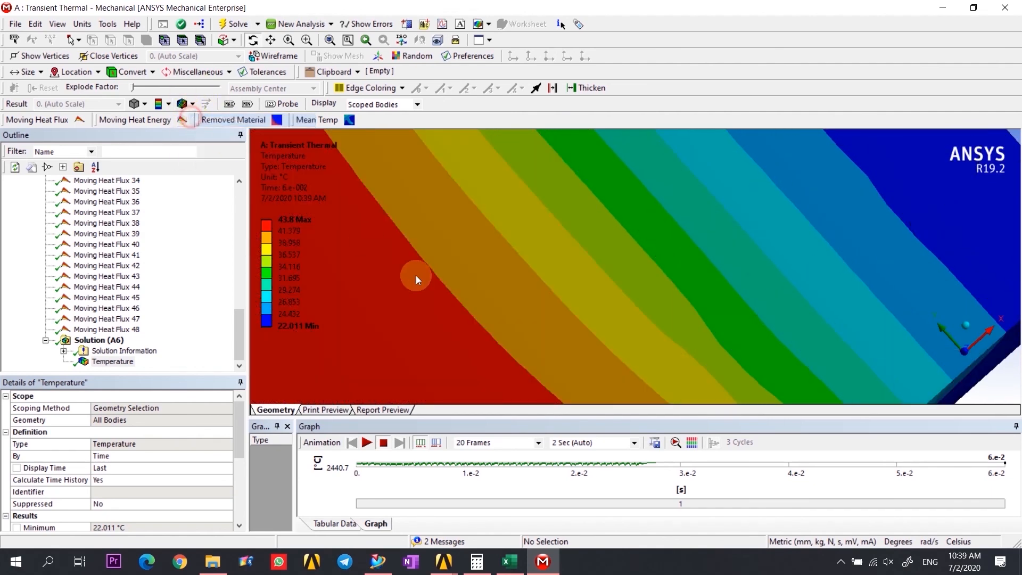
- Probe the temperature at three points in the red zone of the plate's top face
click(271, 40)
drag(441, 299, 540, 255)
click(281, 104)
click(443, 296)
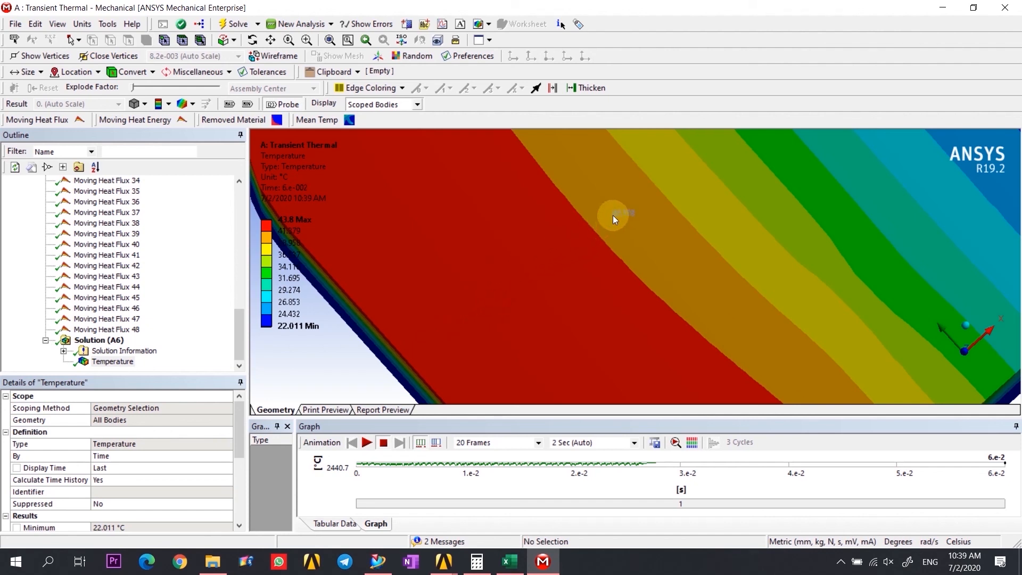
click(533, 272)
click(461, 299)
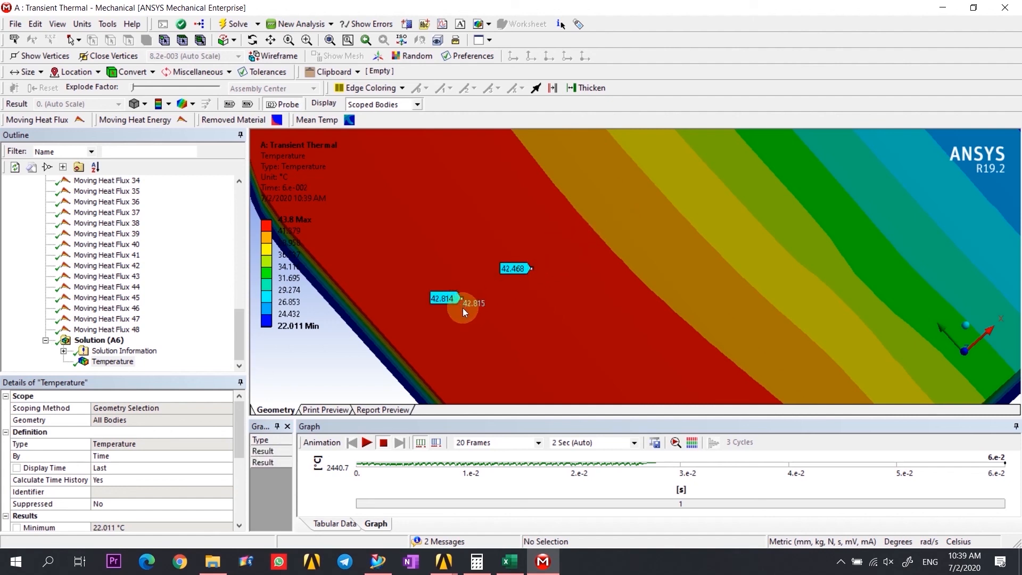
click(429, 355)
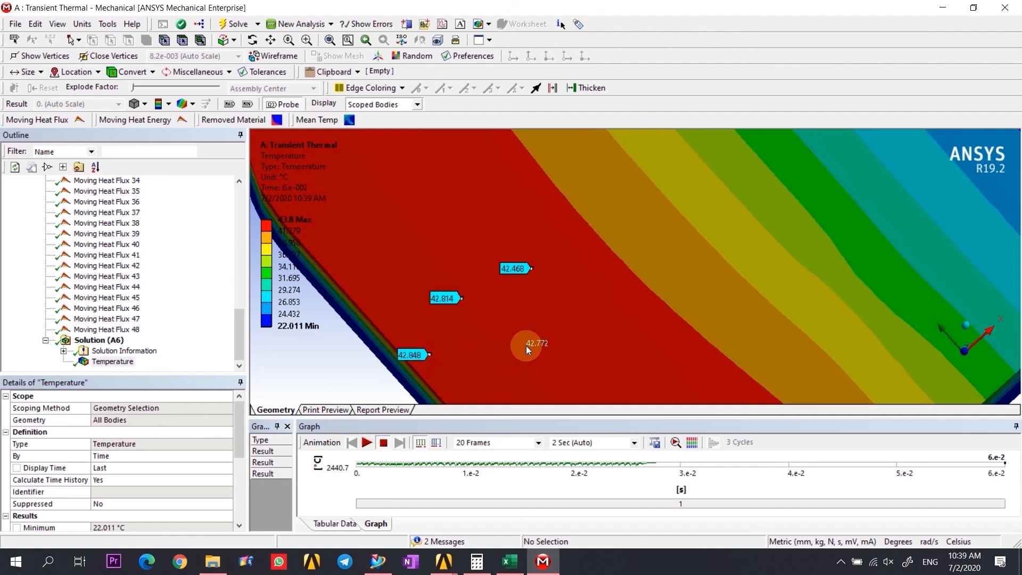
click(280, 106)
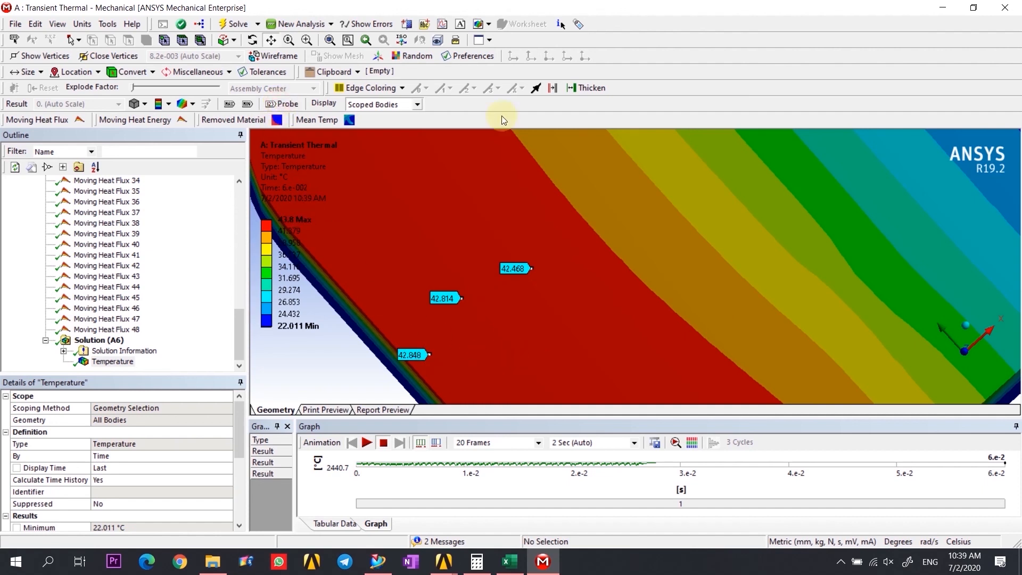
- Show the maximum and minimum temperature labels on the plate, and hide both again
click(230, 104)
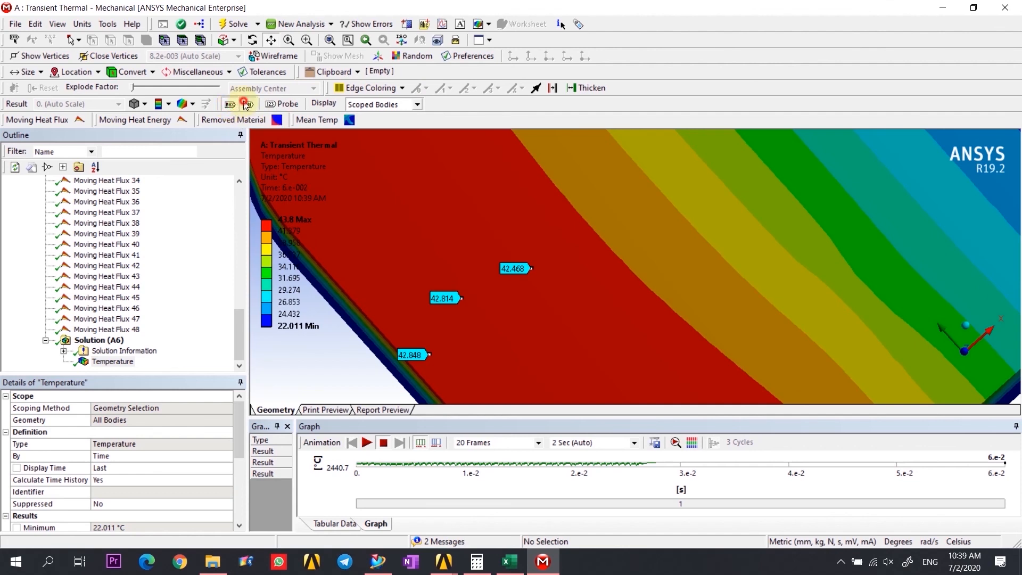
scroll(466, 243, down, 5)
scroll(465, 243, down, 3)
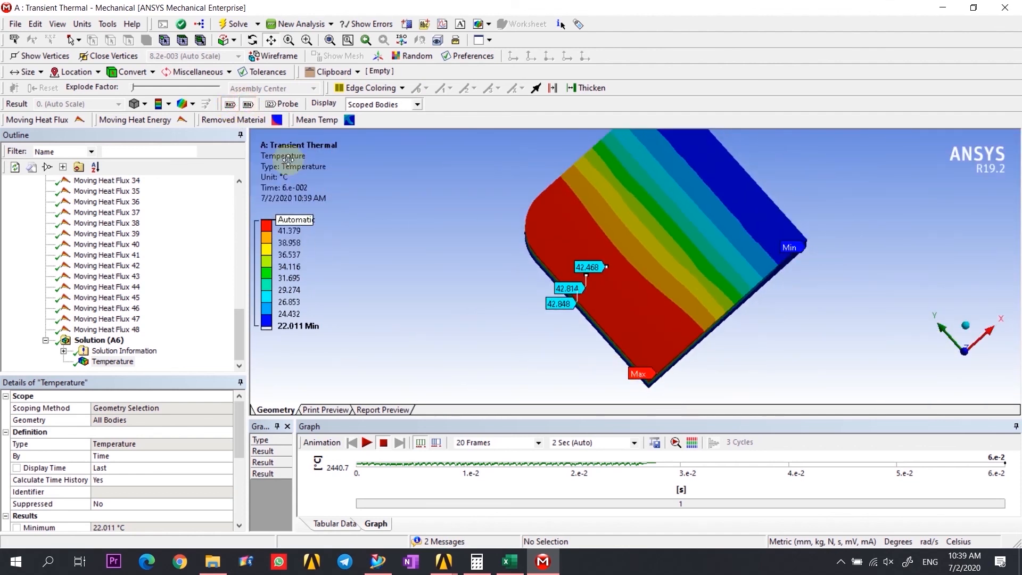
click(248, 105)
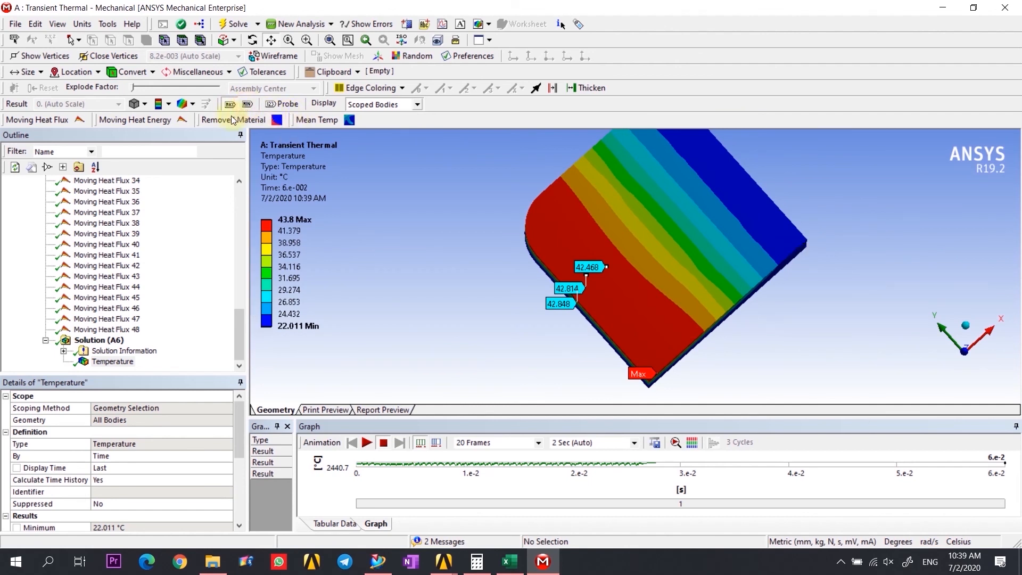
click(232, 104)
- Delete the three temperature probe labels from the plate
scroll(550, 285, up, 2)
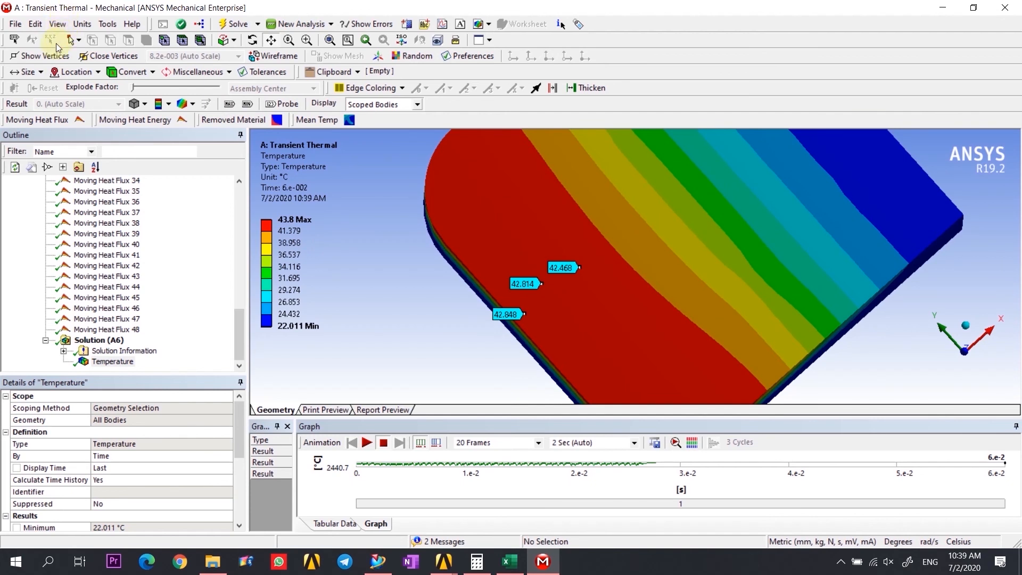
click(17, 39)
drag(577, 268, 562, 244)
key(Delete)
click(528, 283)
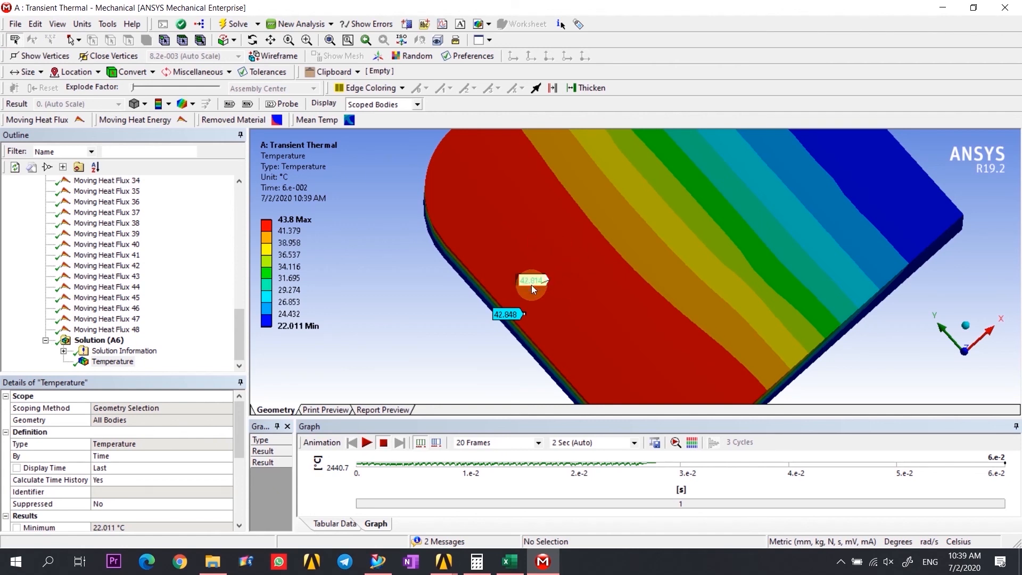
key(Delete)
click(495, 313)
key(Delete)
- Check the Step End Time in Analysis Settings and close the Mechanical window
scroll(567, 232, down, 3)
middle_drag(532, 313, 507, 303)
scroll(114, 341, up, 5)
scroll(112, 338, up, 8)
click(88, 264)
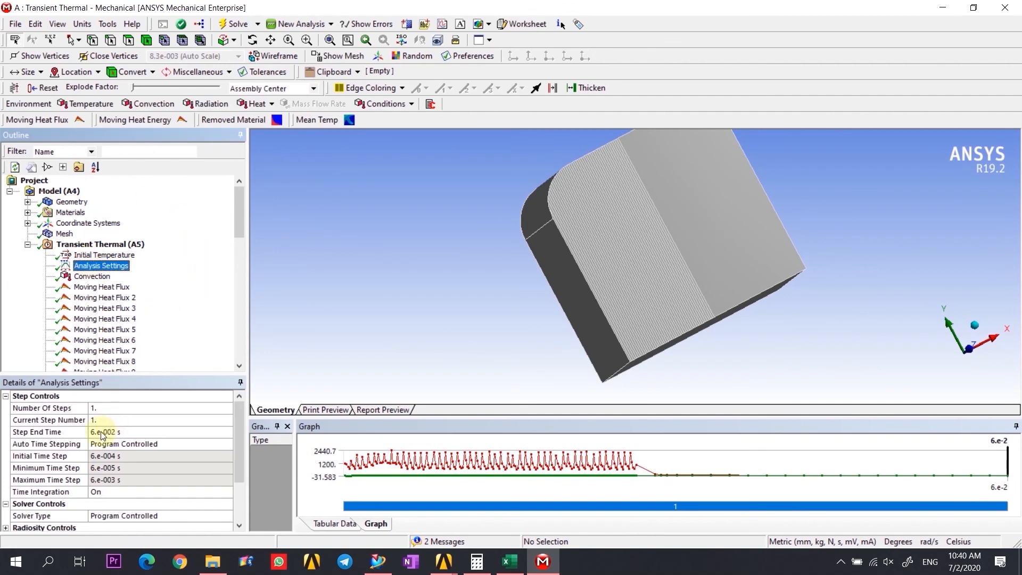
click(117, 431)
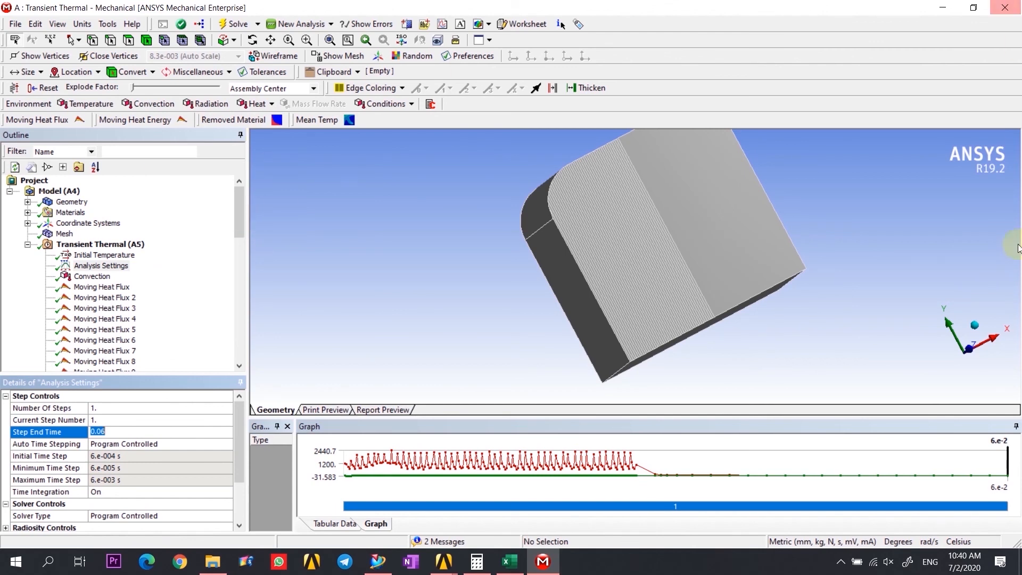
click(1006, 10)
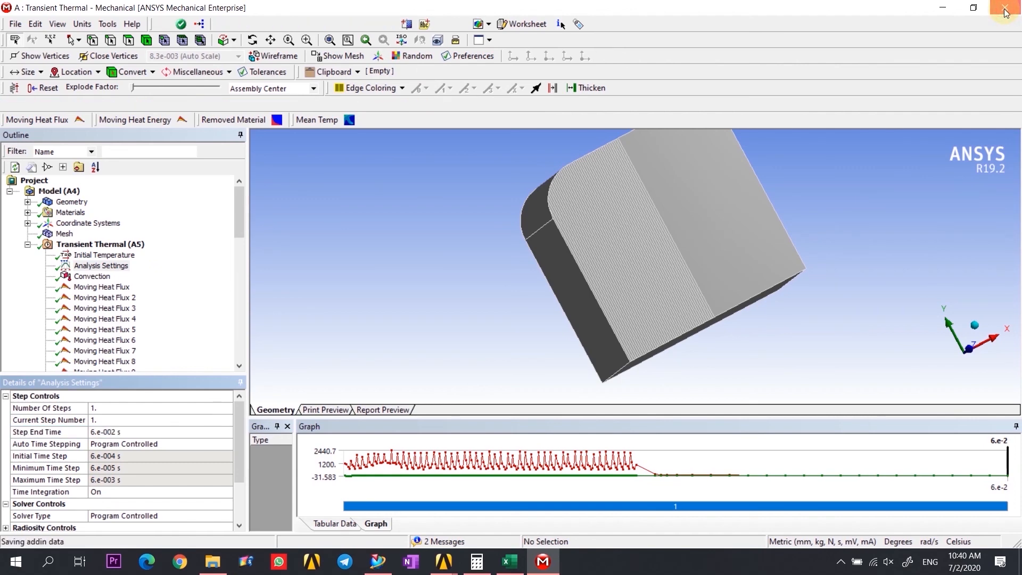